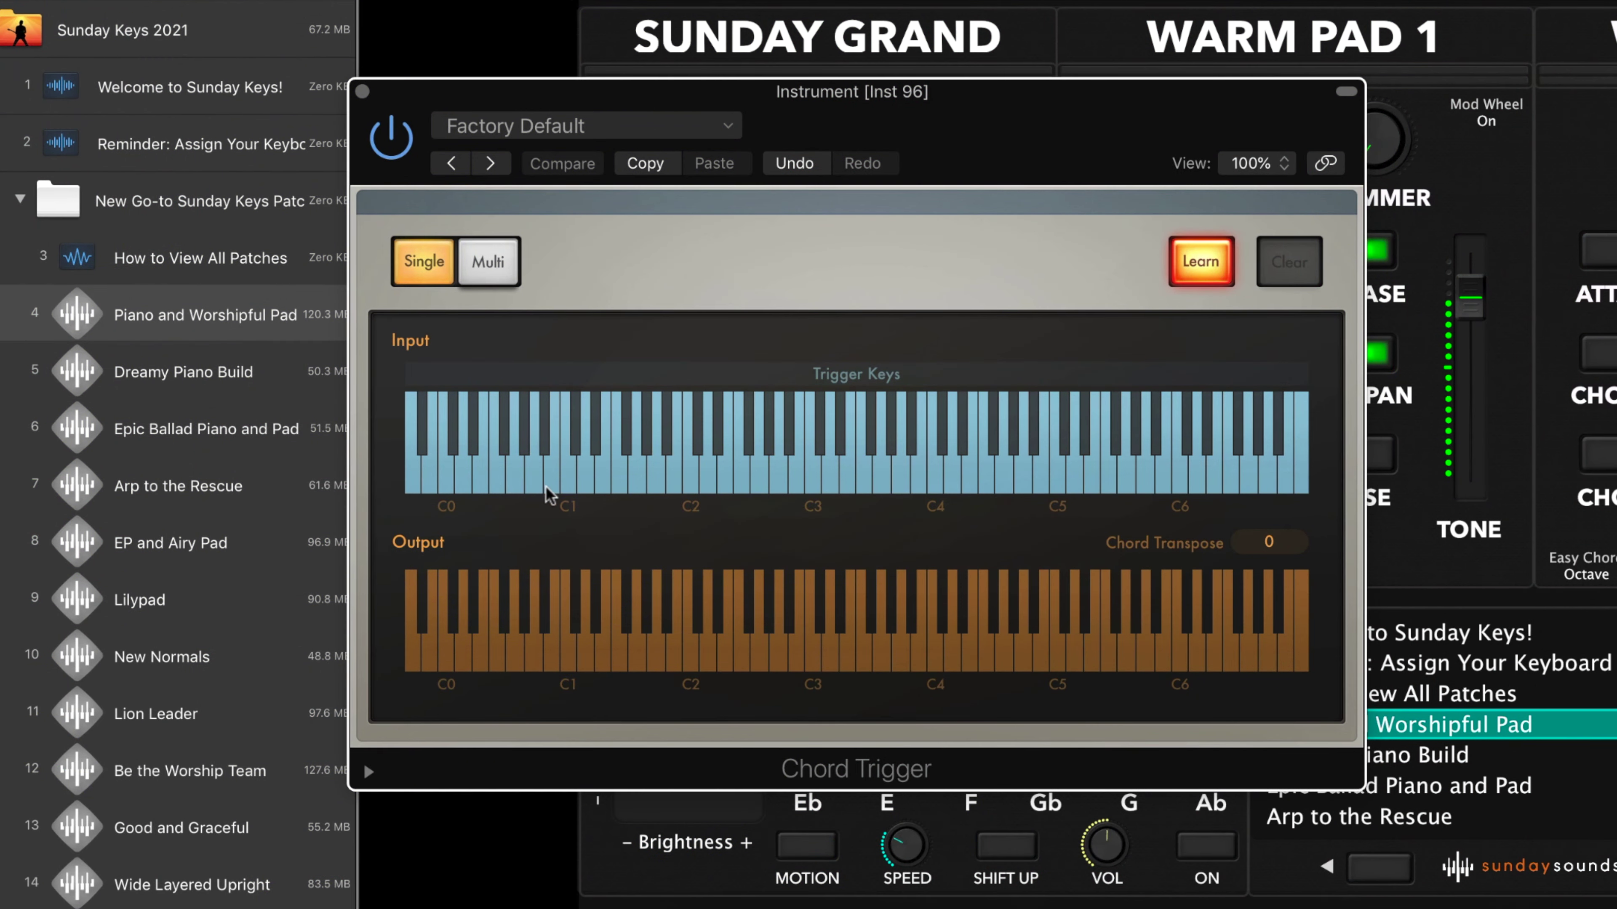
With Learn on, assign trigger key C1 to the chord C1, C2, D2, E2.
click(566, 476)
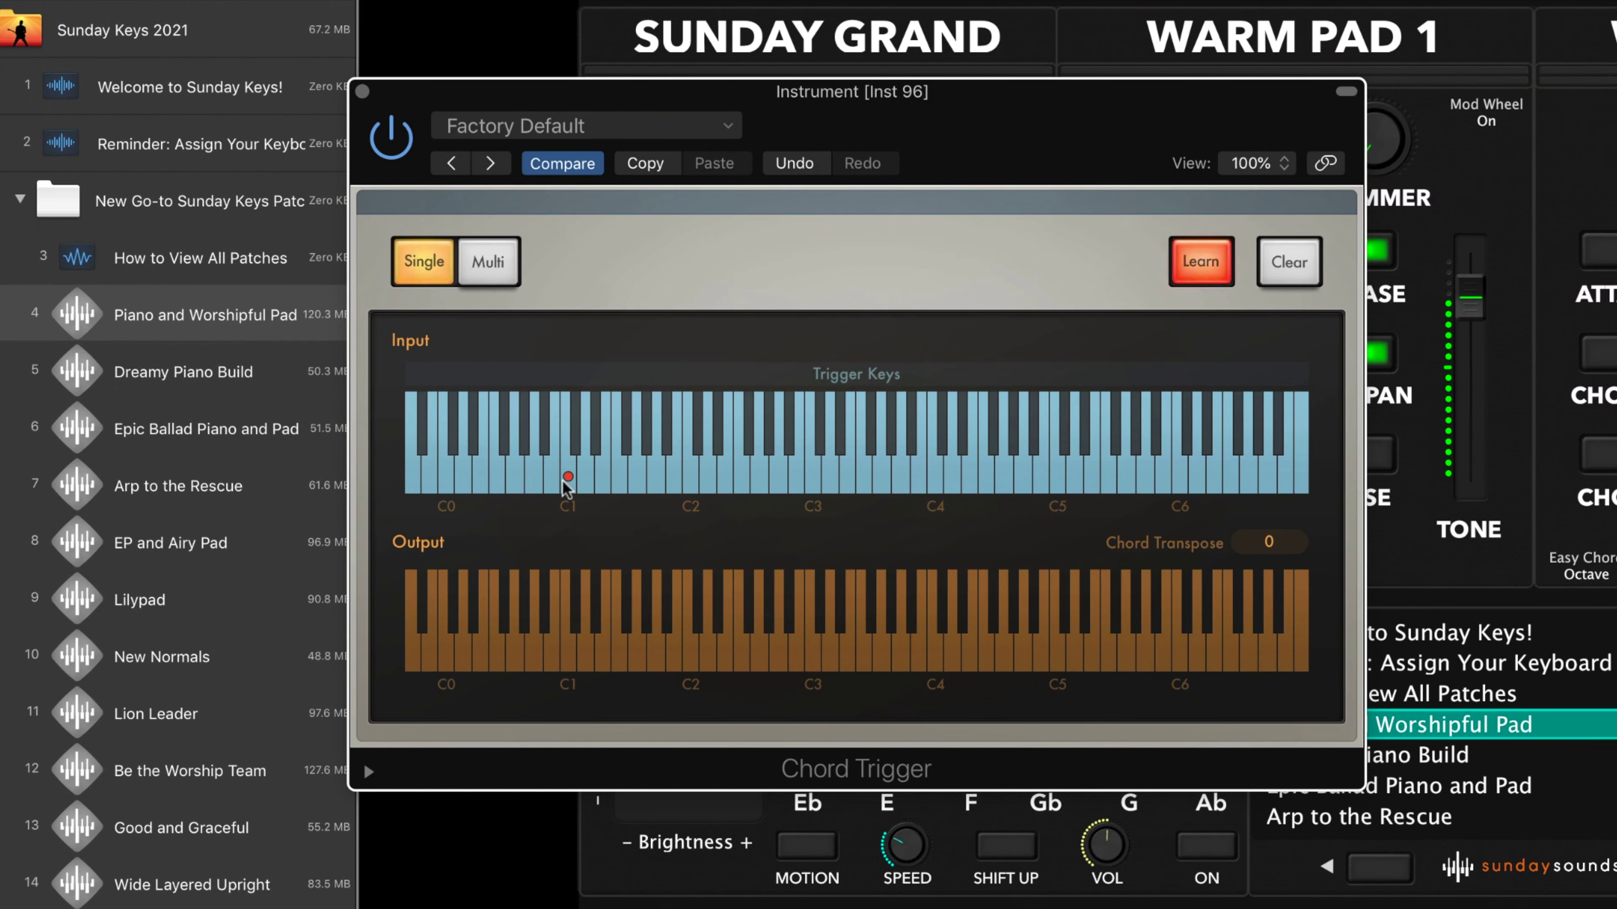
click(569, 666)
click(691, 666)
click(725, 662)
click(761, 661)
Turn Learn off and play C1 twice to hear the new chord.
click(1178, 275)
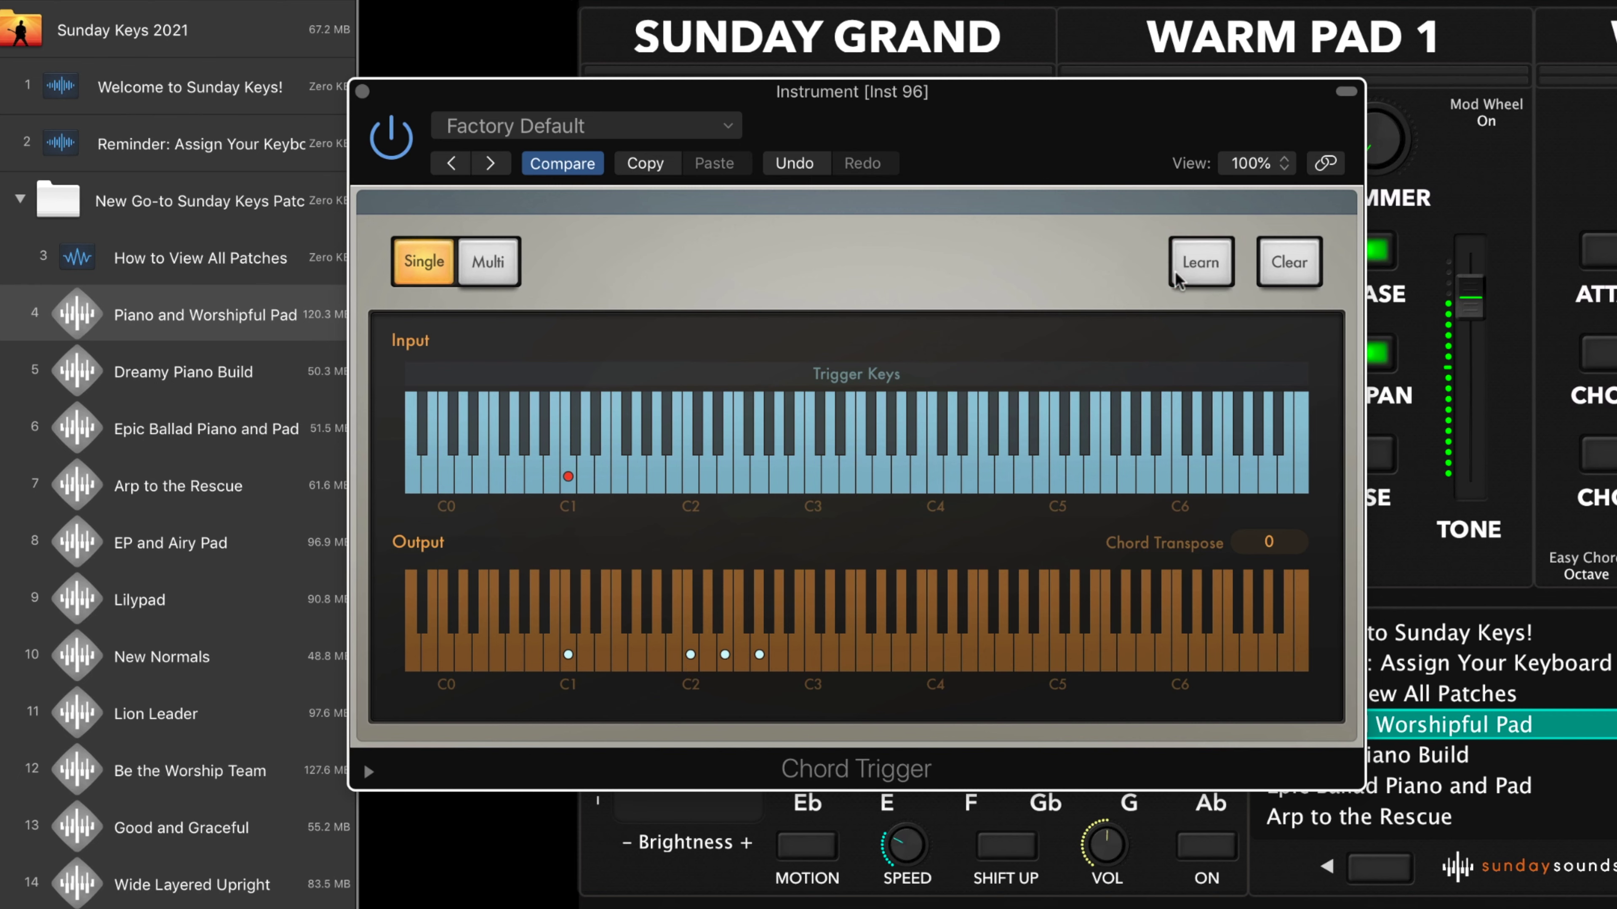
click(567, 488)
click(568, 490)
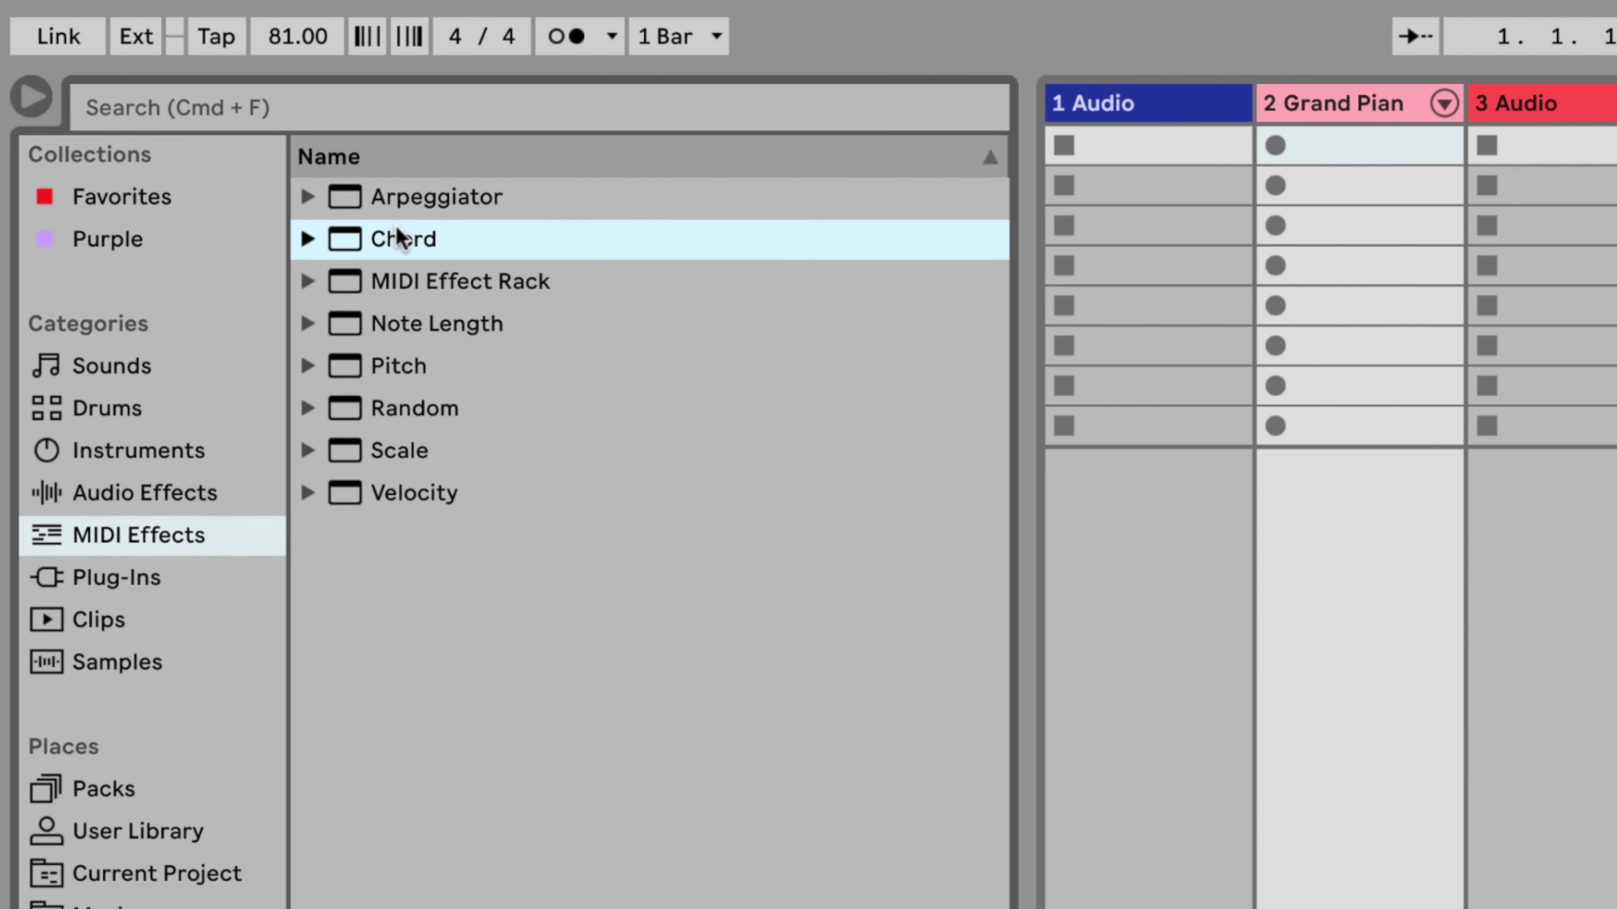
Insert Chord before the Grand Piano instrument and set Shift 1 to +5 st.
drag(247, 146, 416, 908)
drag(671, 611, 671, 624)
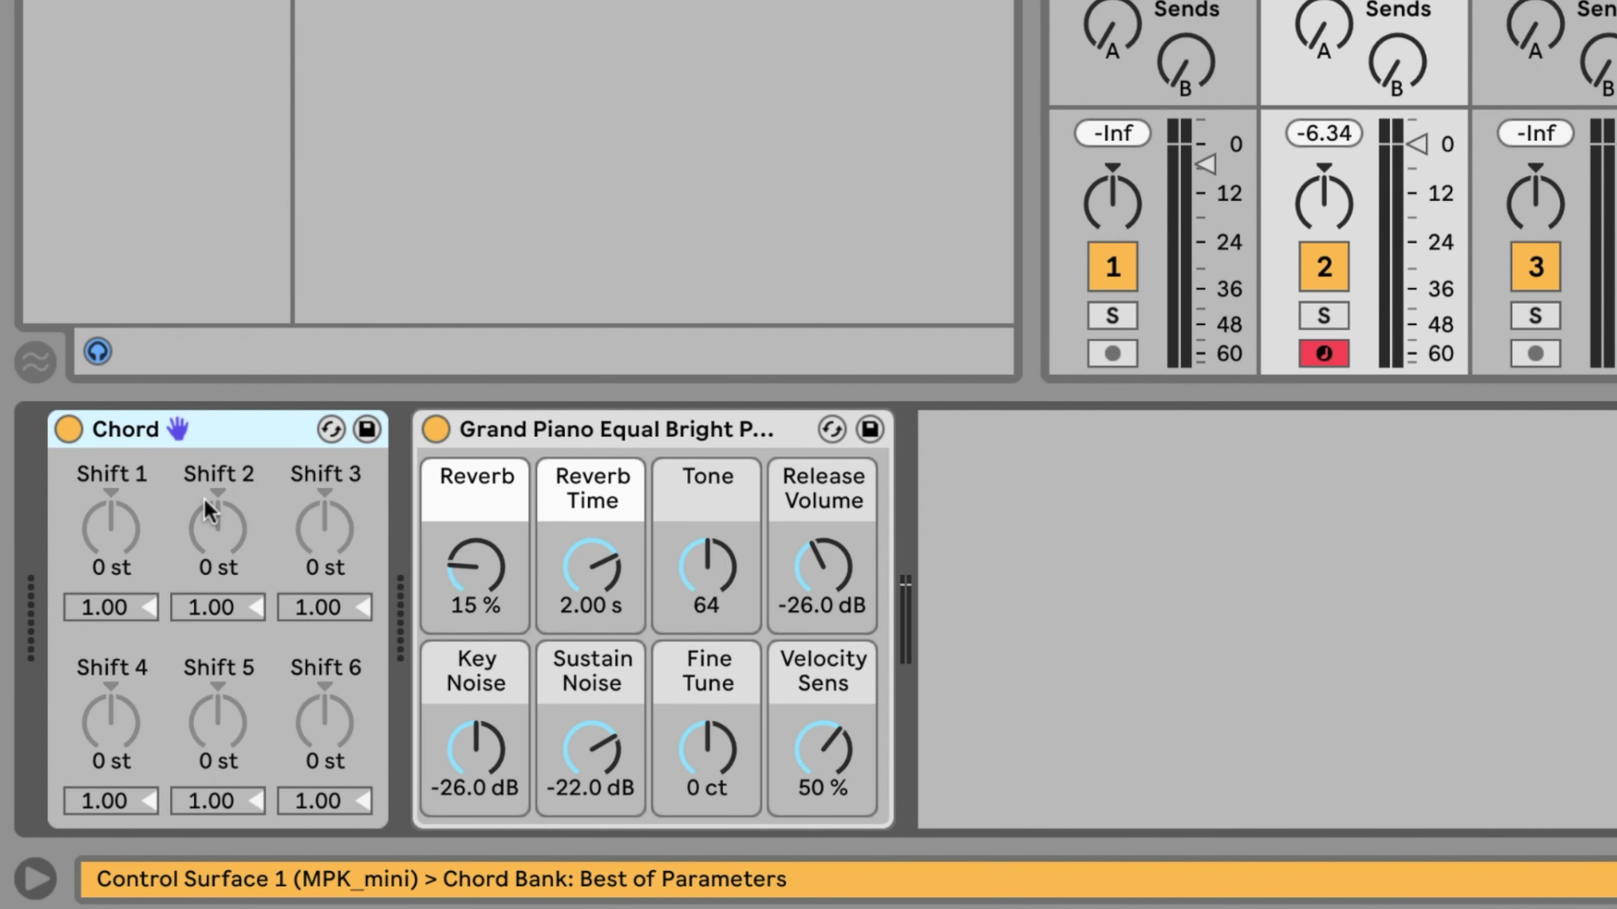
drag(122, 549, 212, 593)
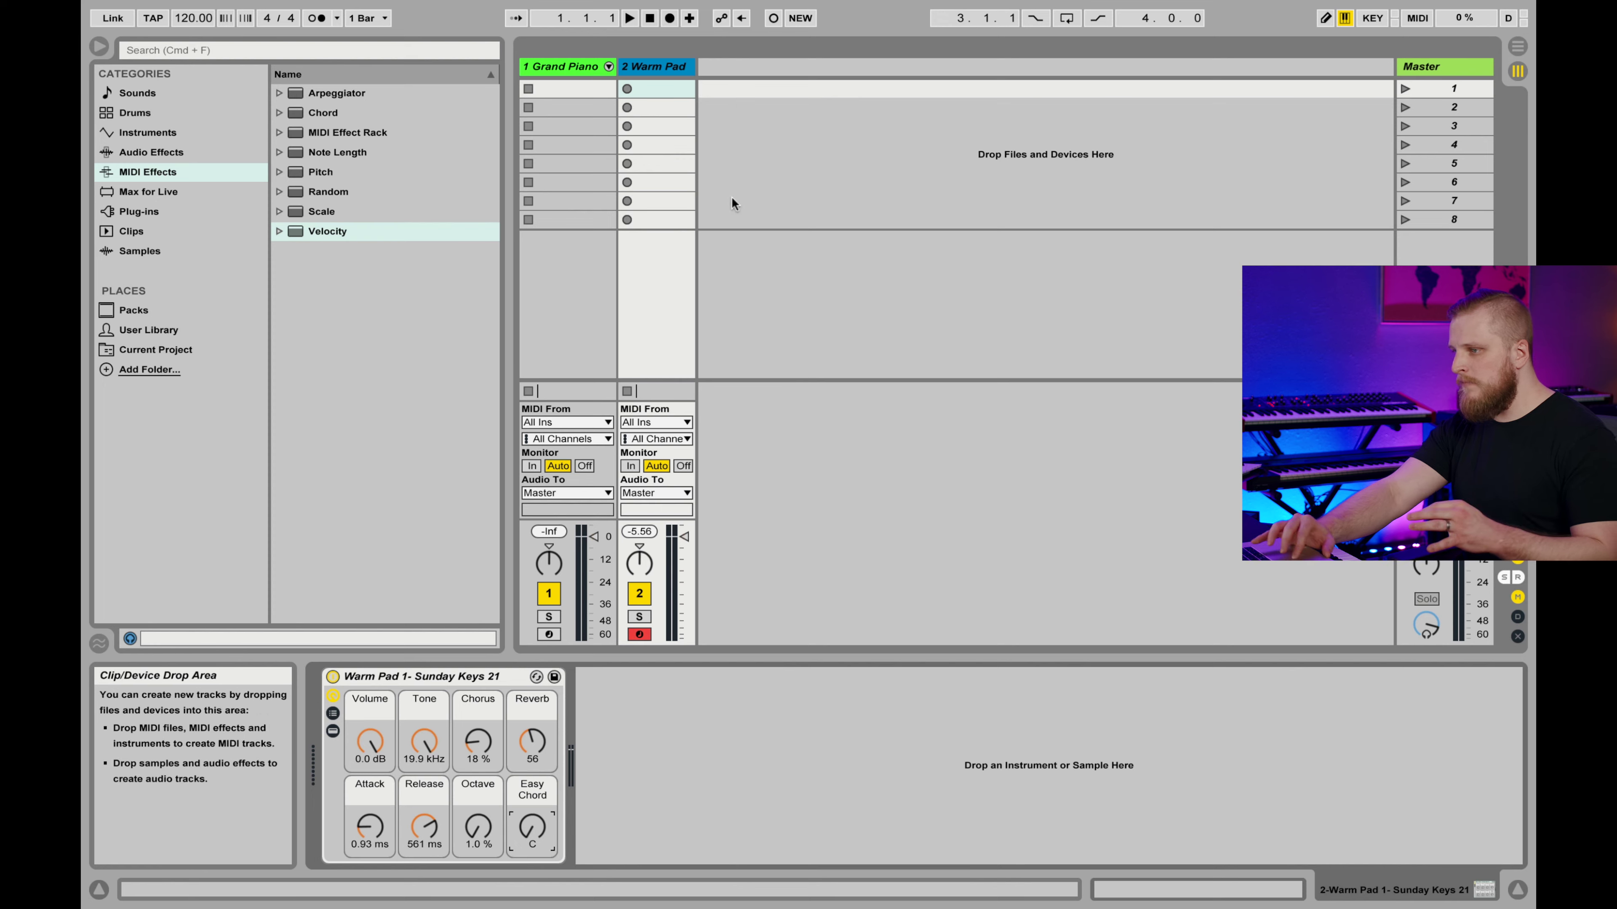
click(655, 70)
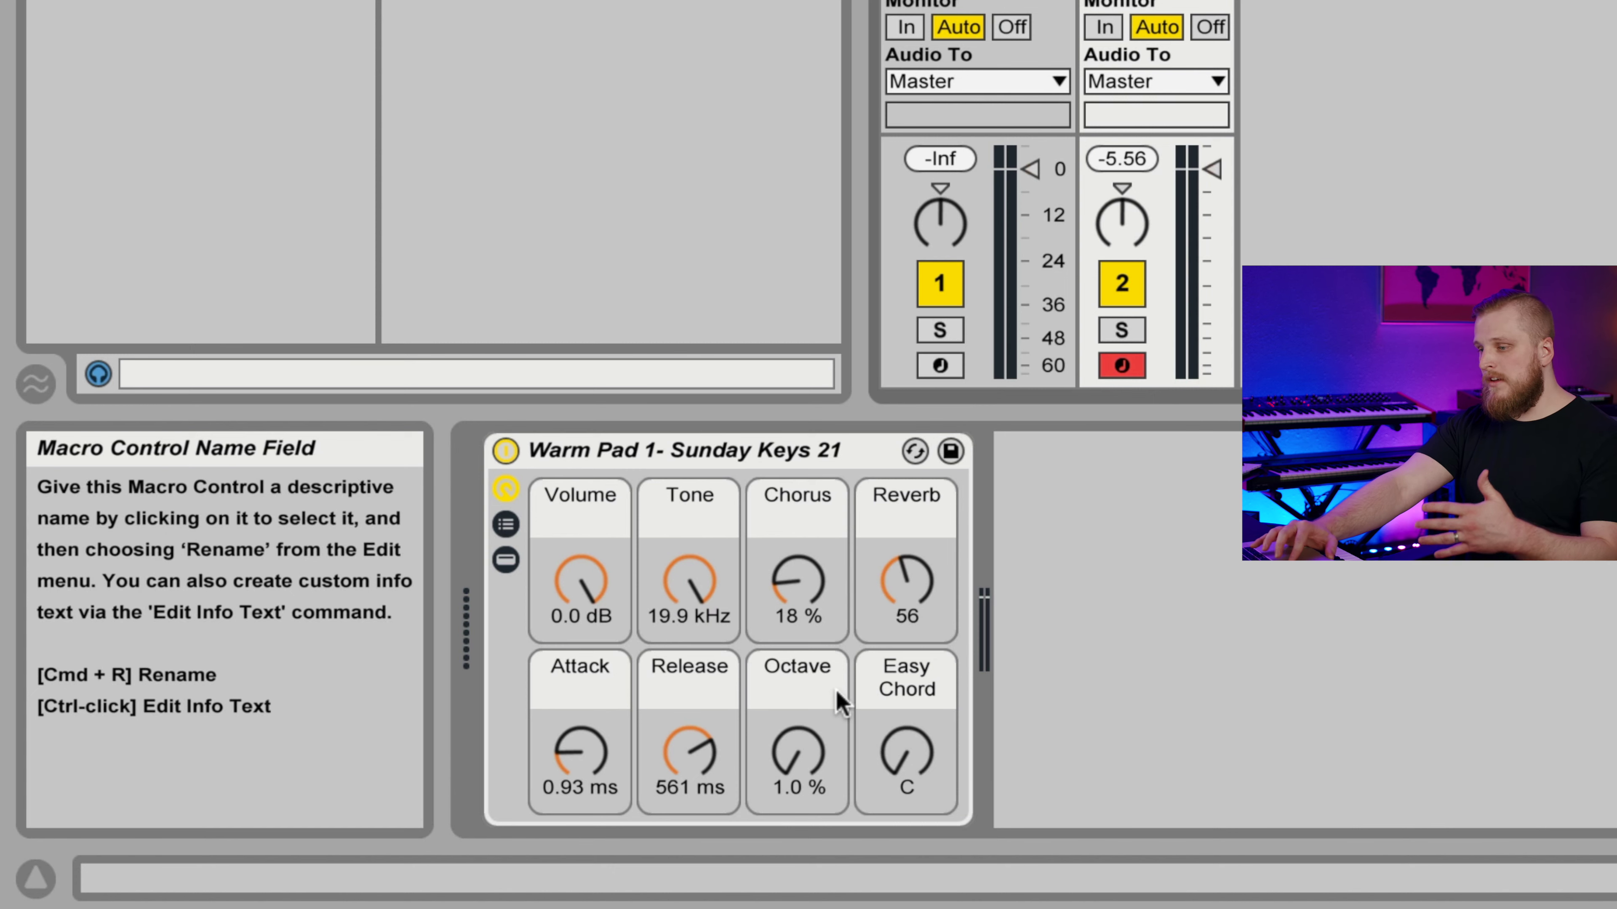
click(907, 767)
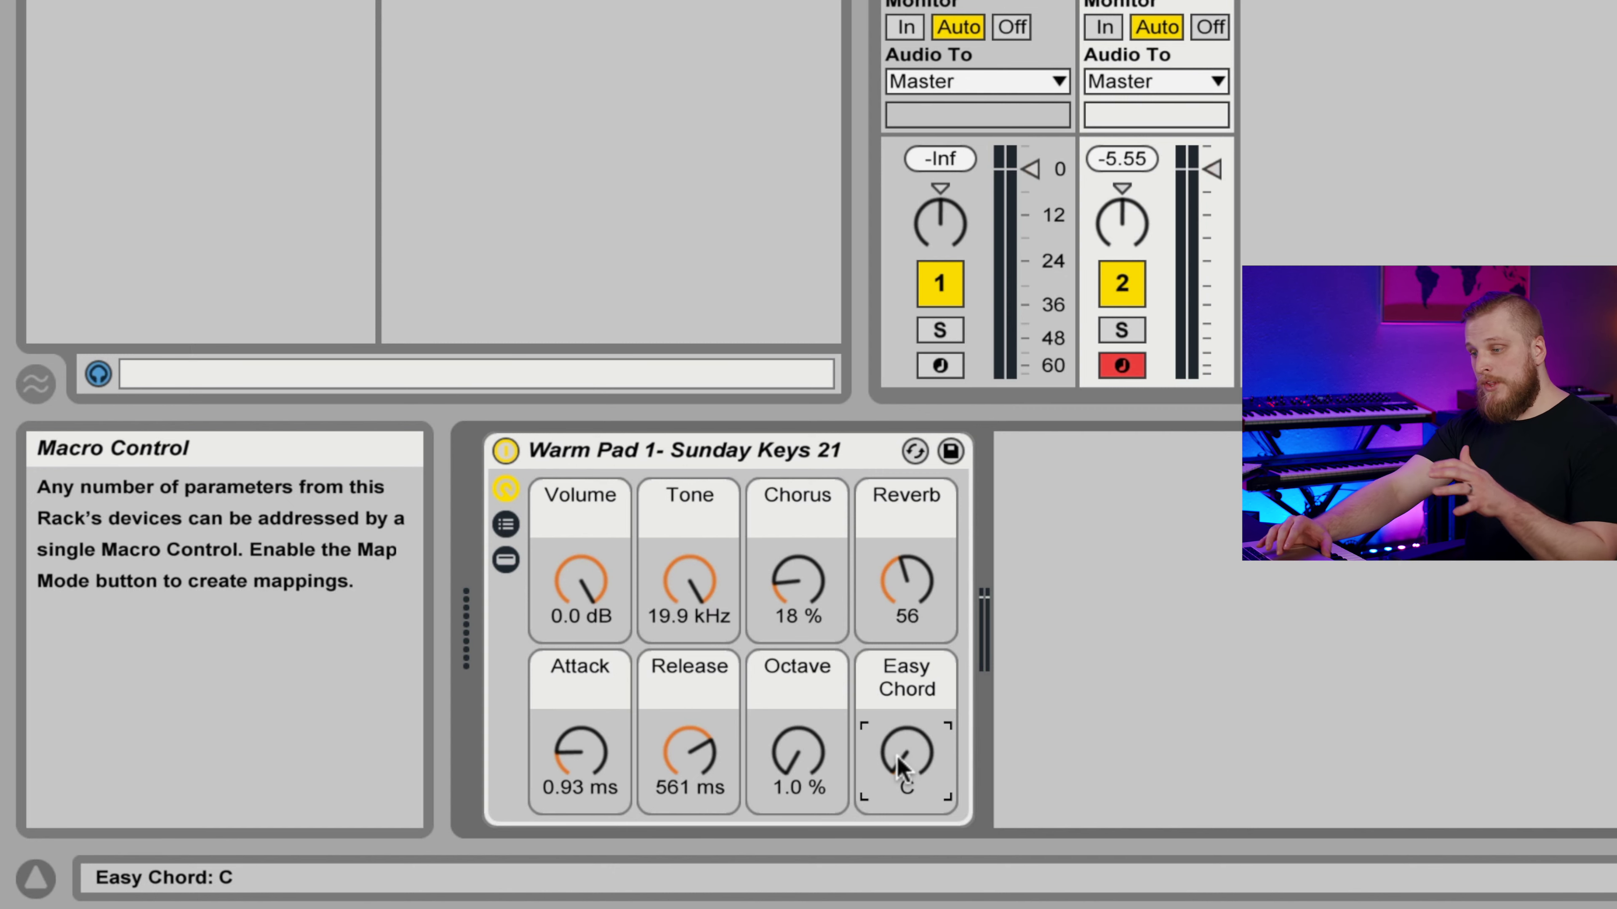
drag(903, 767, 903, 739)
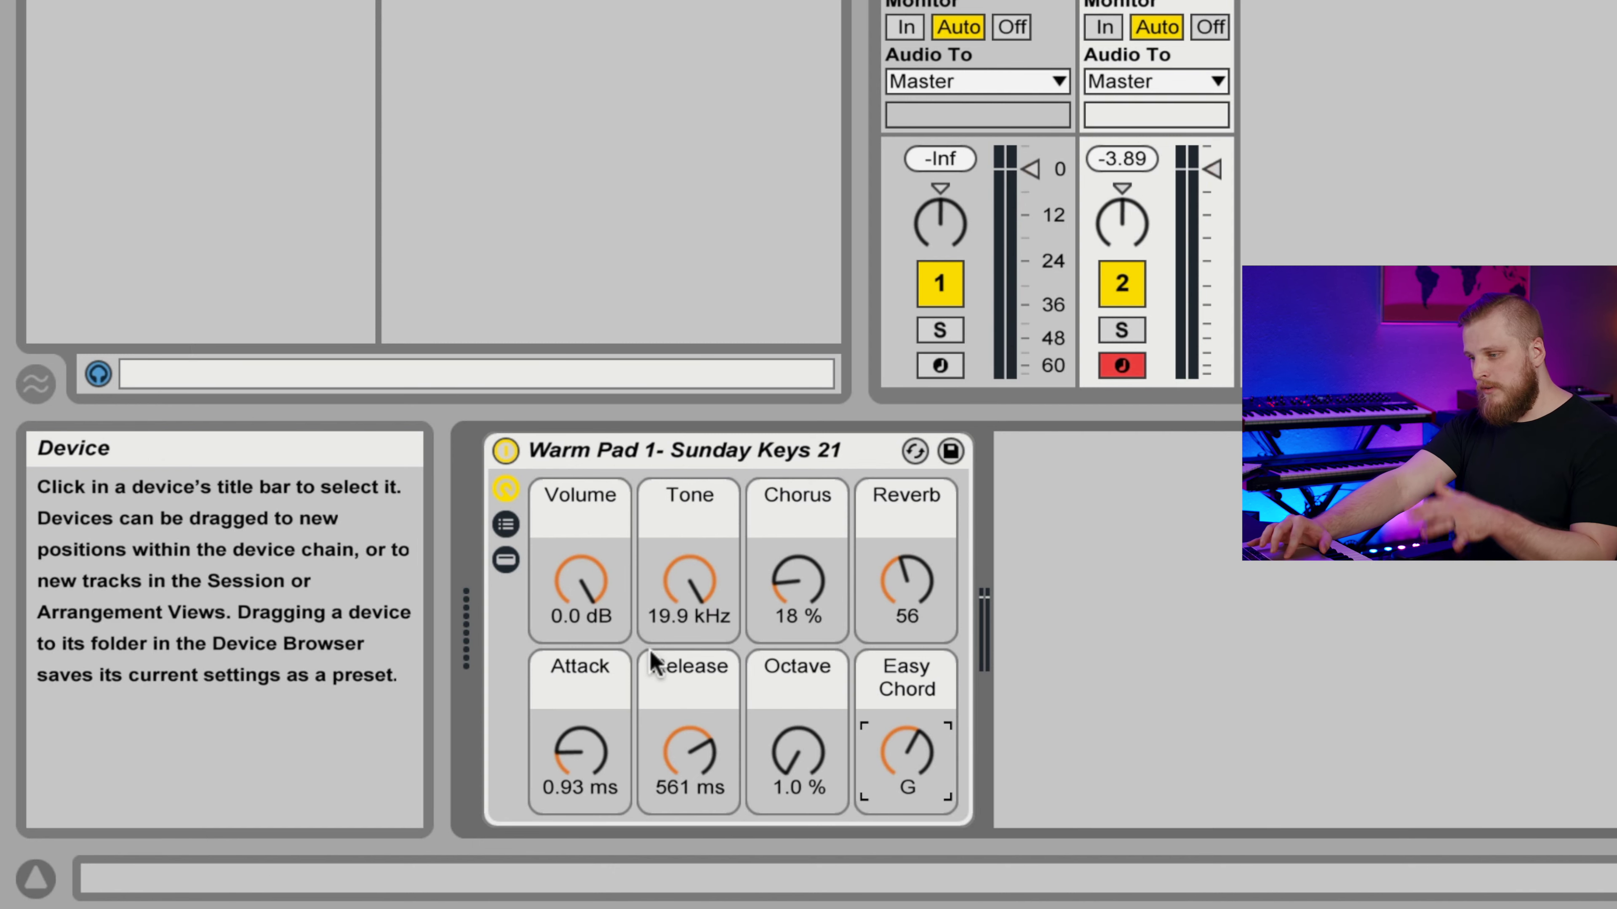
mouse_move(905, 749)
mouse_down()
mouse_move(899, 767)
mouse_move(900, 736)
mouse_up()
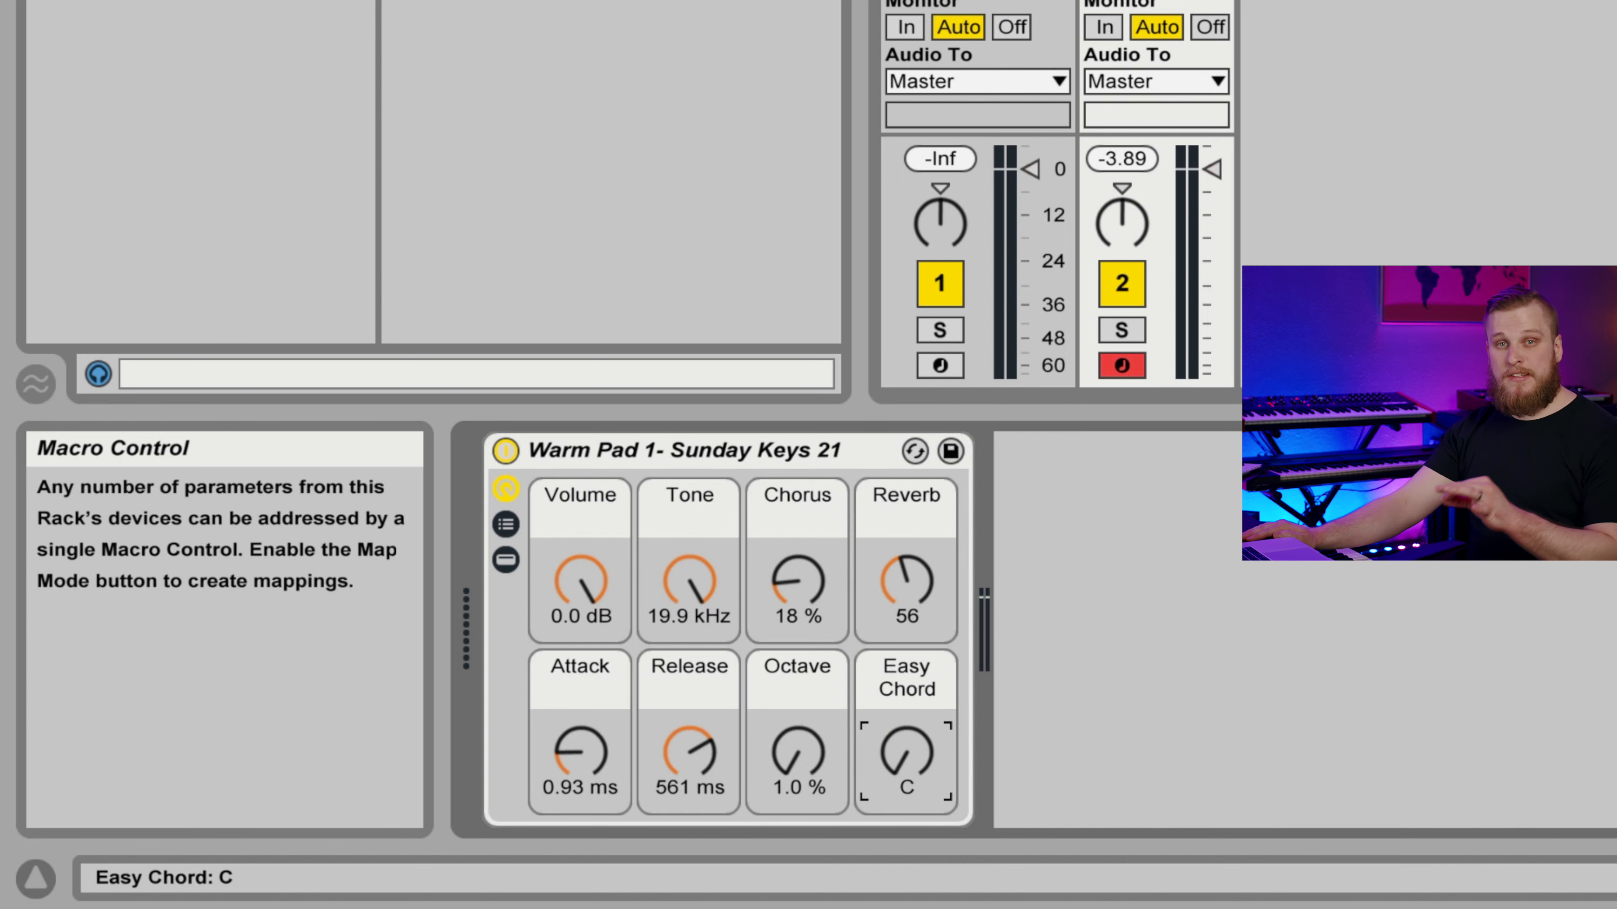
drag(906, 758, 905, 761)
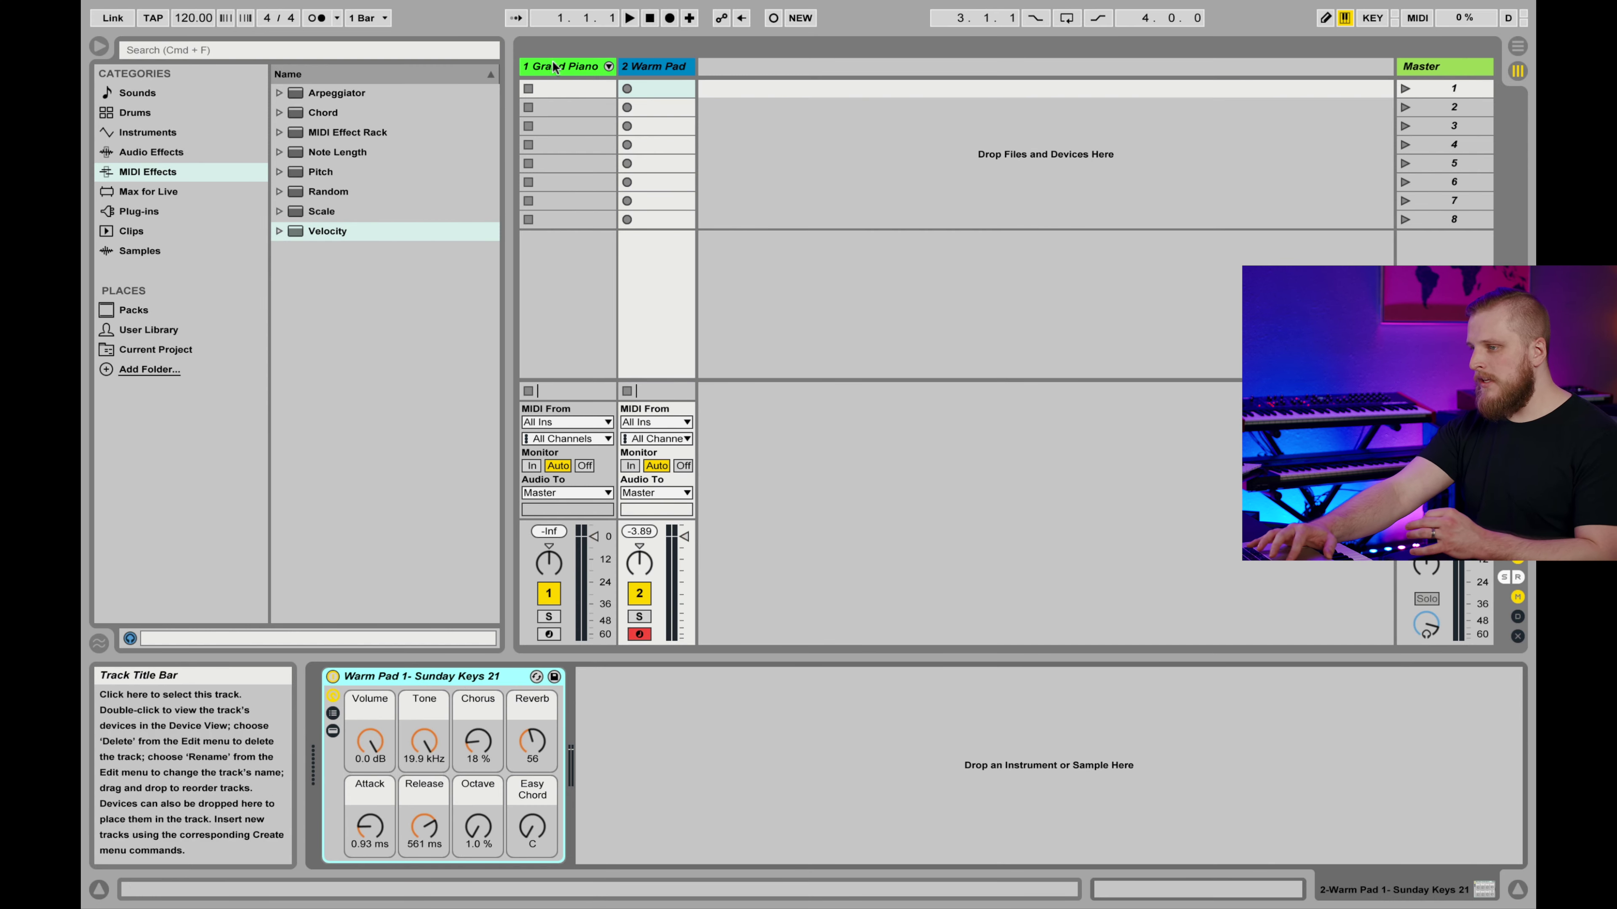
Select the 1 Grand Piano track and bring up its Grand Piano device options.
click(554, 66)
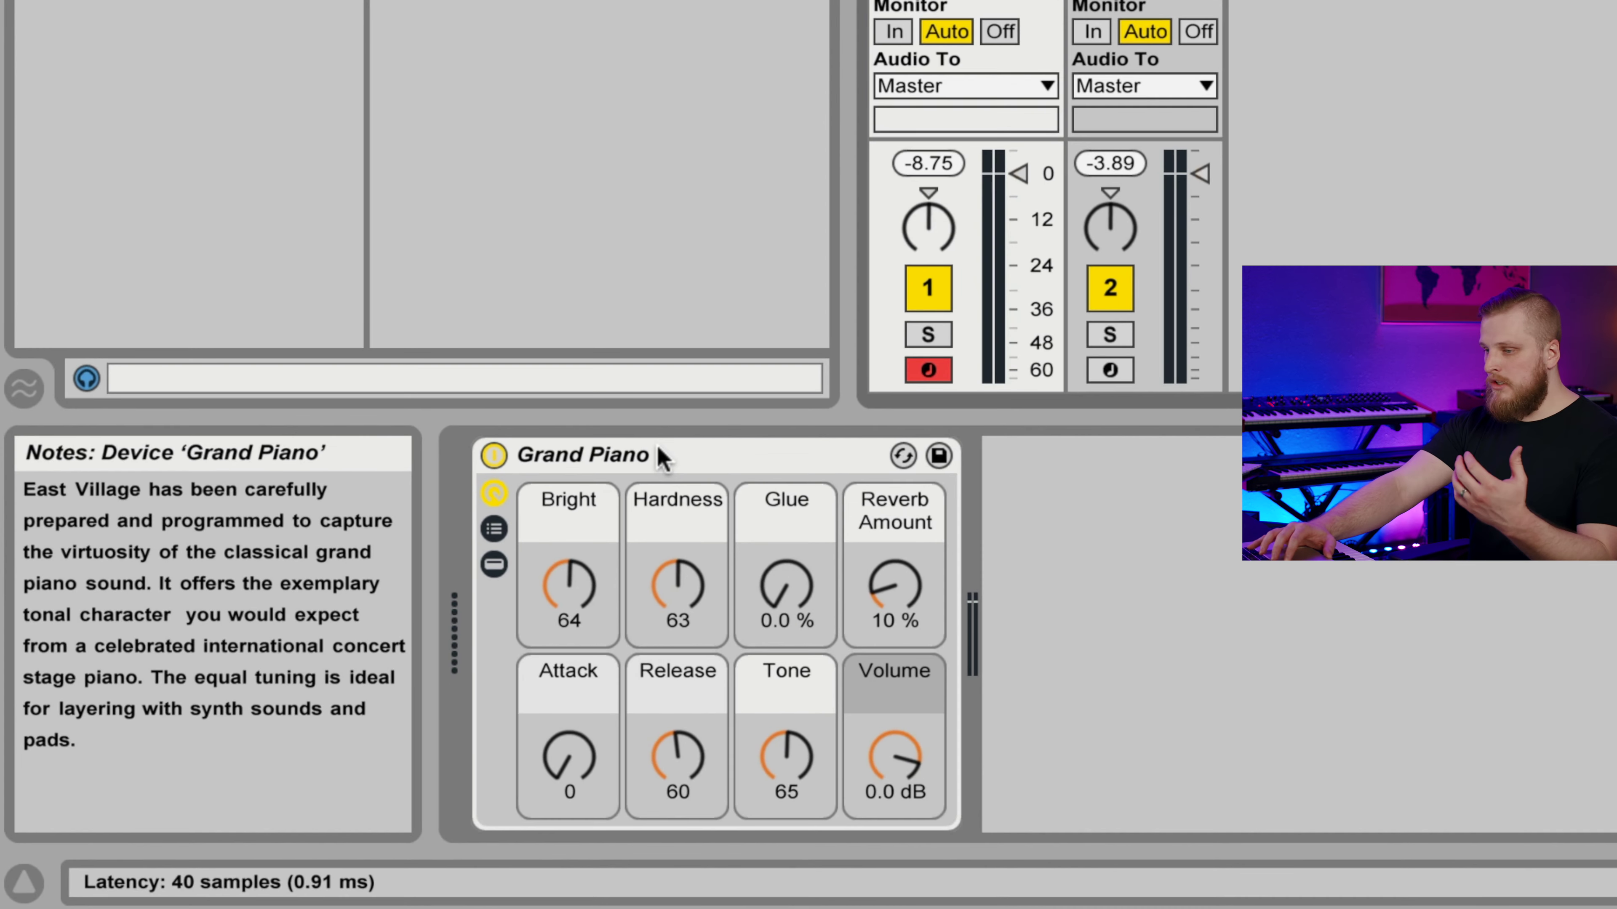
click(648, 471)
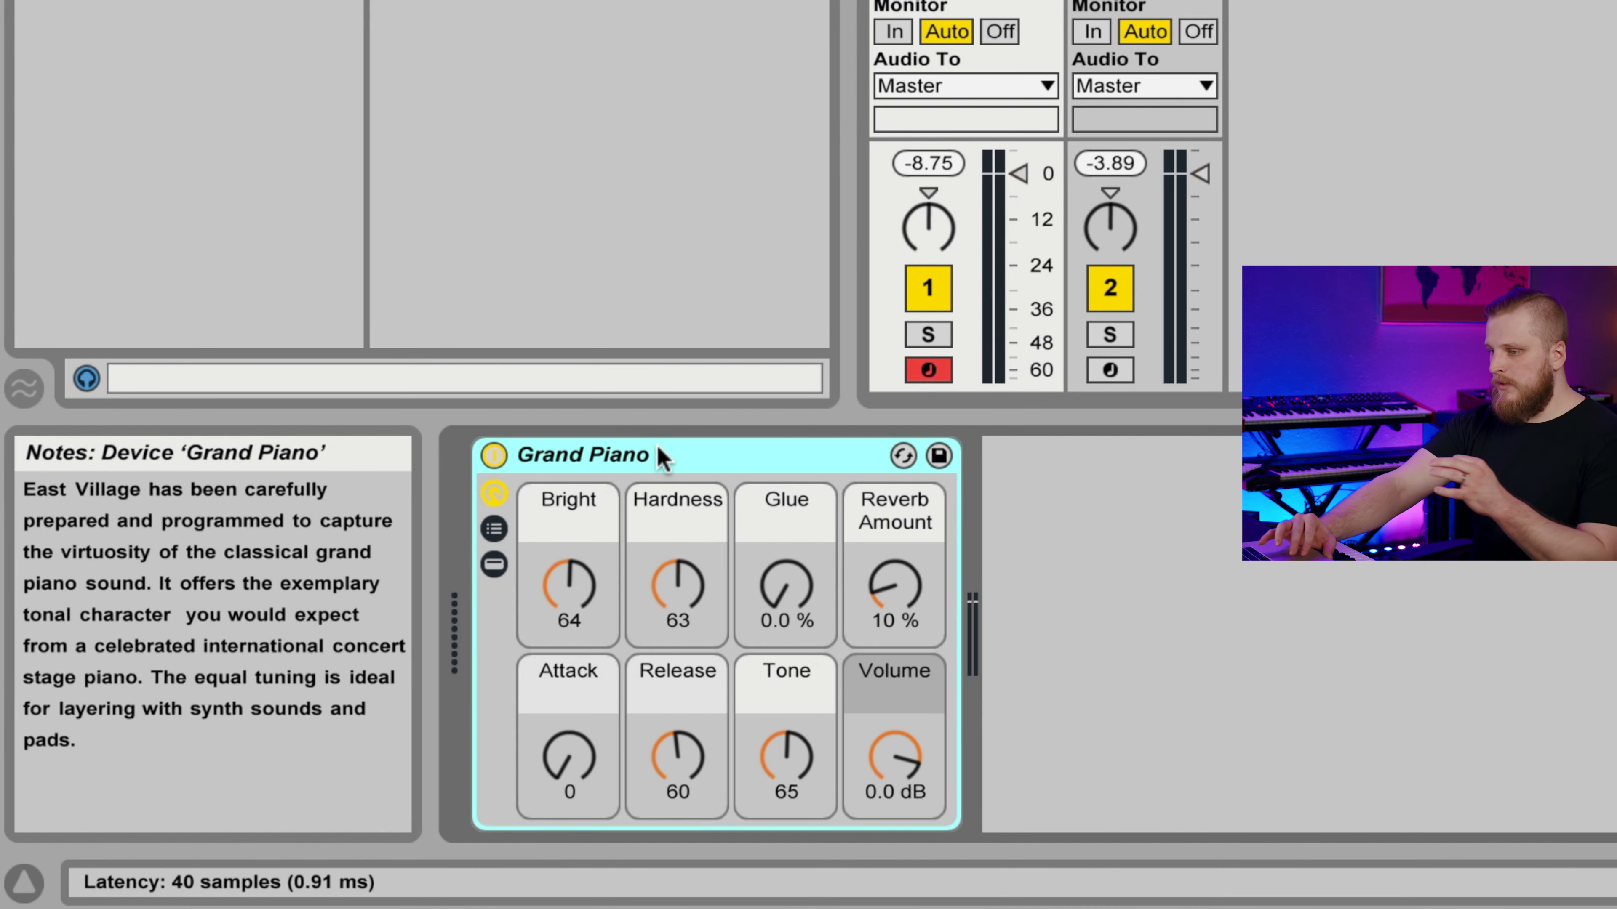
right_click(686, 460)
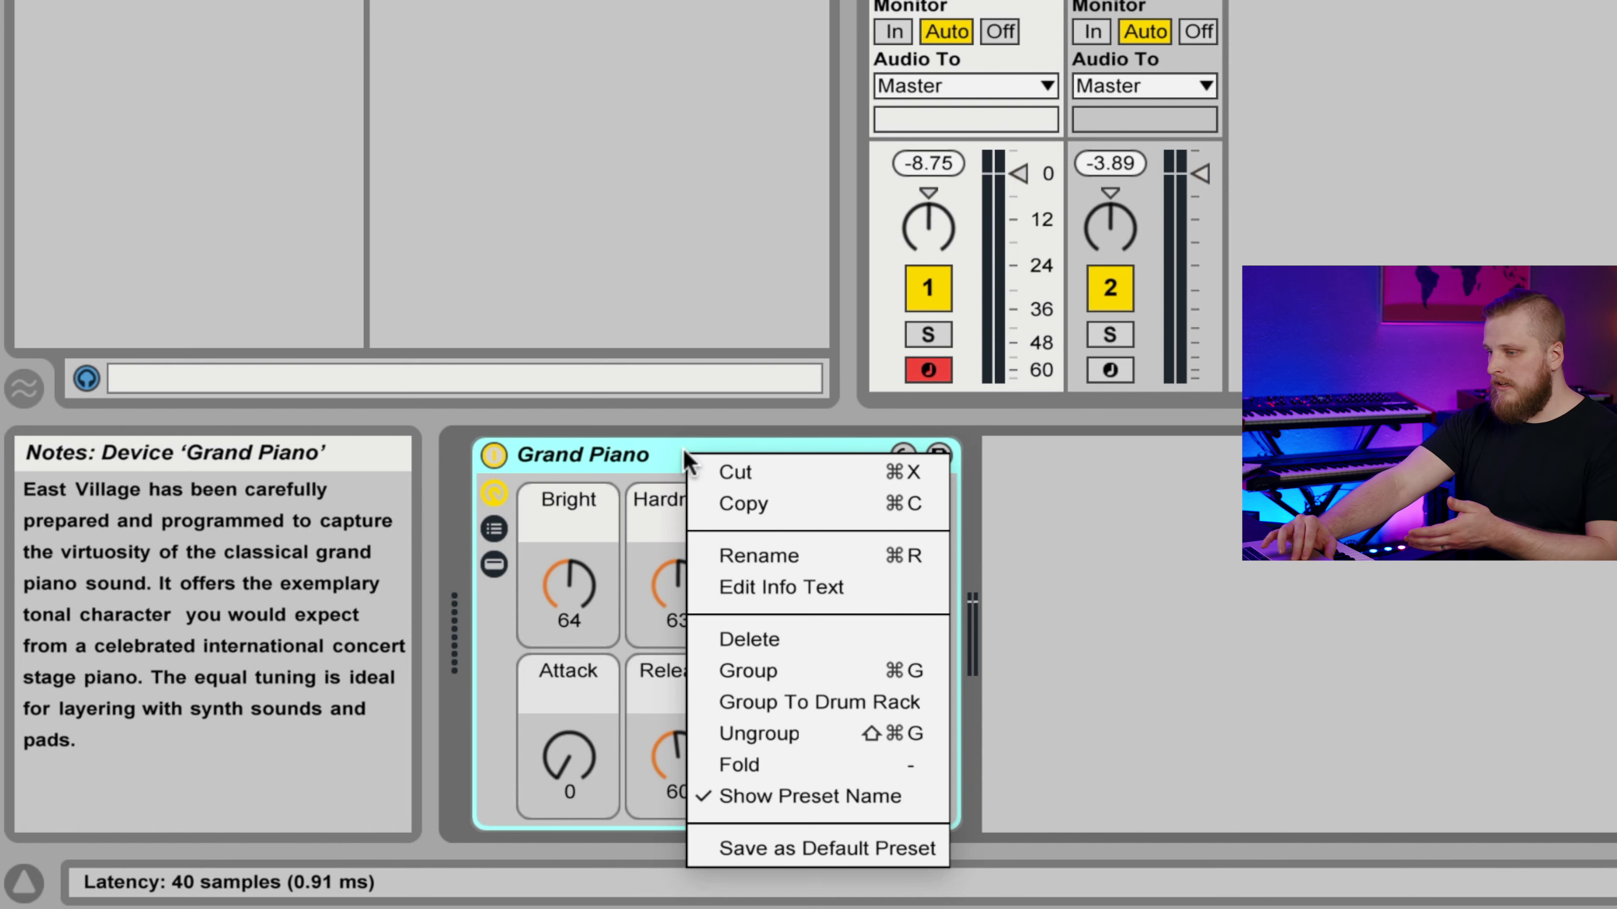
Group Grand Piano into an Instrument Rack, show the chain list, and select the piano.
click(768, 671)
click(494, 529)
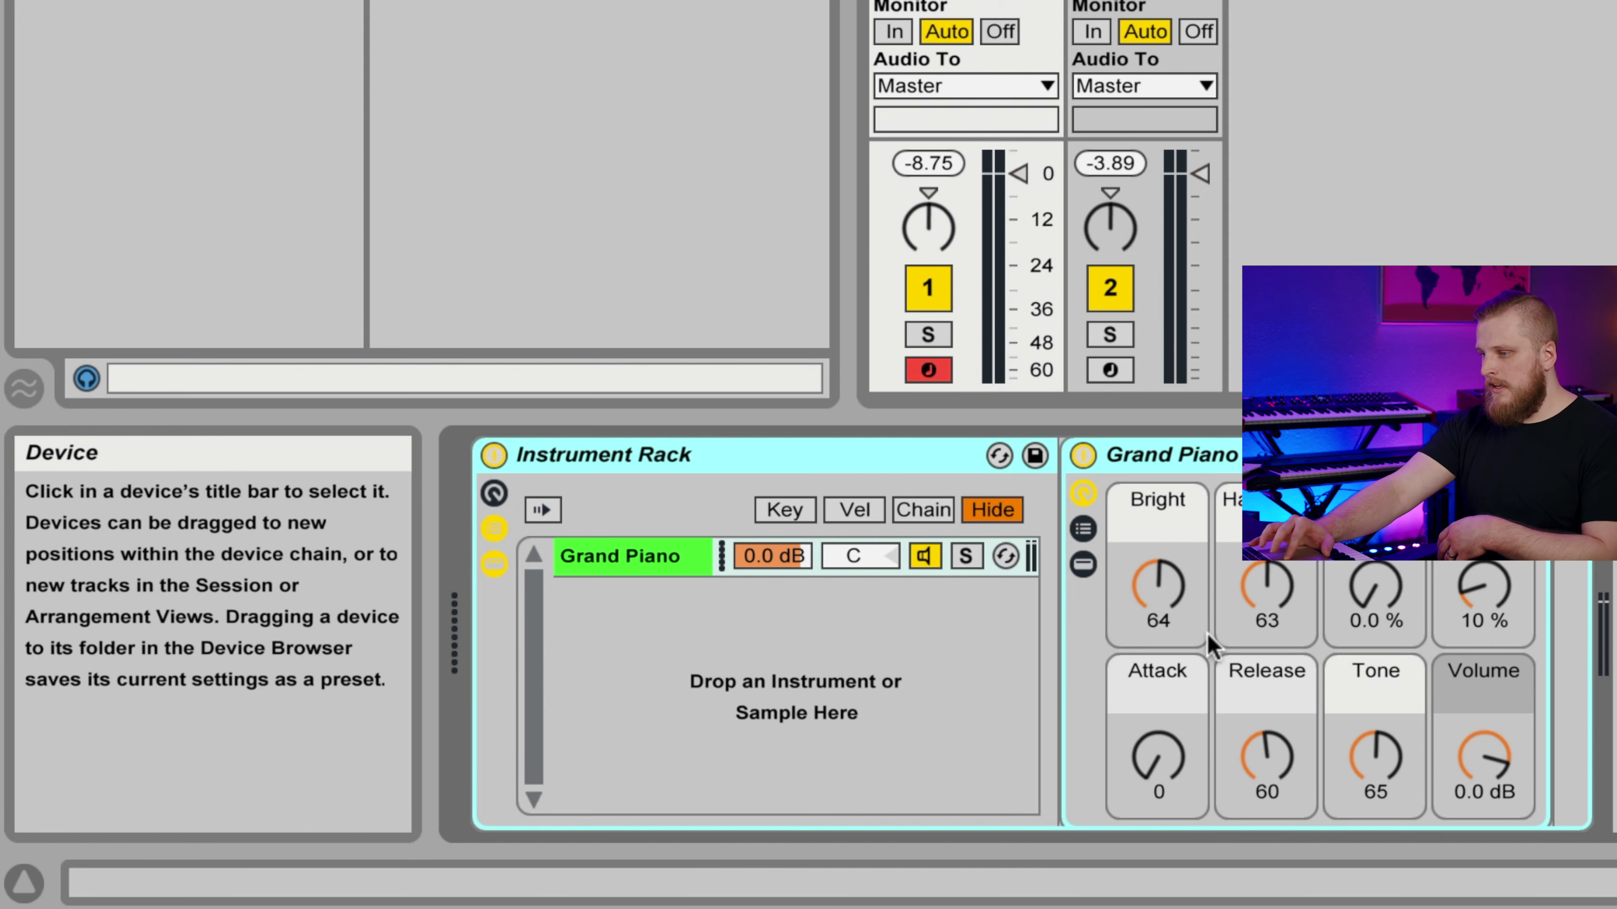
click(1173, 449)
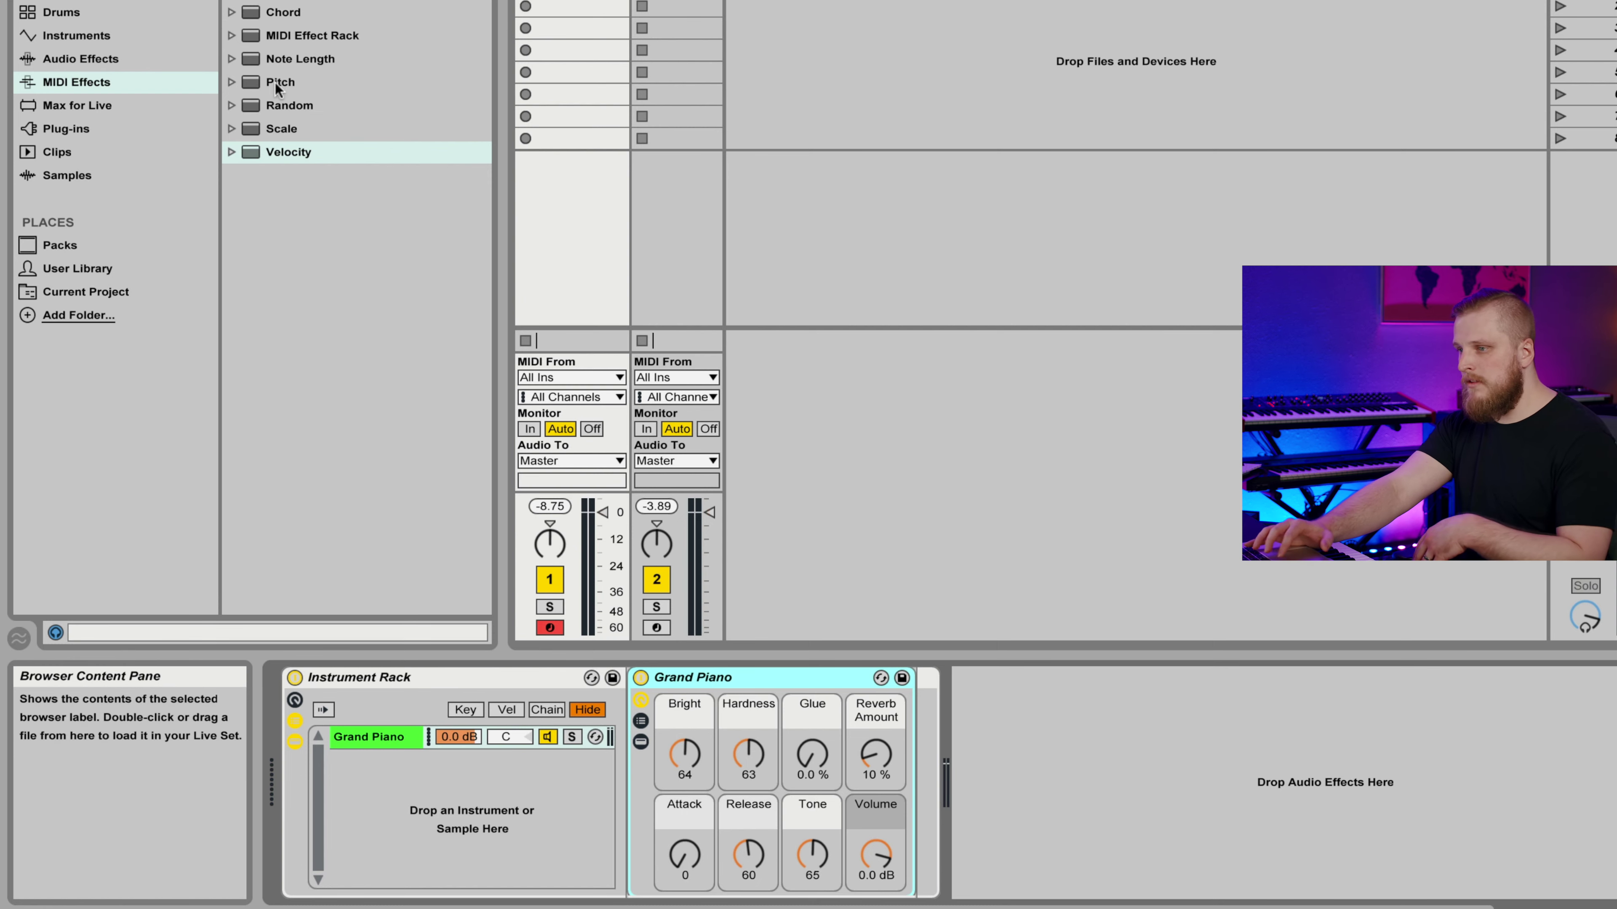
Add a MIDI Effect Rack ahead of the Grand Piano and show its chain list.
click(53, 99)
click(51, 82)
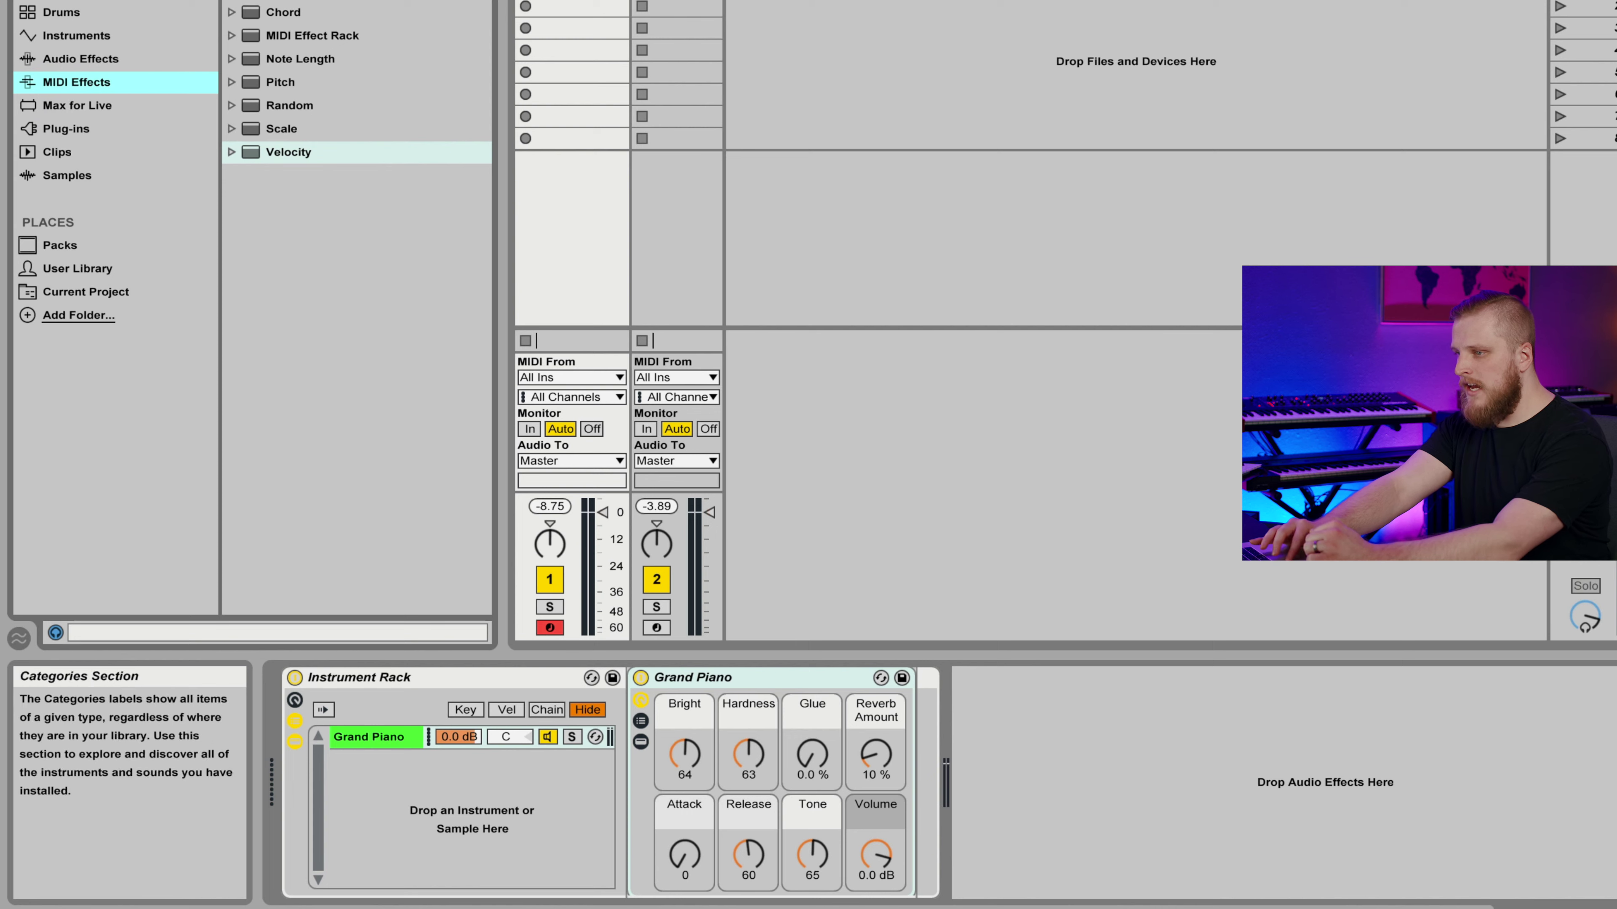
drag(312, 34, 635, 766)
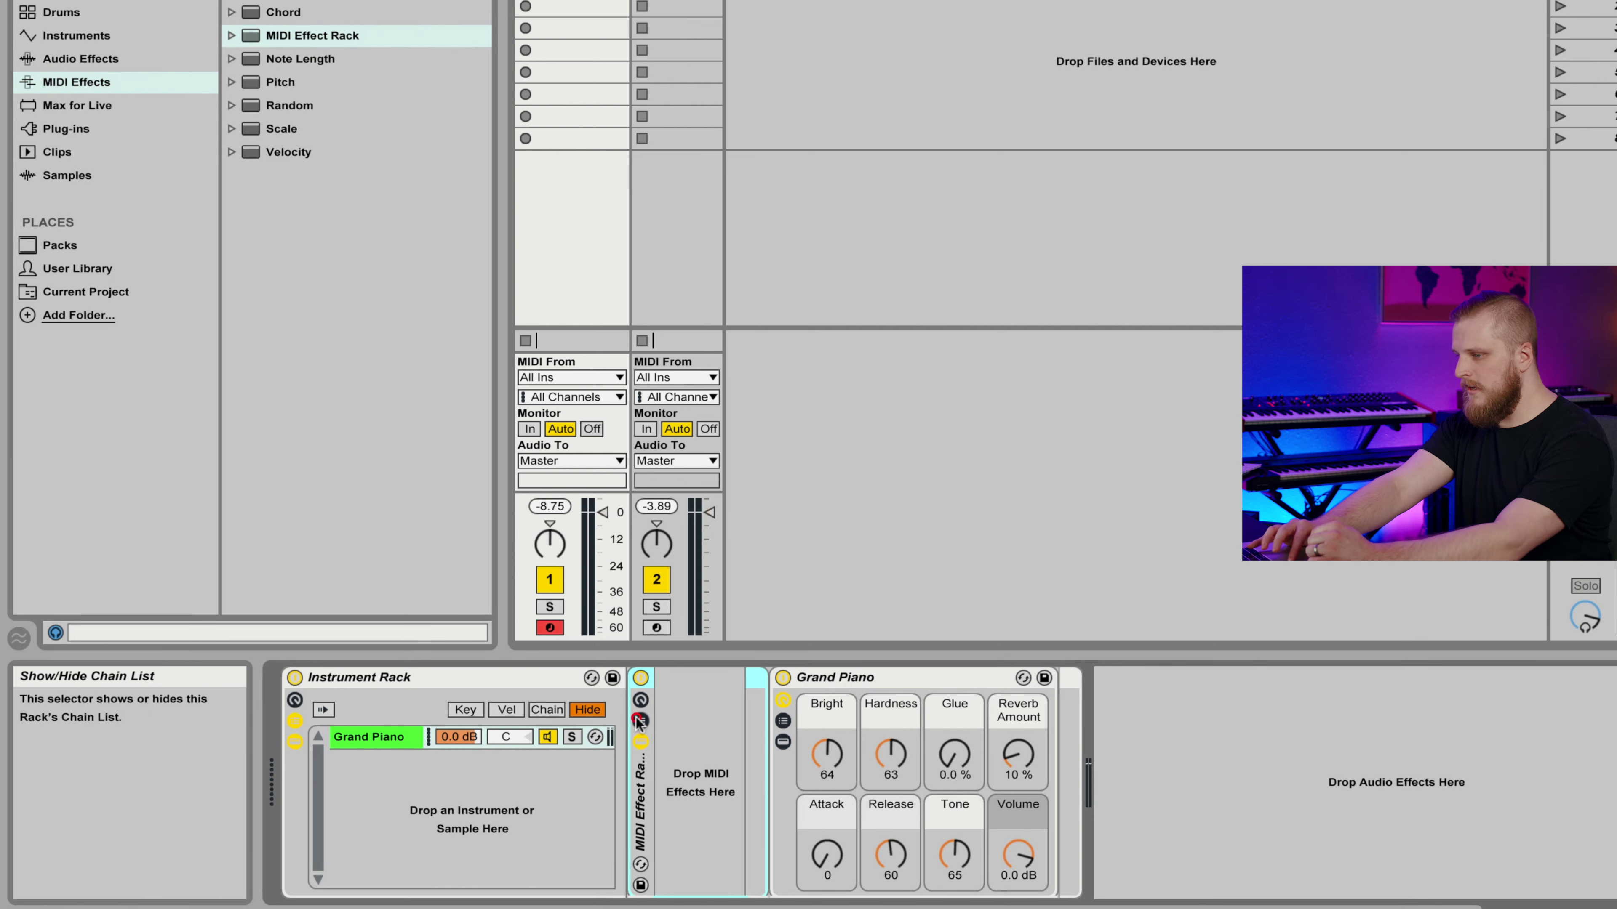
click(641, 742)
Create a chain in the MIDI Effect Rack holding Pitch followed by Chord.
right_click(789, 786)
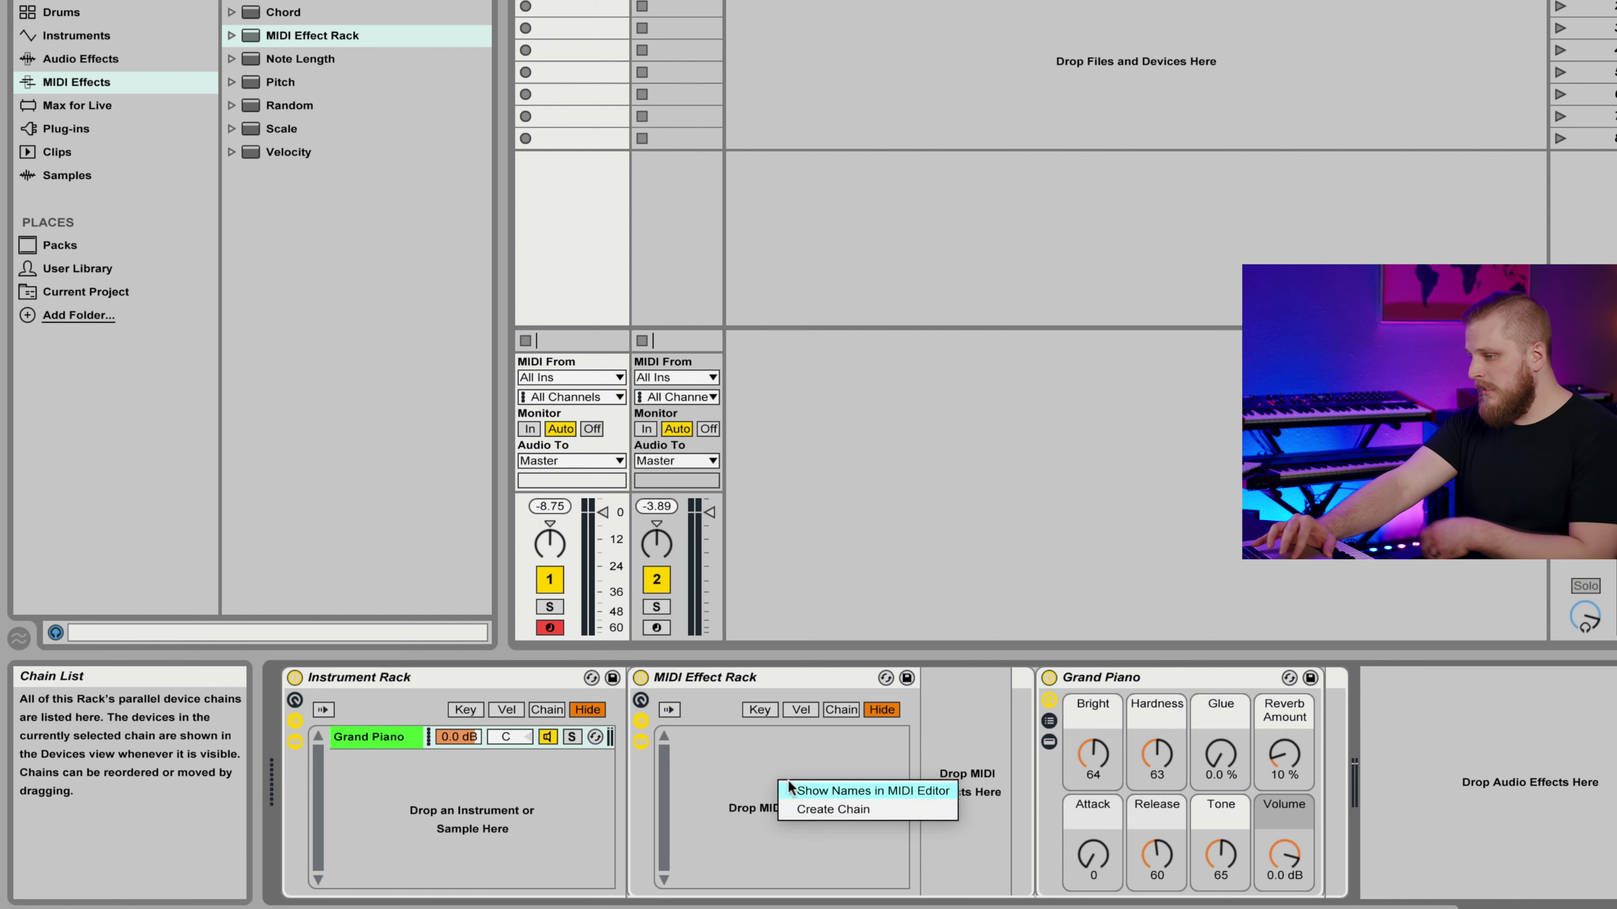
click(828, 809)
click(939, 764)
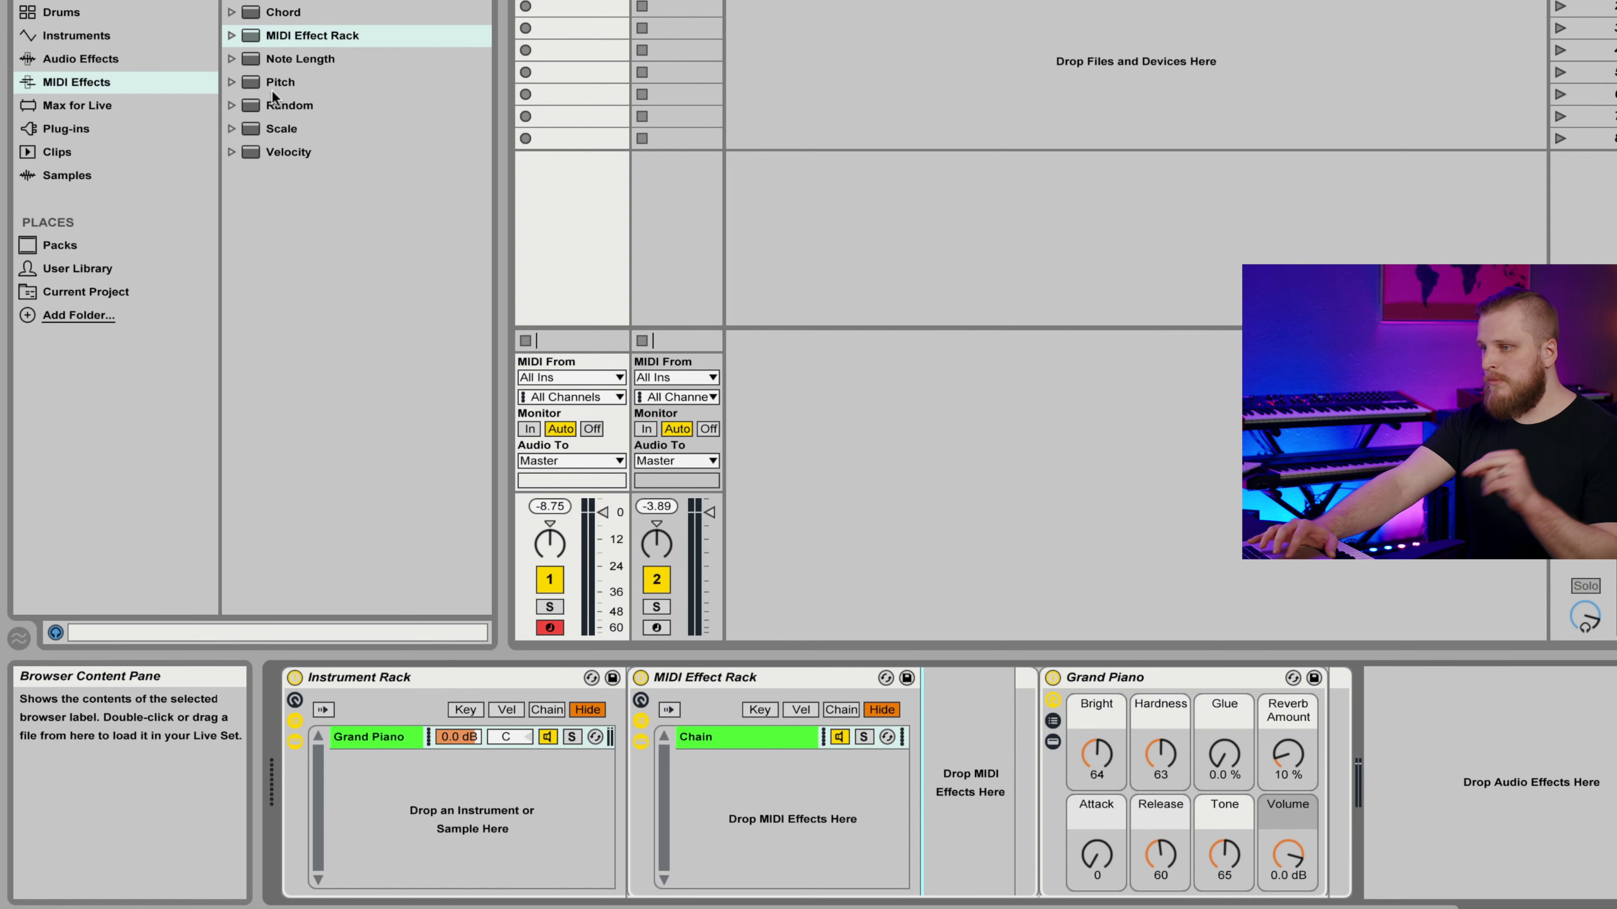
drag(294, 90, 953, 763)
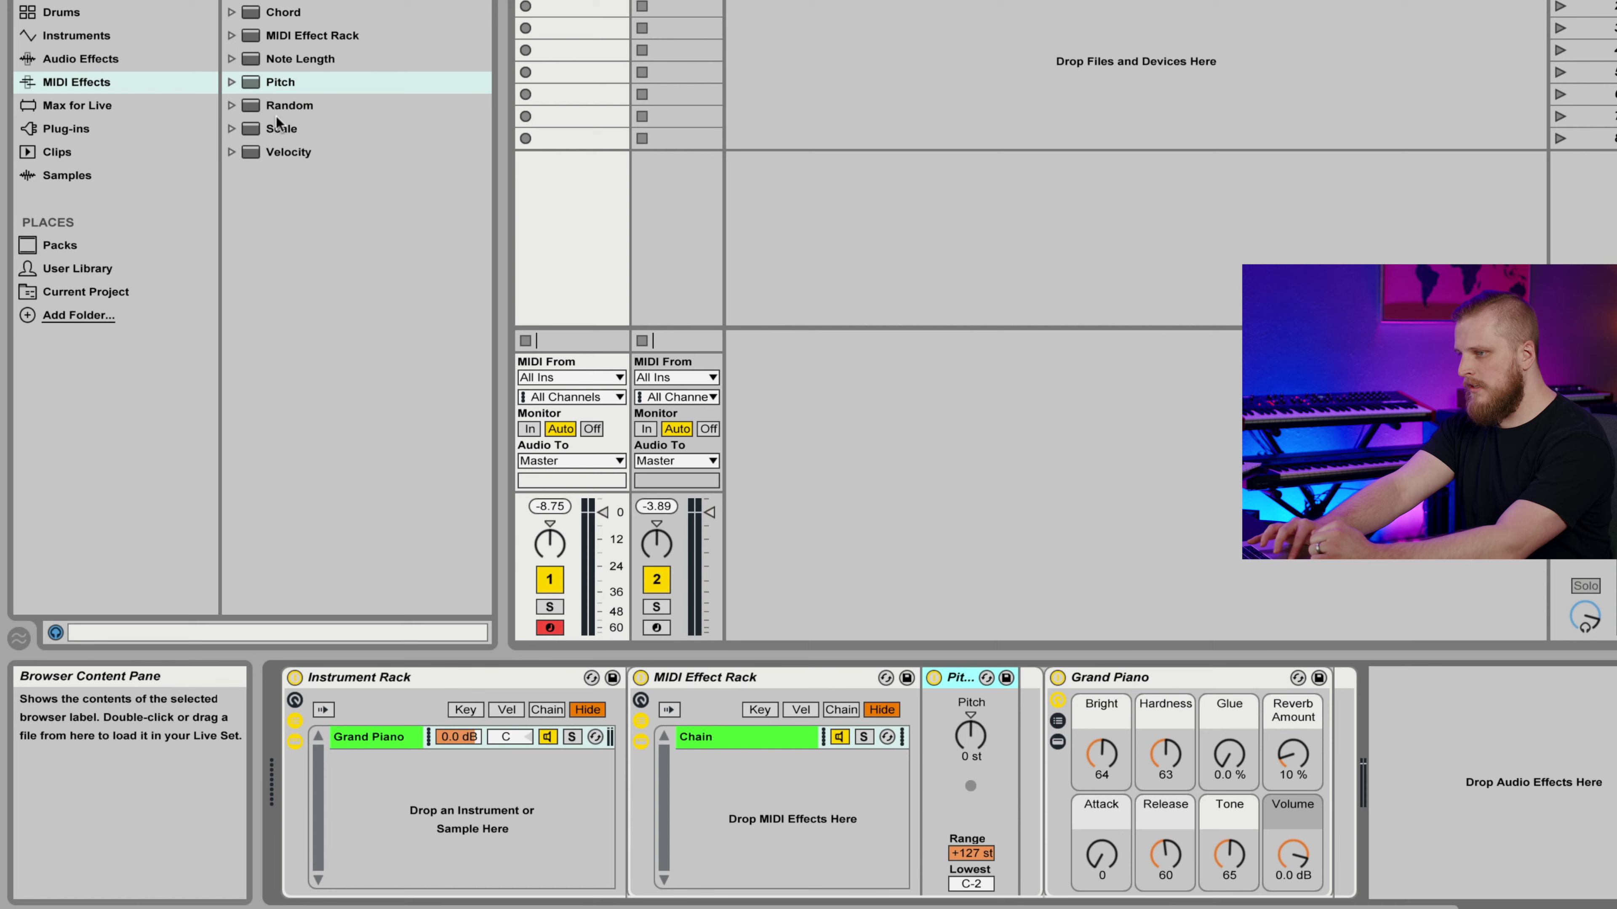
drag(280, 17, 1020, 769)
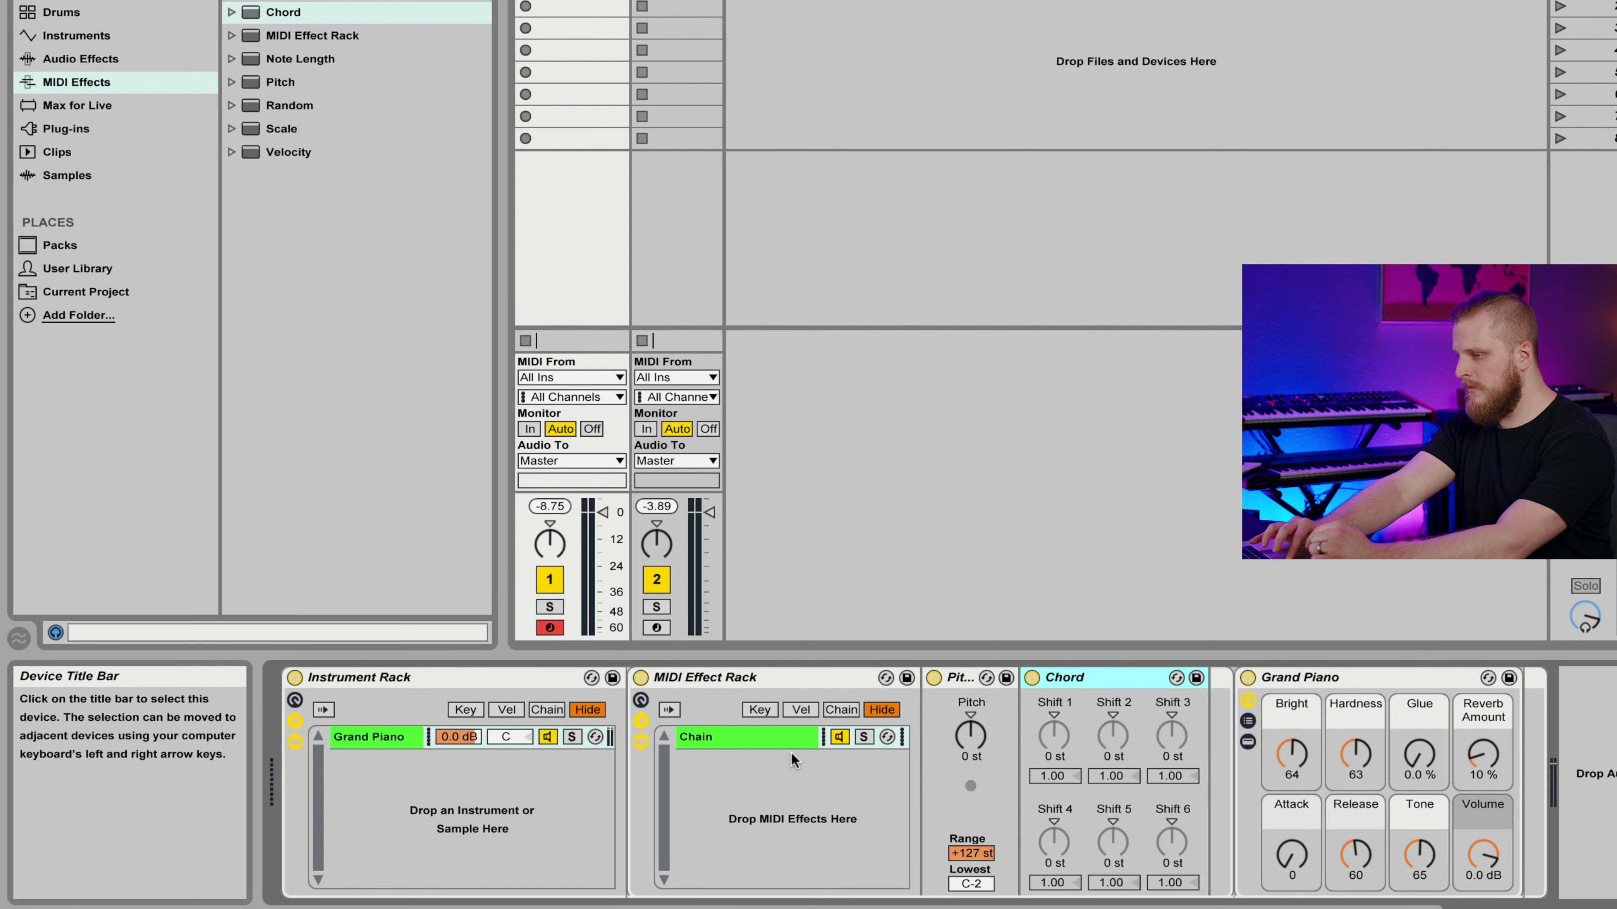
click(763, 733)
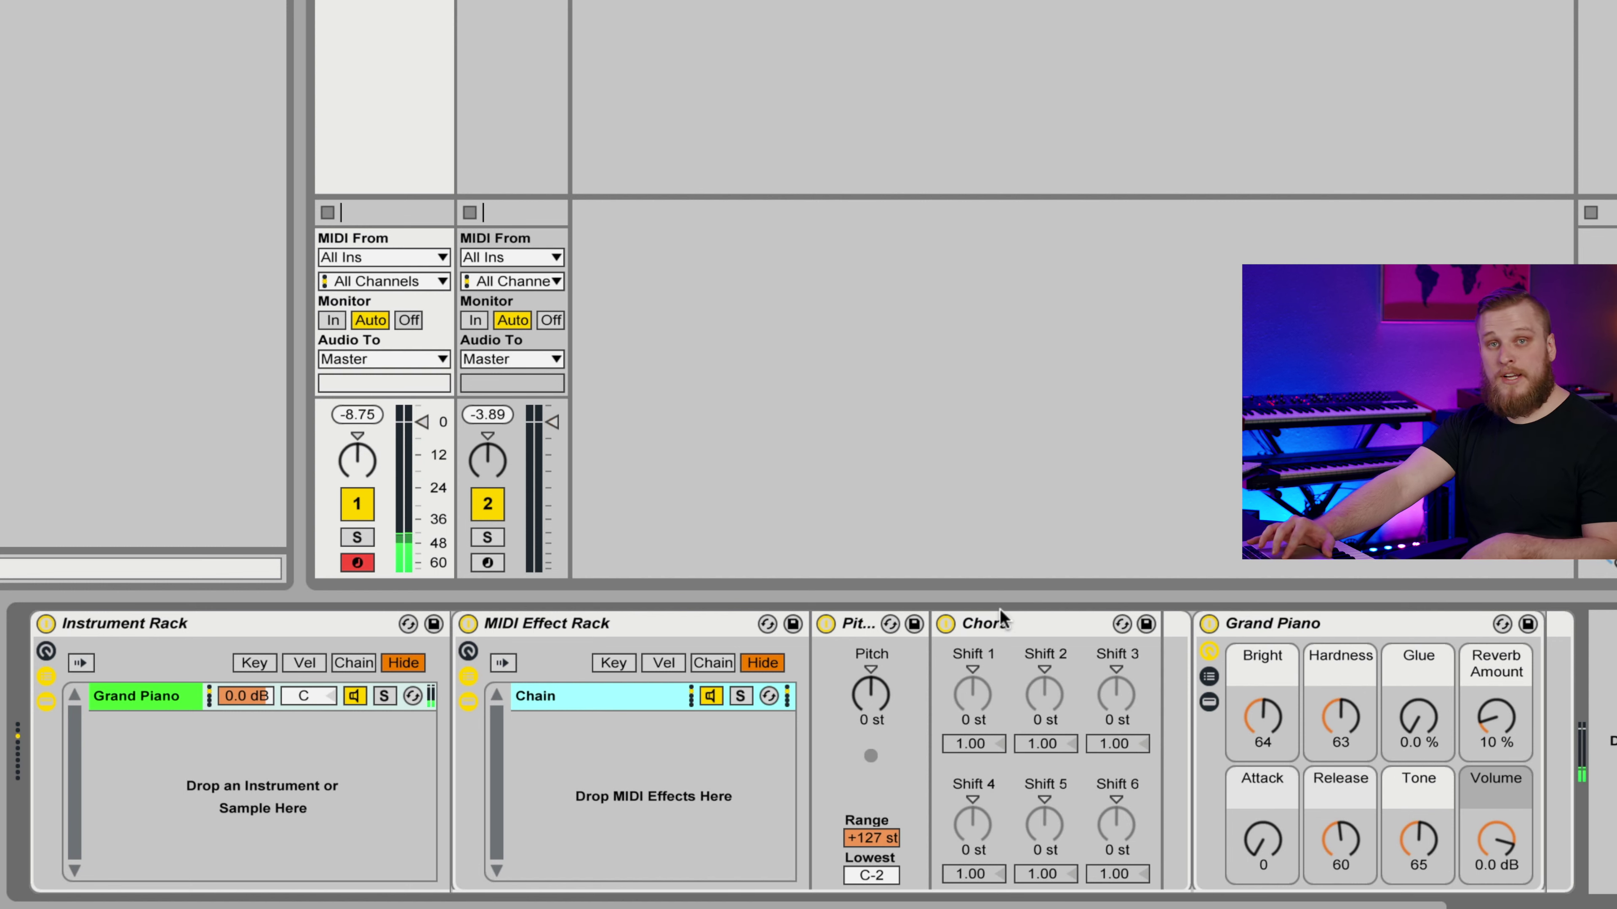
Try Chord Shift 1 values up to +7 and 15 st, then reset it to 0 st.
click(972, 696)
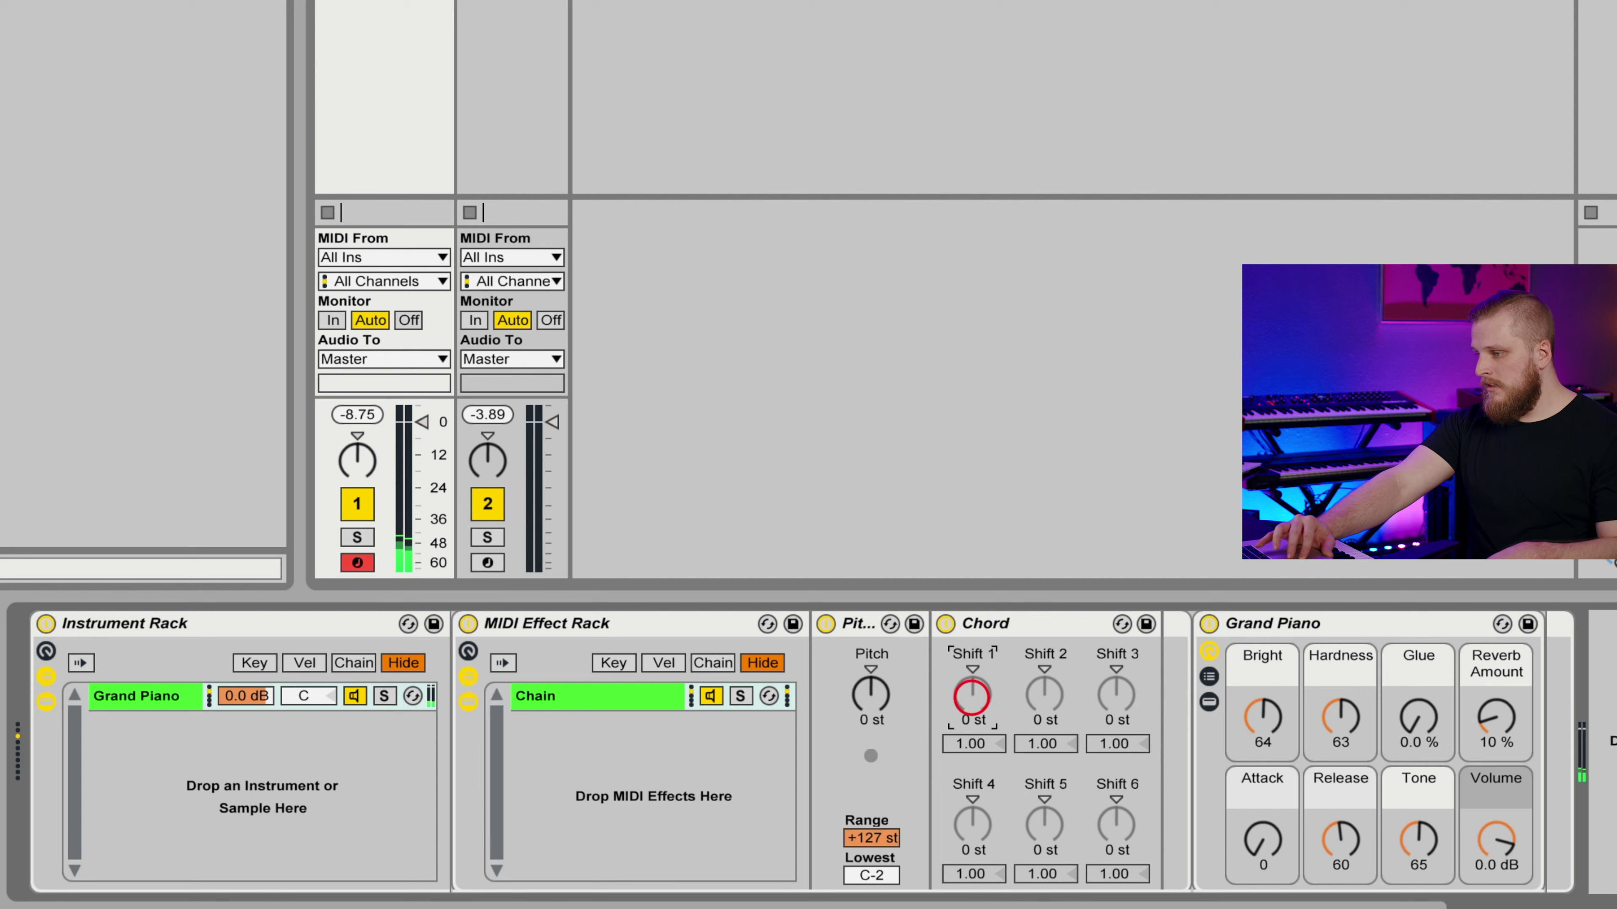
key(Up)
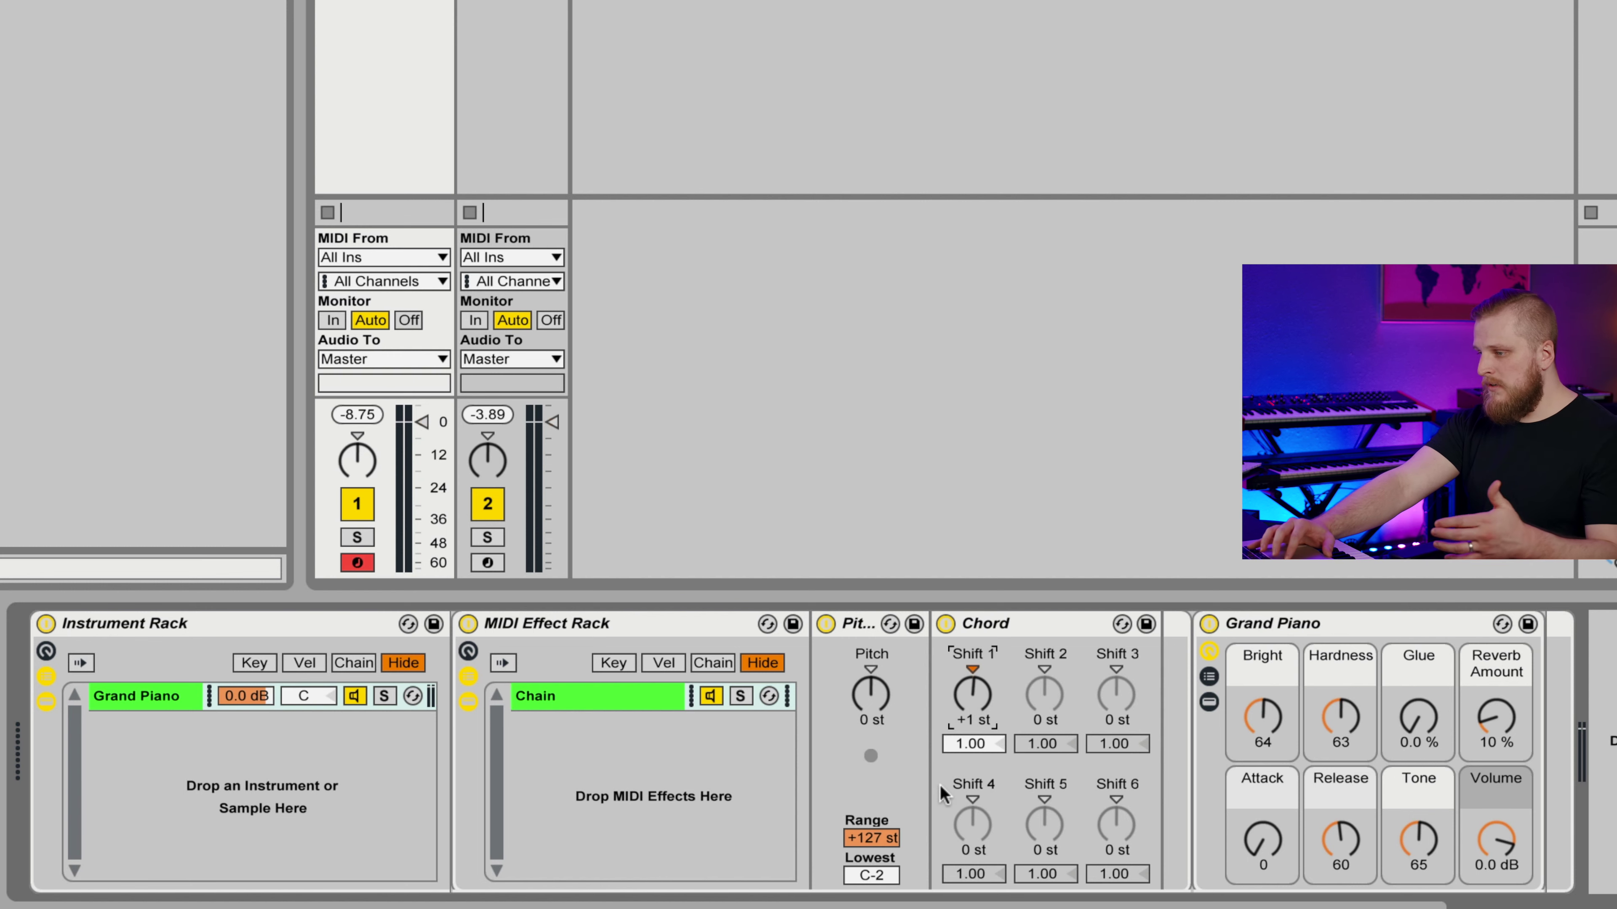
drag(994, 703, 980, 695)
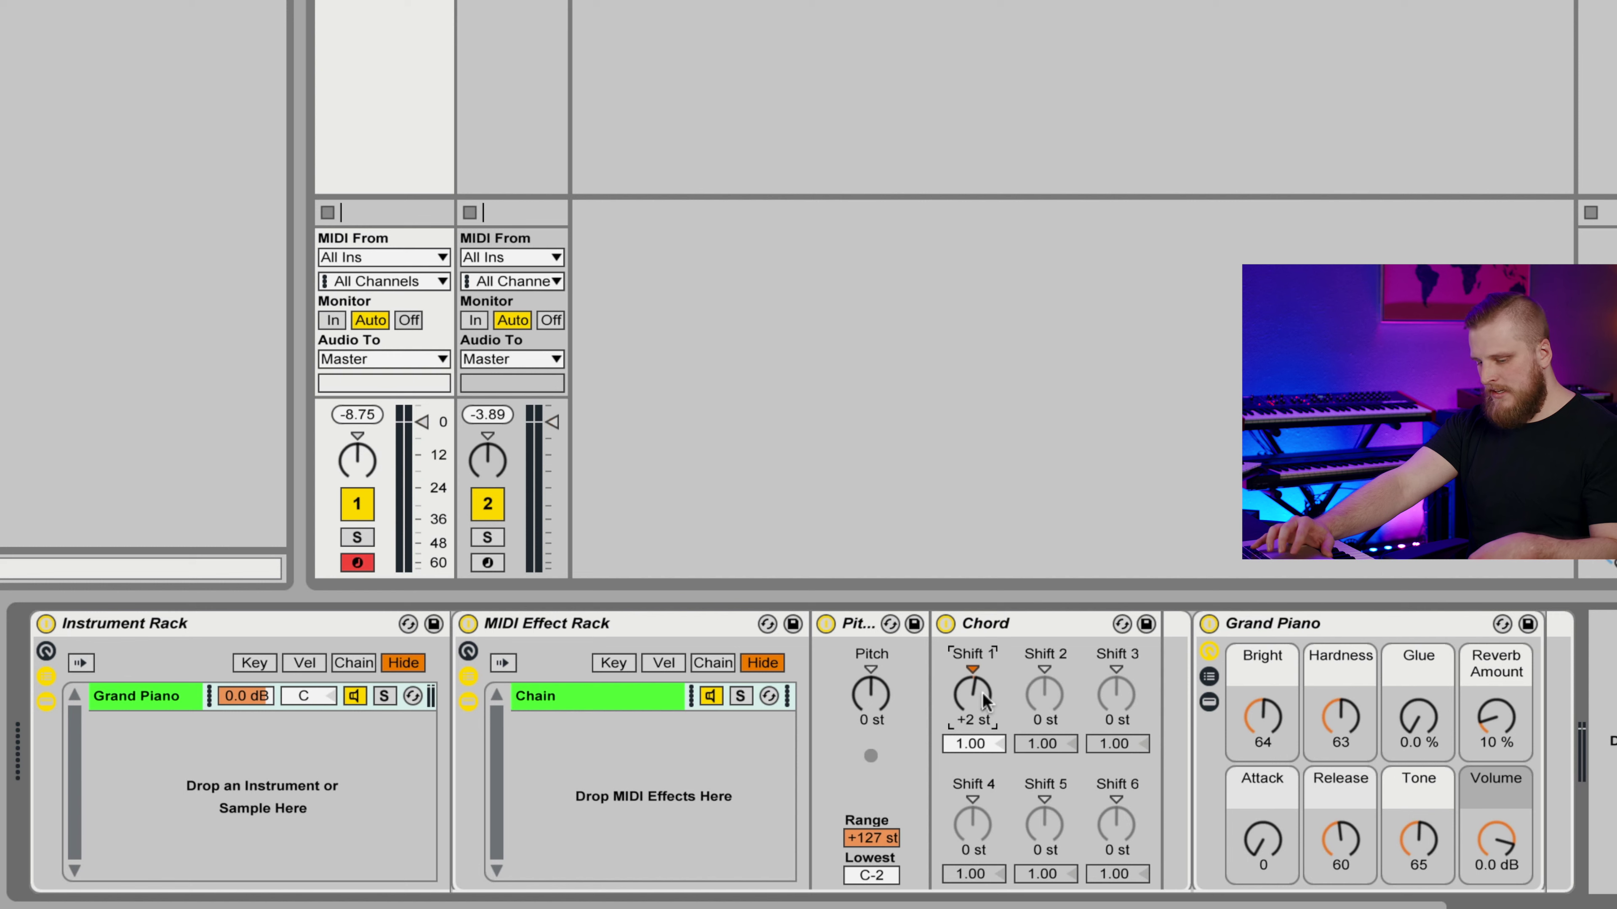
drag(983, 700, 983, 692)
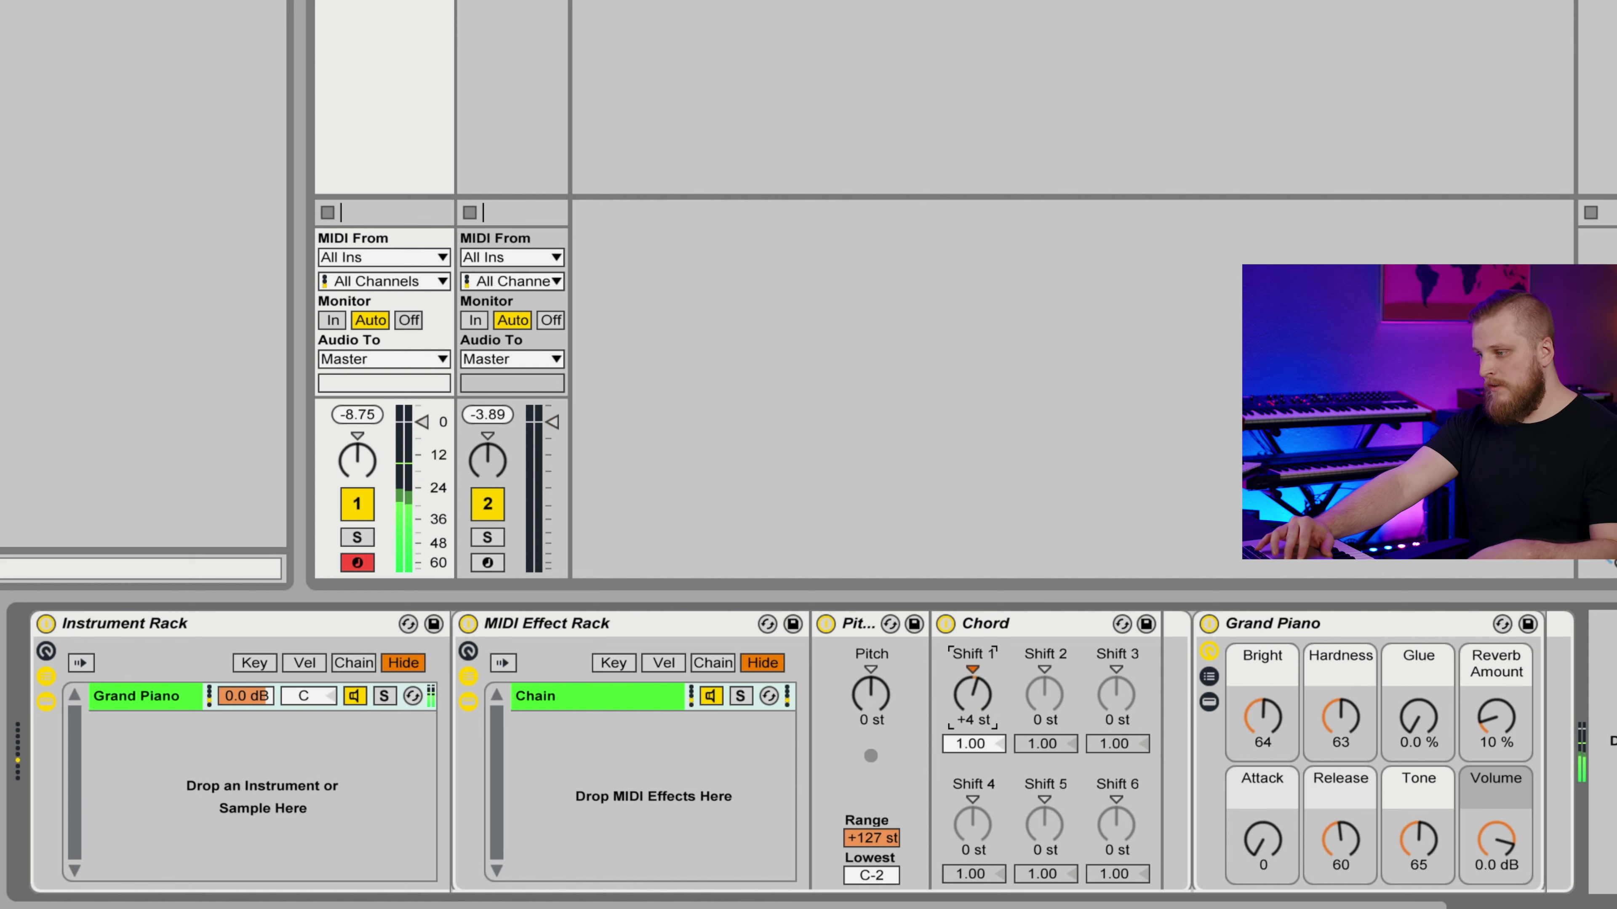
key(Up)
key(Up)
key(Up)
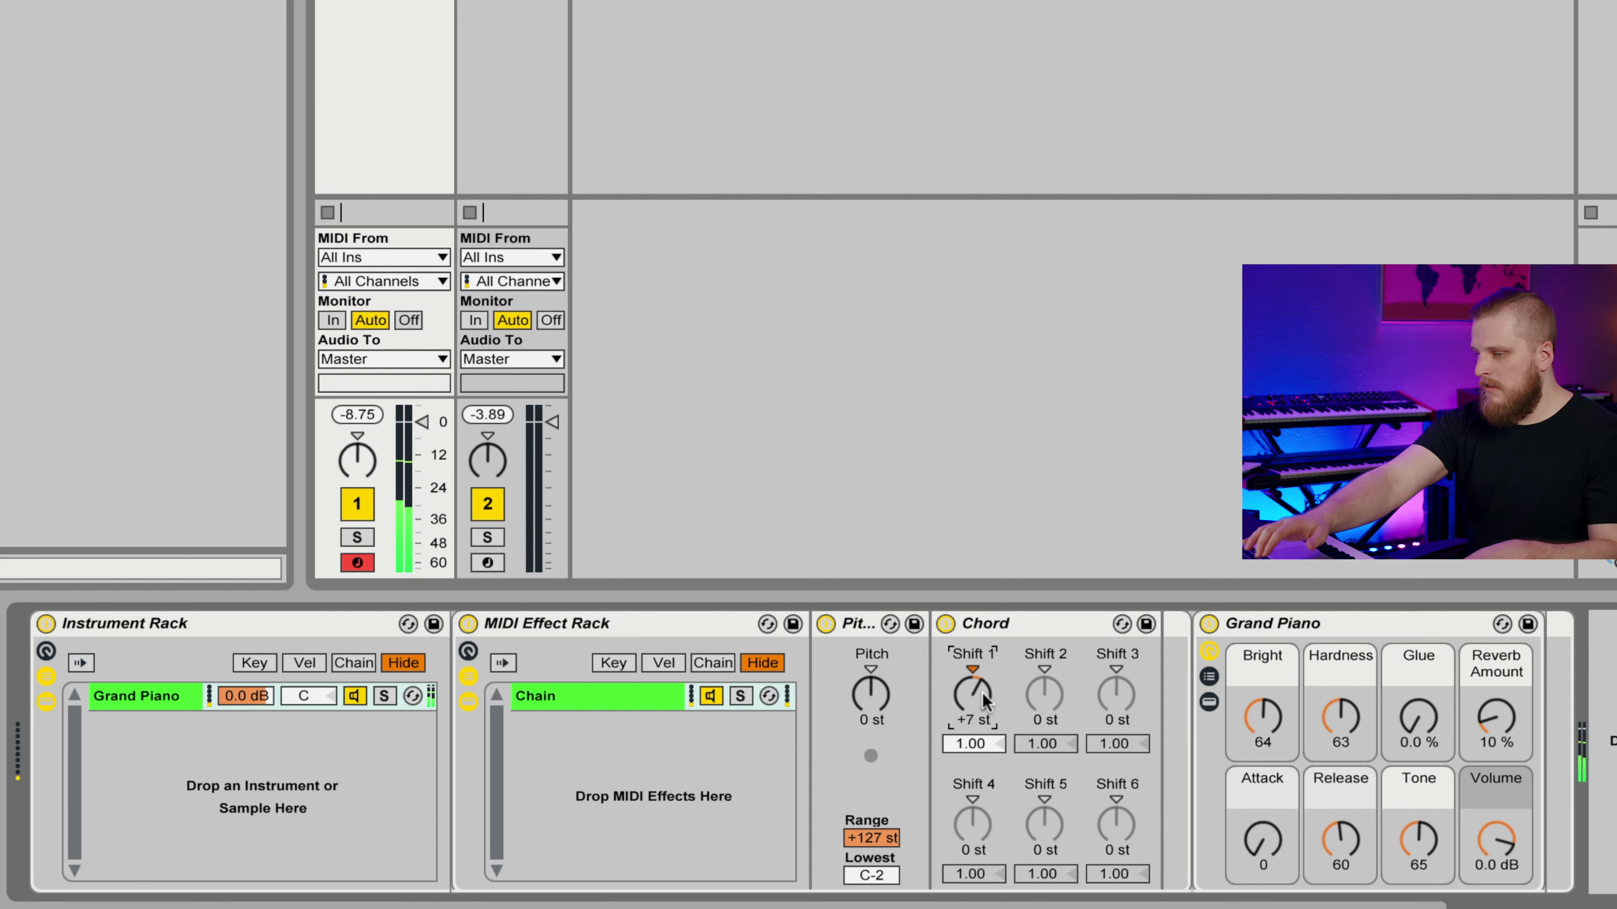
key(Up)
key(Up)
key(Up)
key(Up)
key(Up)
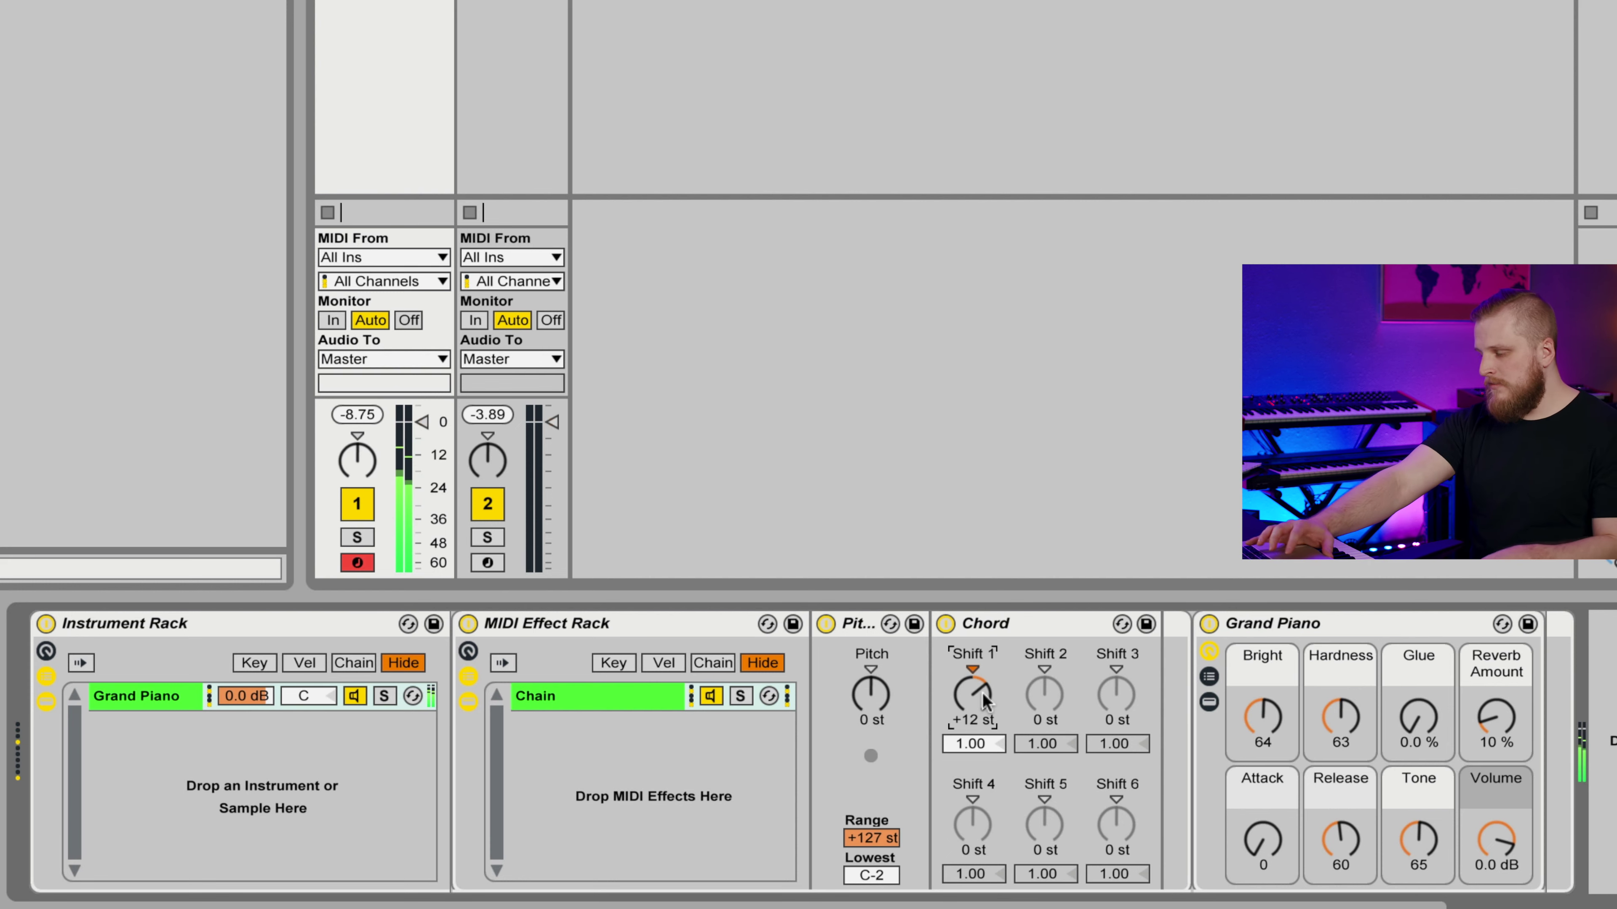
click(982, 692)
text(1)
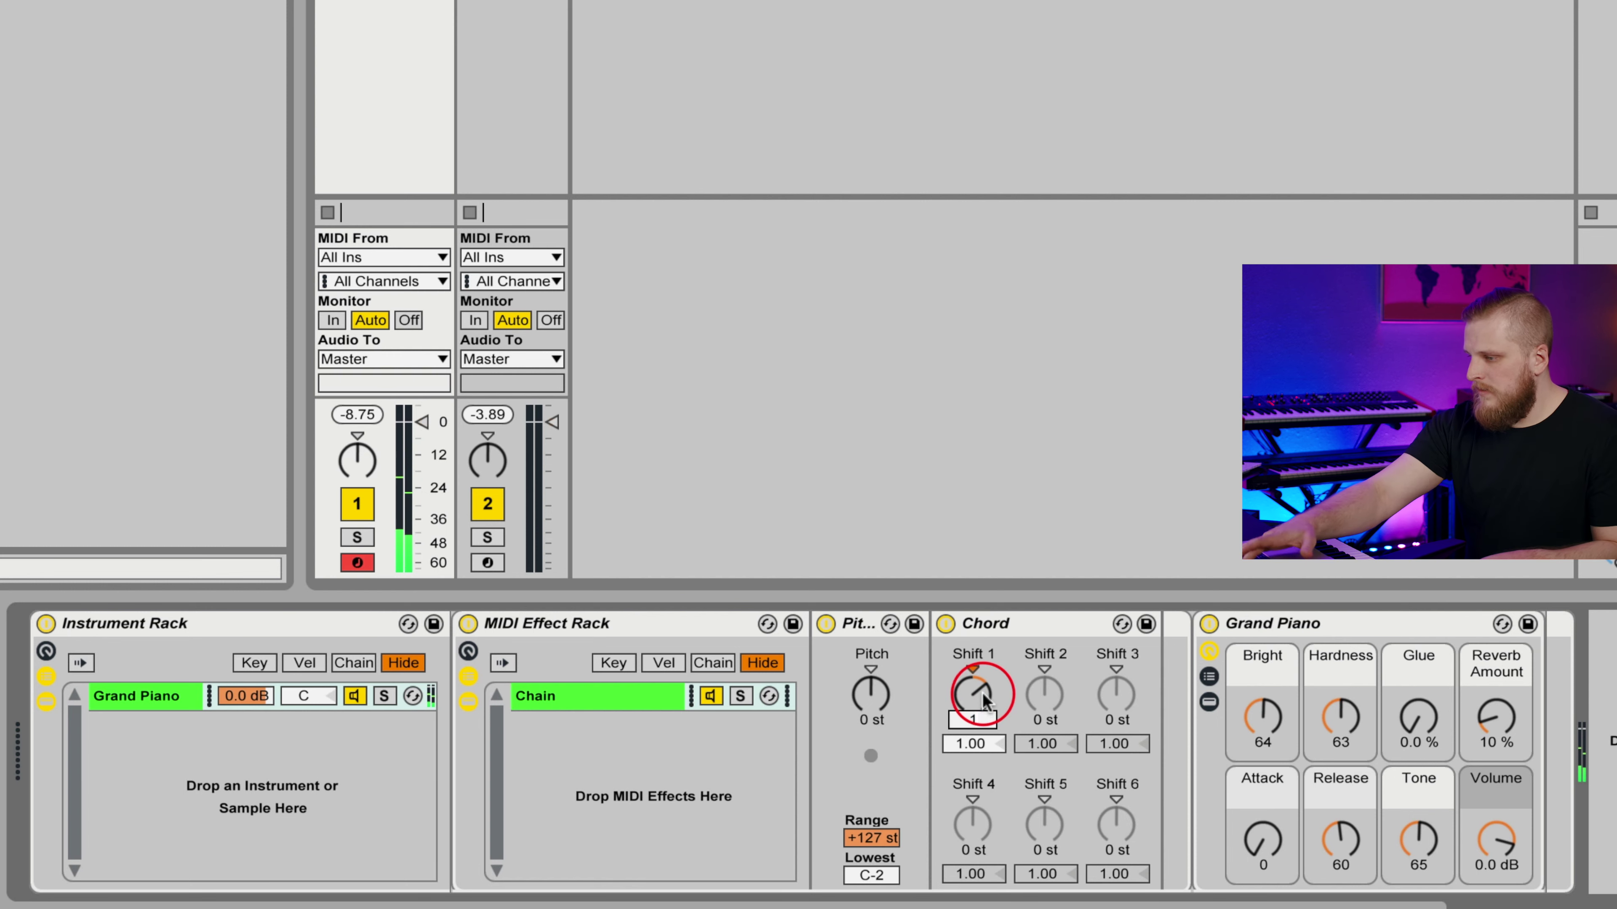
text(5)
key(Return)
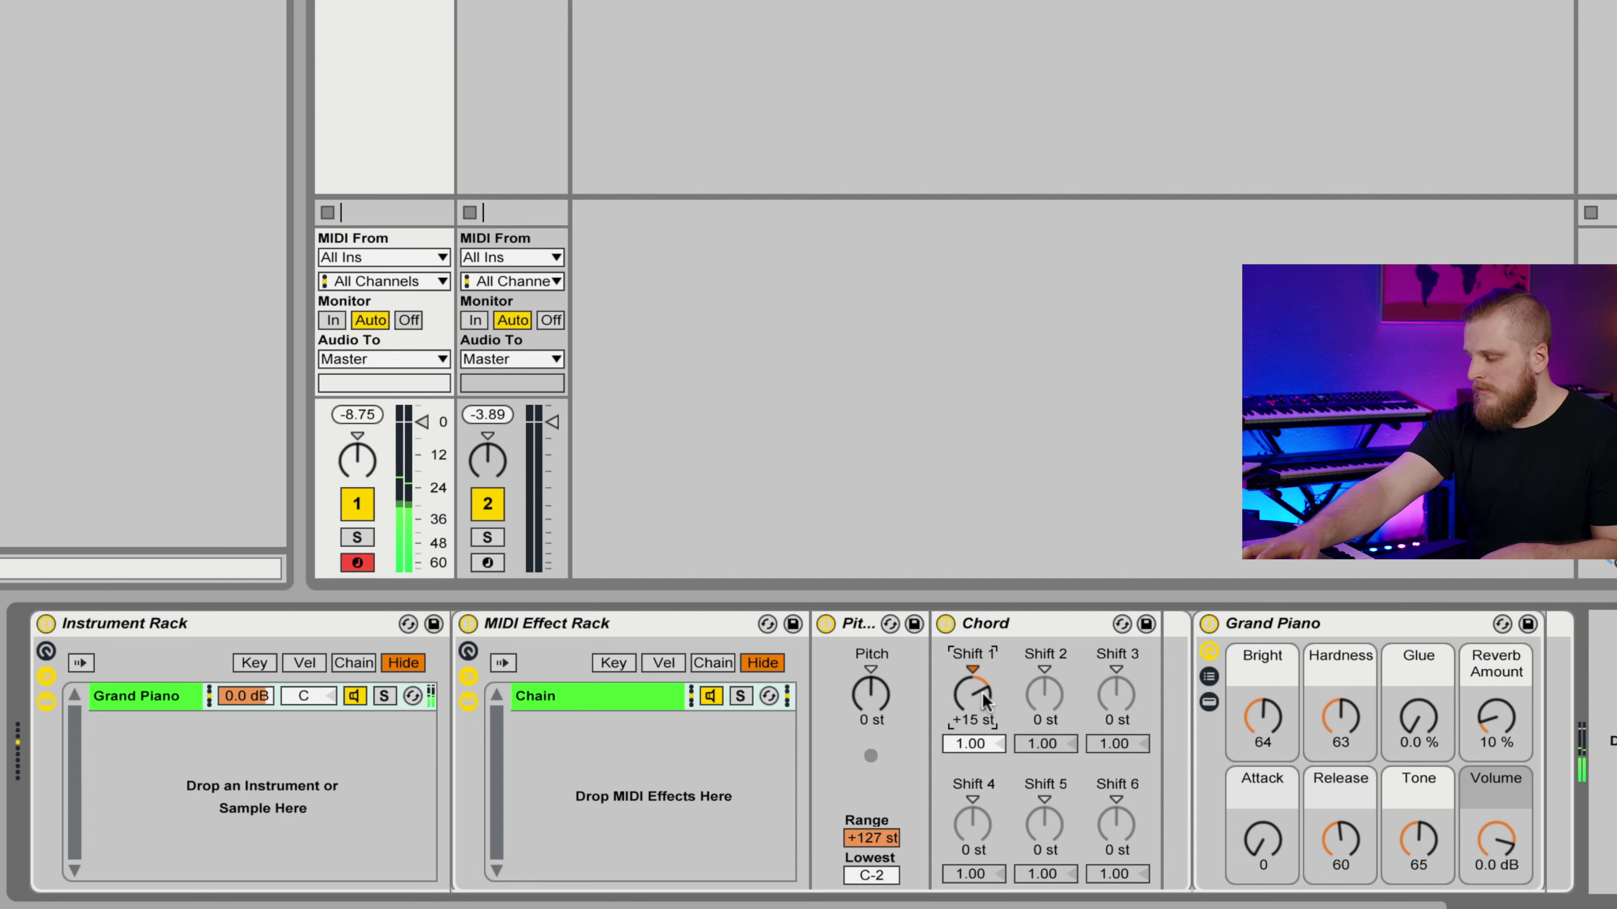
key(Delete)
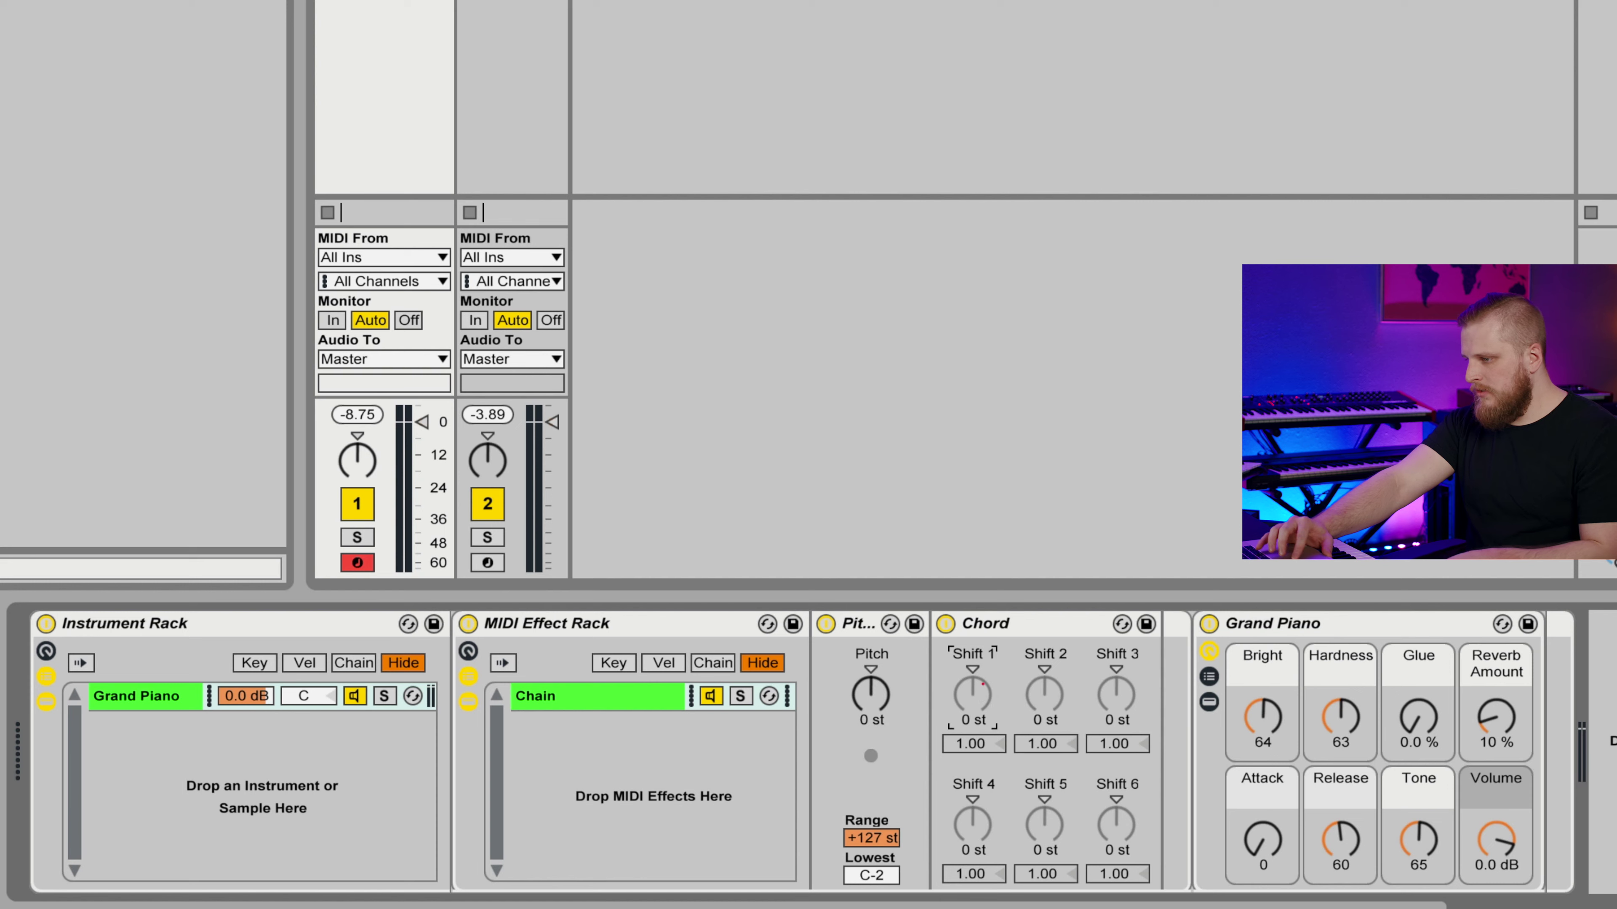
Enter Chord shifts of +7, +12 and +16 st in Shifts 1, 2 and 3.
click(982, 683)
text(7)
key(Return)
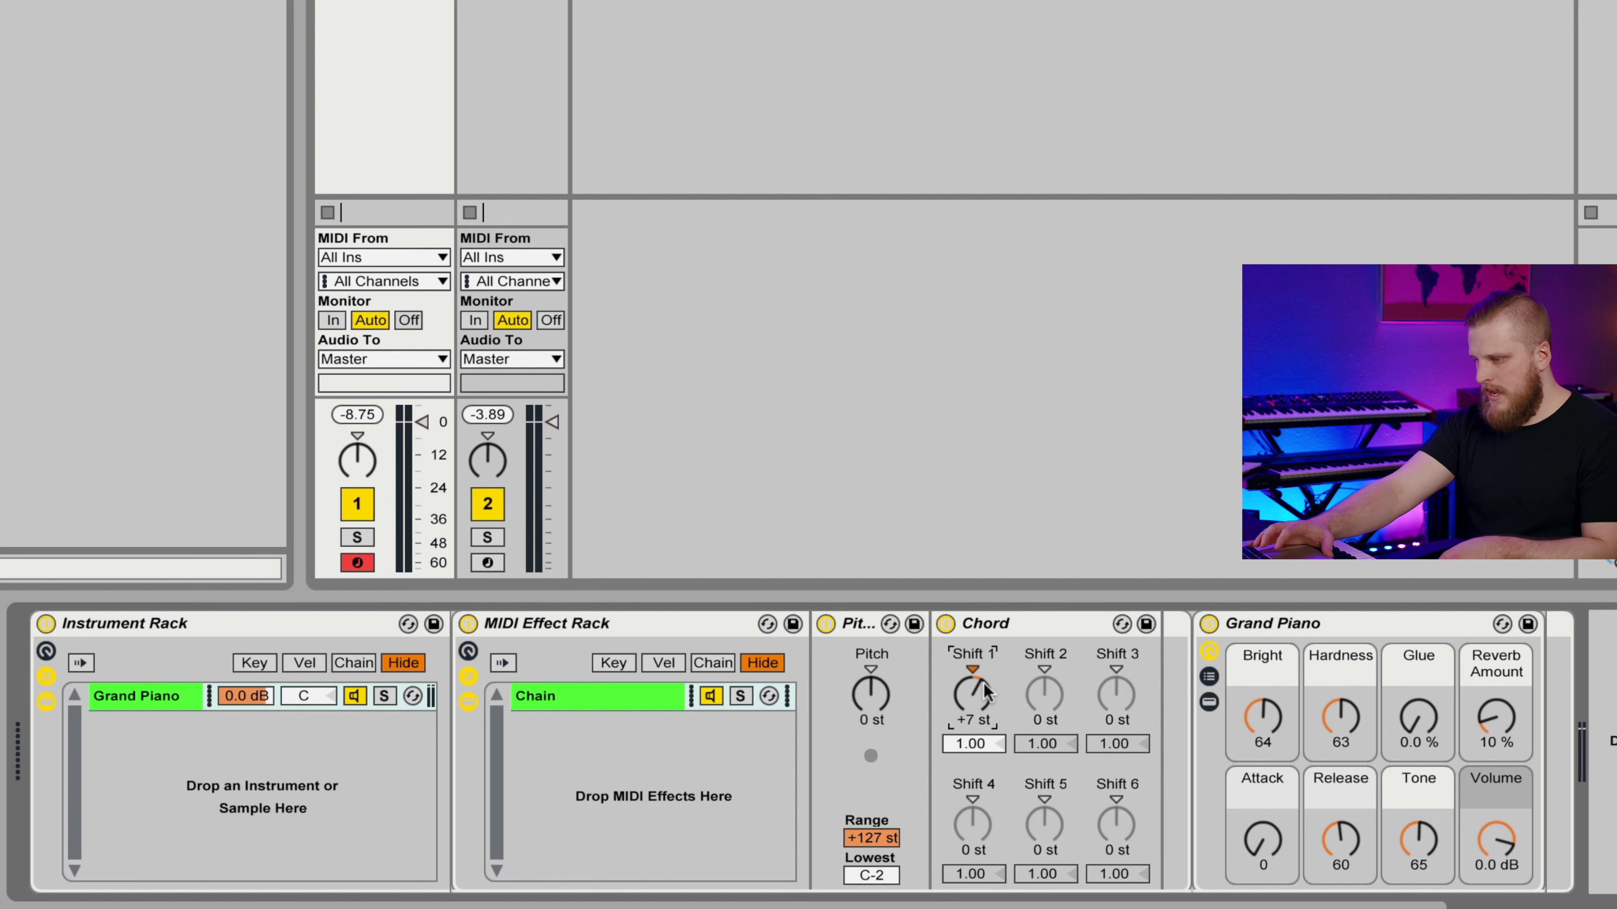
click(1047, 694)
text(12)
key(Return)
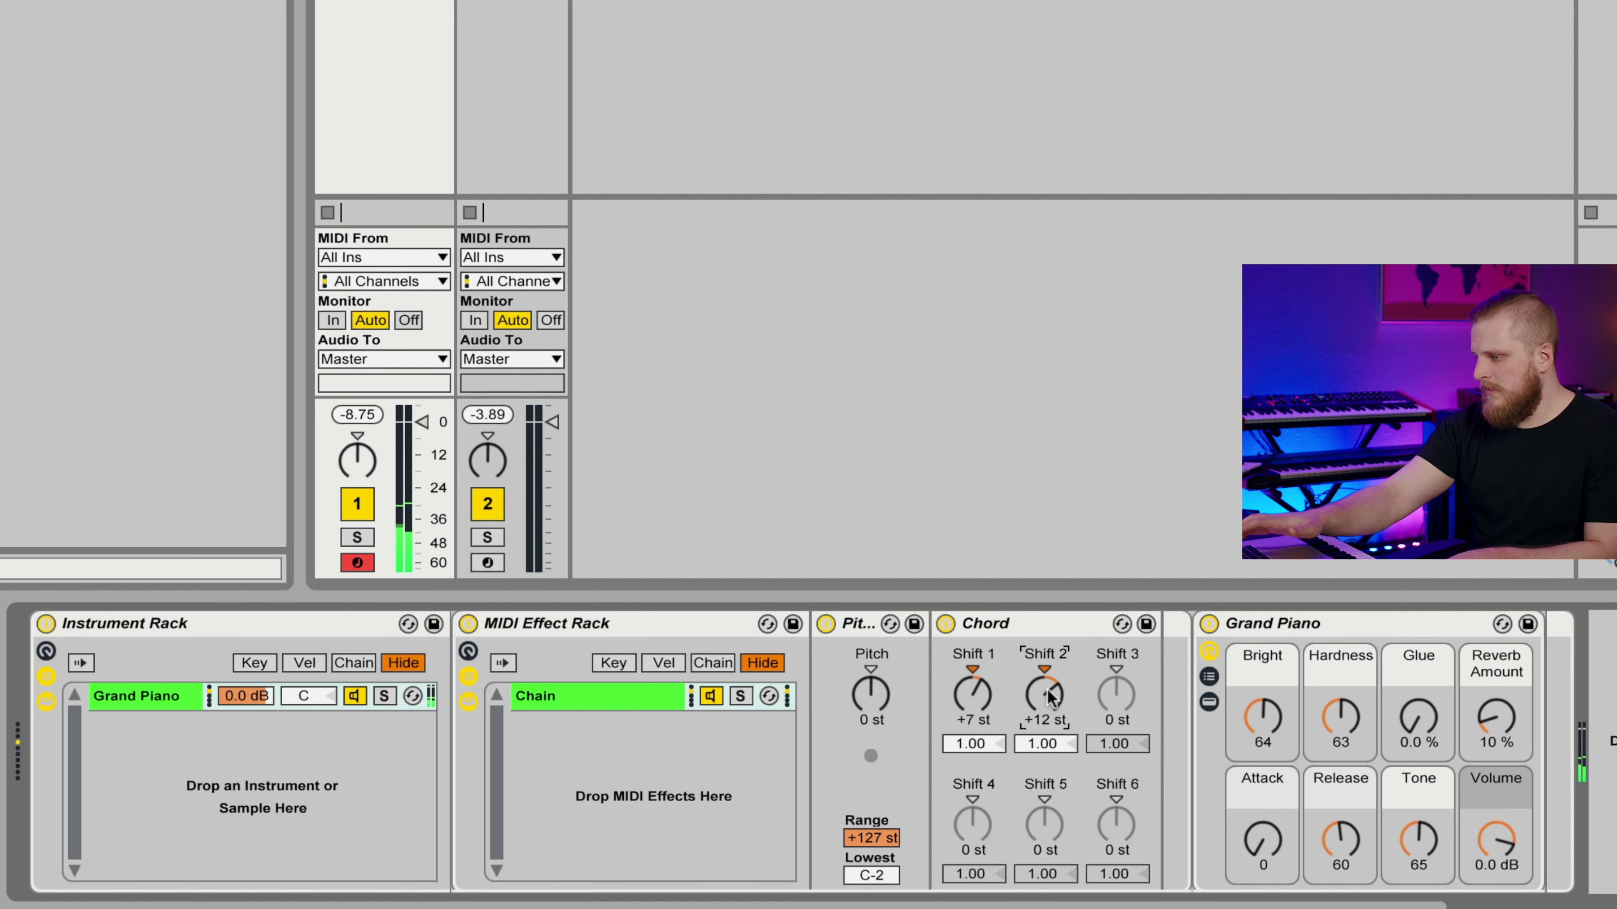
click(1117, 696)
text(16)
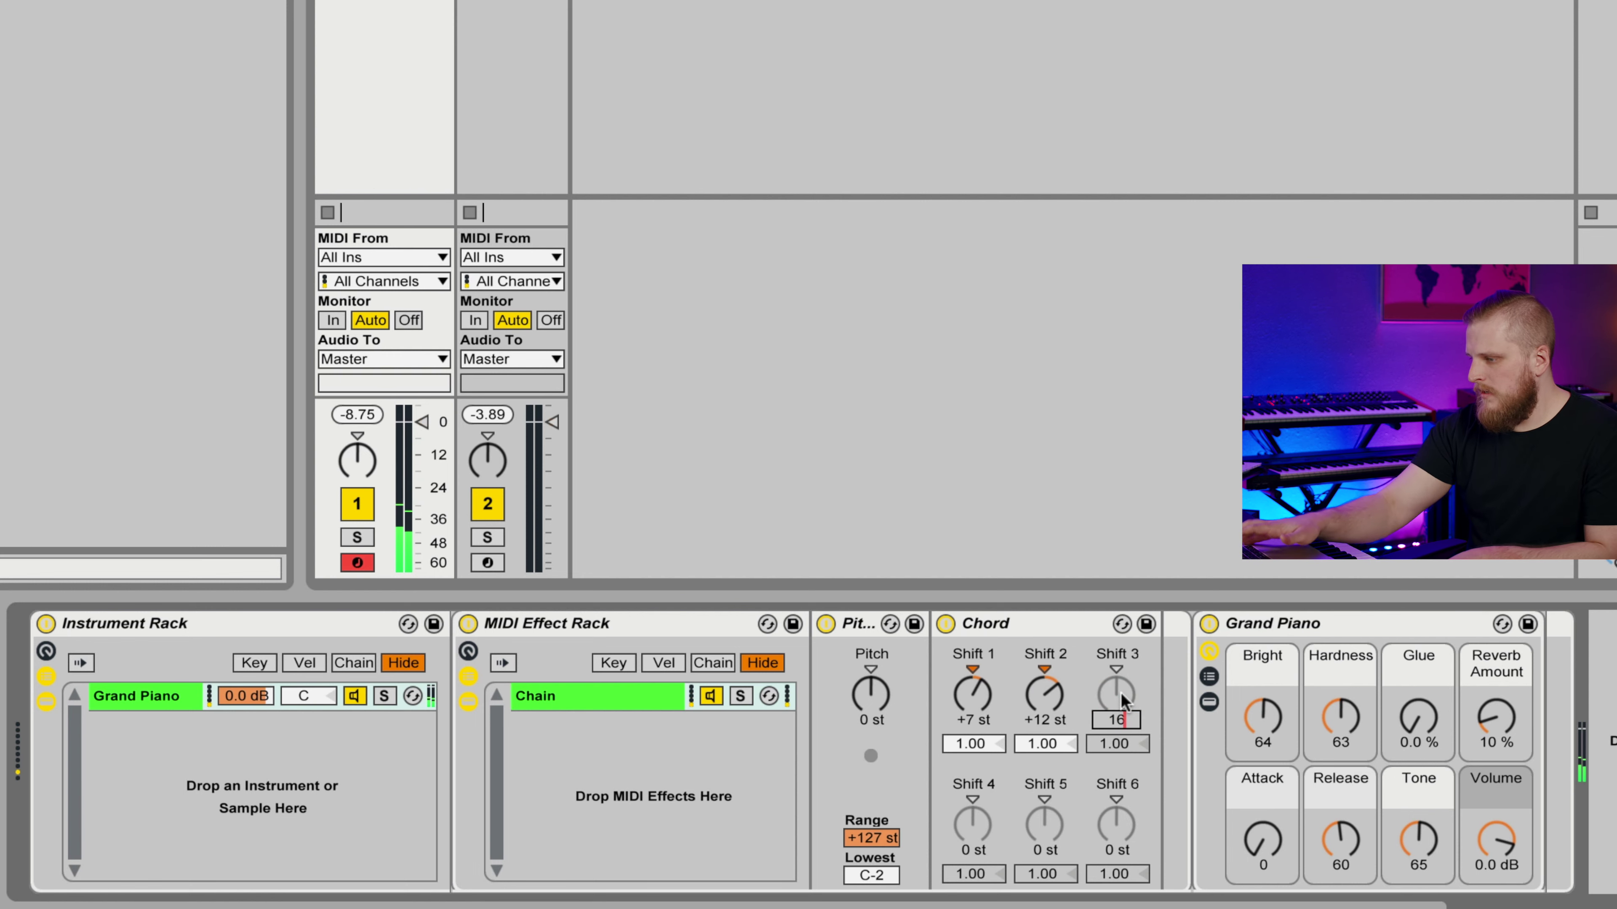
key(Return)
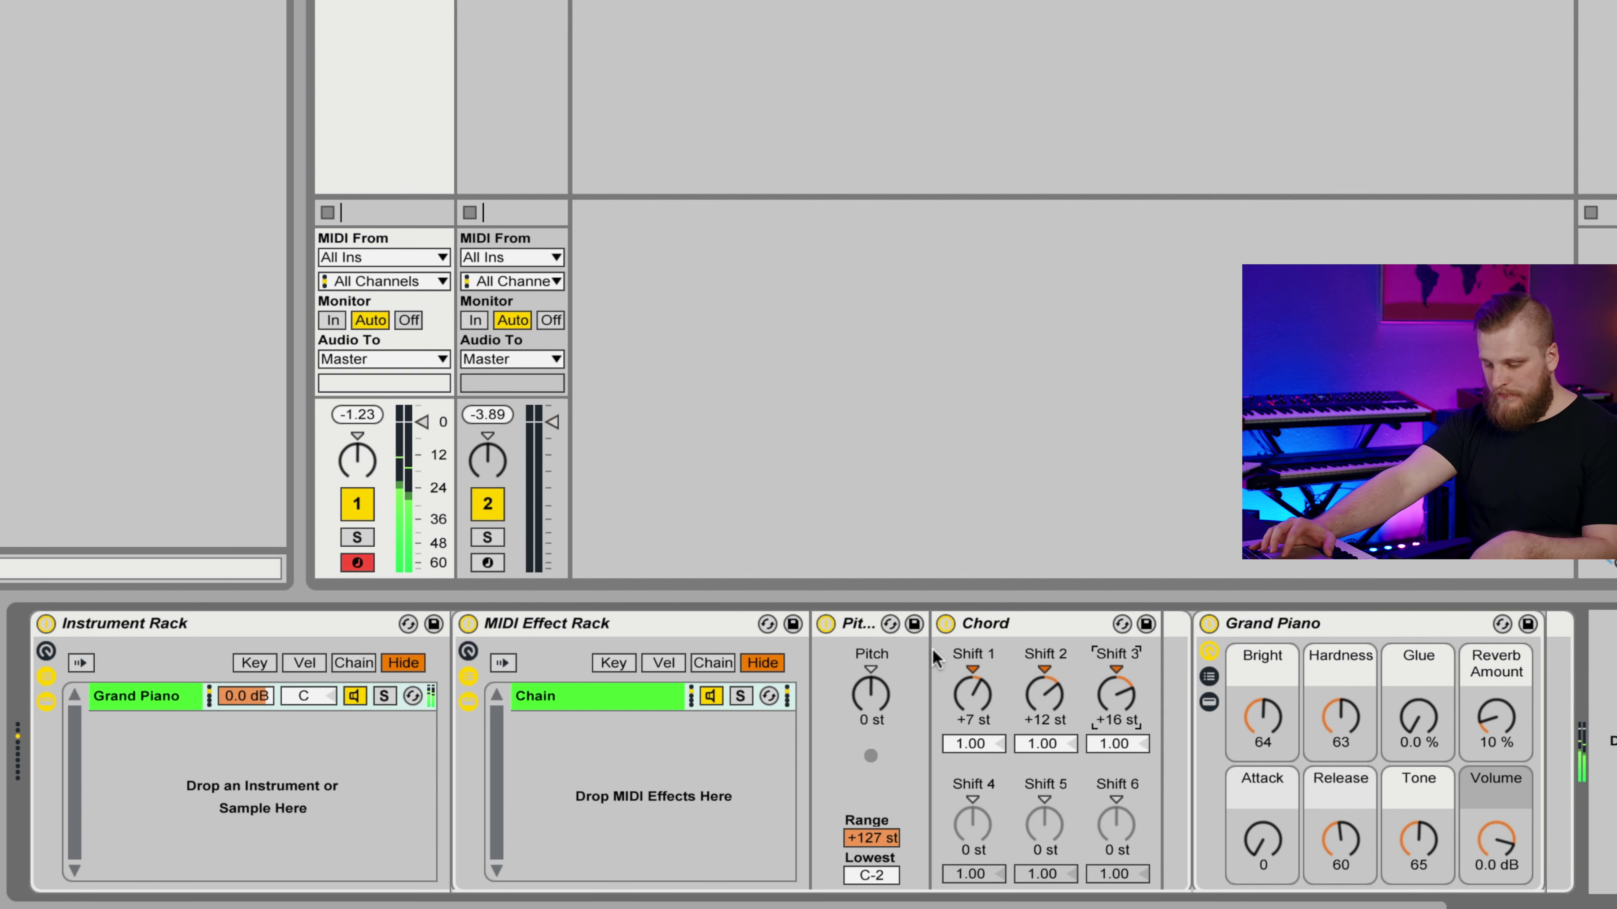
click(604, 623)
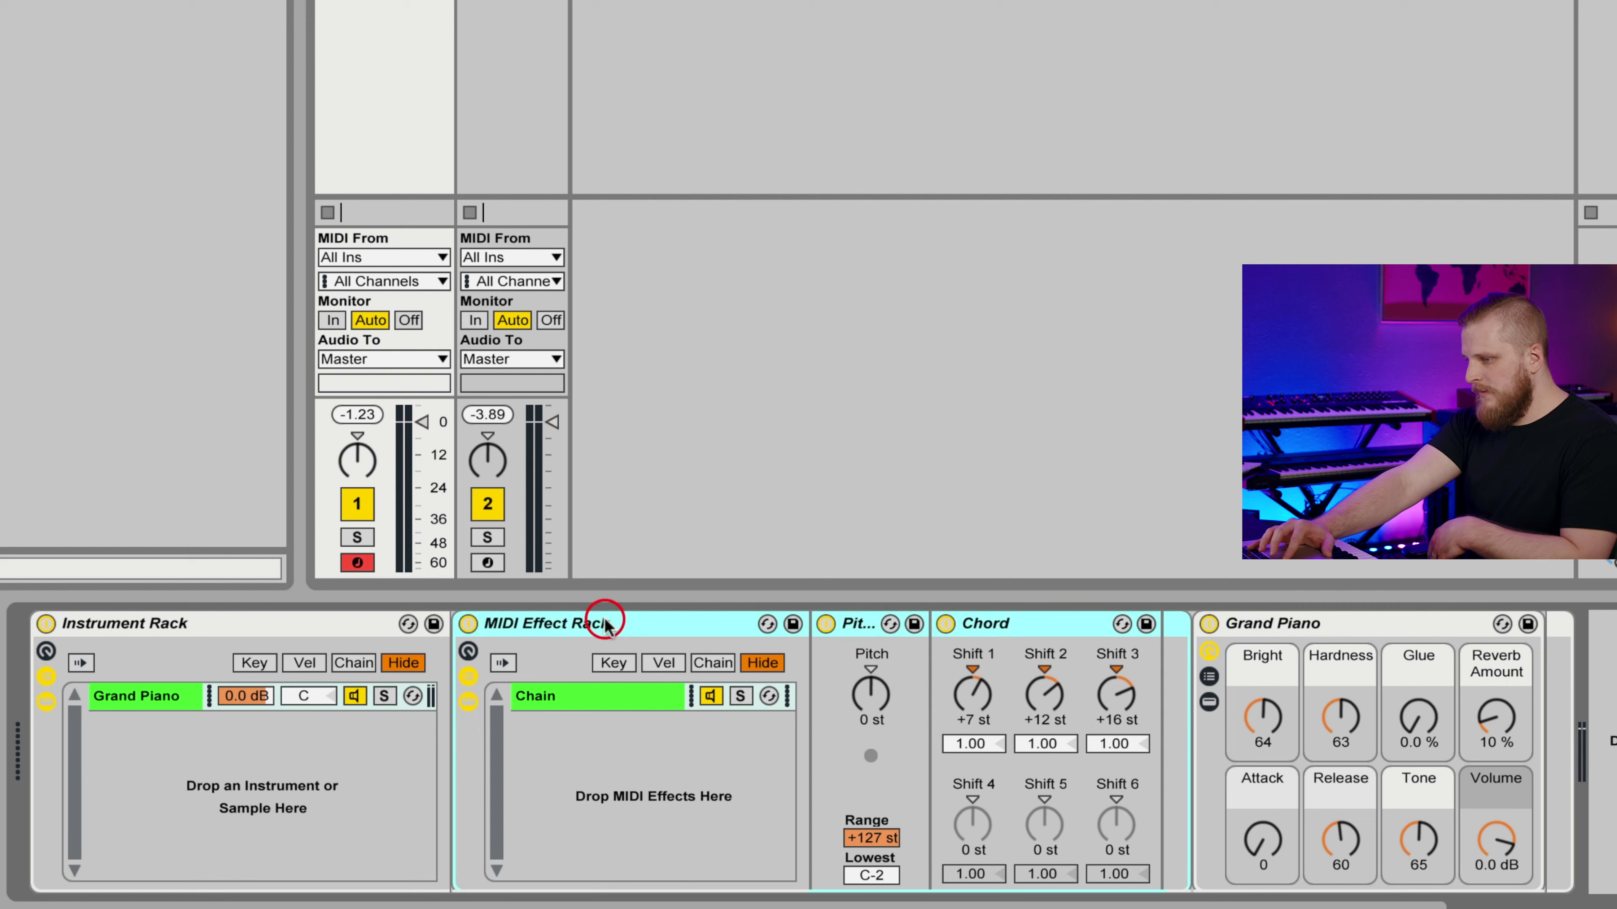
Narrow the chain's key zone in the MIDI Effect Rack to the single key C2.
click(613, 664)
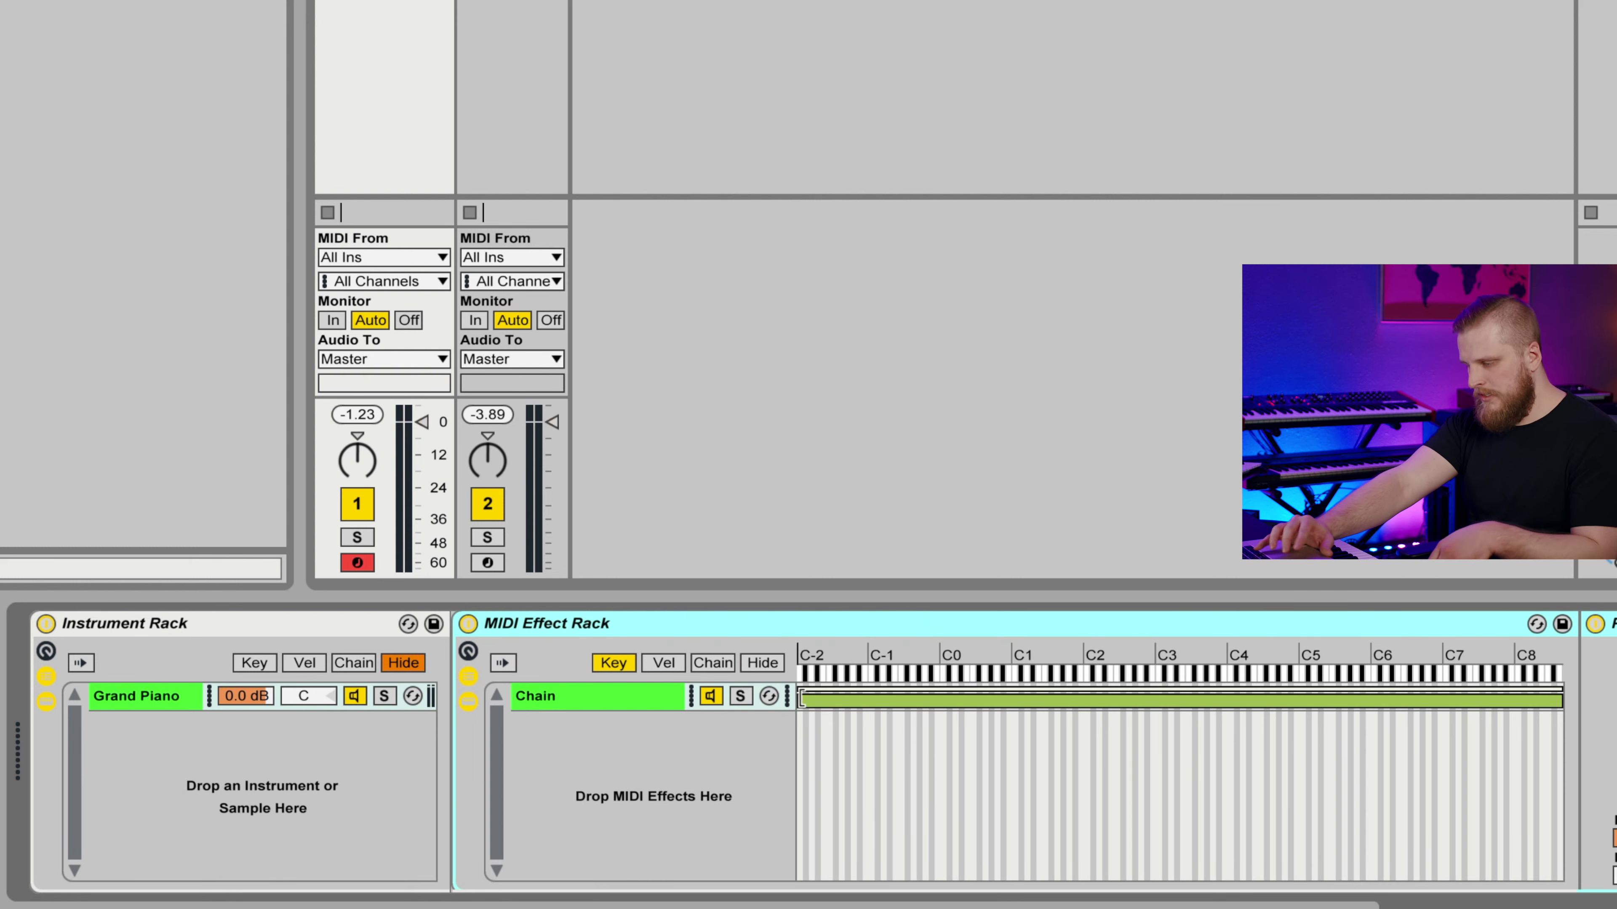
drag(801, 700, 1087, 700)
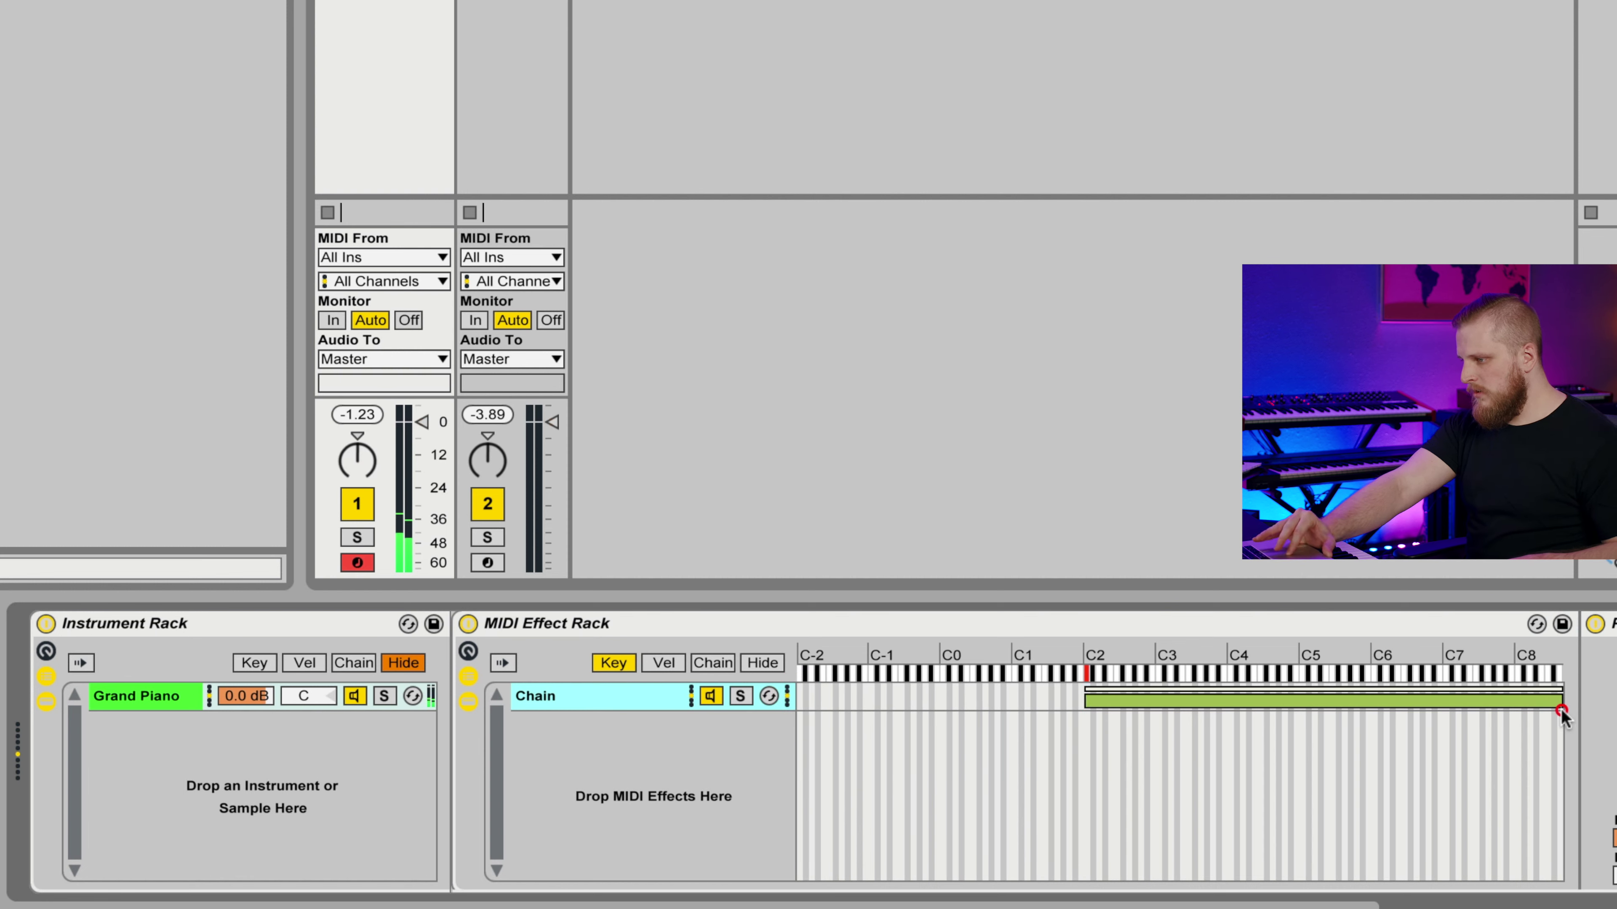
mouse_move(1559, 697)
mouse_down()
mouse_move(1101, 697)
mouse_move(1077, 640)
mouse_up()
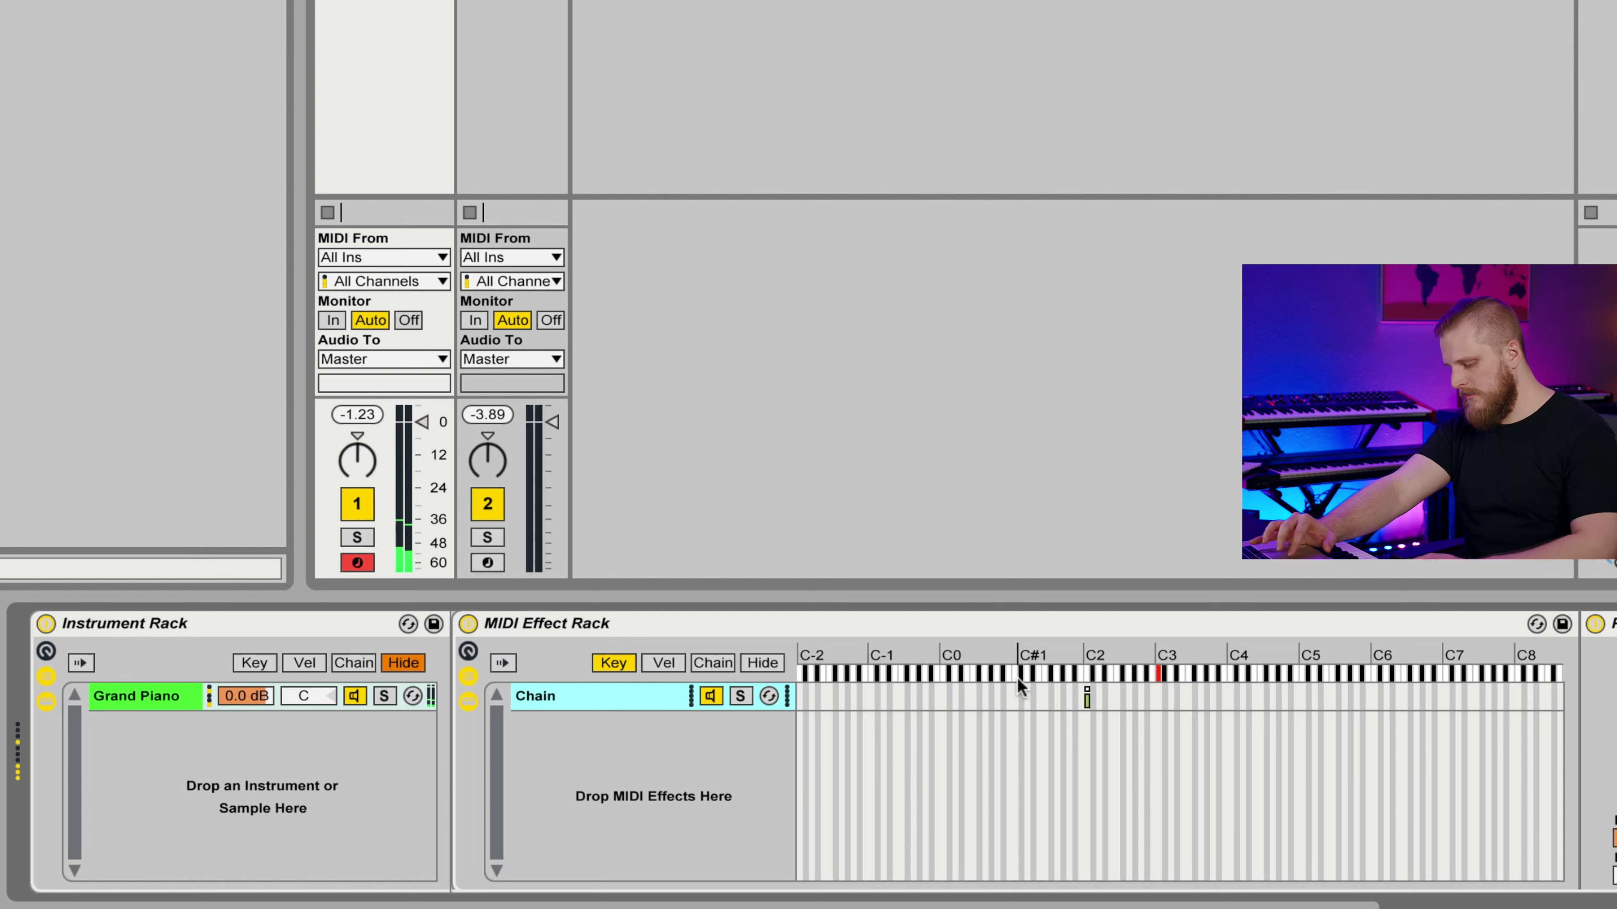
Rename the rack's chain to C2.
click(561, 699)
key(ctrl+r)
text(C)
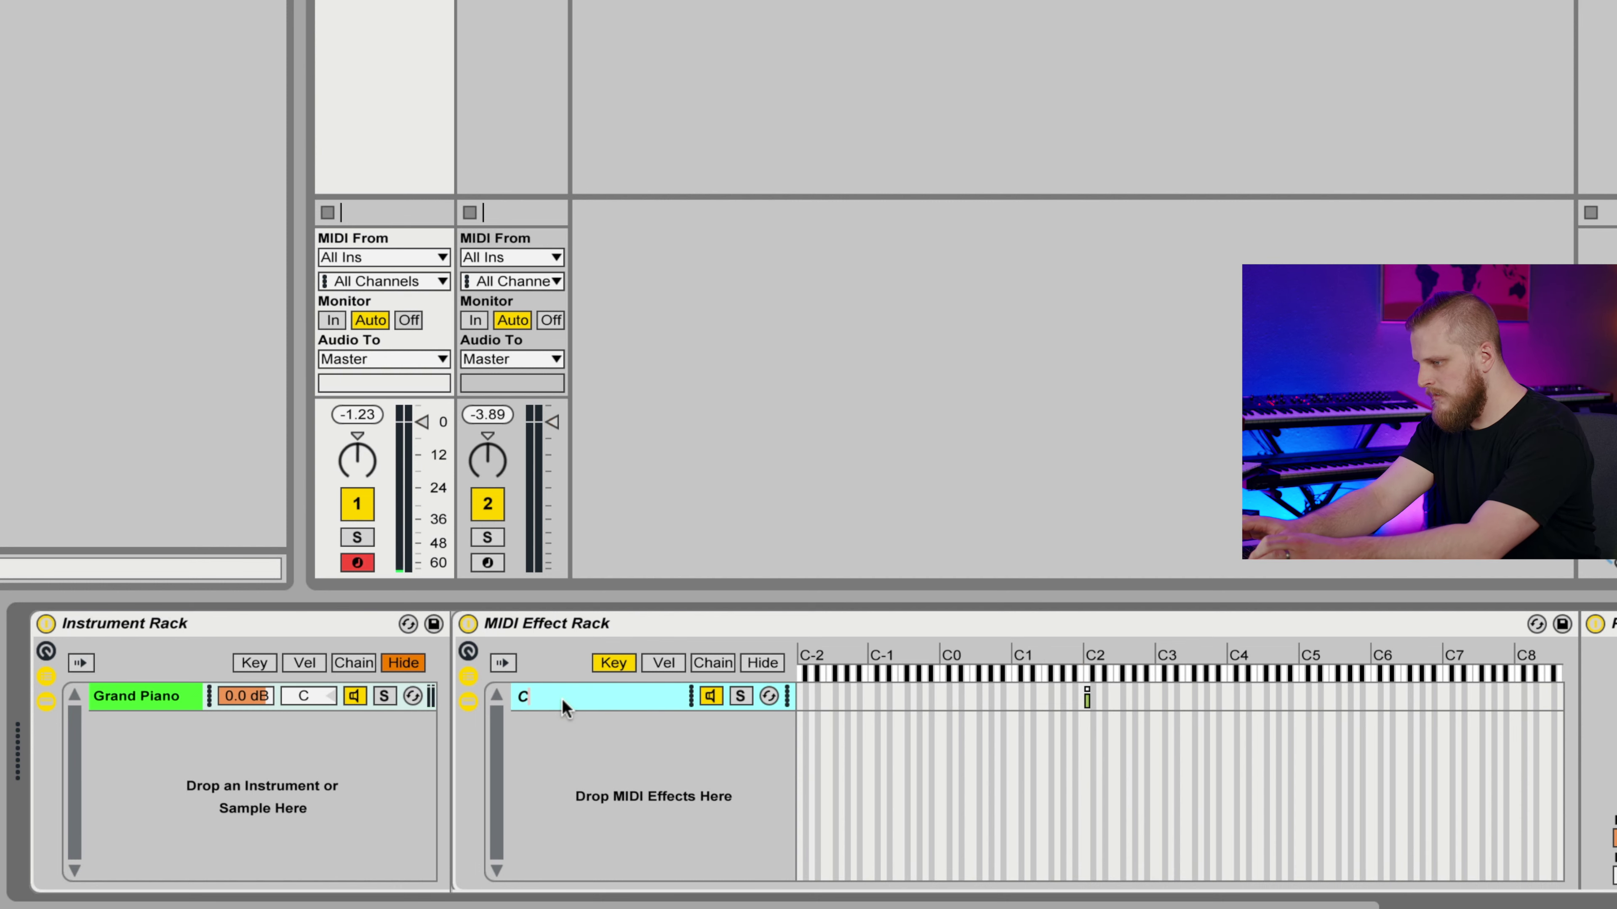
text(2)
key(Return)
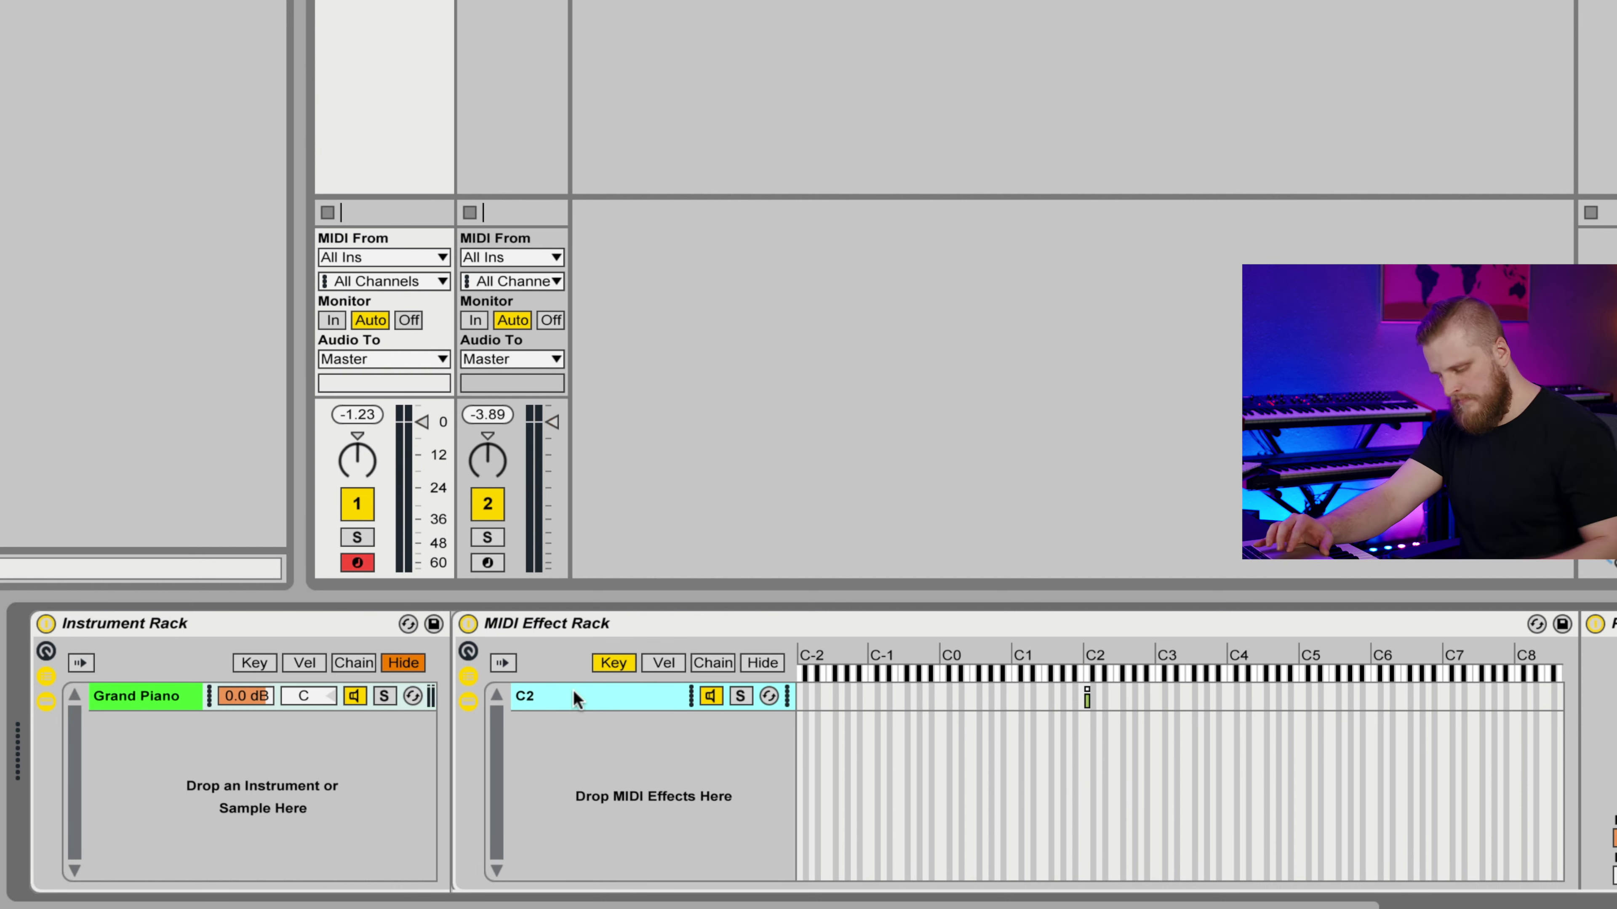
scroll(574, 690, right, 3)
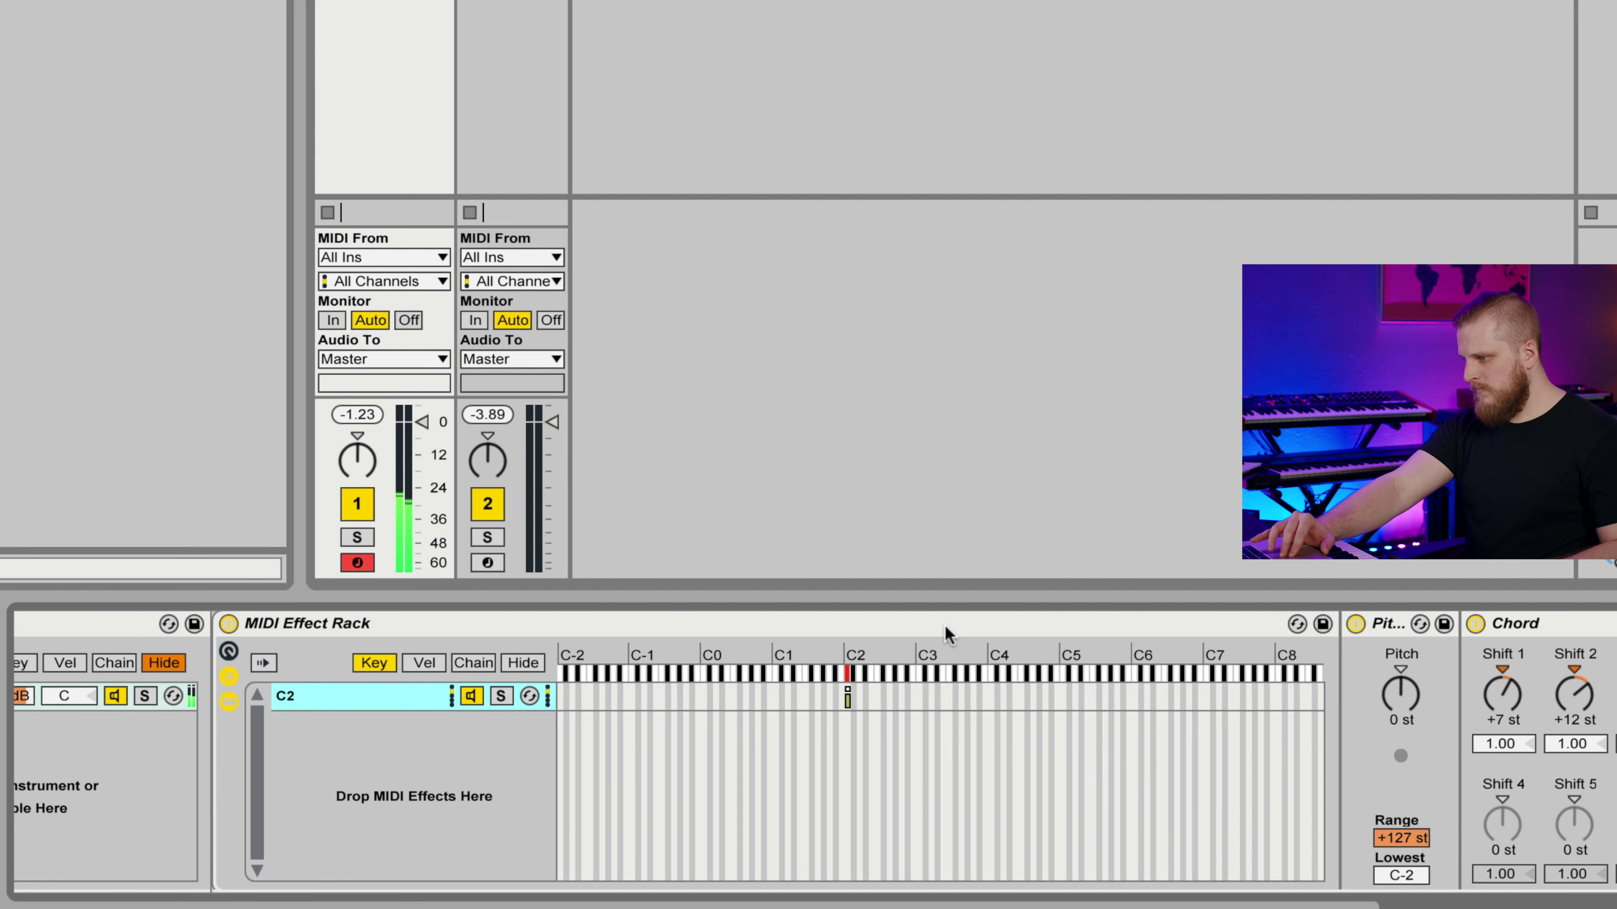
scroll(948, 637, right, 3)
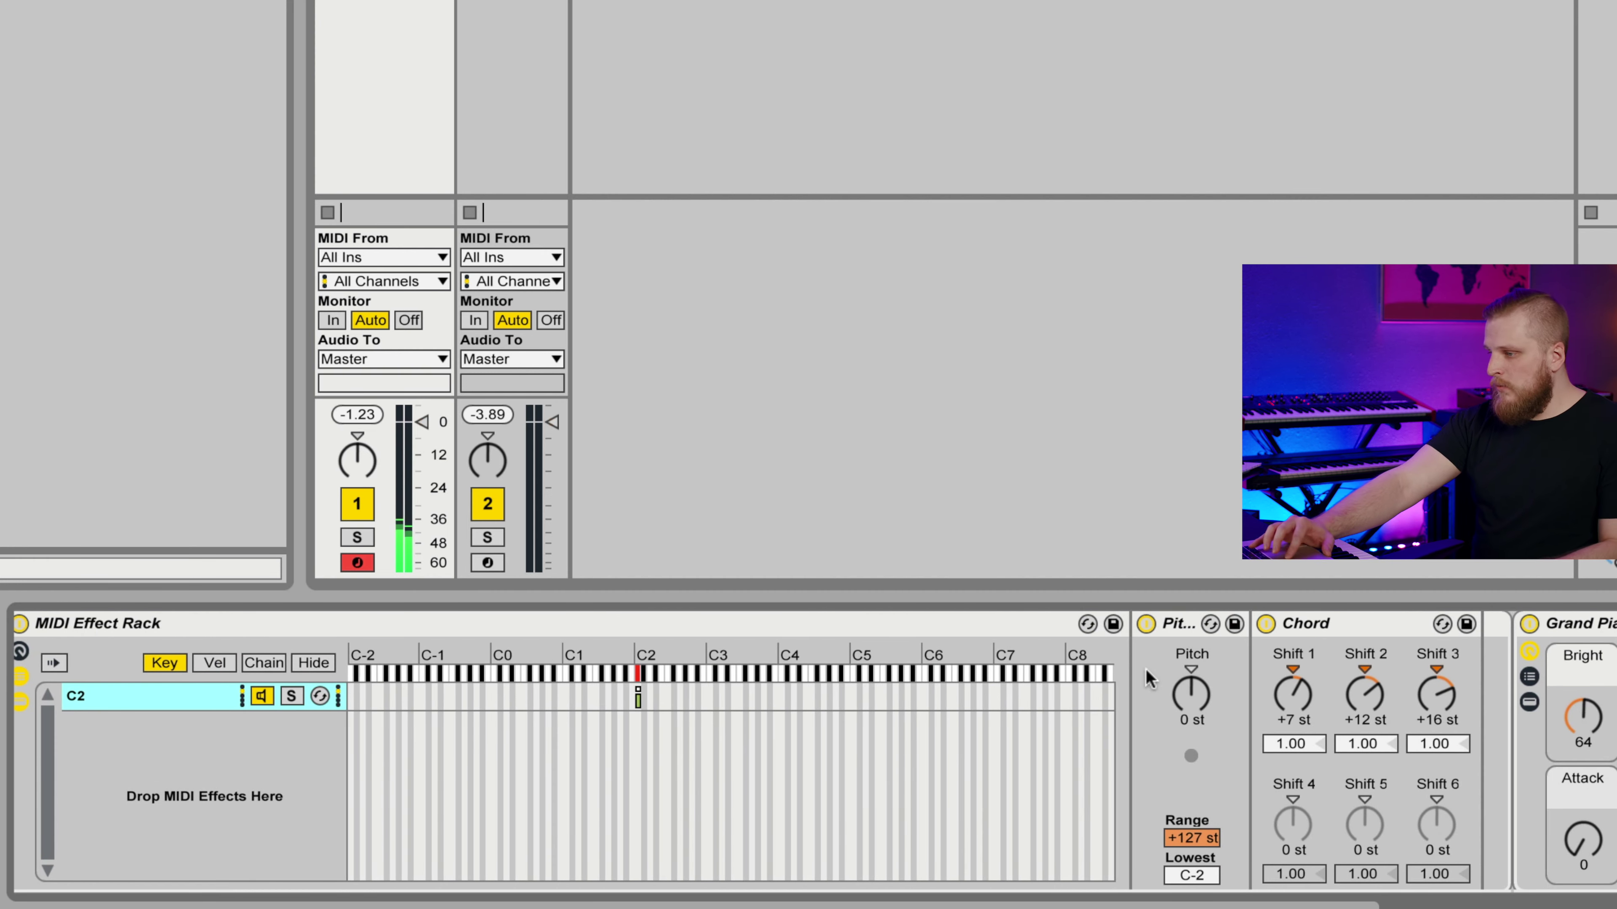
click(1176, 621)
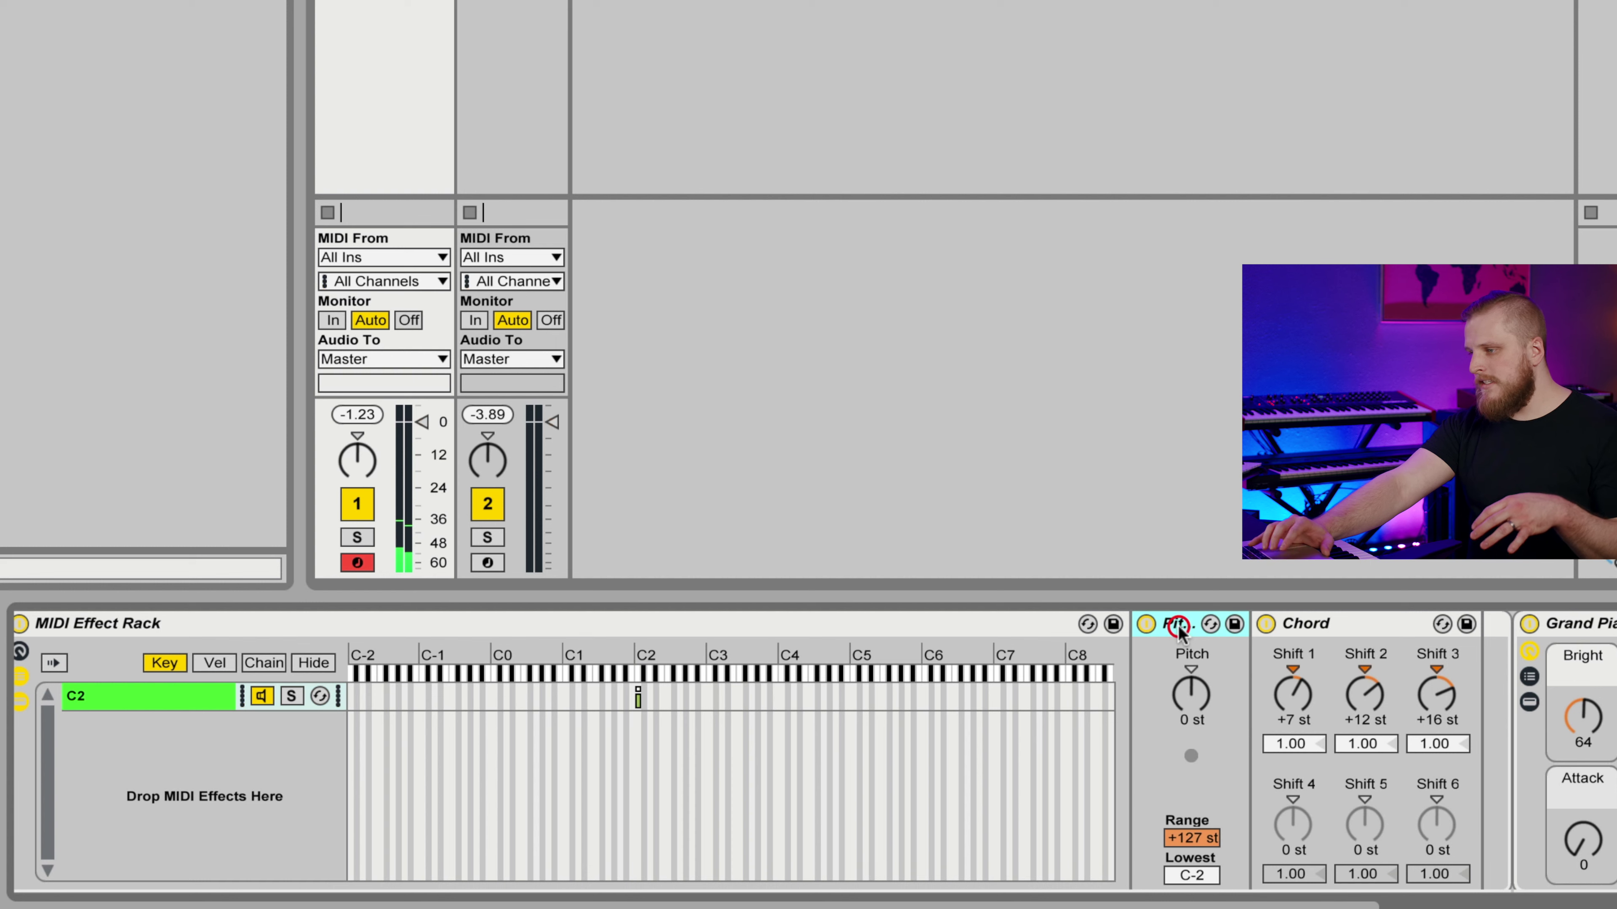
click(1203, 701)
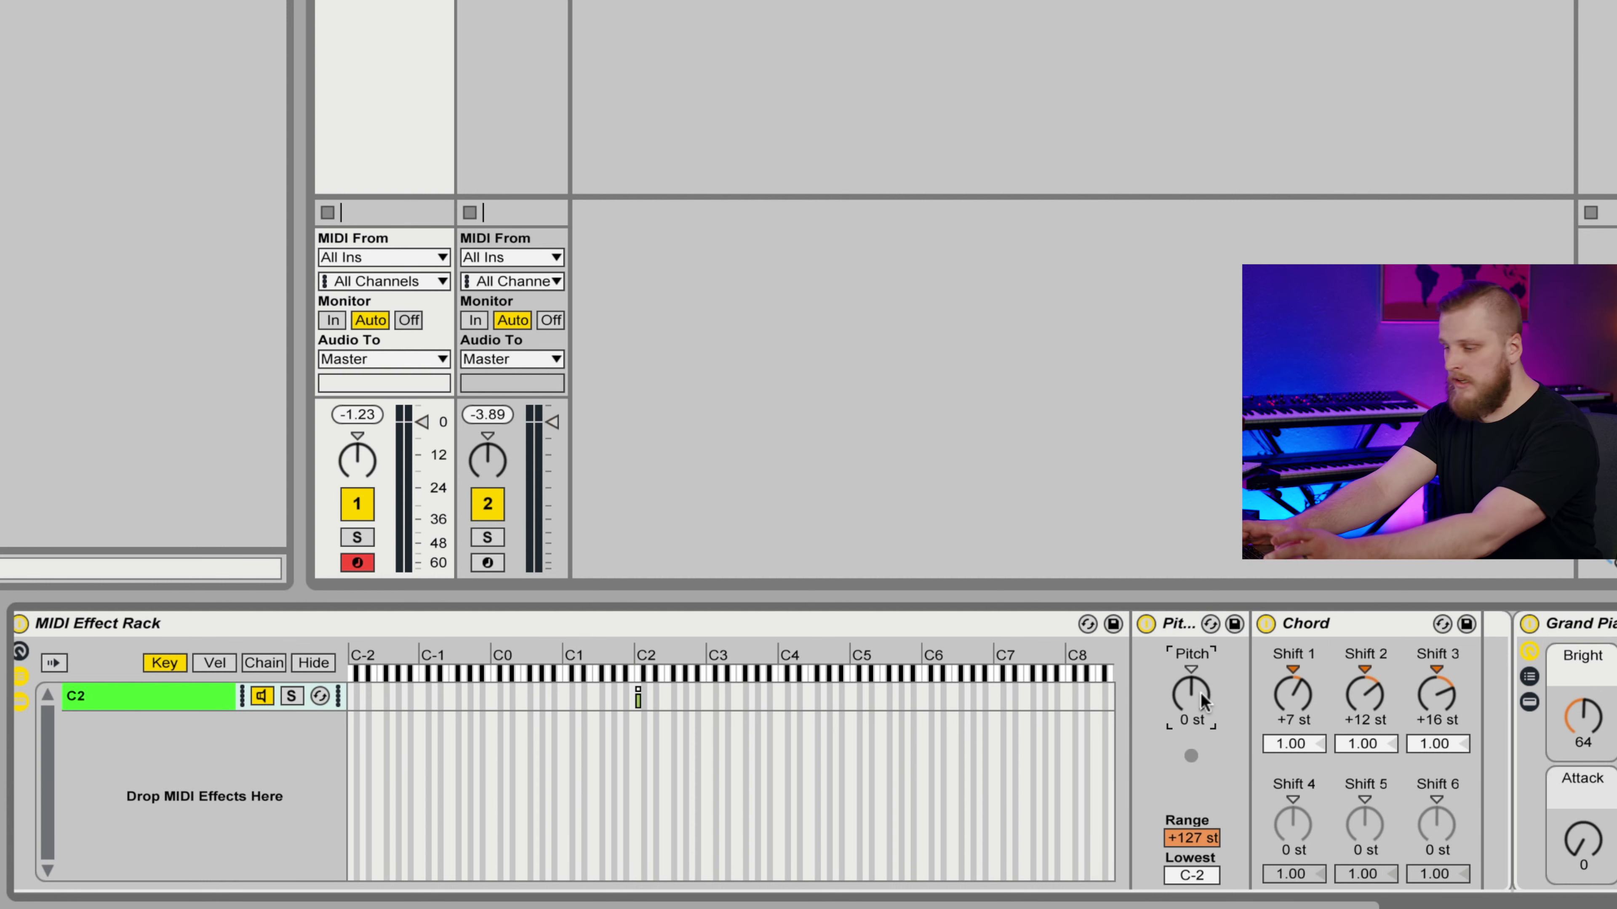
Set Pitch to -12 st and raise the first Chord shift to +19 st.
text(-12)
key(Return)
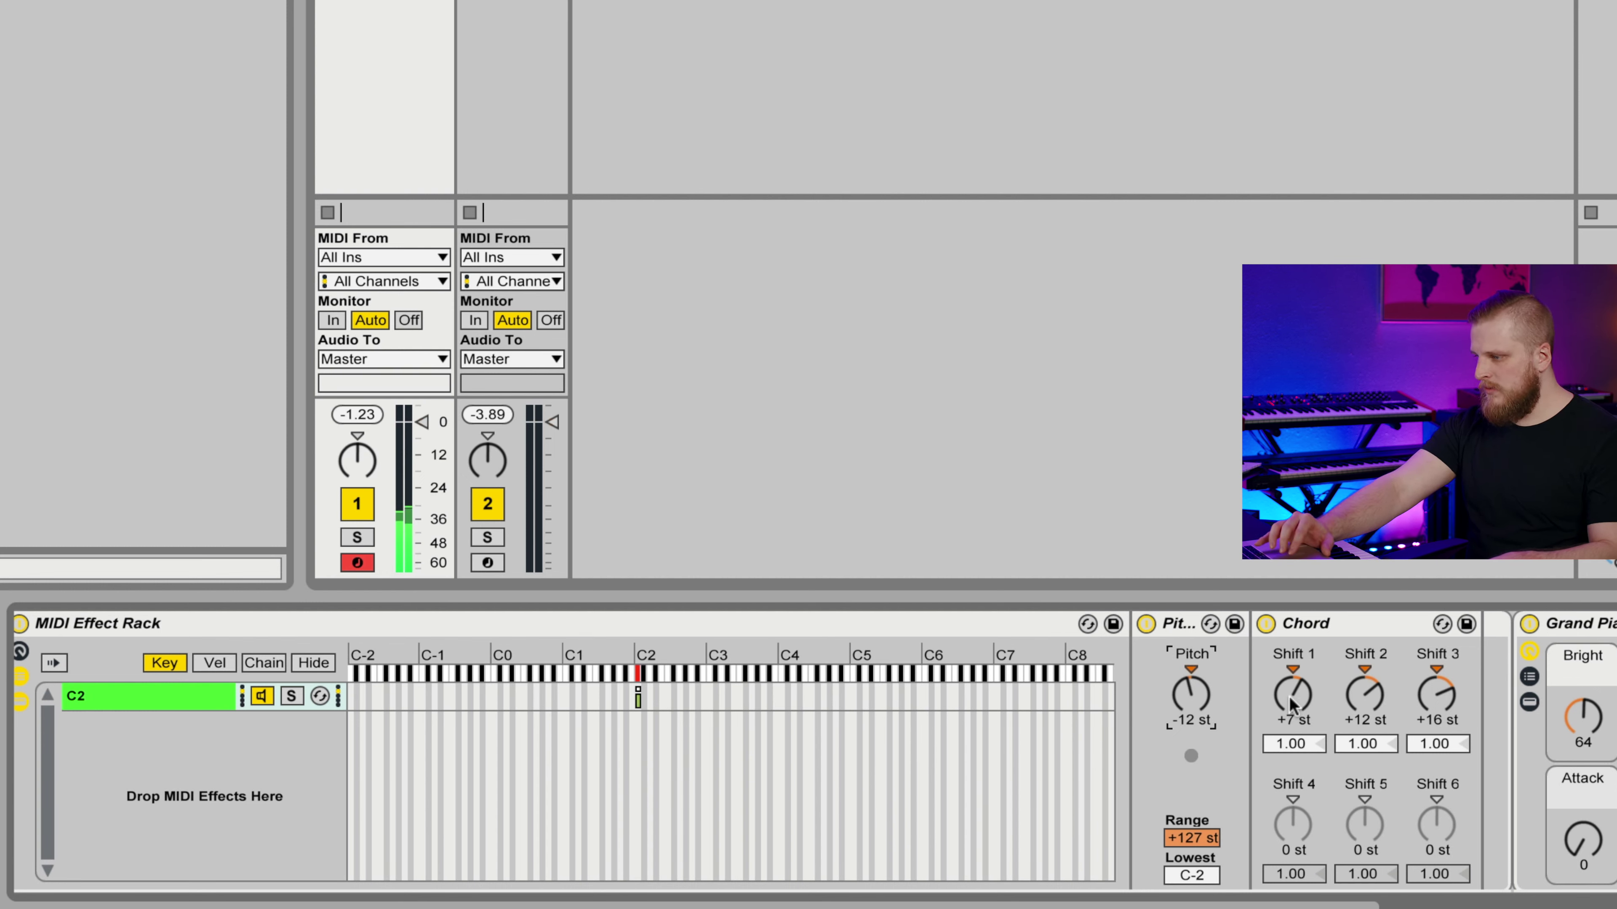
drag(1292, 703, 1453, 701)
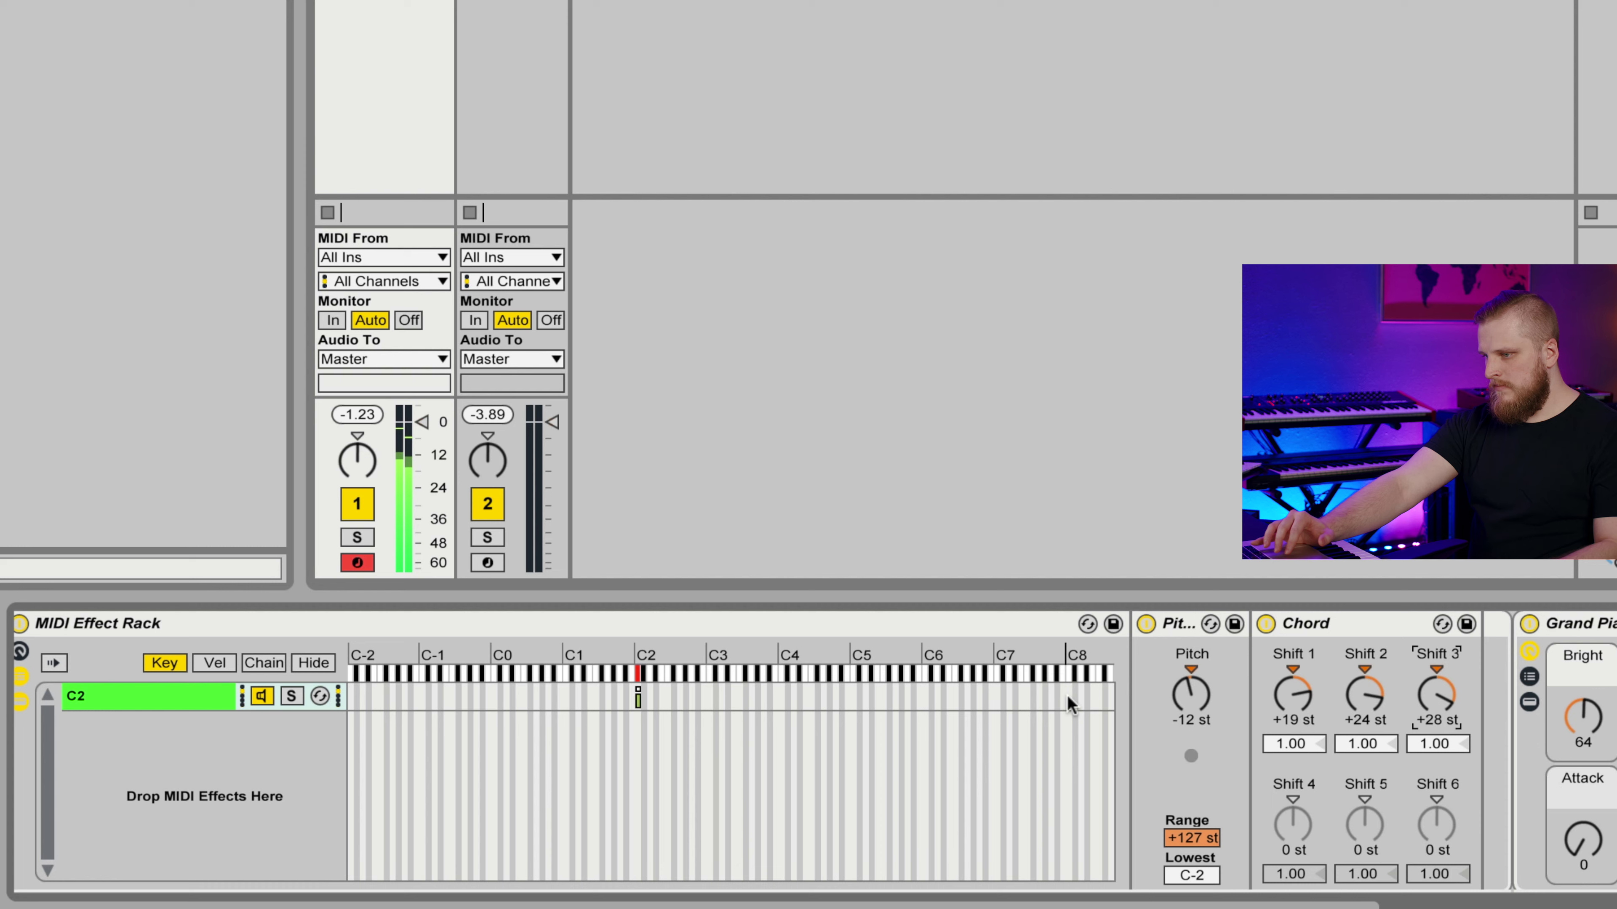
scroll(1069, 703, right, 3)
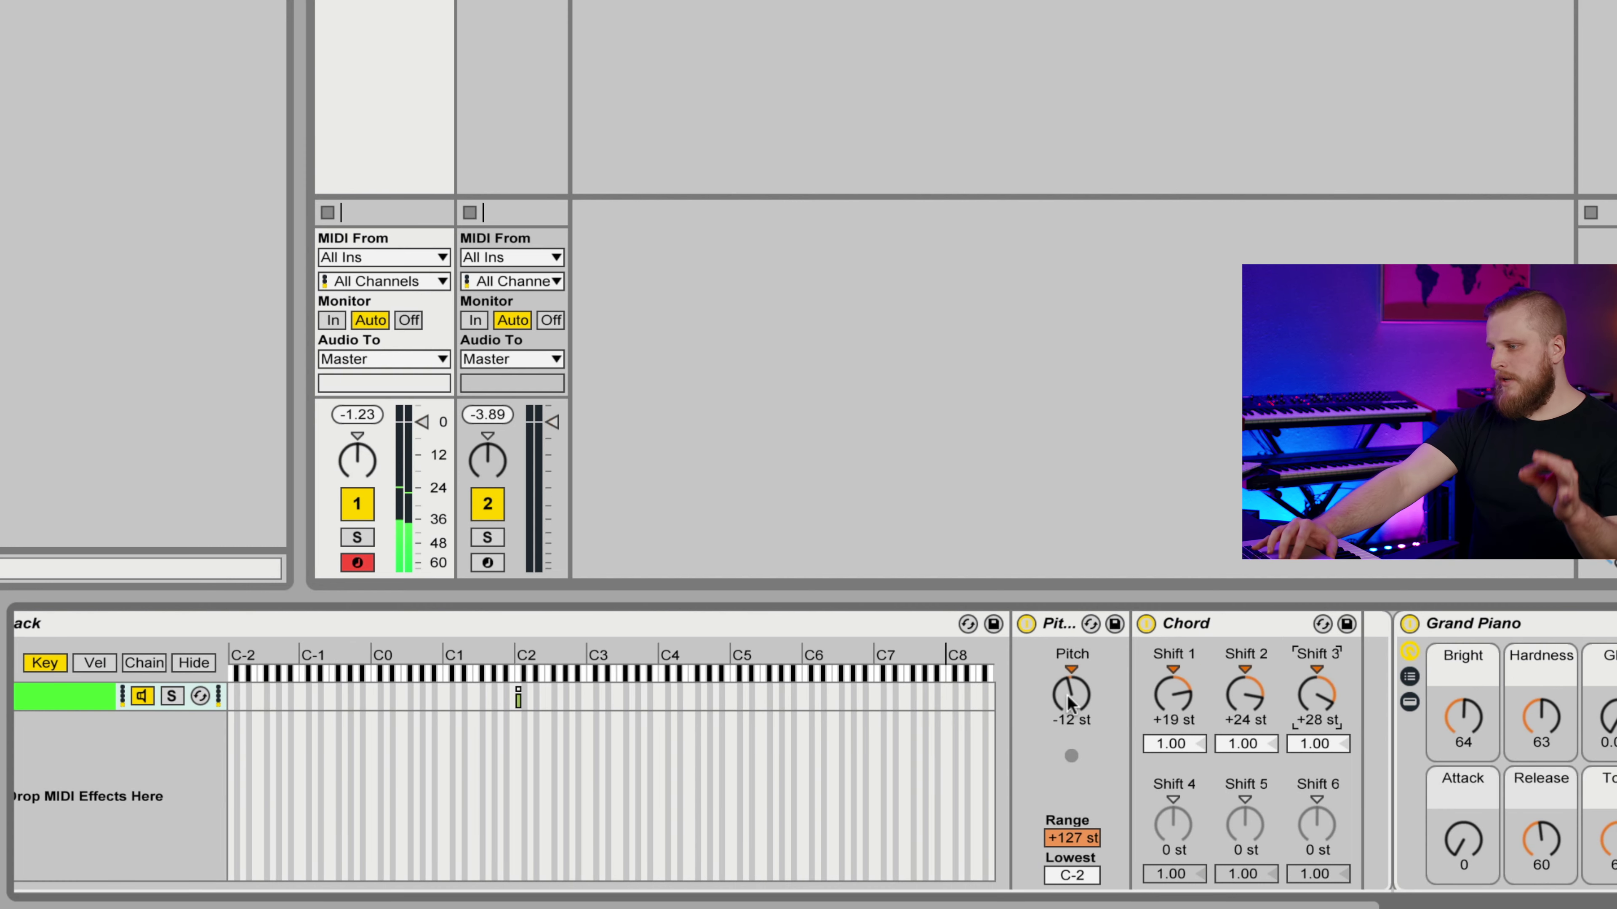
scroll(1068, 703, right, 4)
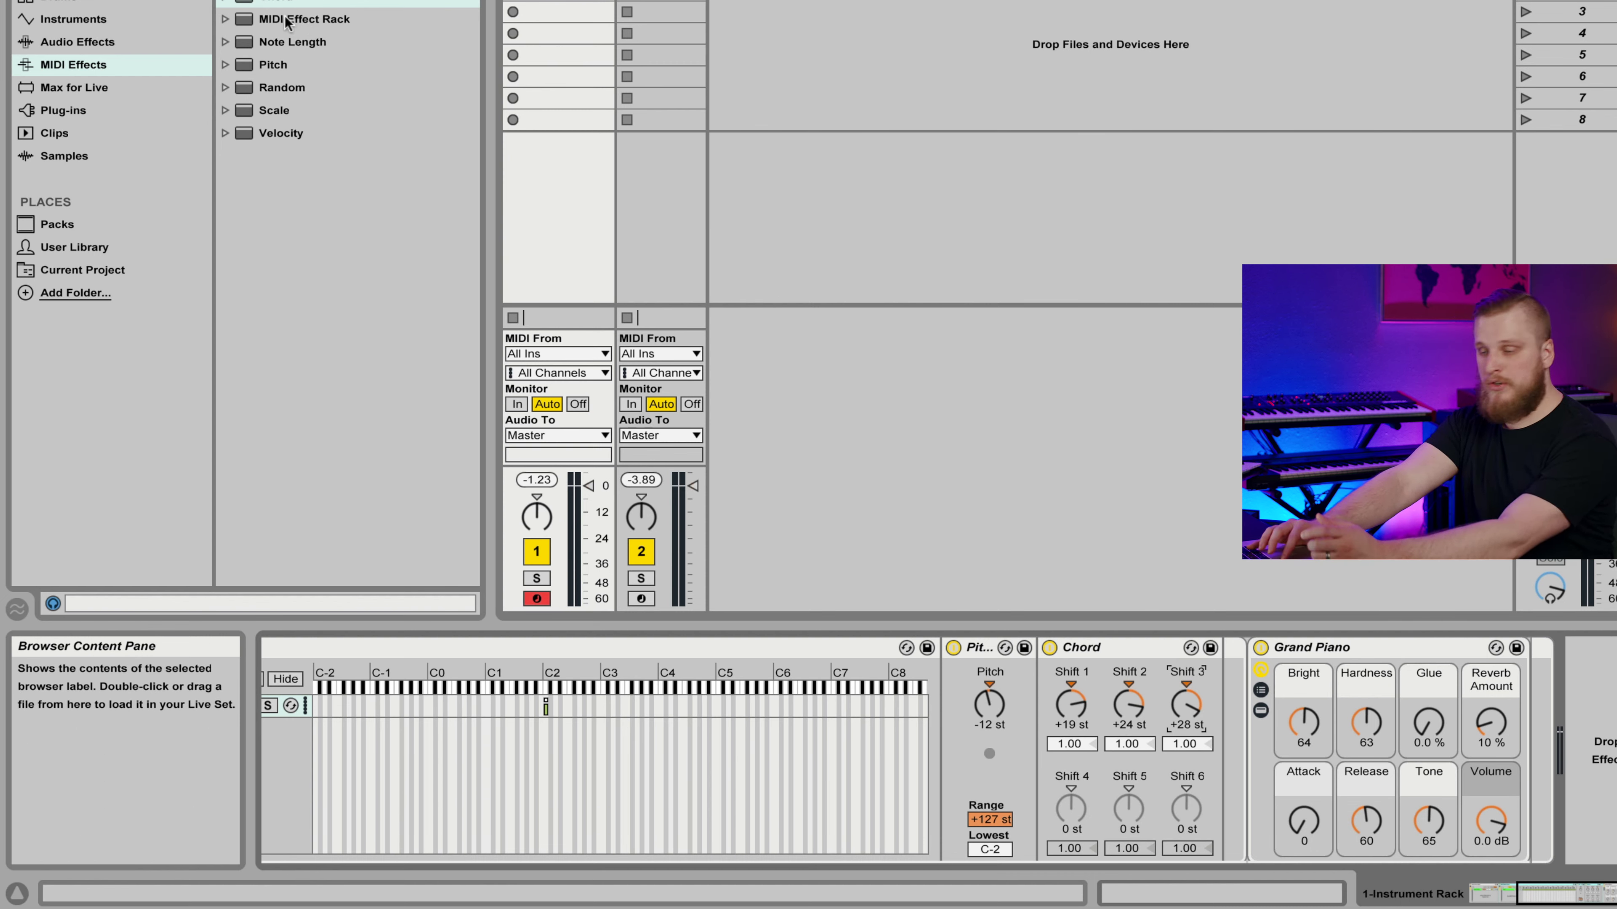
Add a second MIDI Effect Rack before Grand Piano and show its chain list and key editor.
drag(283, 25, 1254, 744)
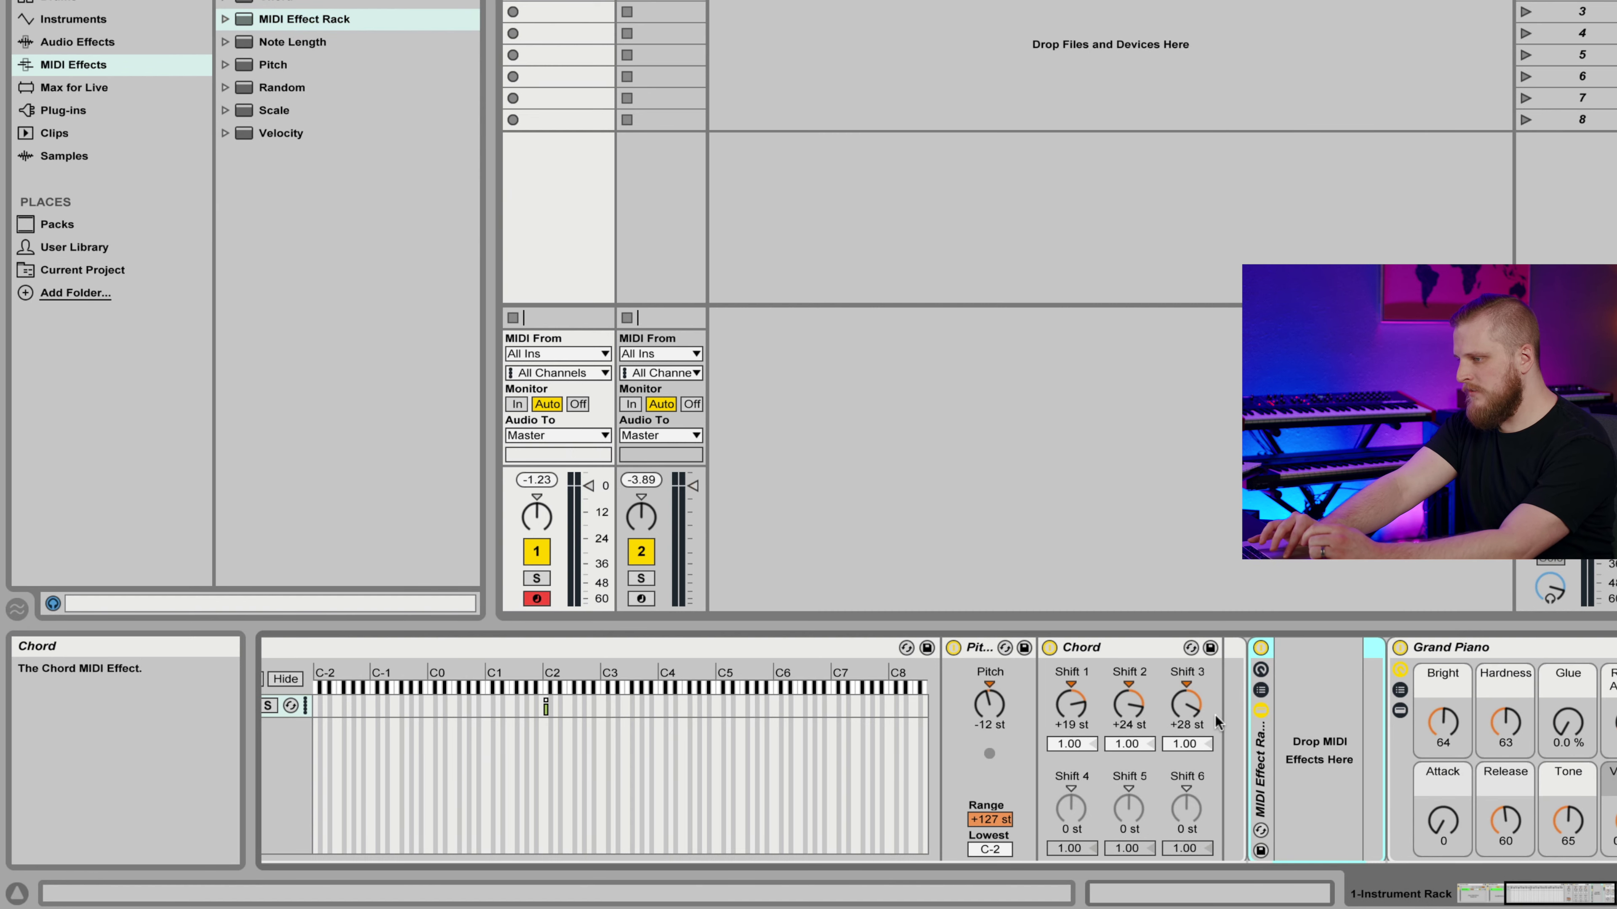
click(1259, 691)
click(1381, 680)
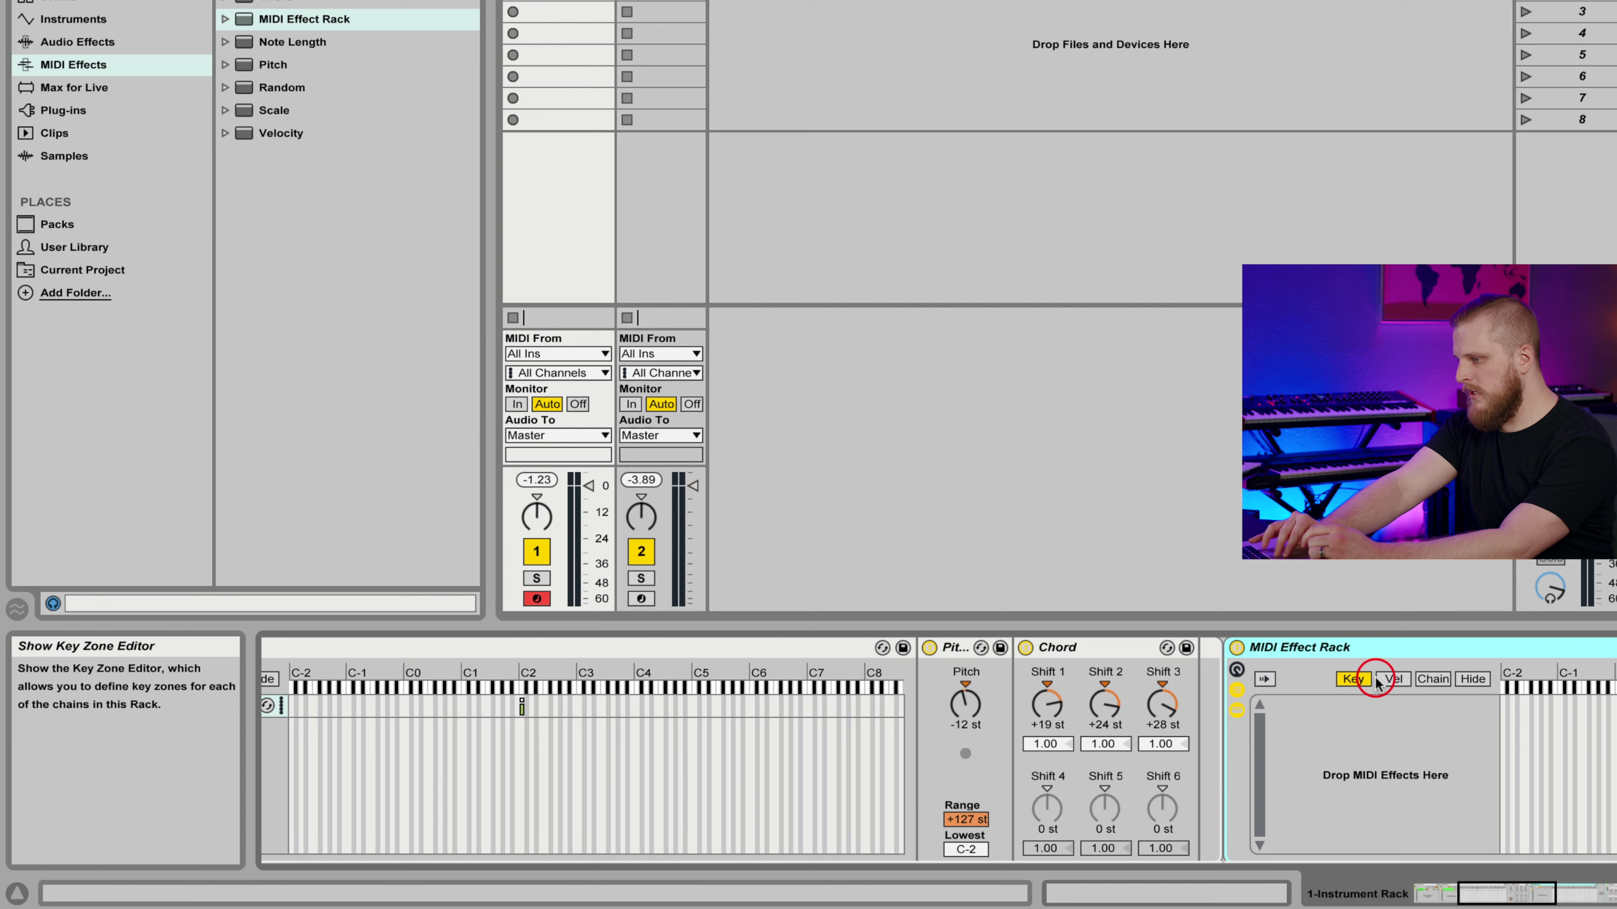
click(1237, 689)
click(1237, 690)
click(1236, 711)
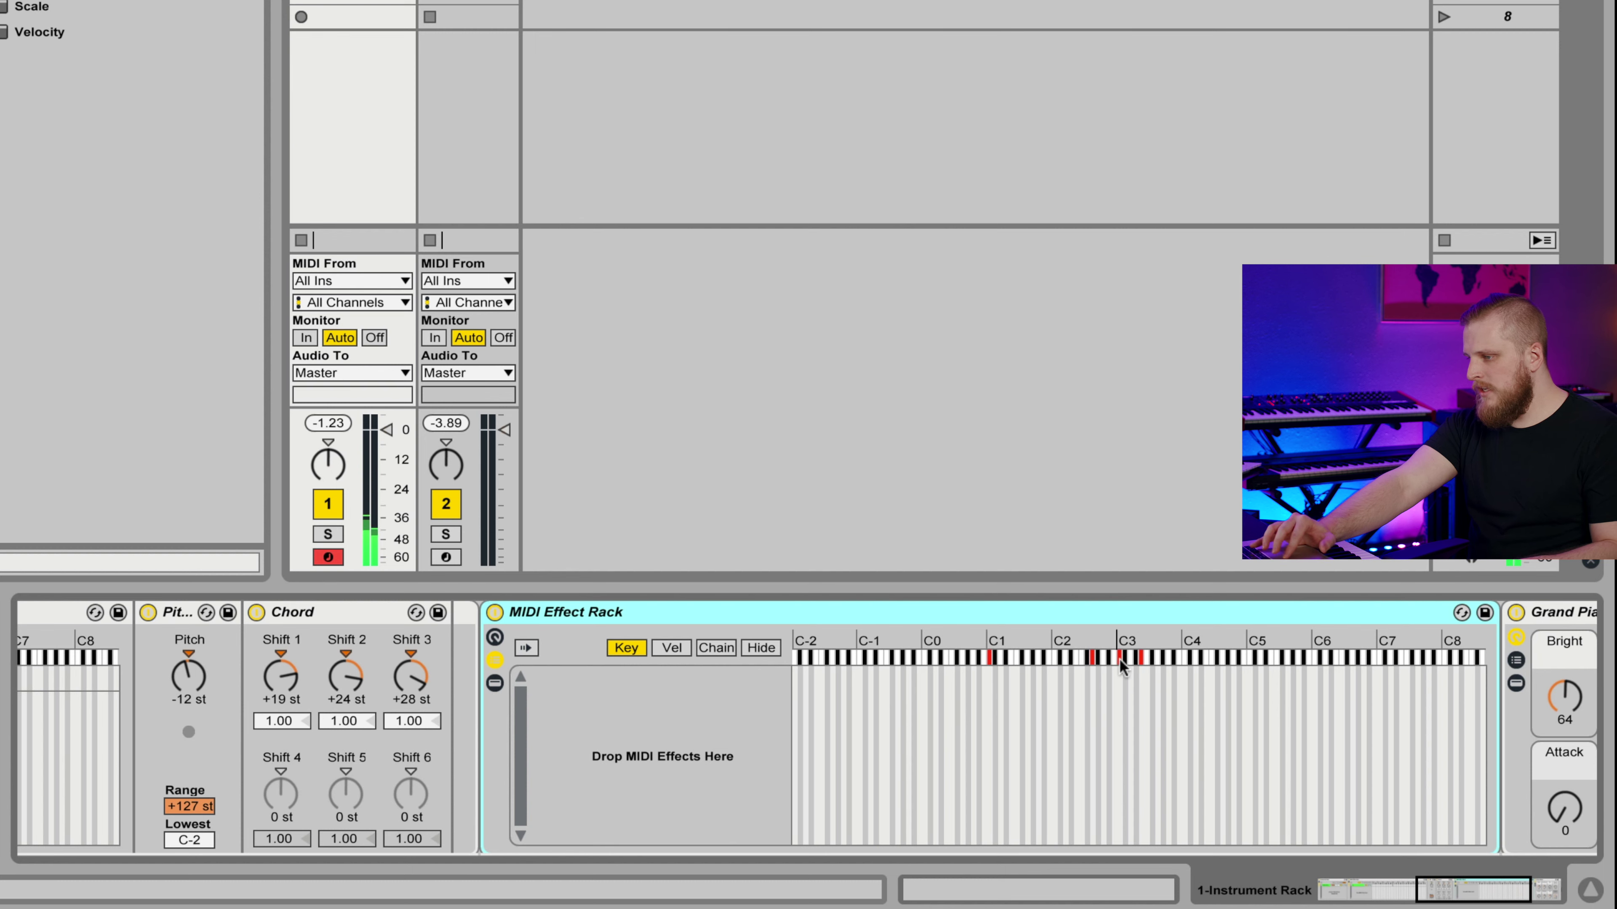
Return Pitch to 0 st, select the new MIDI Effect Rack, and collapse its chain view.
scroll(368, 752, left, 1)
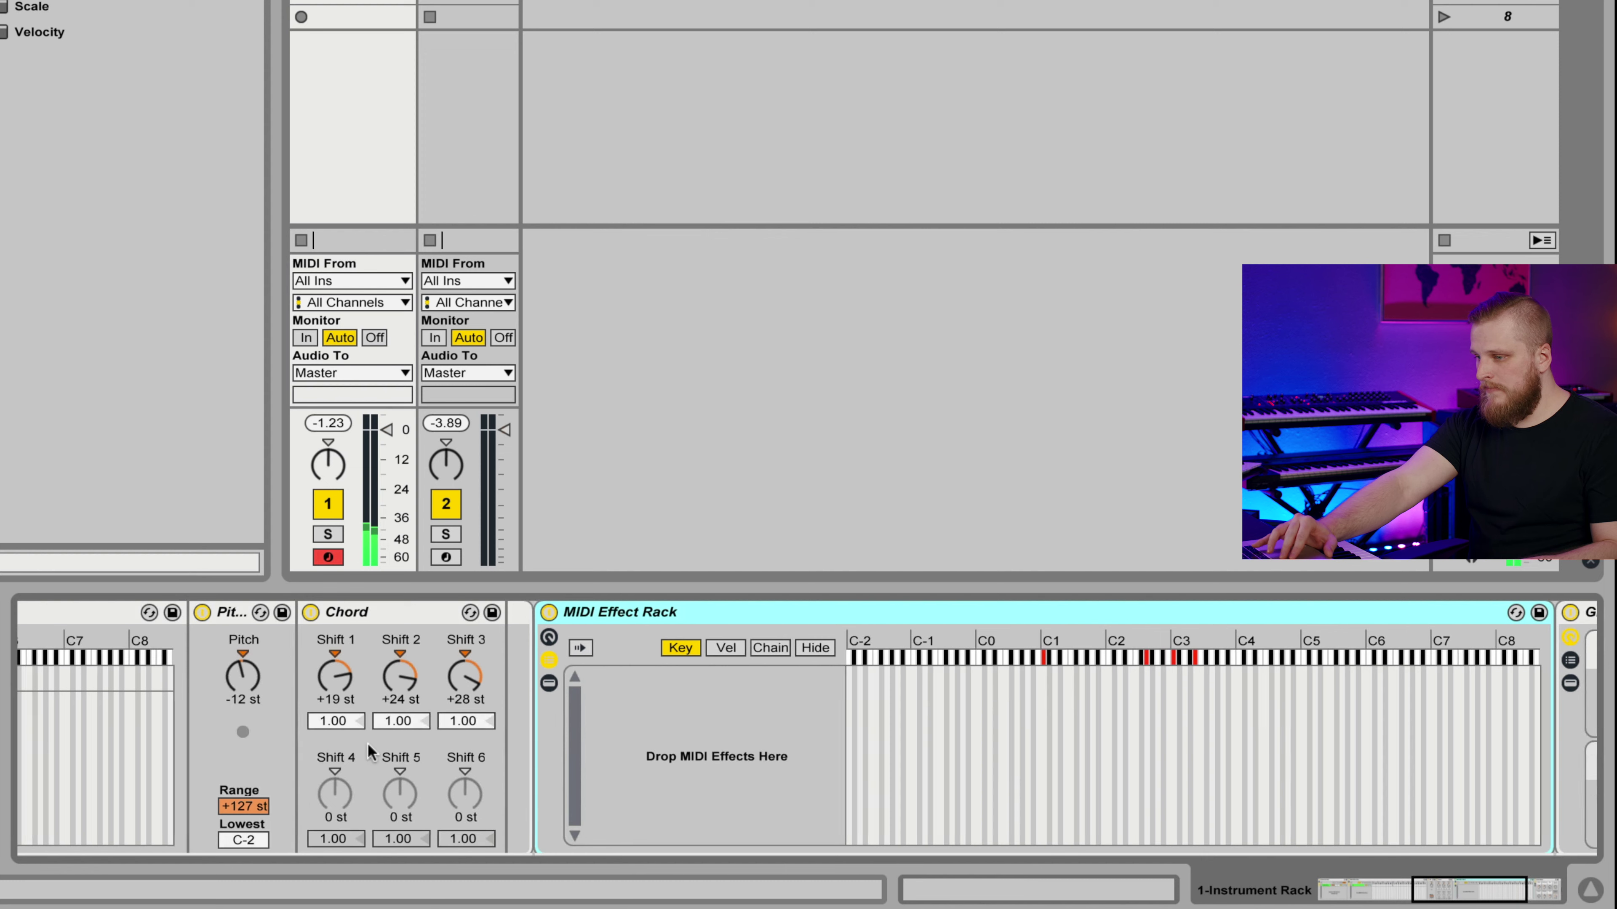
scroll(368, 751, left, 3)
click(431, 694)
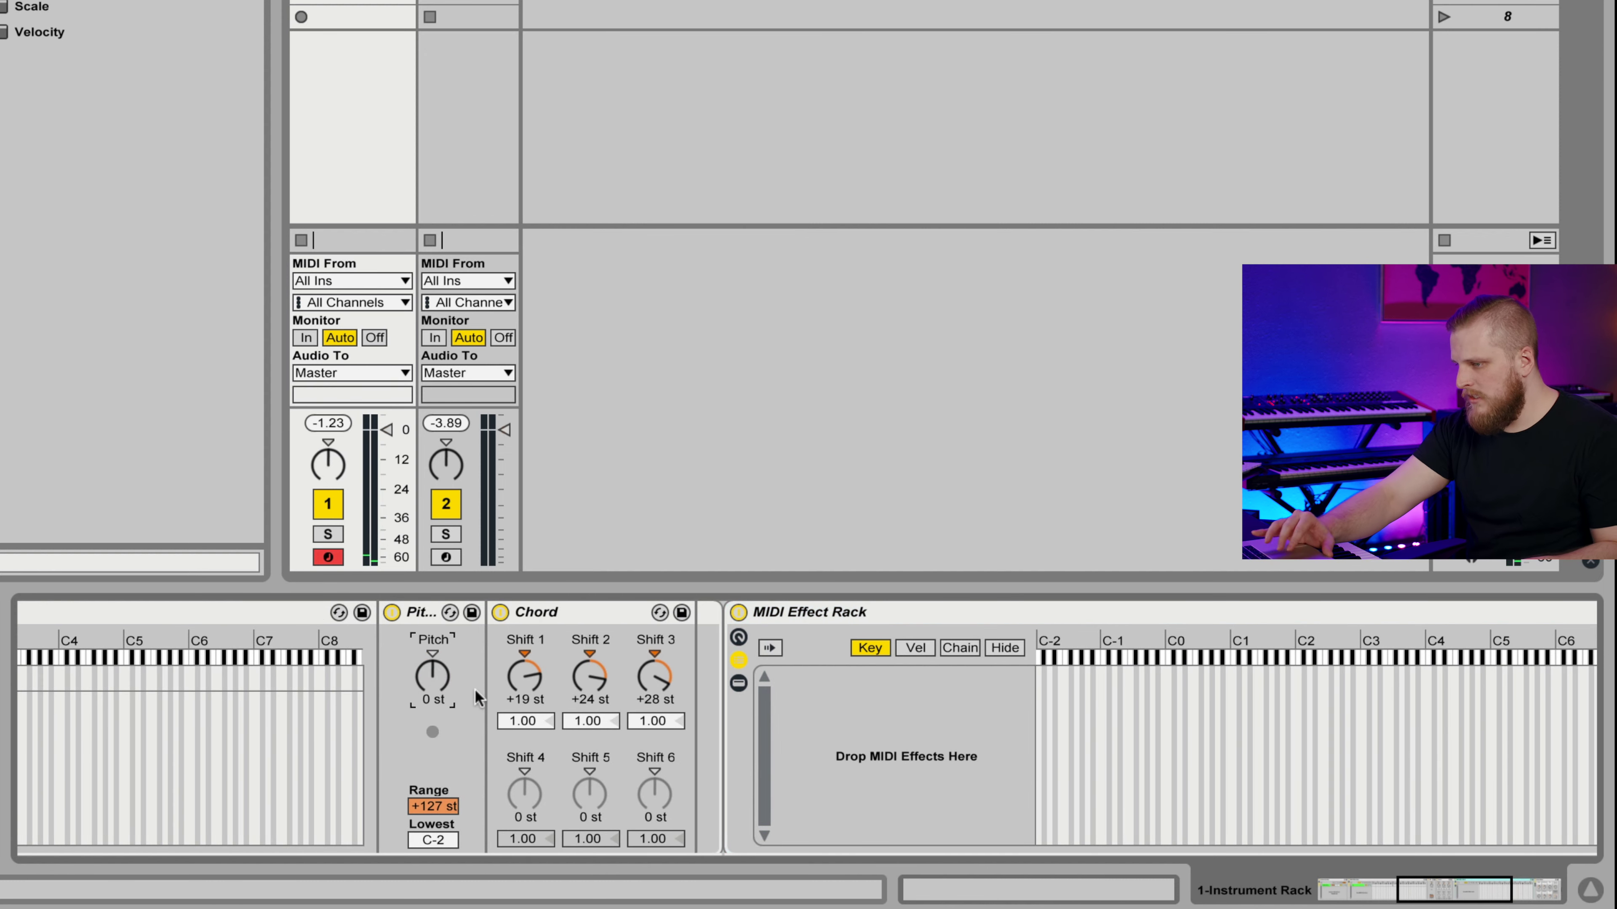
scroll(456, 632, right, 5)
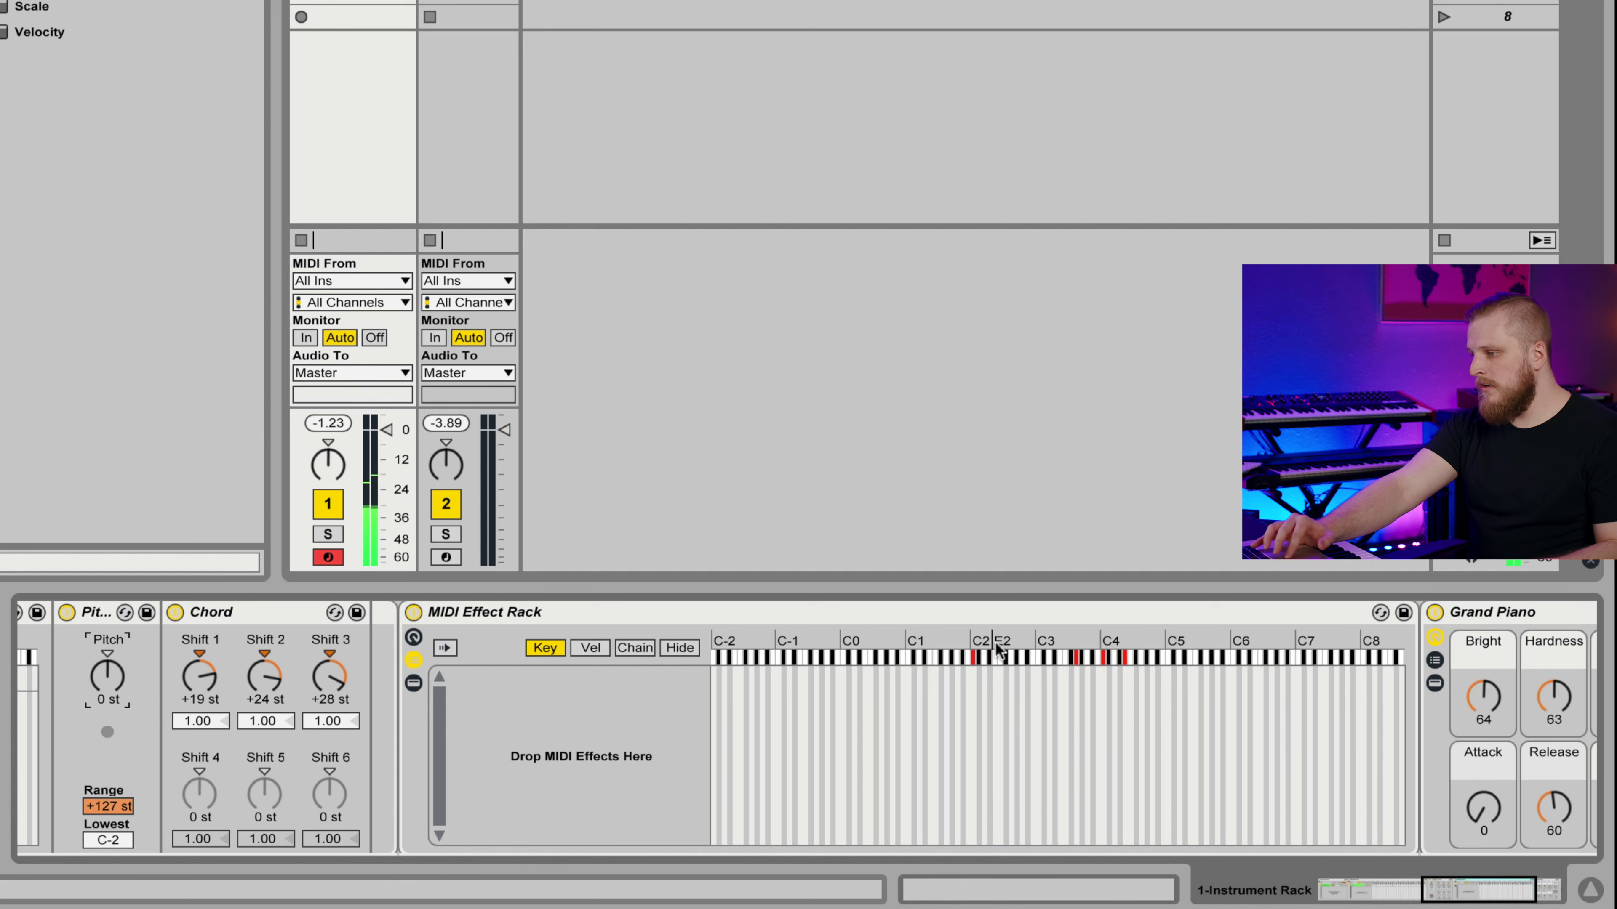
click(923, 610)
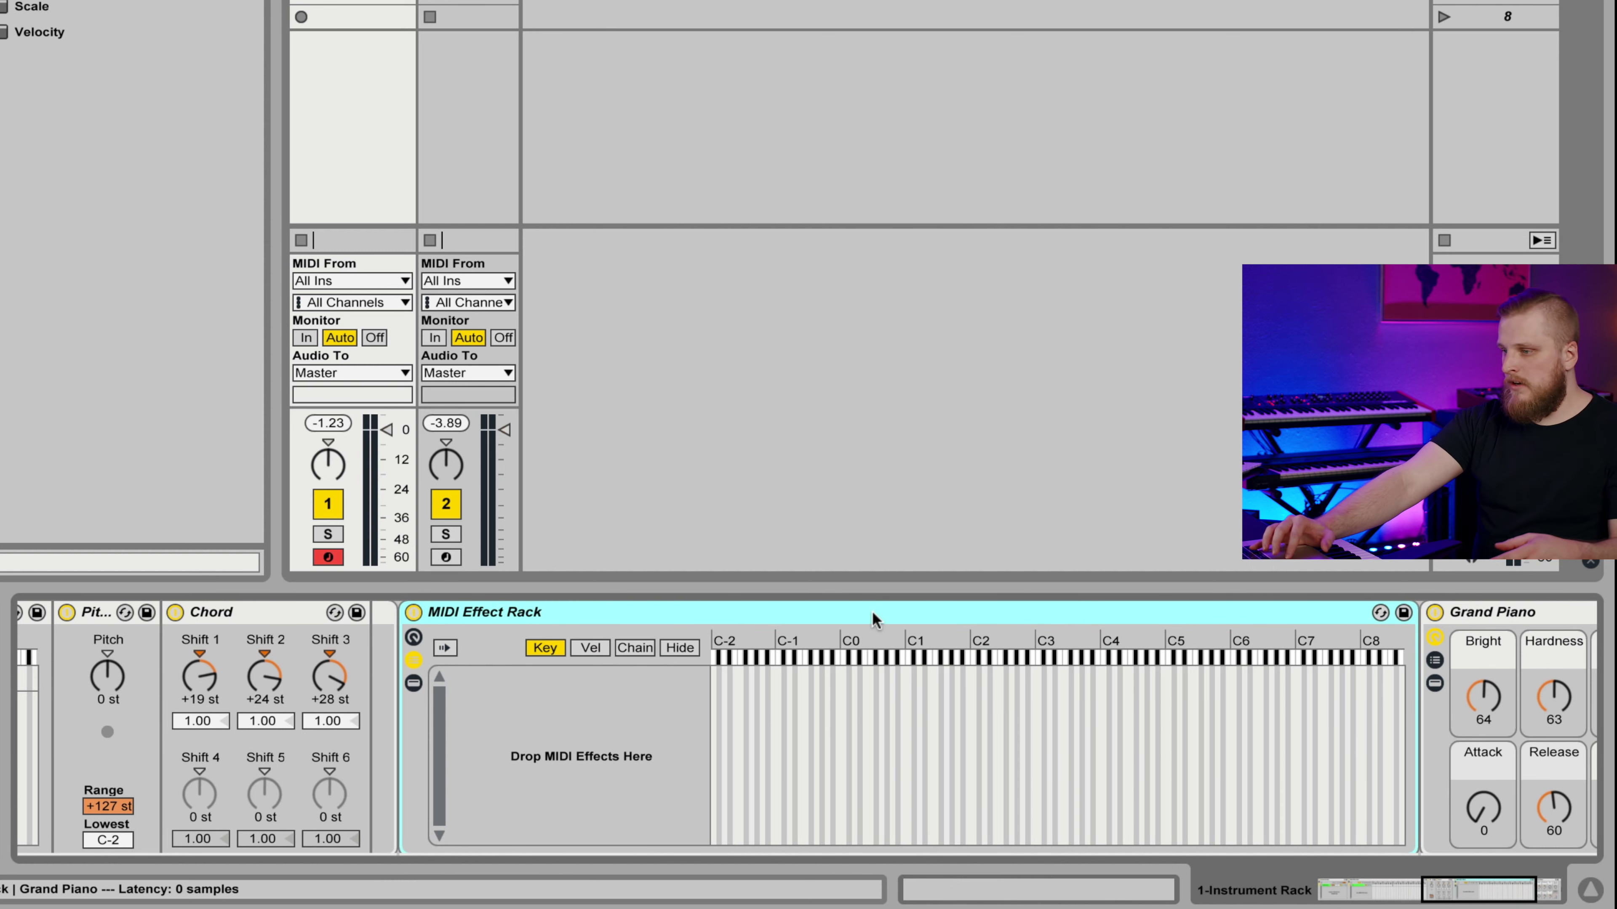
scroll(887, 619, right, 3)
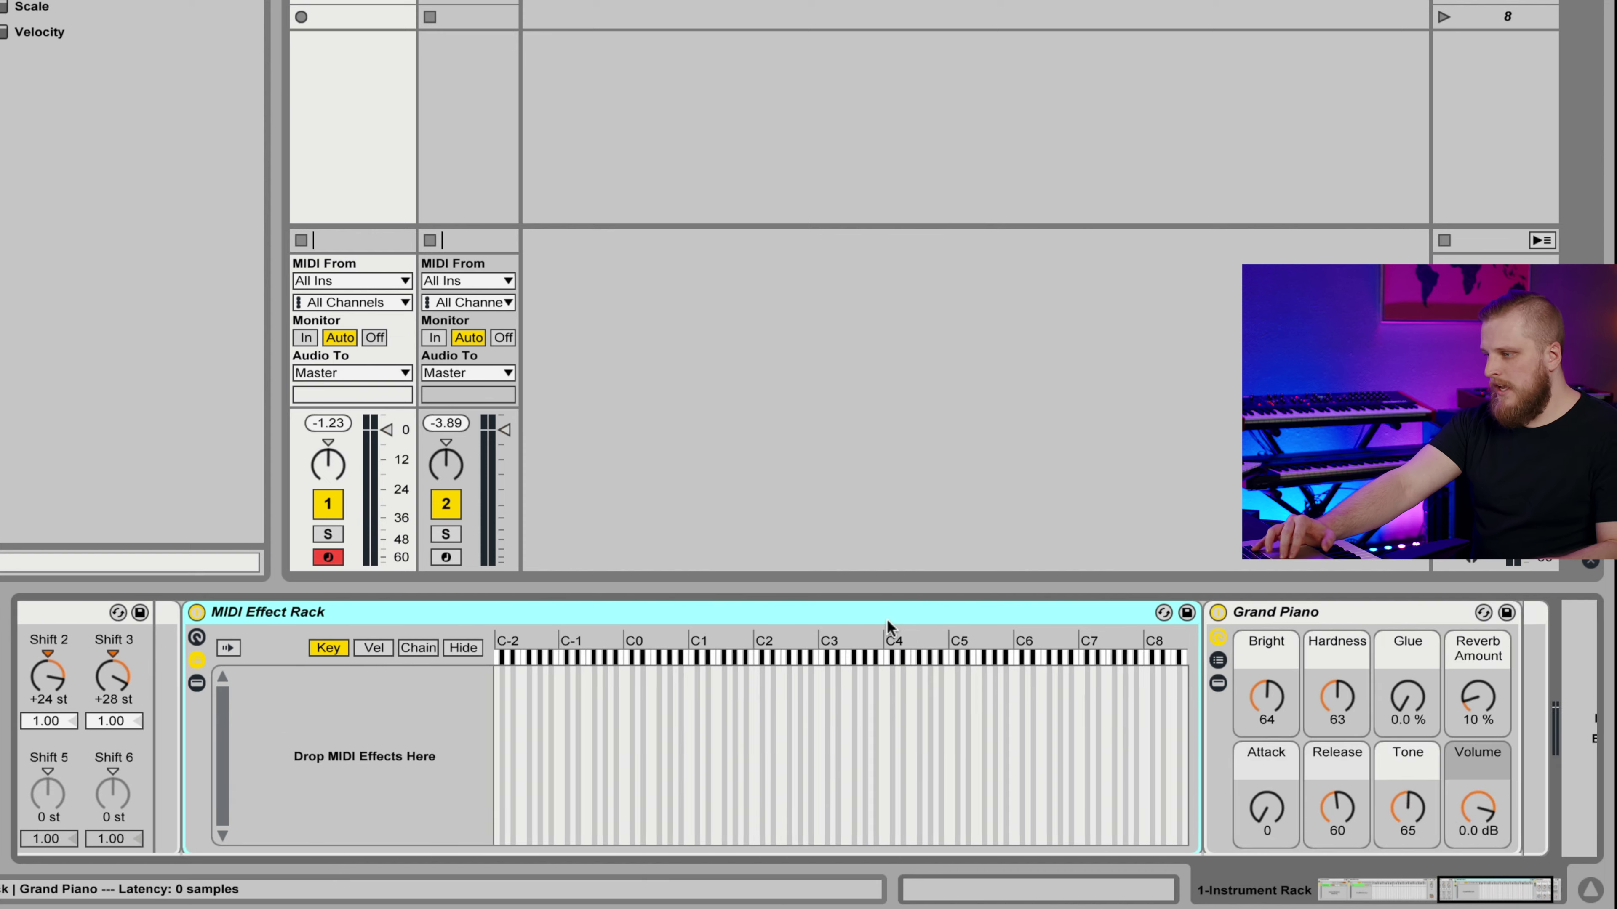
click(196, 660)
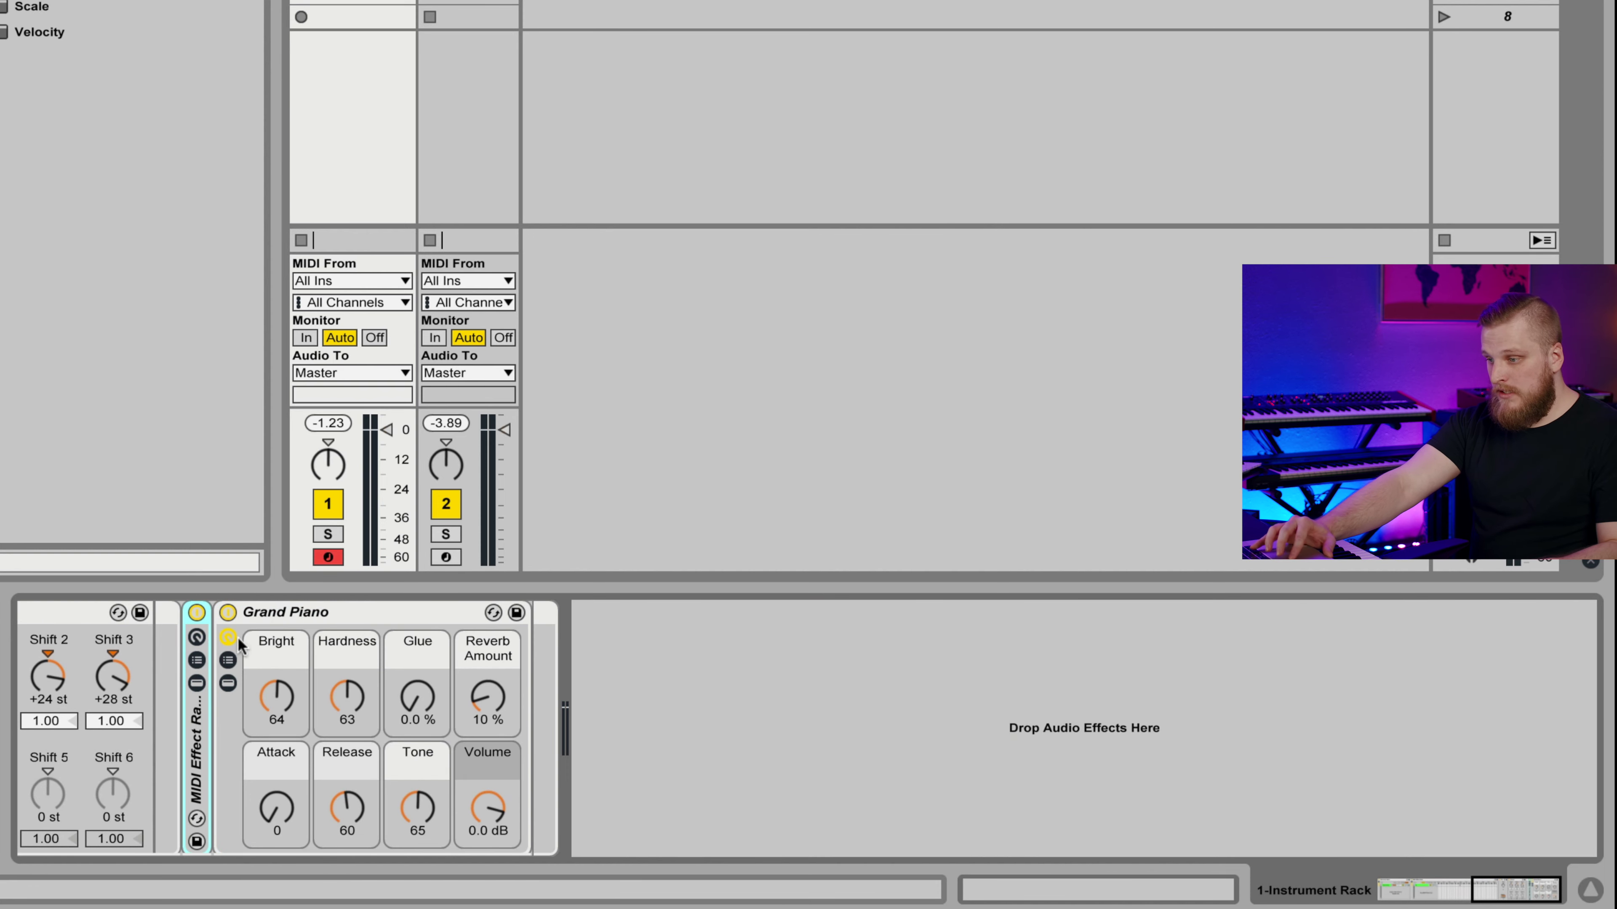
Expand the Grand Piano rack's chains and devices down to the Grand Piano ff Lower device.
click(230, 661)
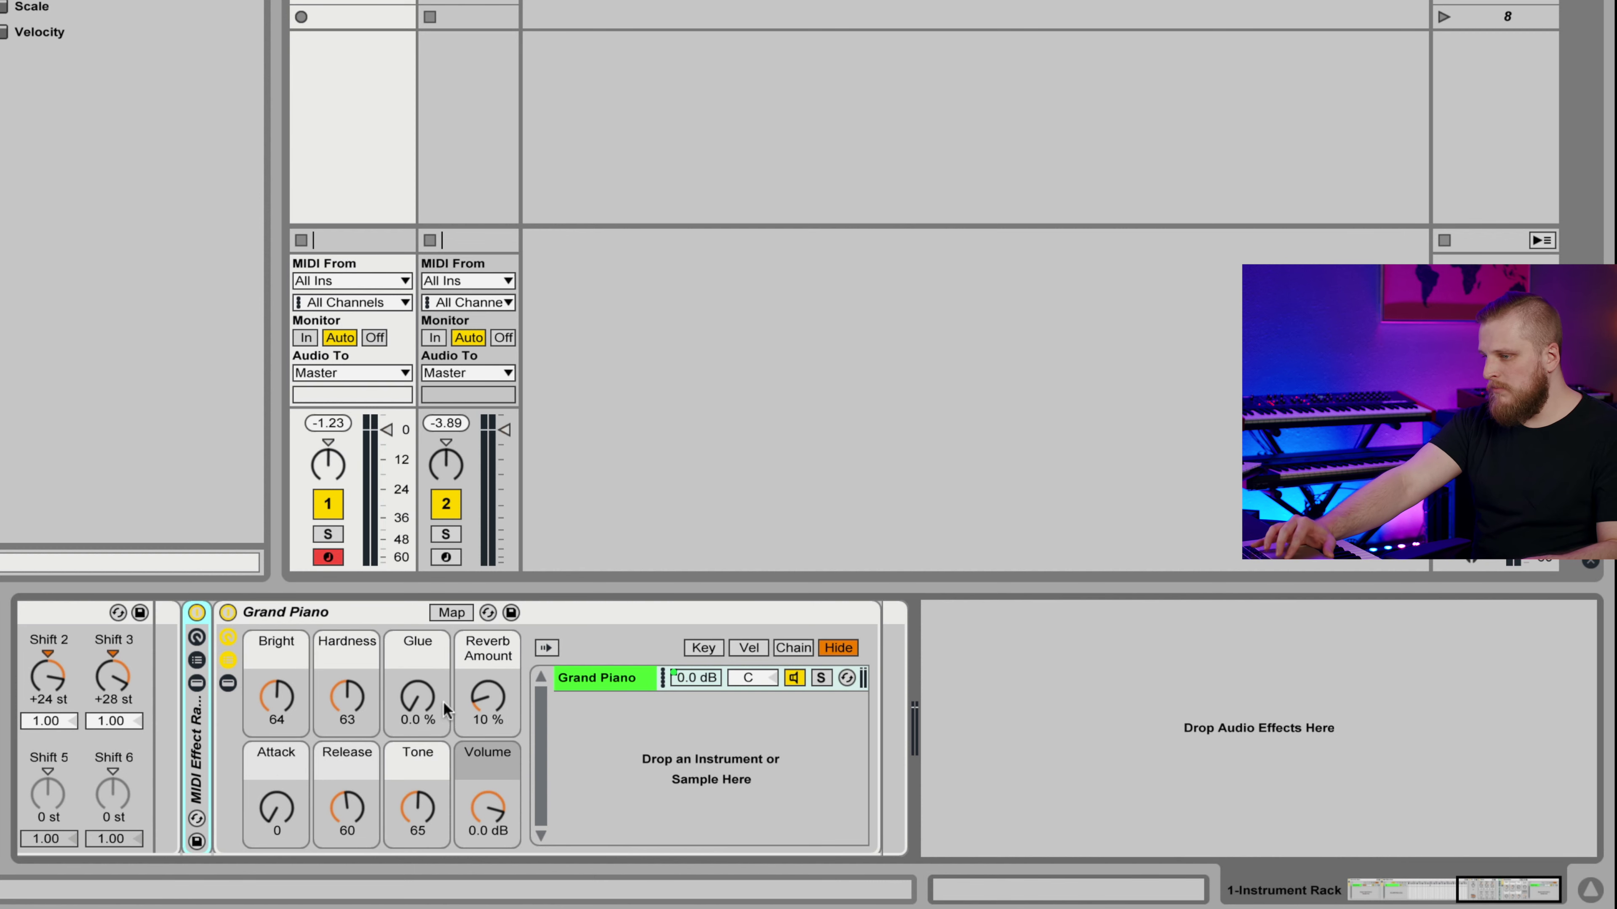
click(228, 683)
click(920, 732)
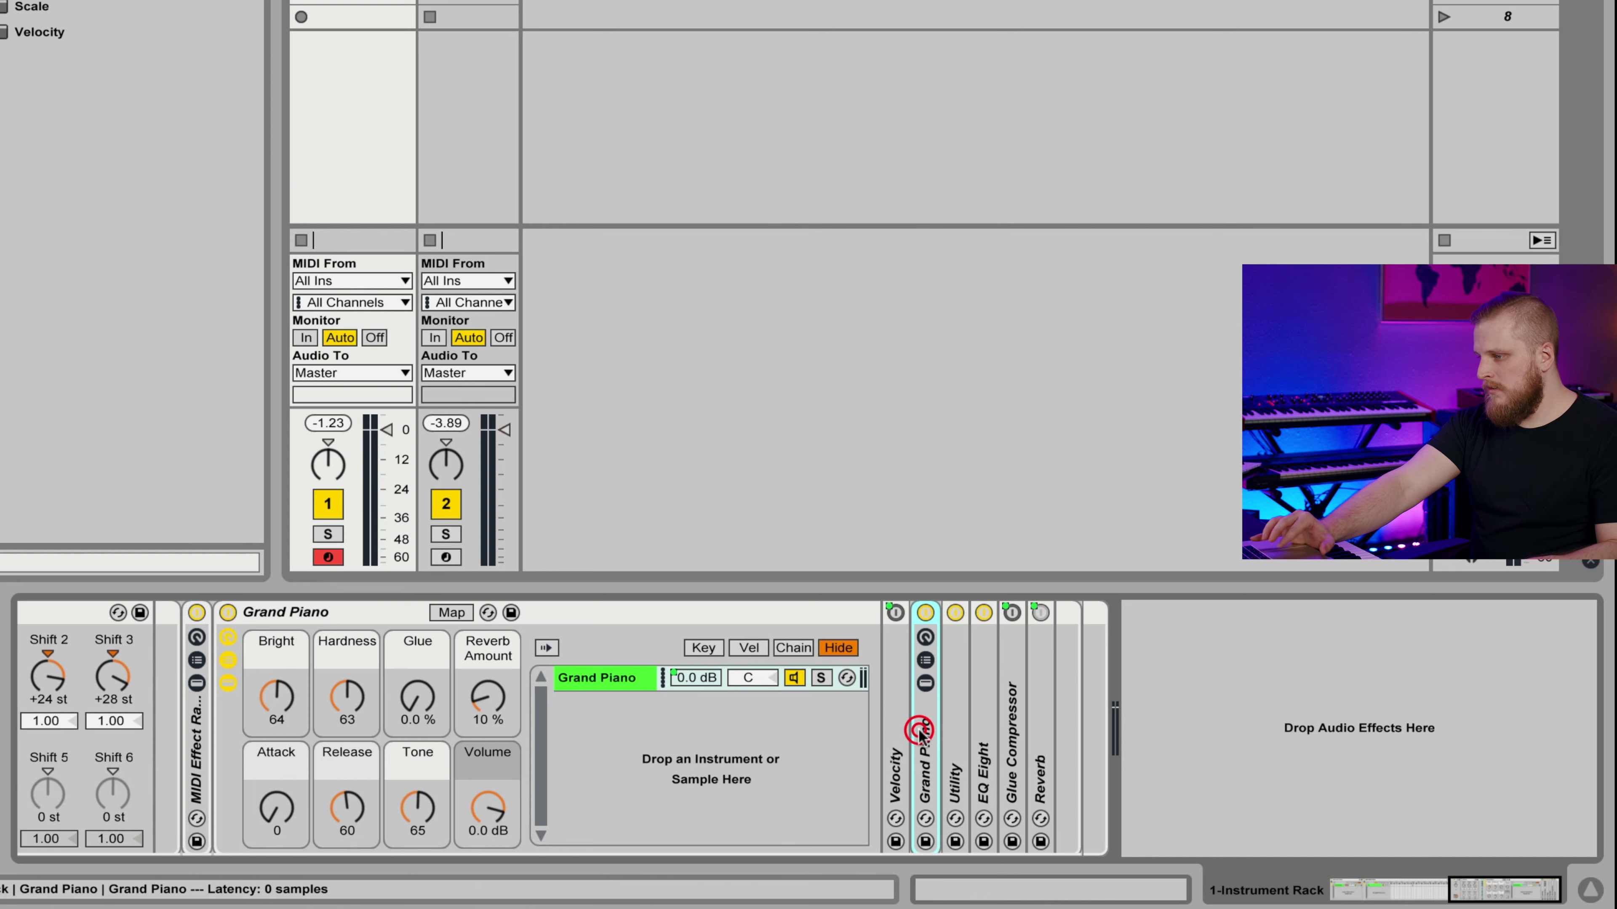
click(920, 732)
click(920, 623)
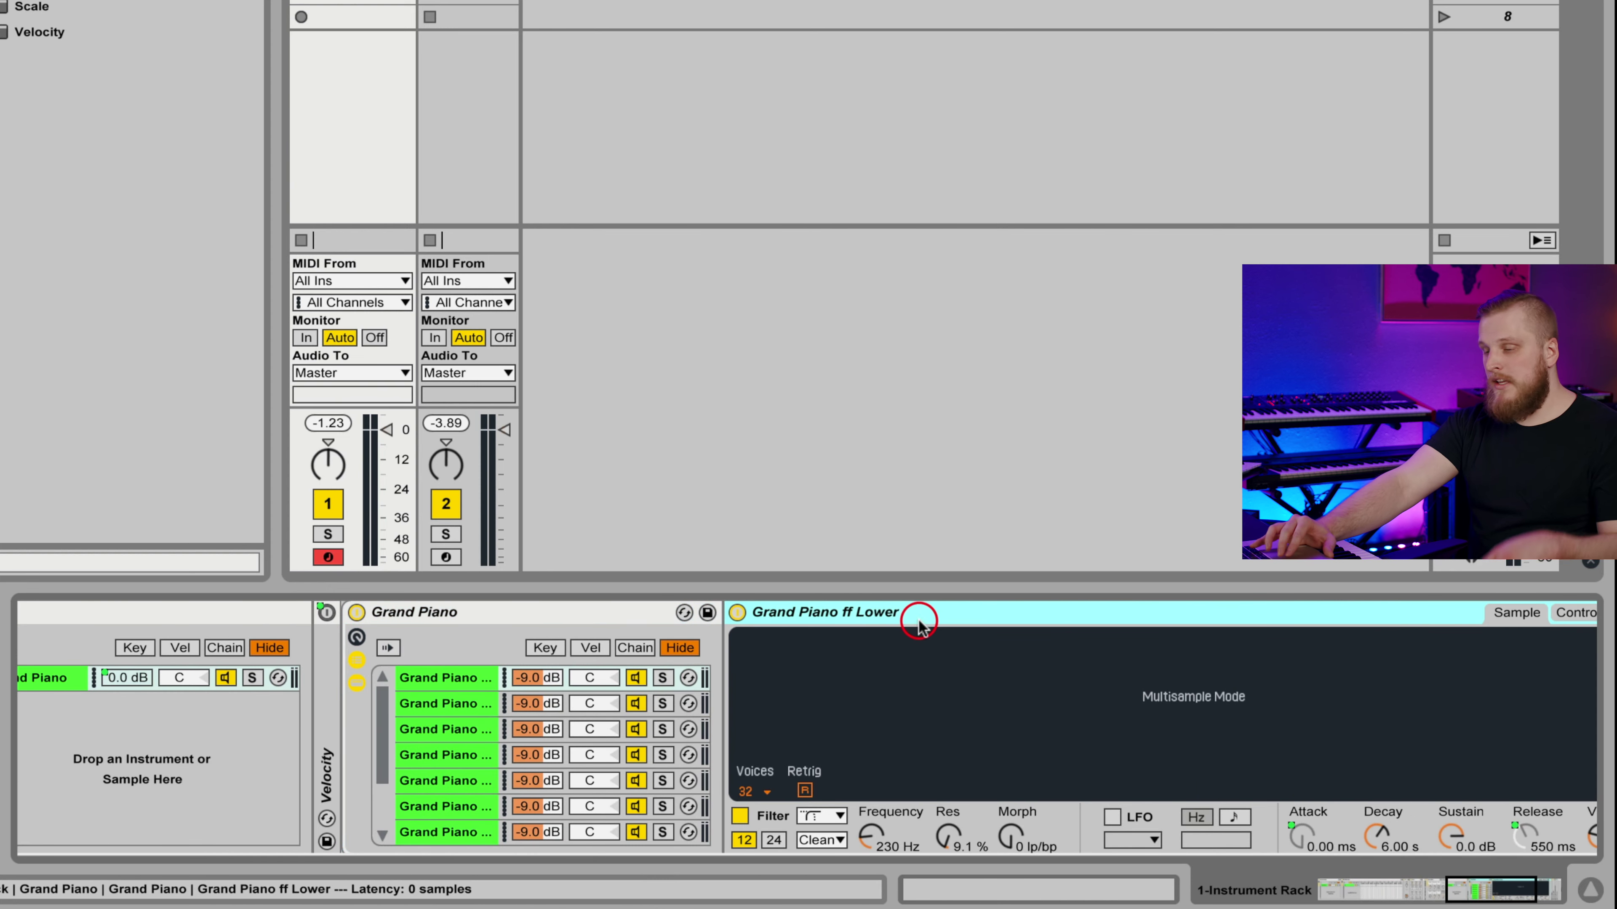
Convert Grand Piano ff Lower from Simpler to Sampler and show its key-zone map.
right_click(920, 621)
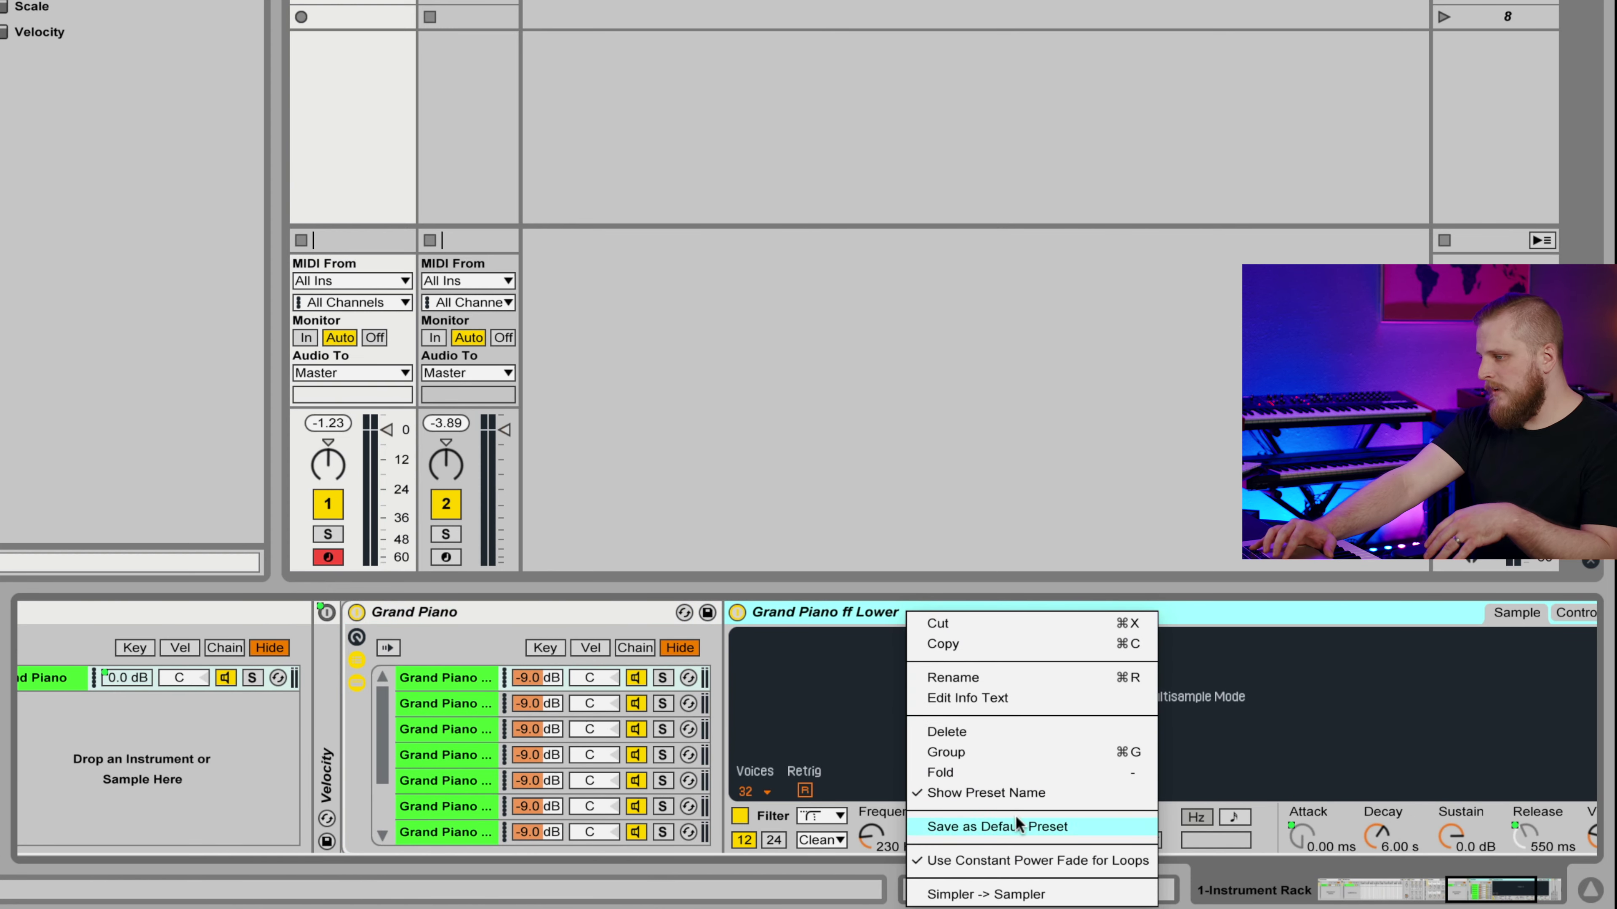
click(987, 895)
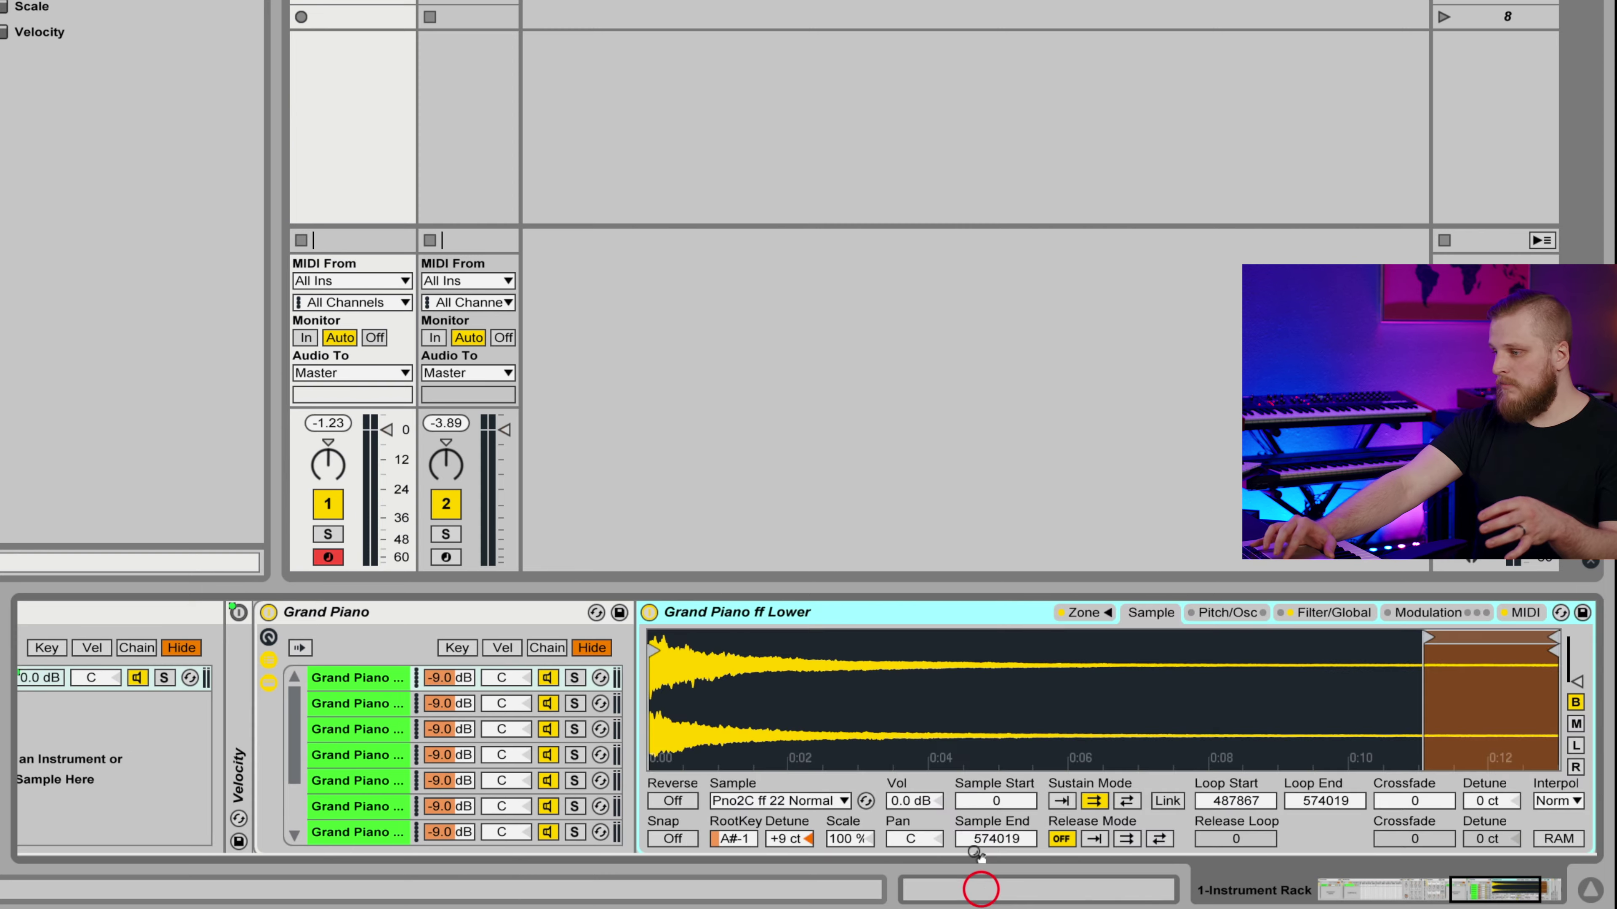
click(1107, 613)
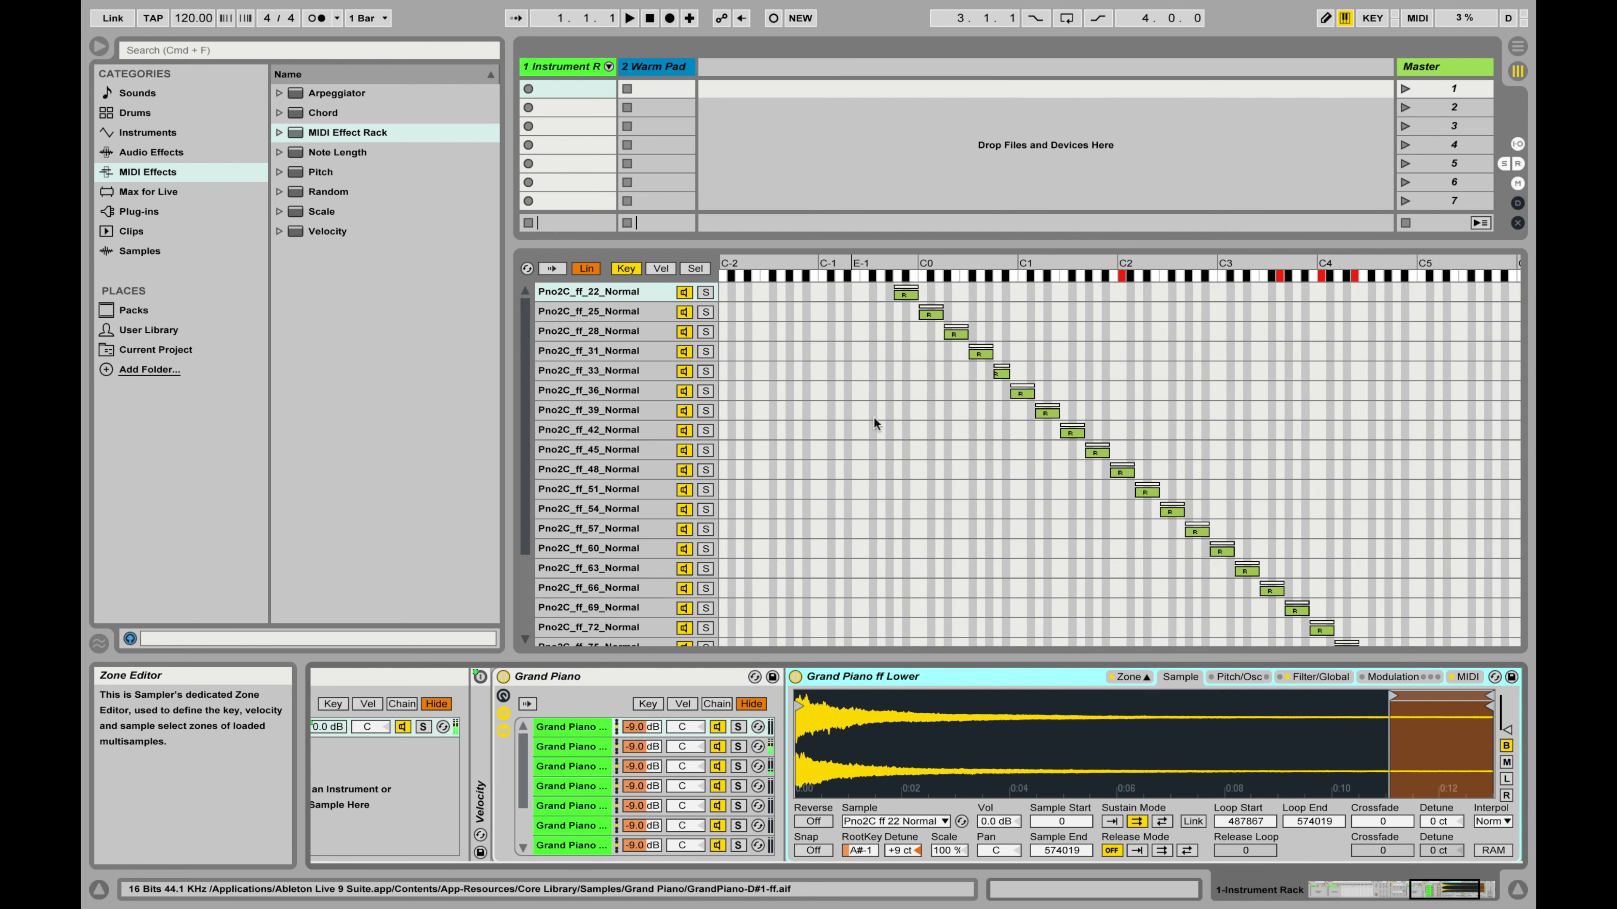
Close the ff Lower sampler's key-zone map.
scroll(983, 699, left, 10)
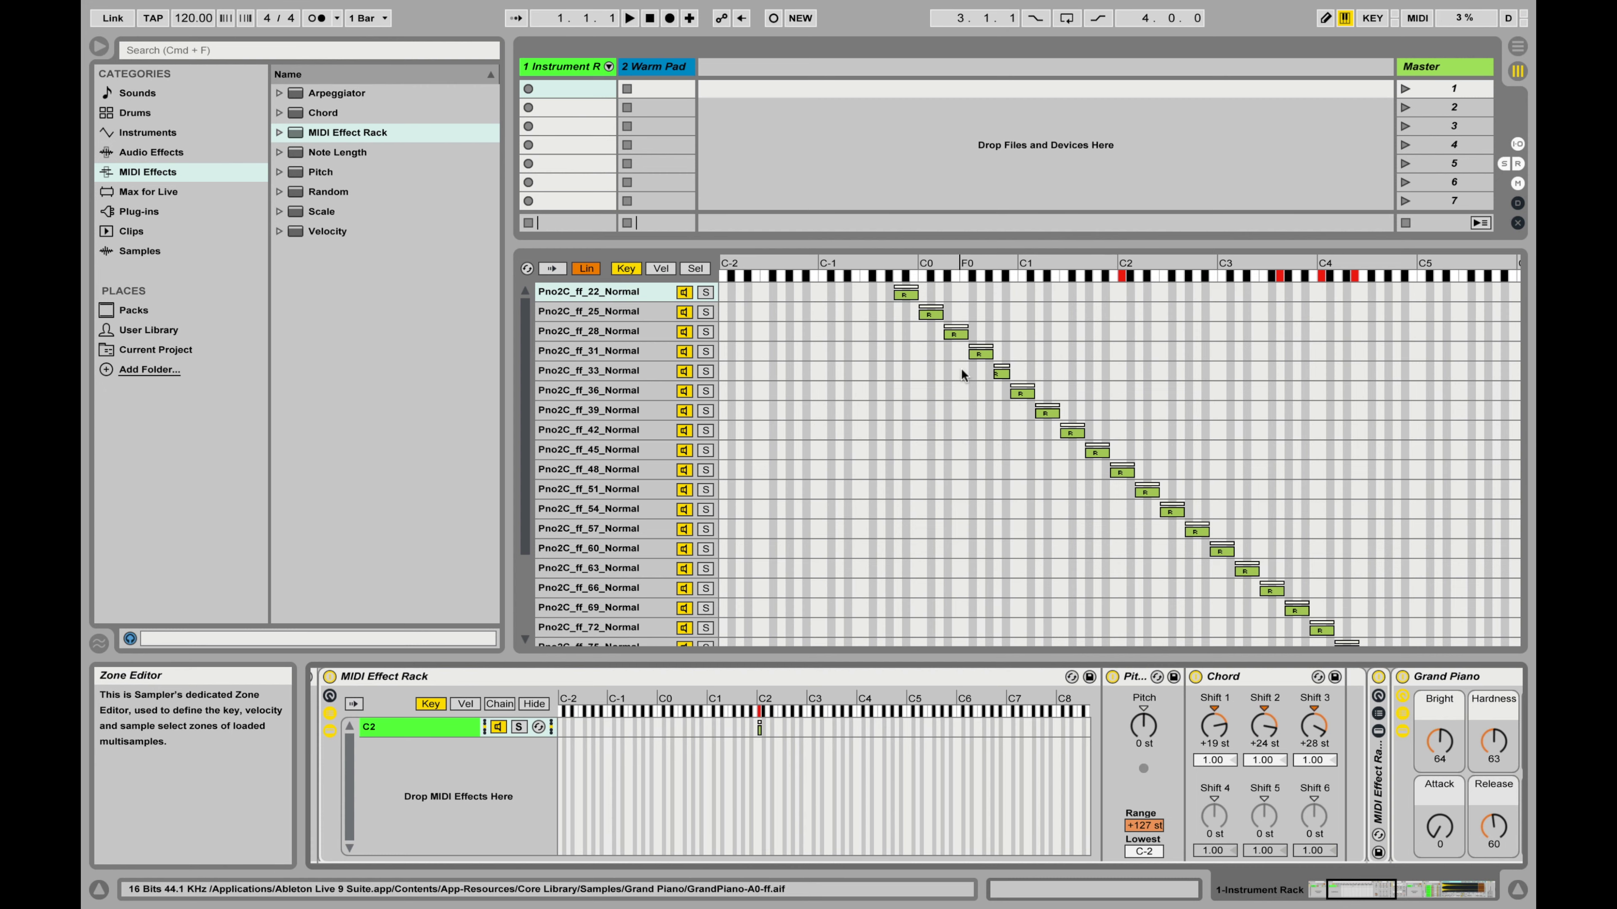
scroll(1153, 348, right, 5)
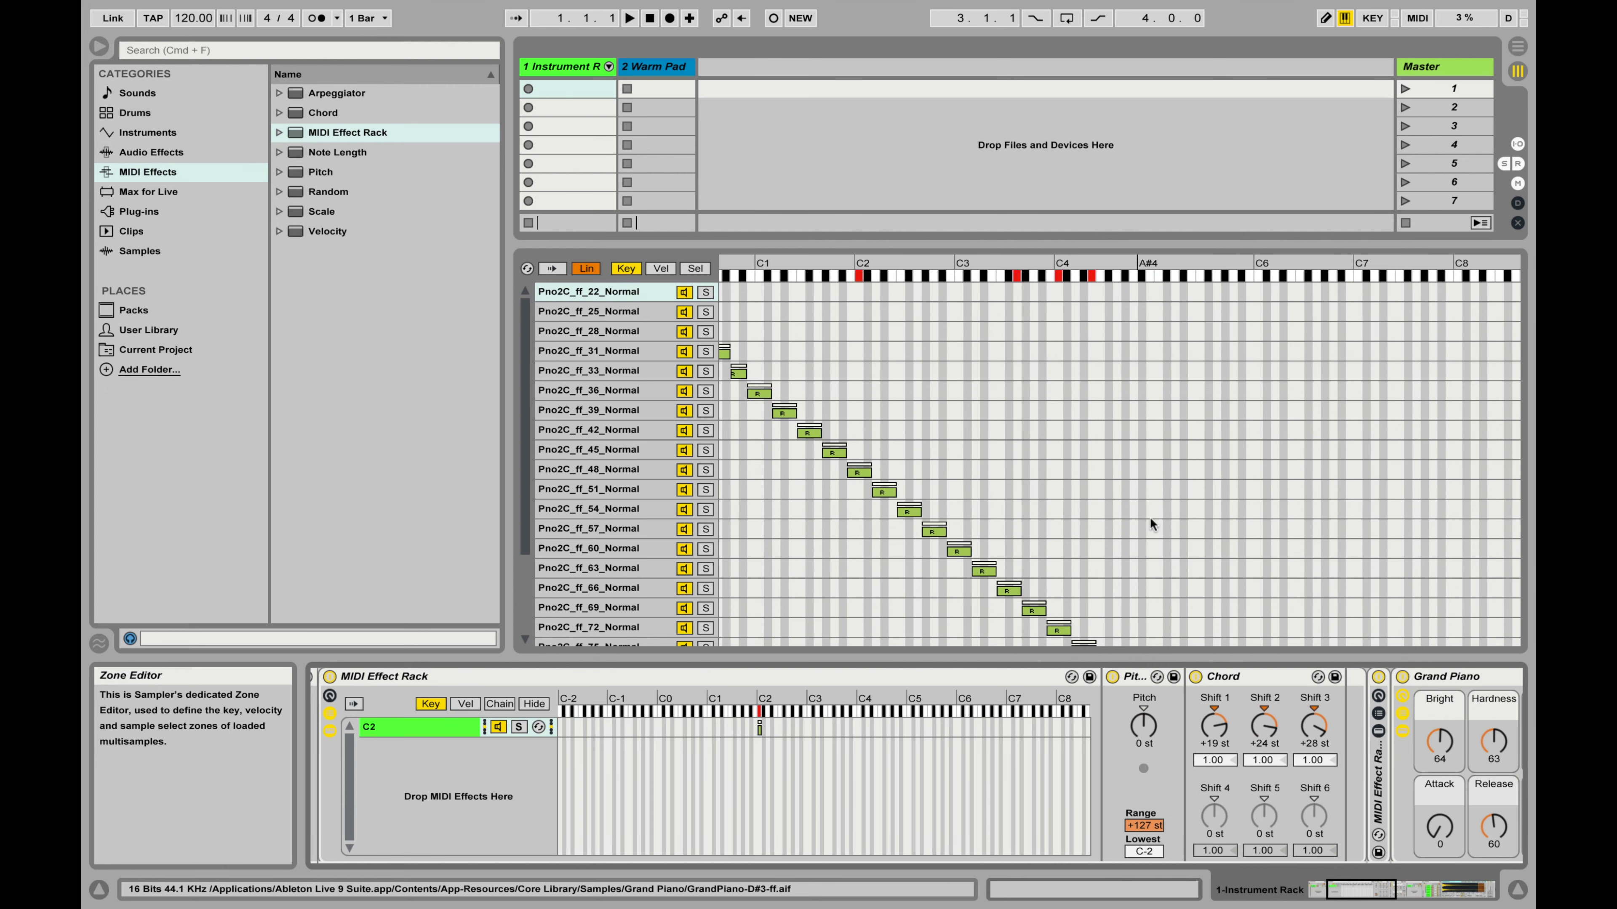
scroll(1197, 854, right, 10)
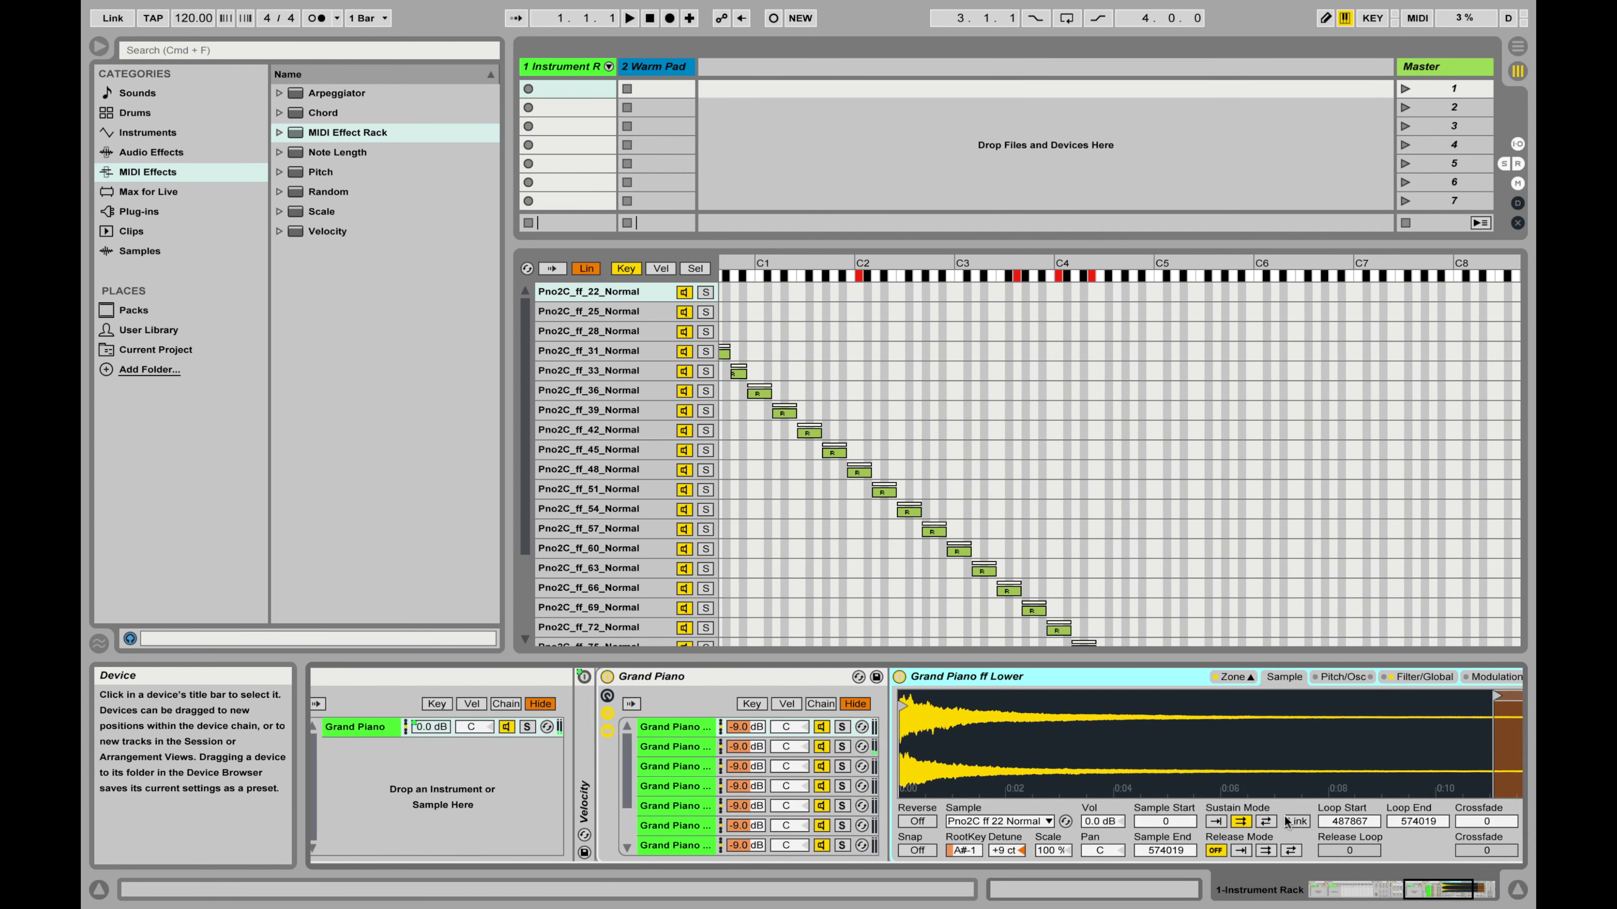
click(1083, 676)
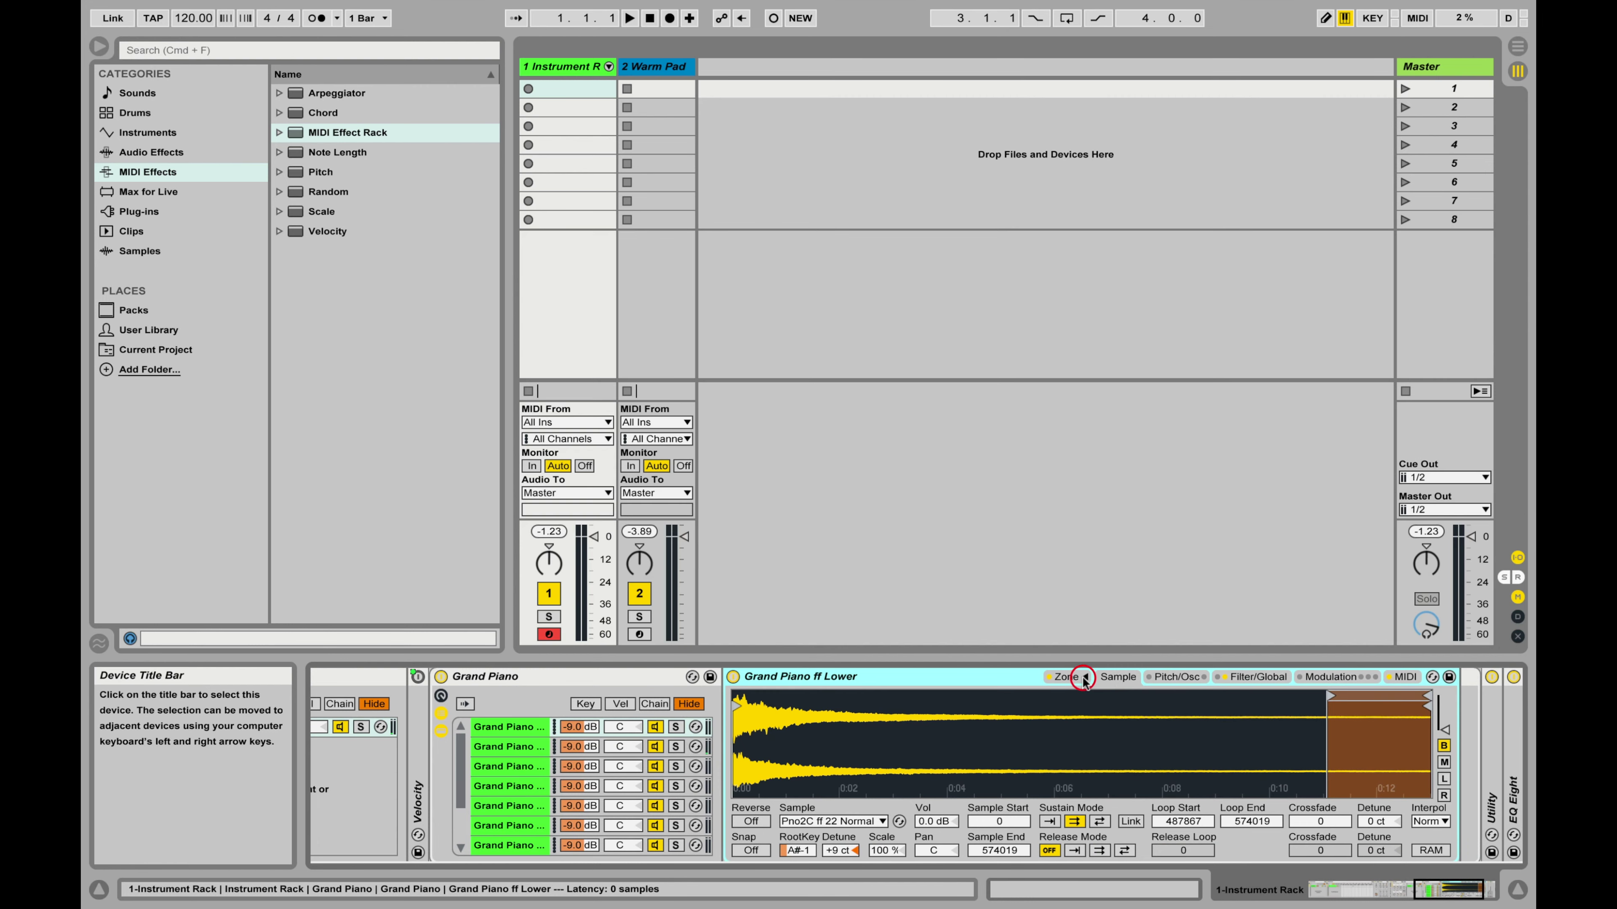
click(866, 673)
Show the MIDI Effect Rack's key zones with the C2 chain's single-key zone.
scroll(770, 758, left, 5)
scroll(770, 758, left, 6)
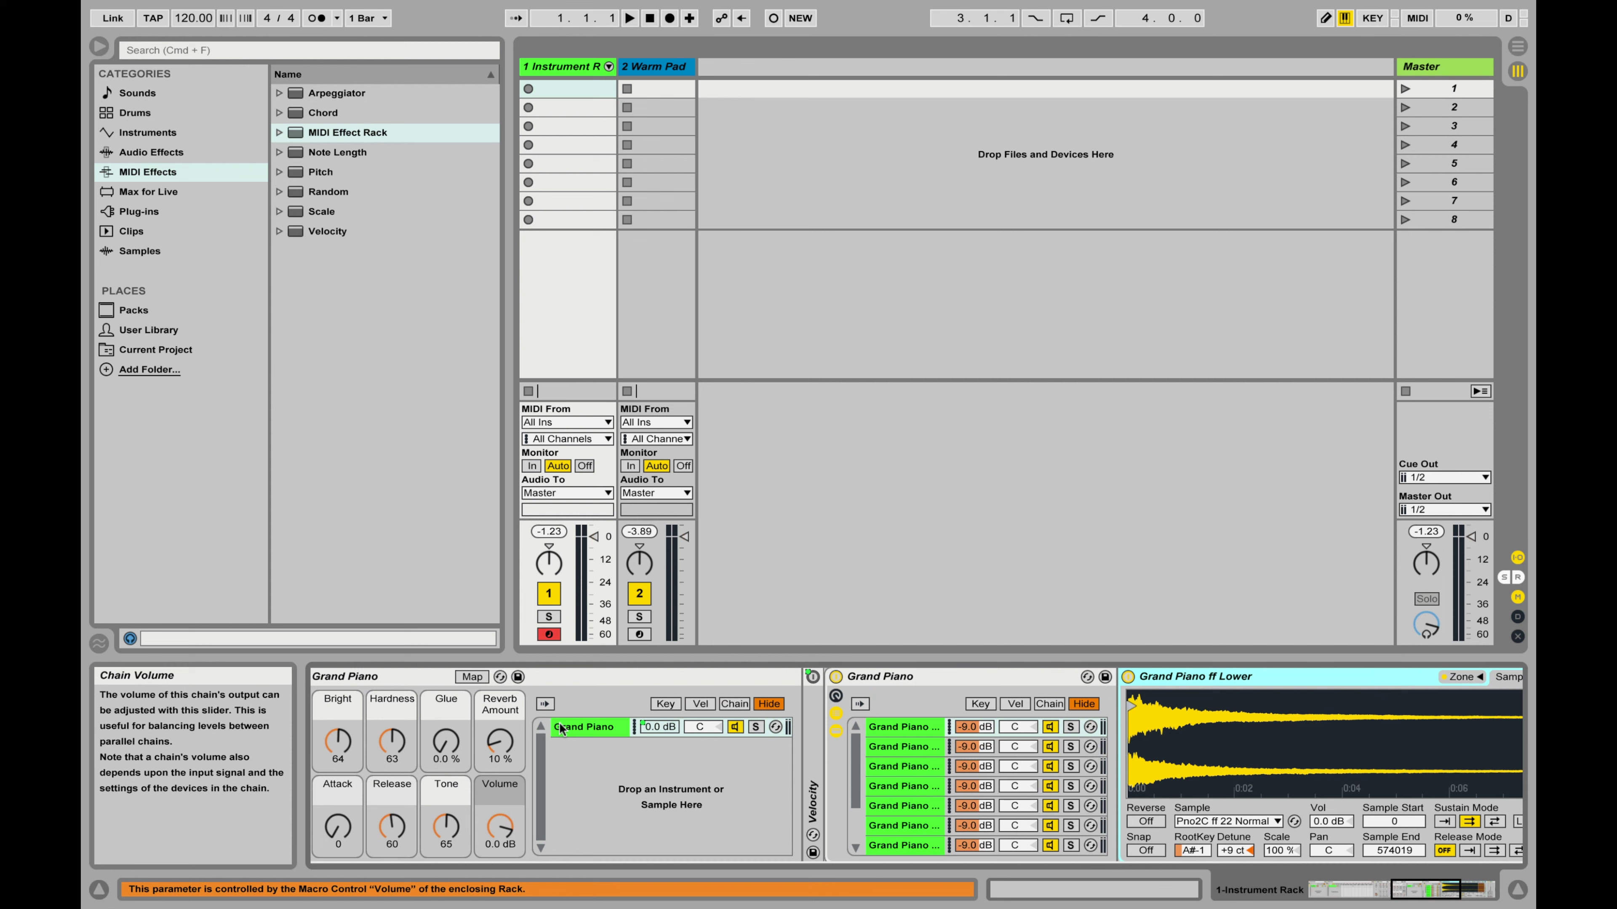
click(560, 727)
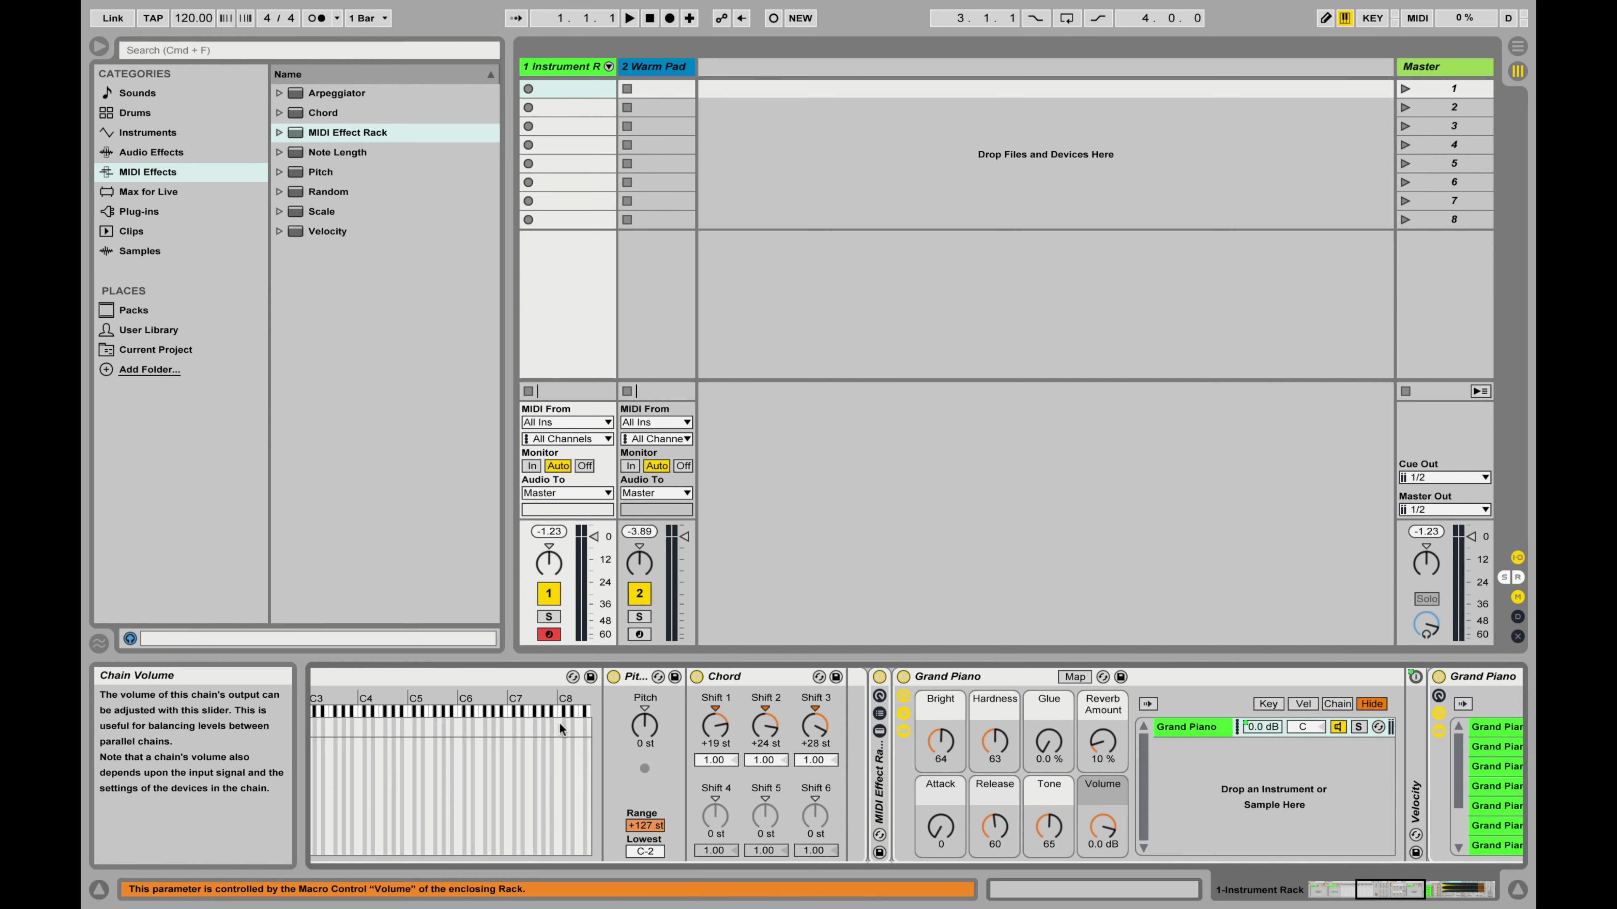
scroll(559, 722, left, 2)
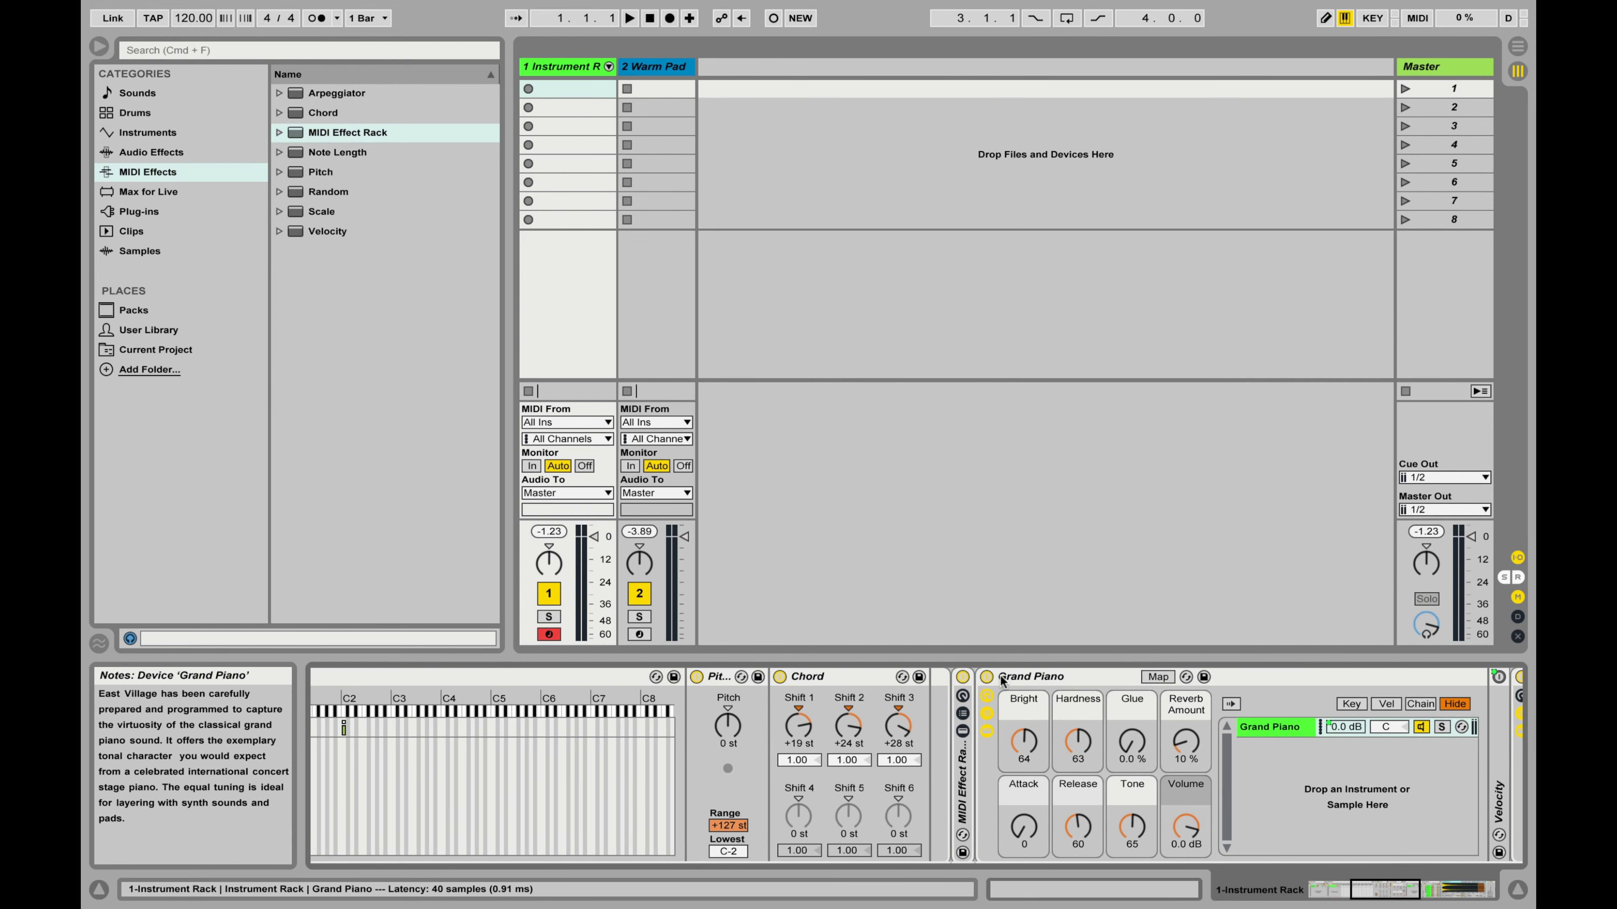
scroll(891, 707, left, 6)
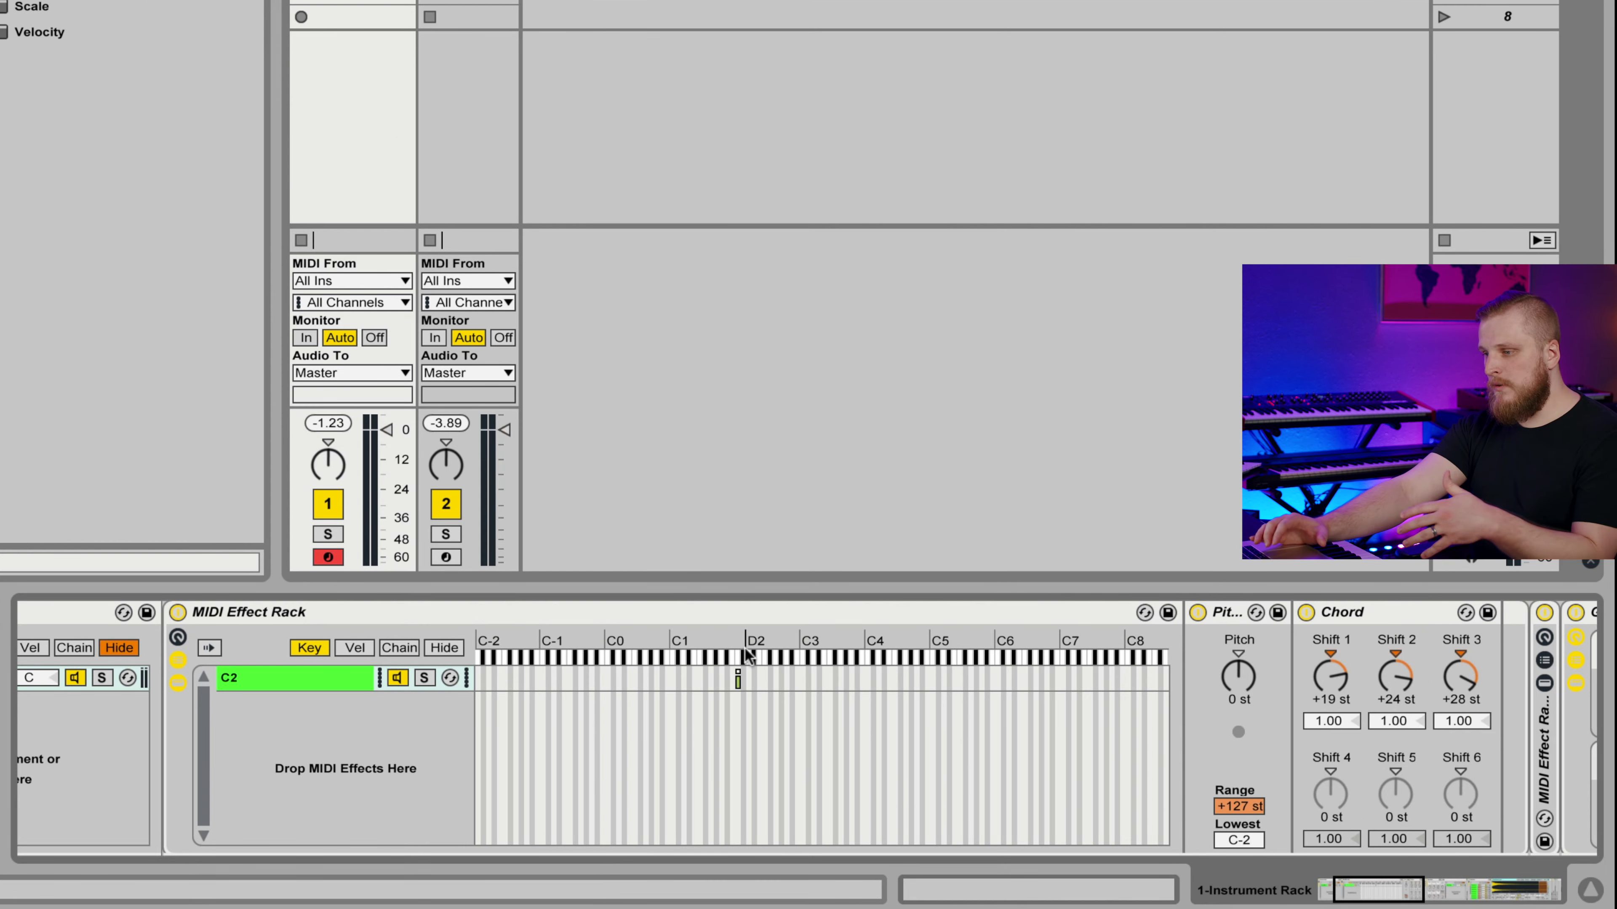
Duplicate the C2 chain, shift the copy's key zone to F2 and rename it F2.
click(311, 680)
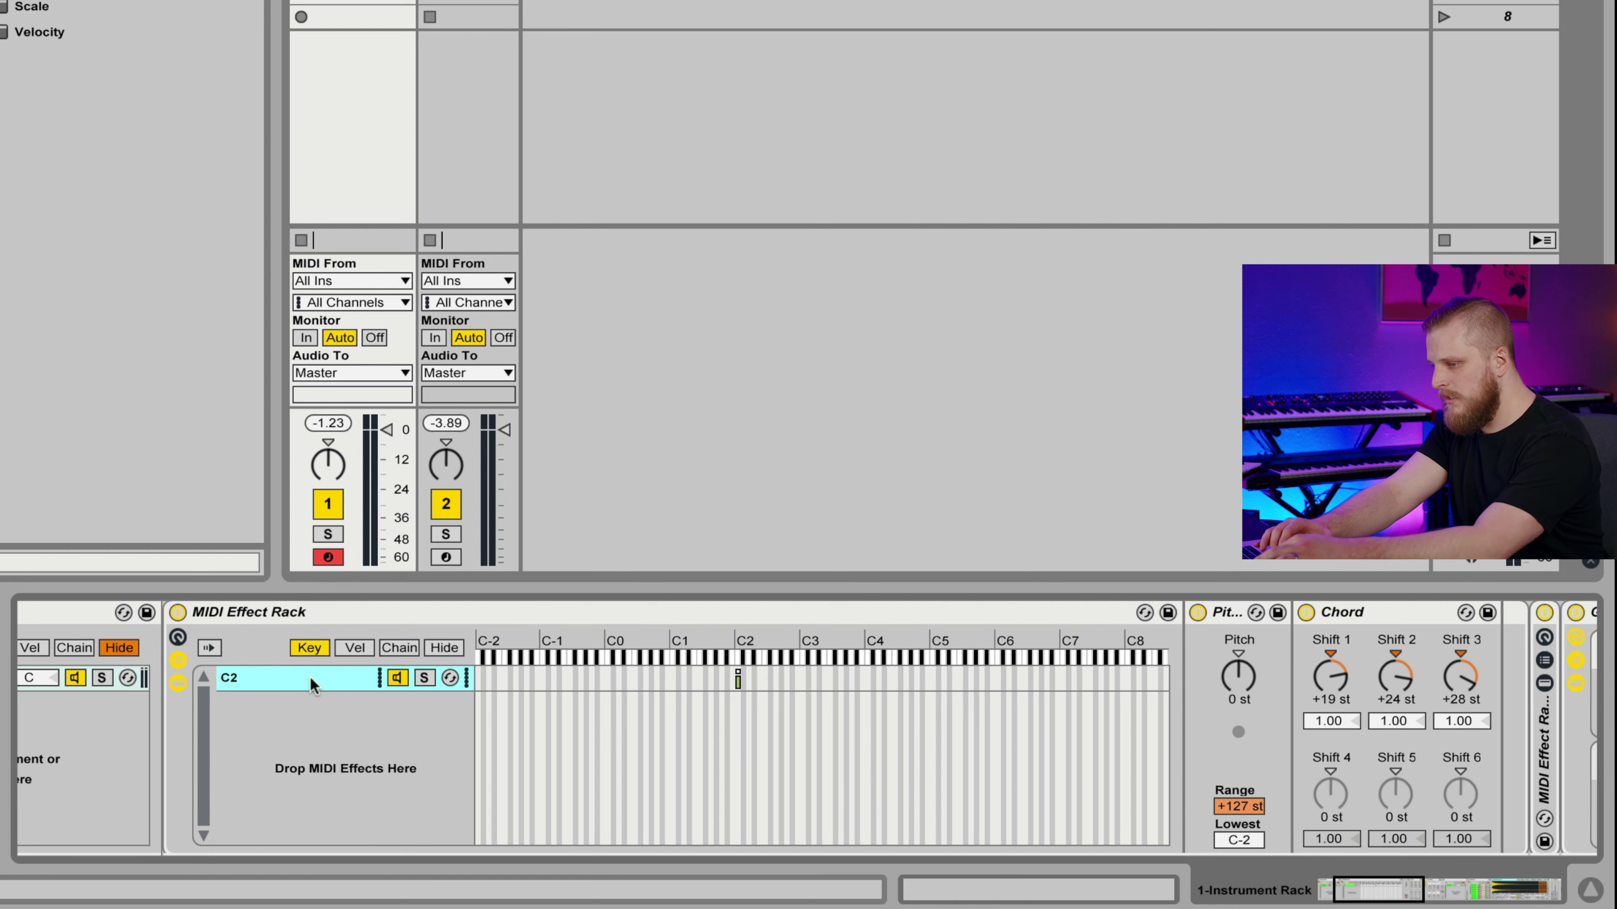
key(ctrl+d)
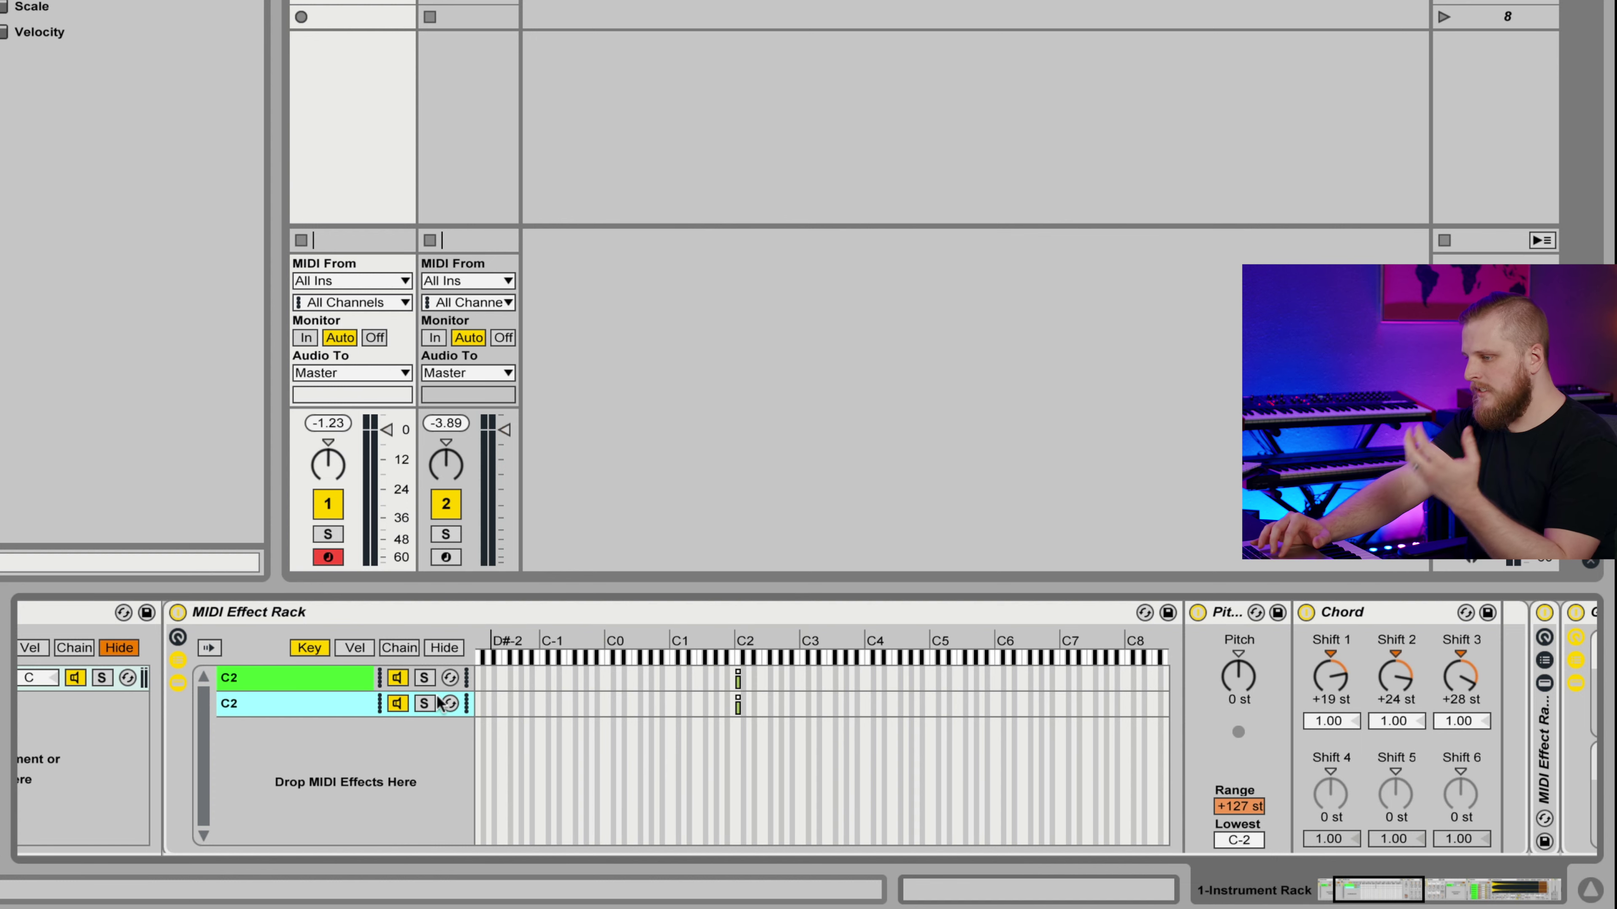
drag(737, 706, 763, 704)
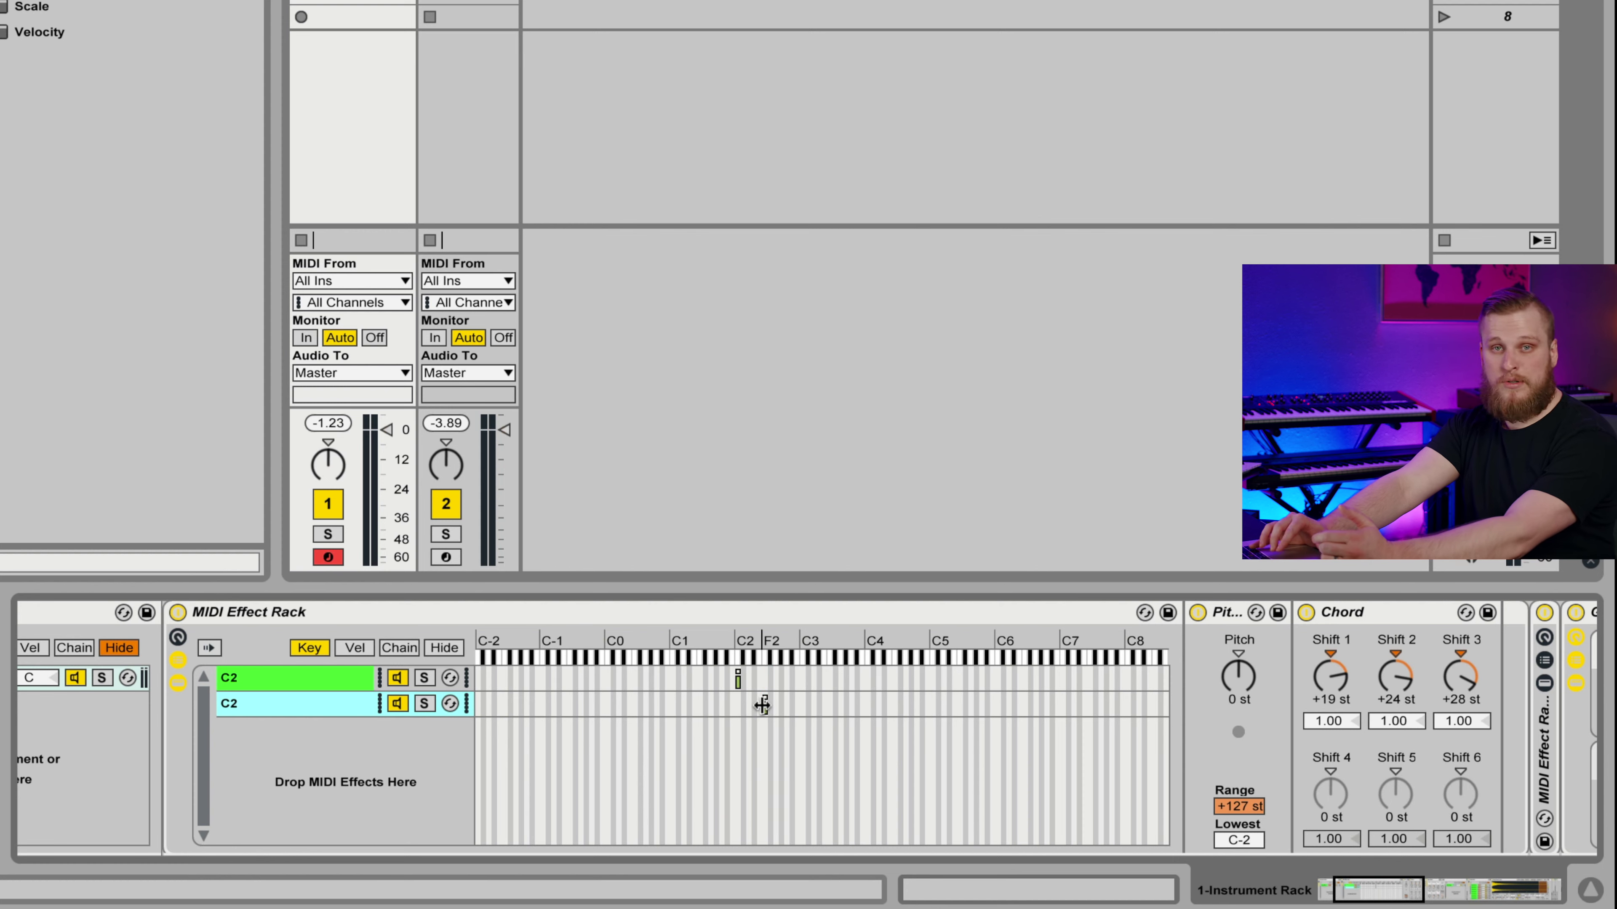
double_click(279, 703)
text(F2)
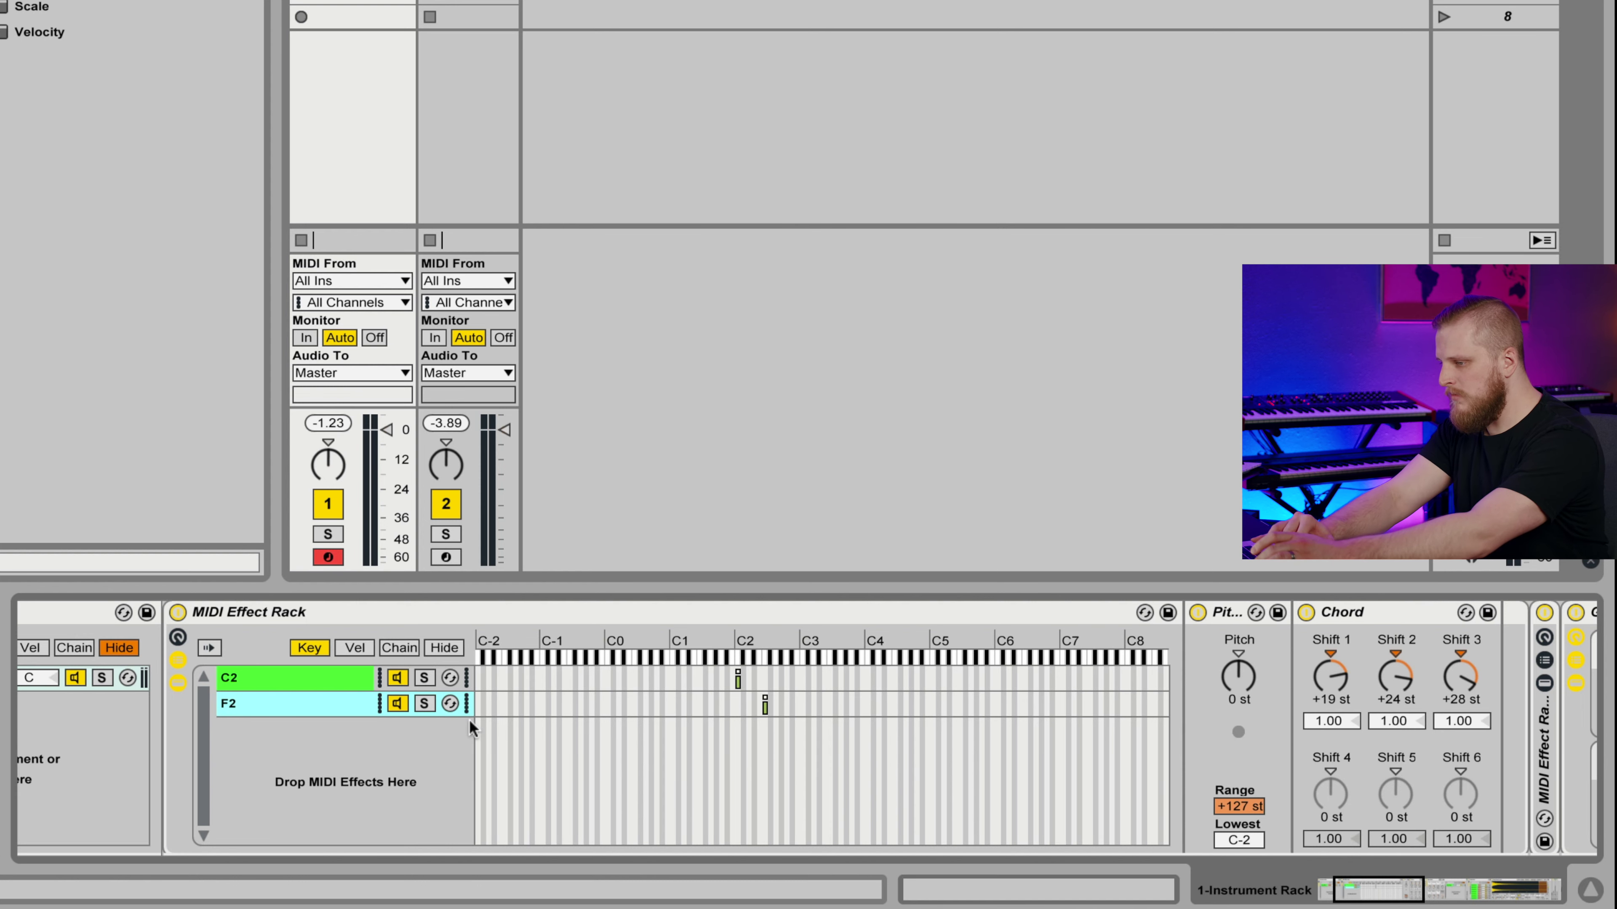
scroll(469, 719, right, 1)
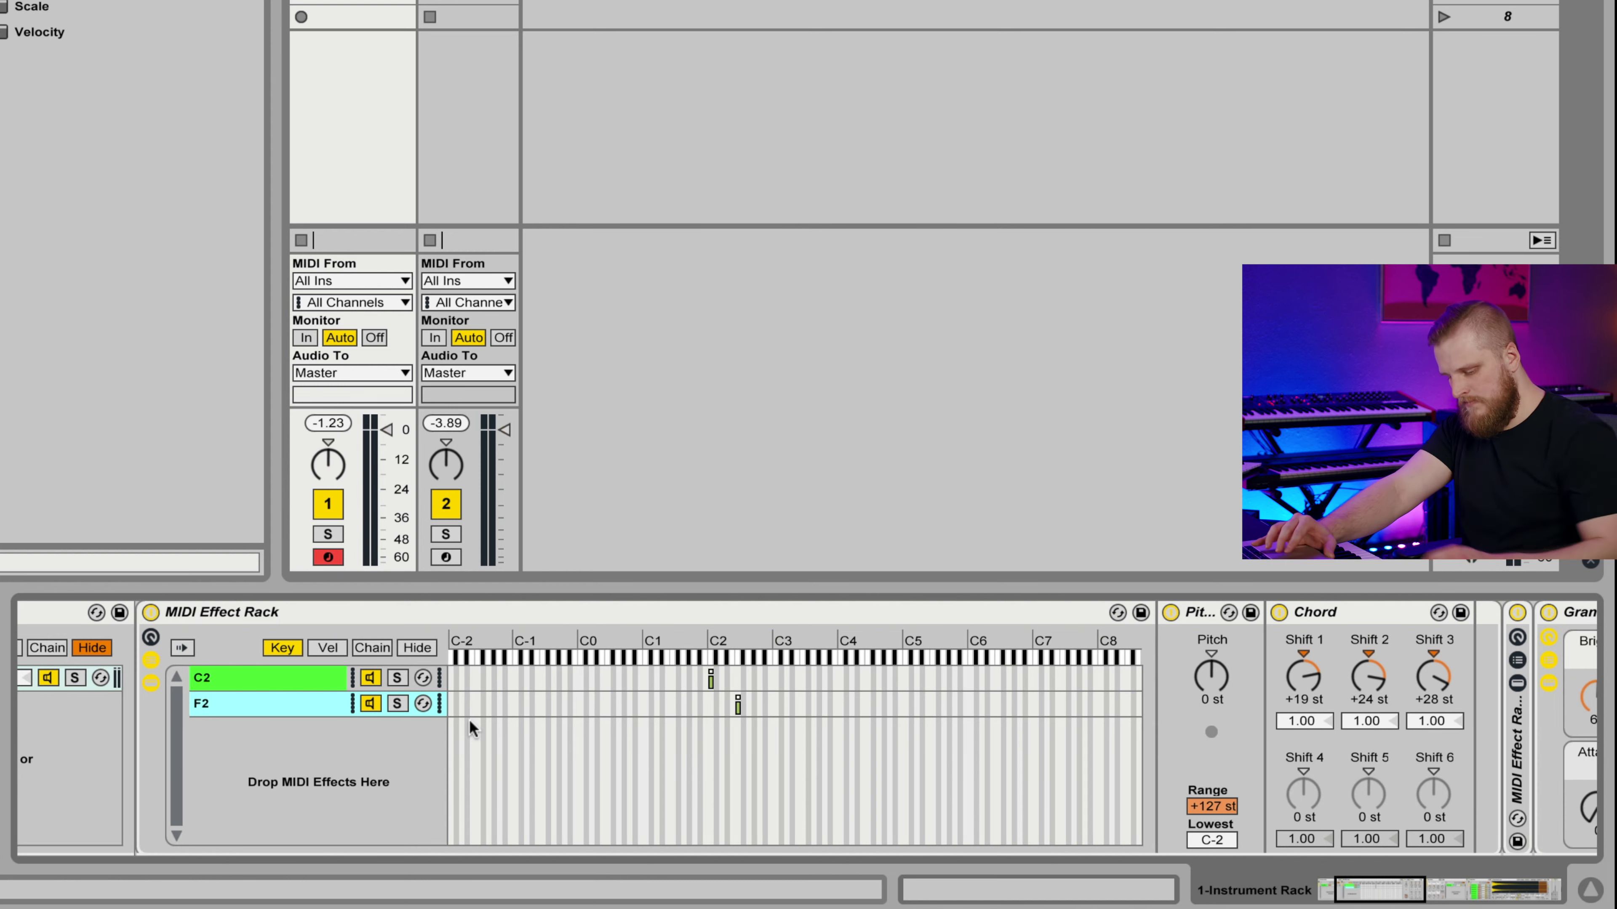
scroll(717, 647, right, 8)
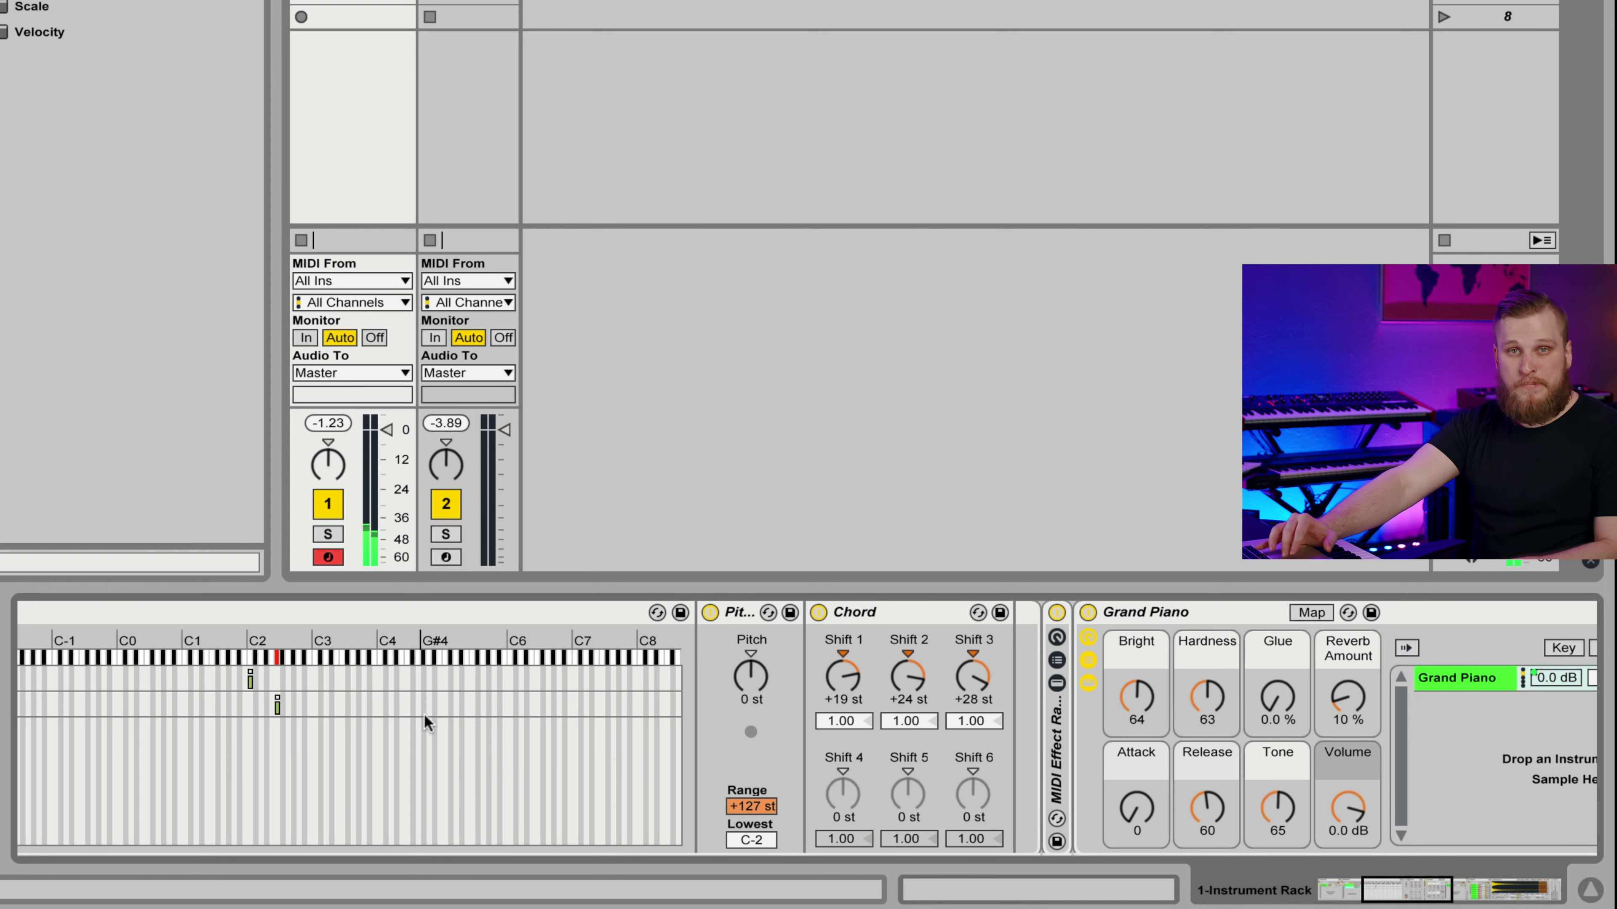
Set the F2 chain's Chord Shift 2 to +26 st and Shift 3 to +35 st.
scroll(423, 714, left, 4)
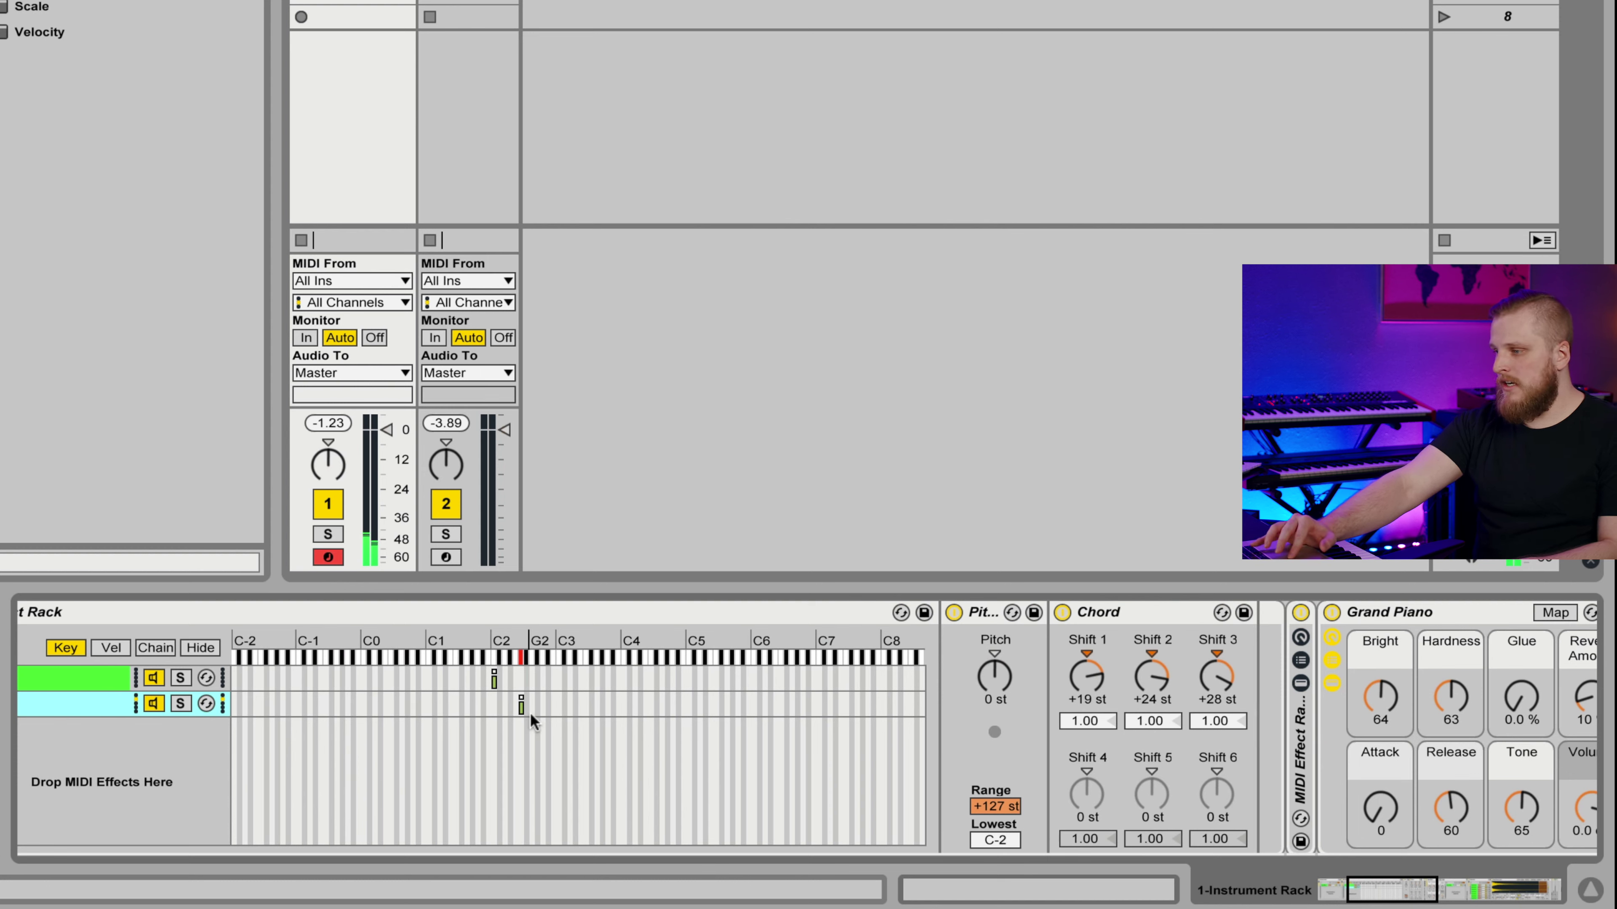
click(1217, 680)
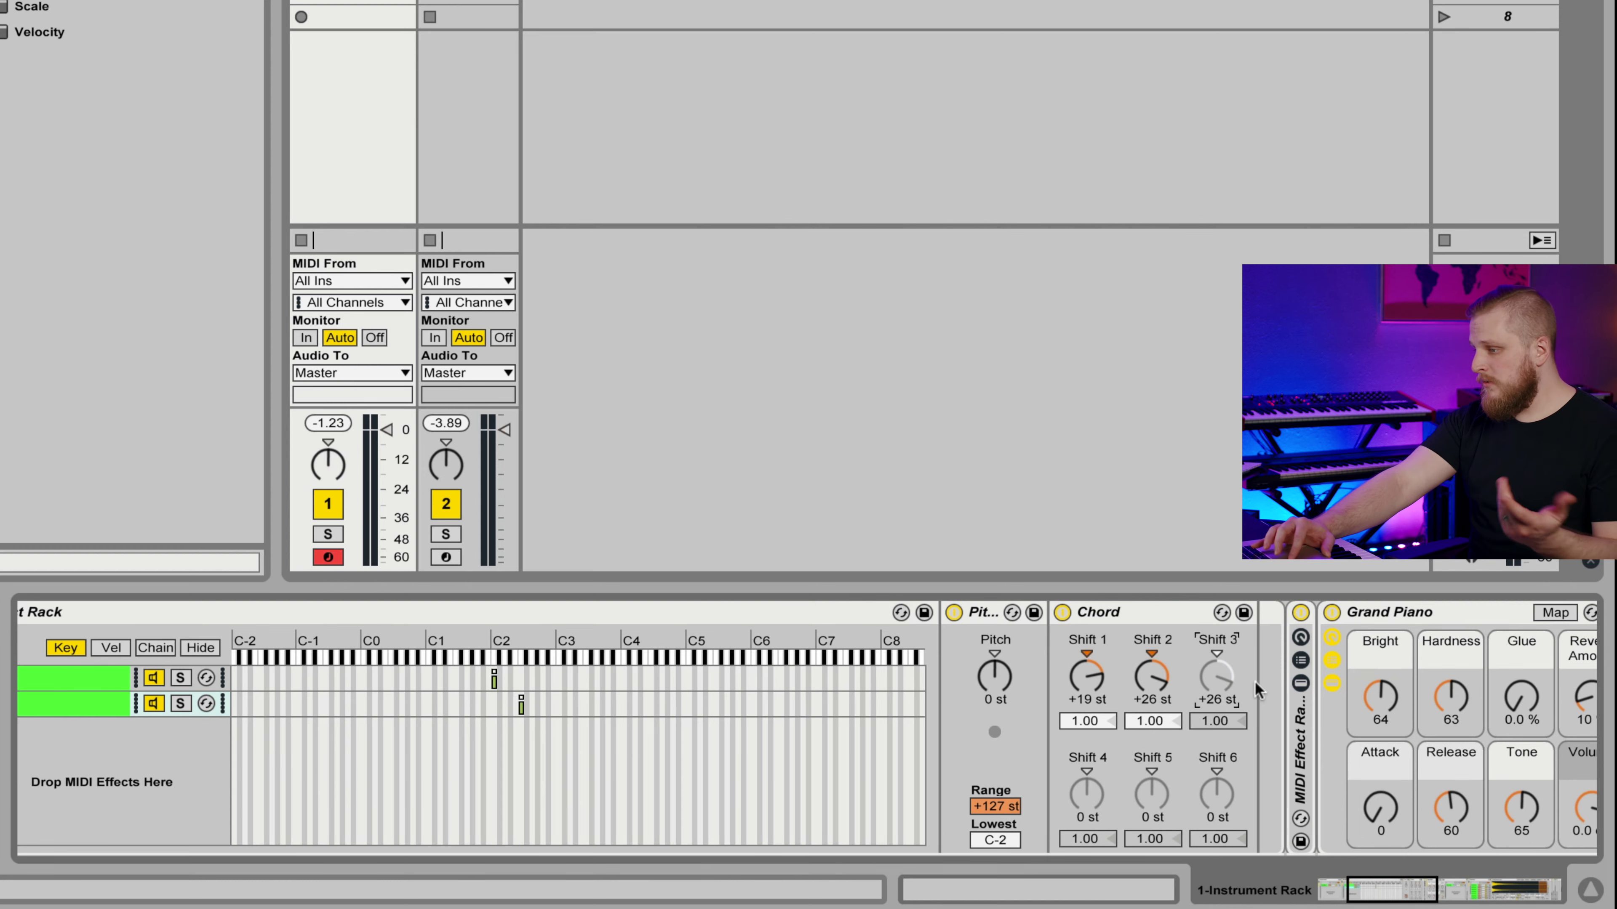
drag(1207, 679, 1219, 683)
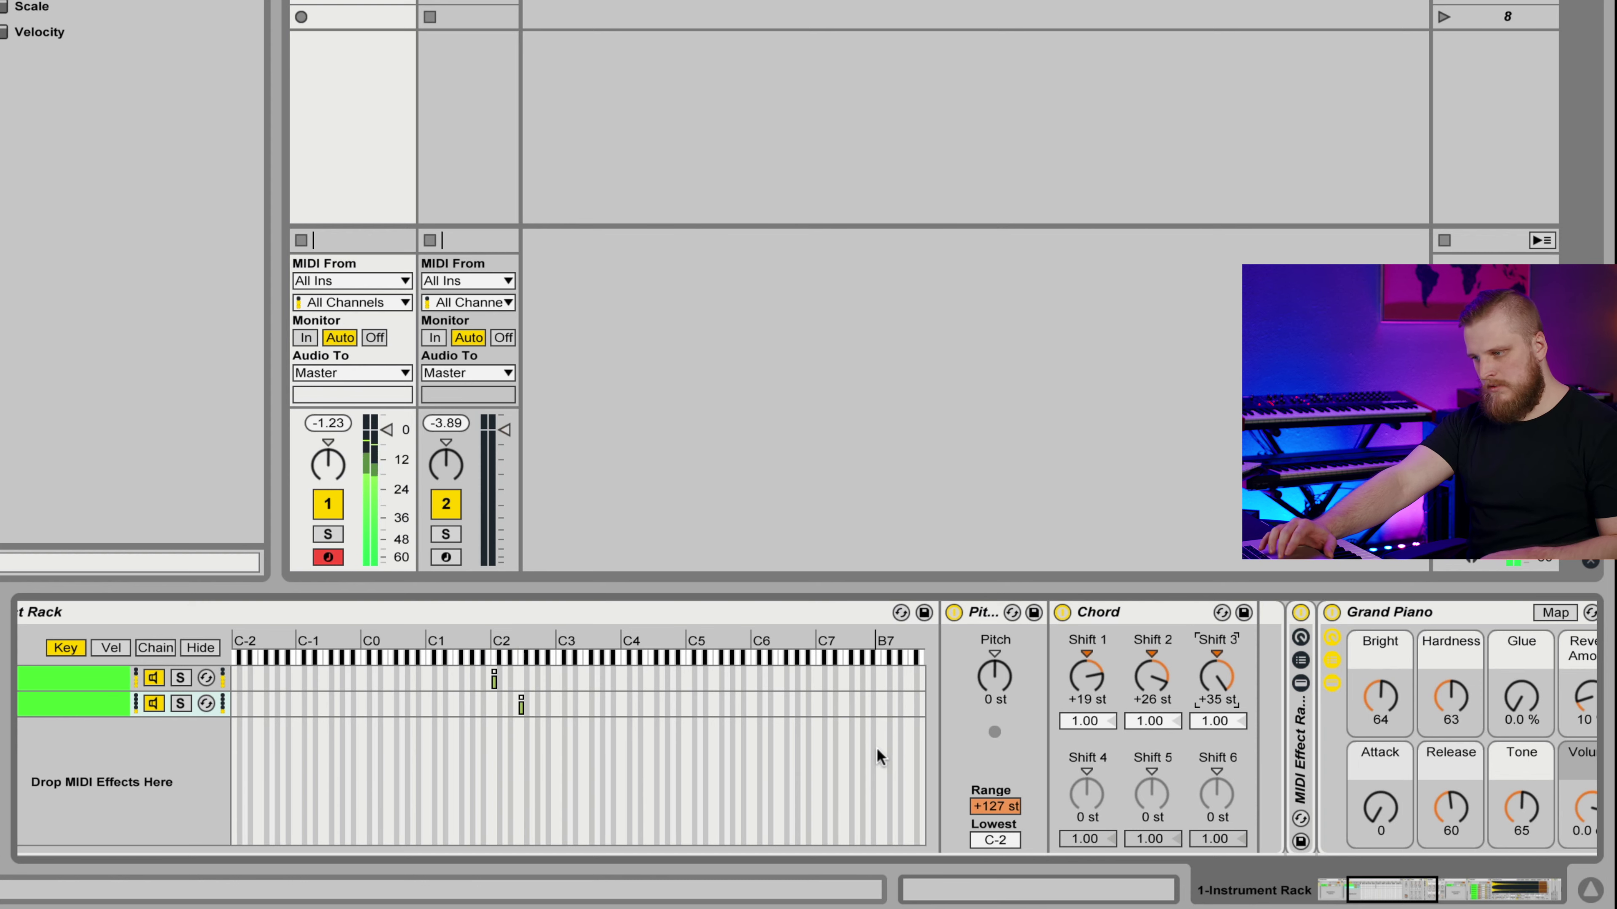
scroll(670, 725, left, 3)
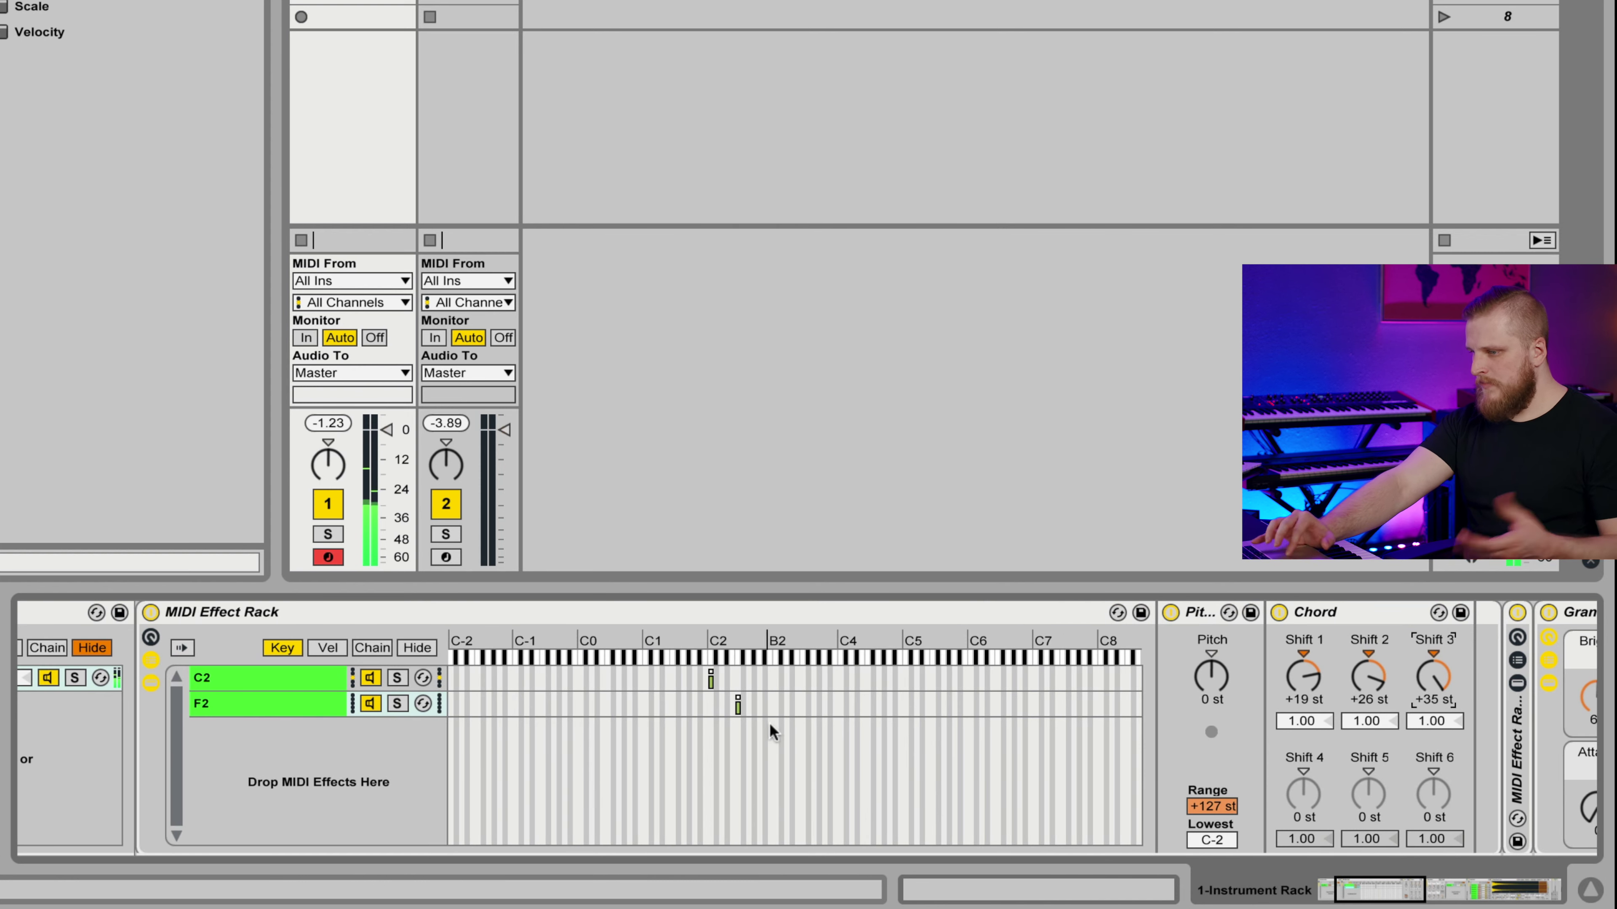
Duplicate the F2 chain into a new G2 chain keyed only to G2.
click(270, 703)
key(ctrl+d)
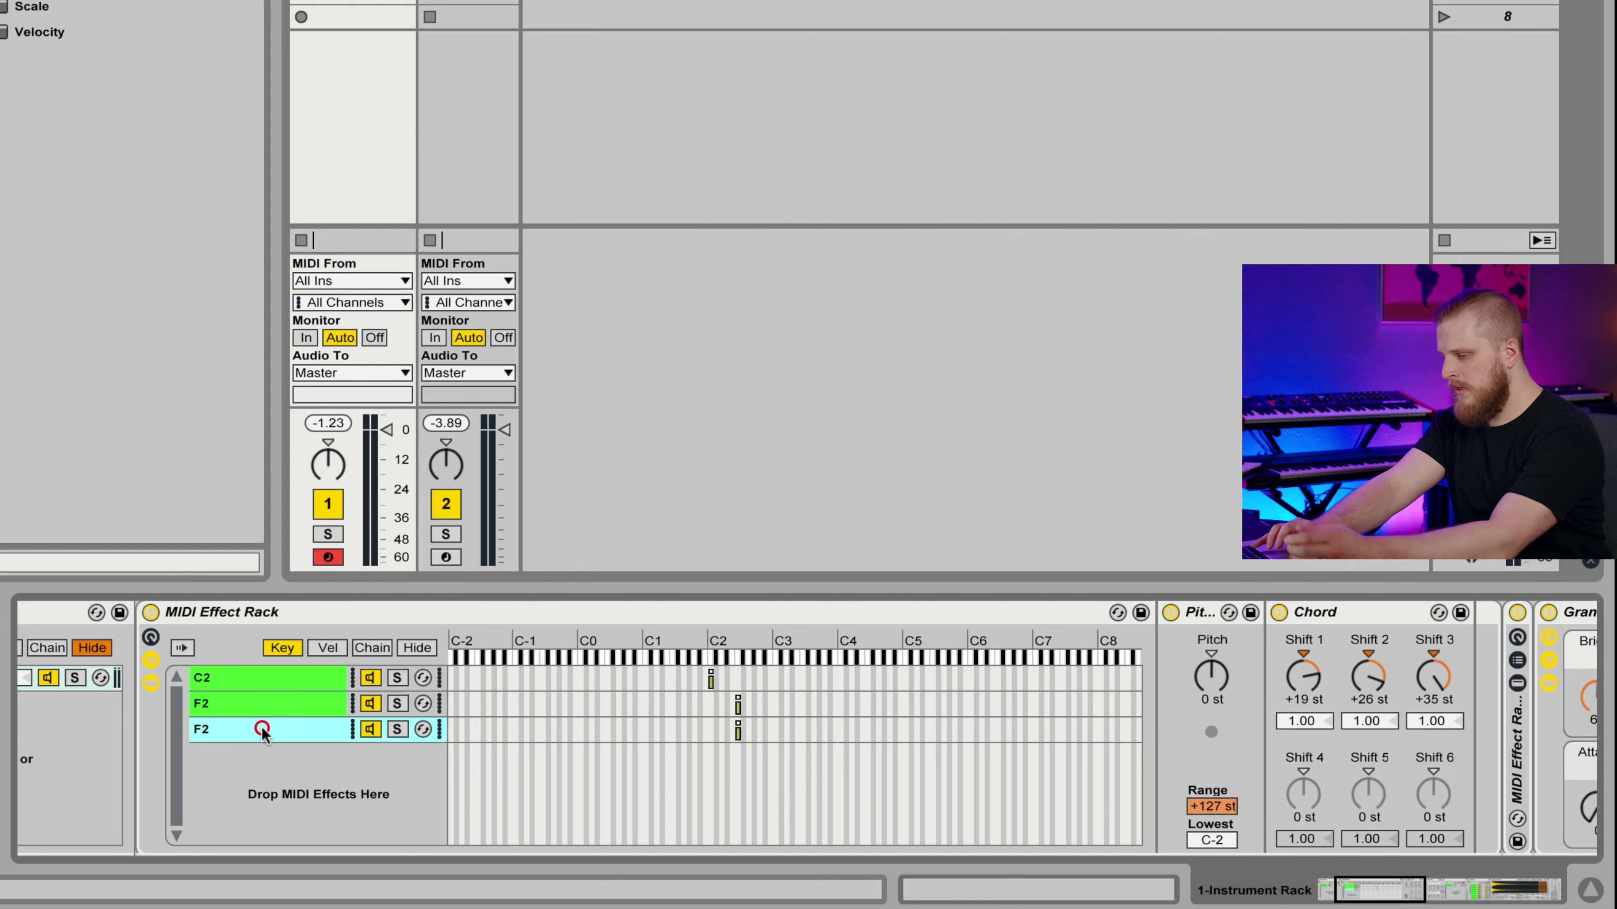
click(262, 729)
key(ctrl+r)
text(G)
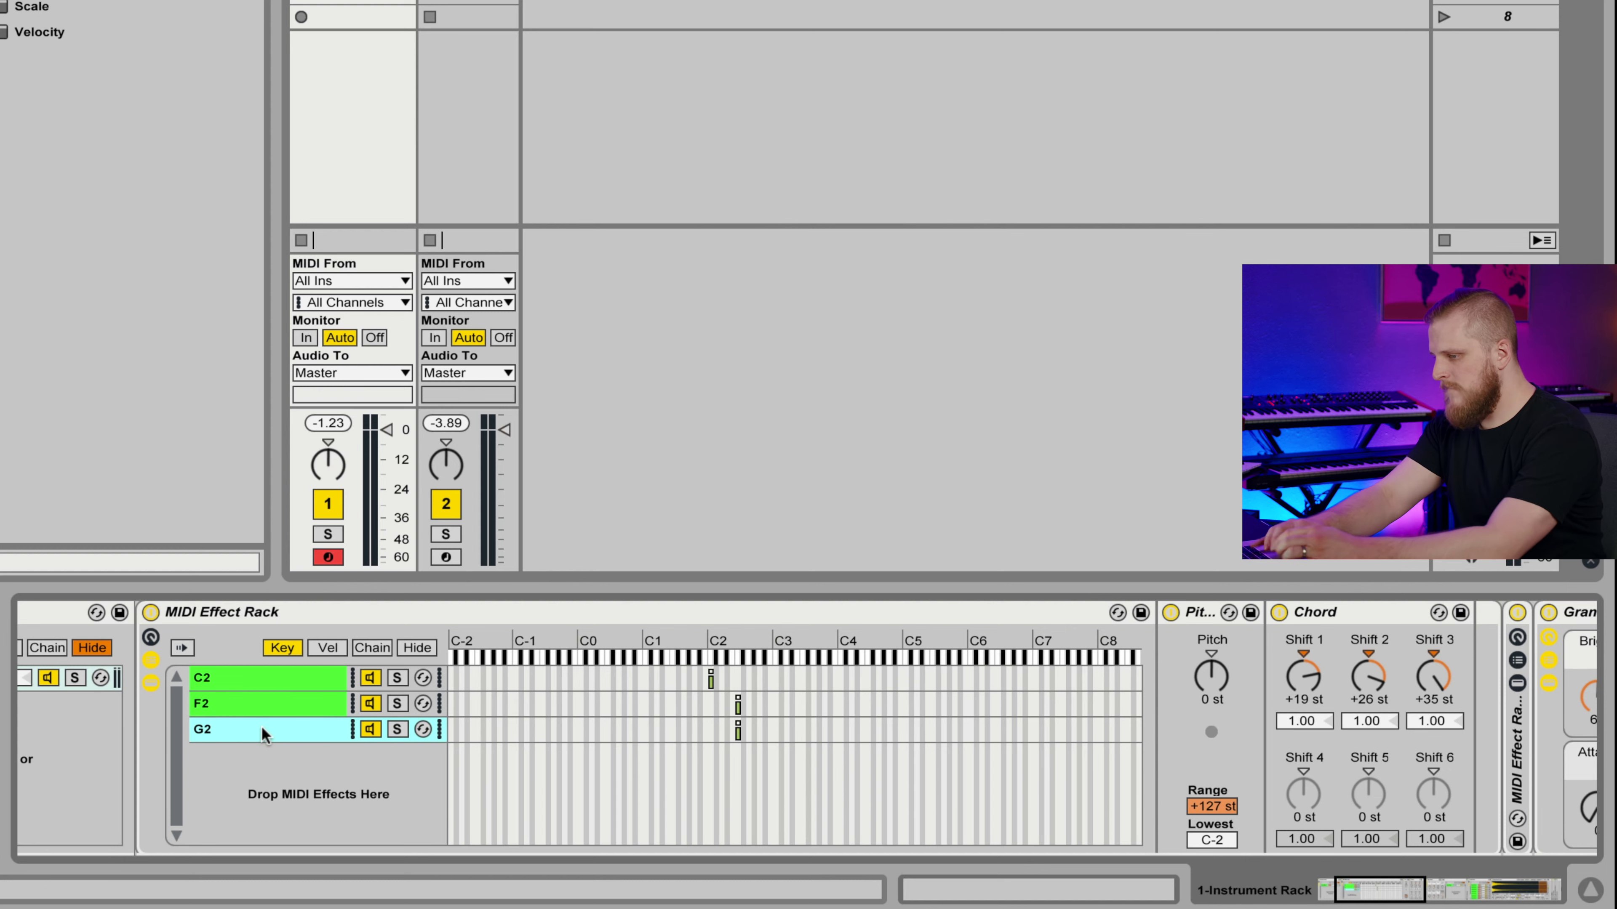
drag(737, 732, 748, 734)
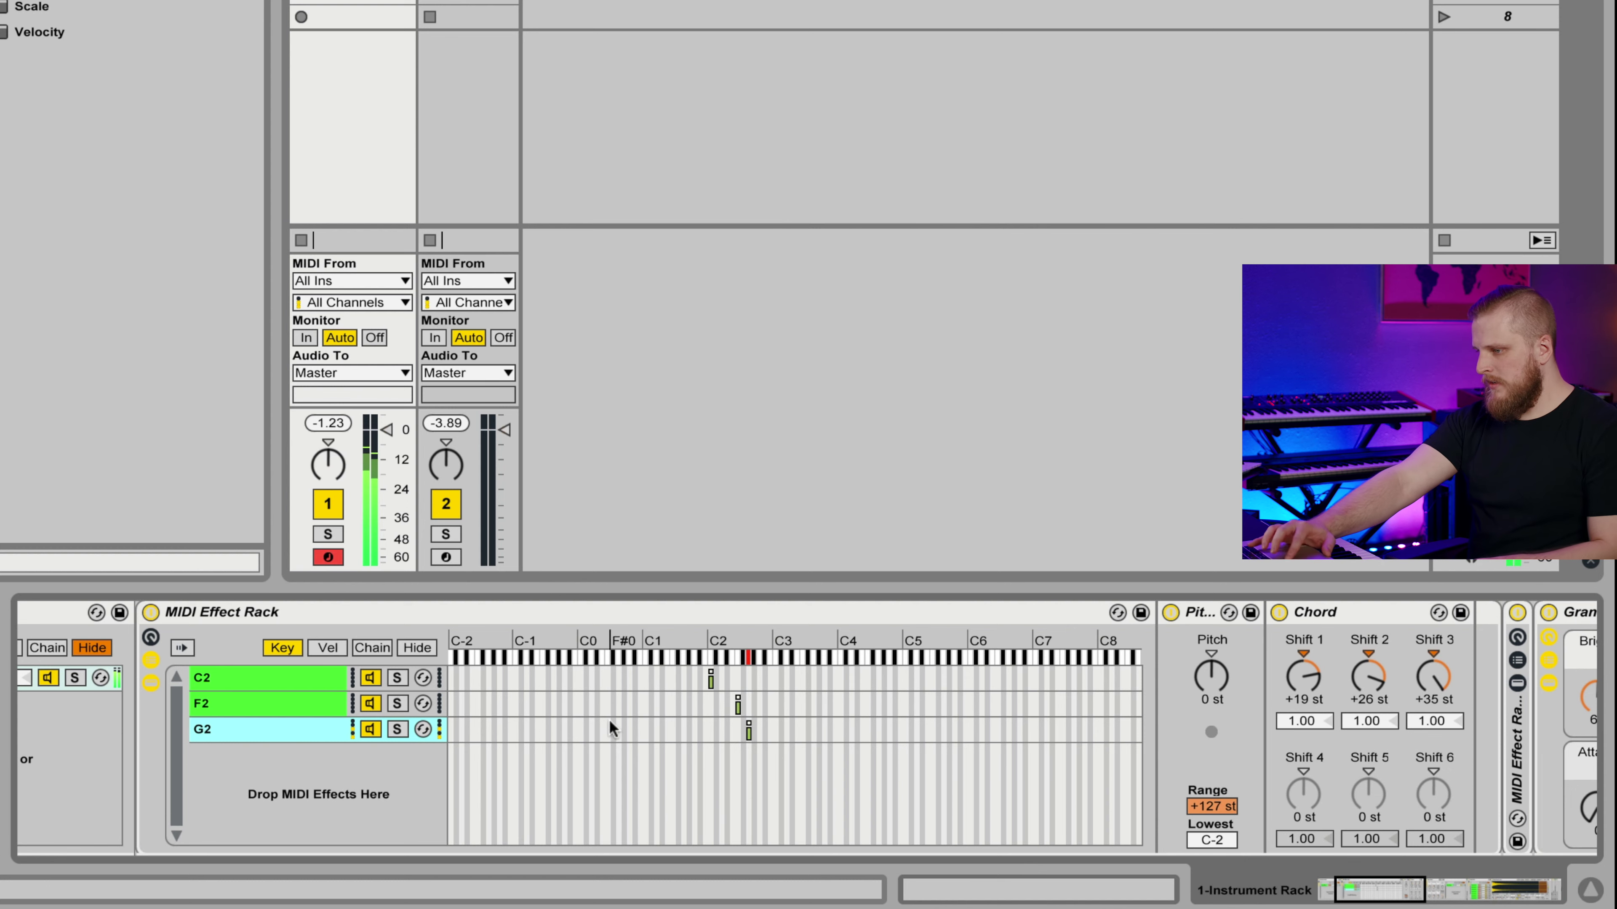
click(282, 737)
Set the G2 chain's Chord Shift 3 to +36 st and Shift 2 to +24 st.
click(1435, 679)
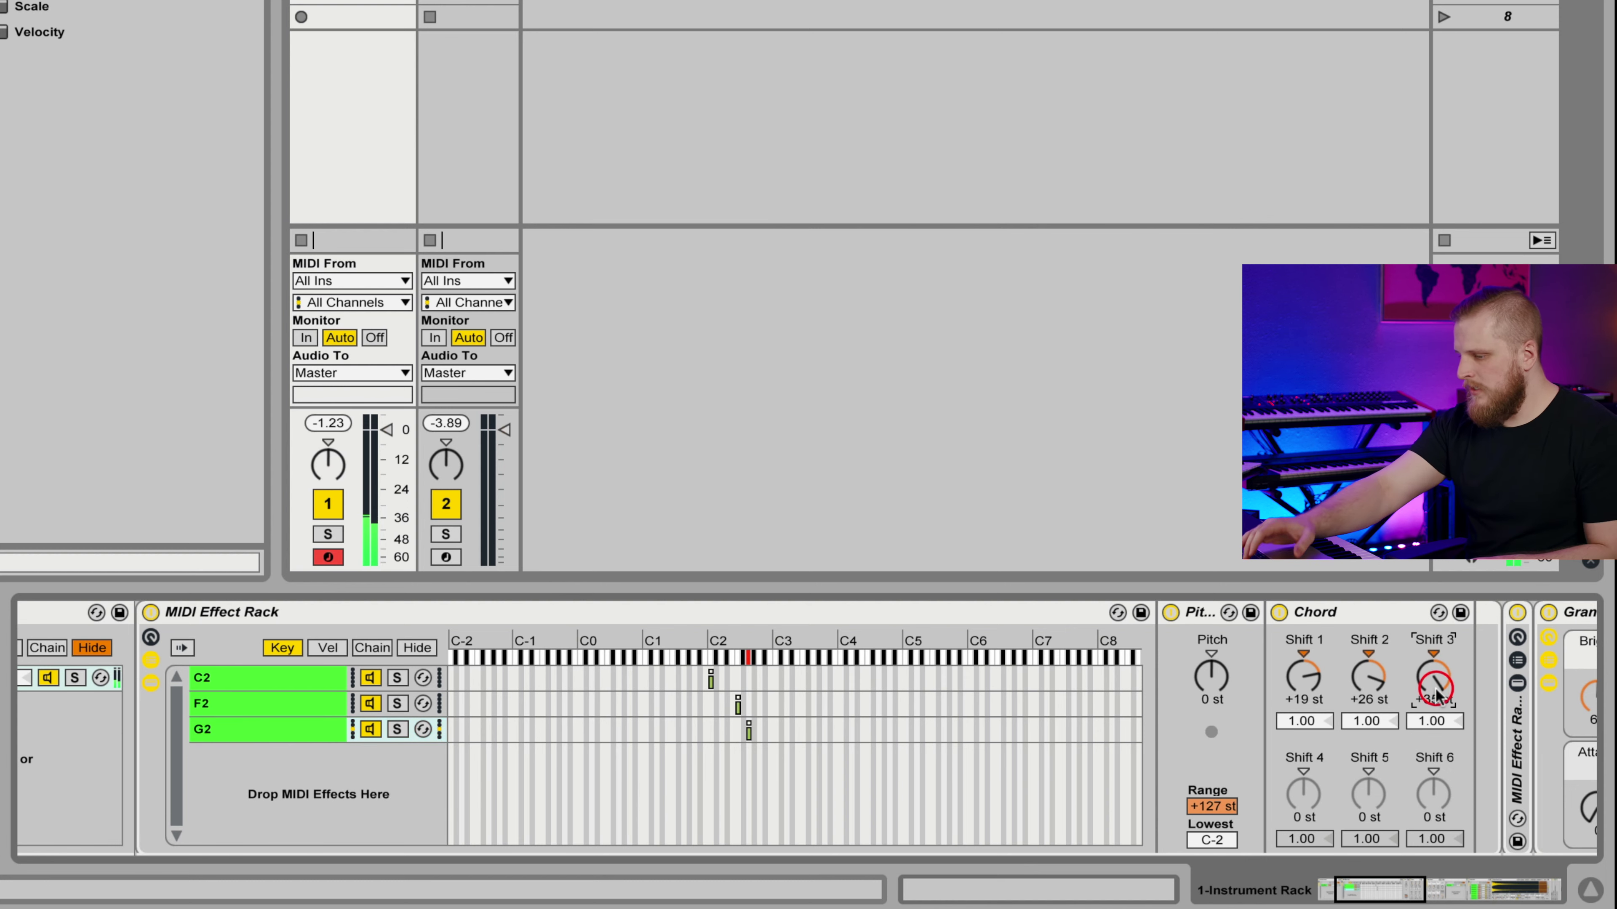
text(36)
key(Return)
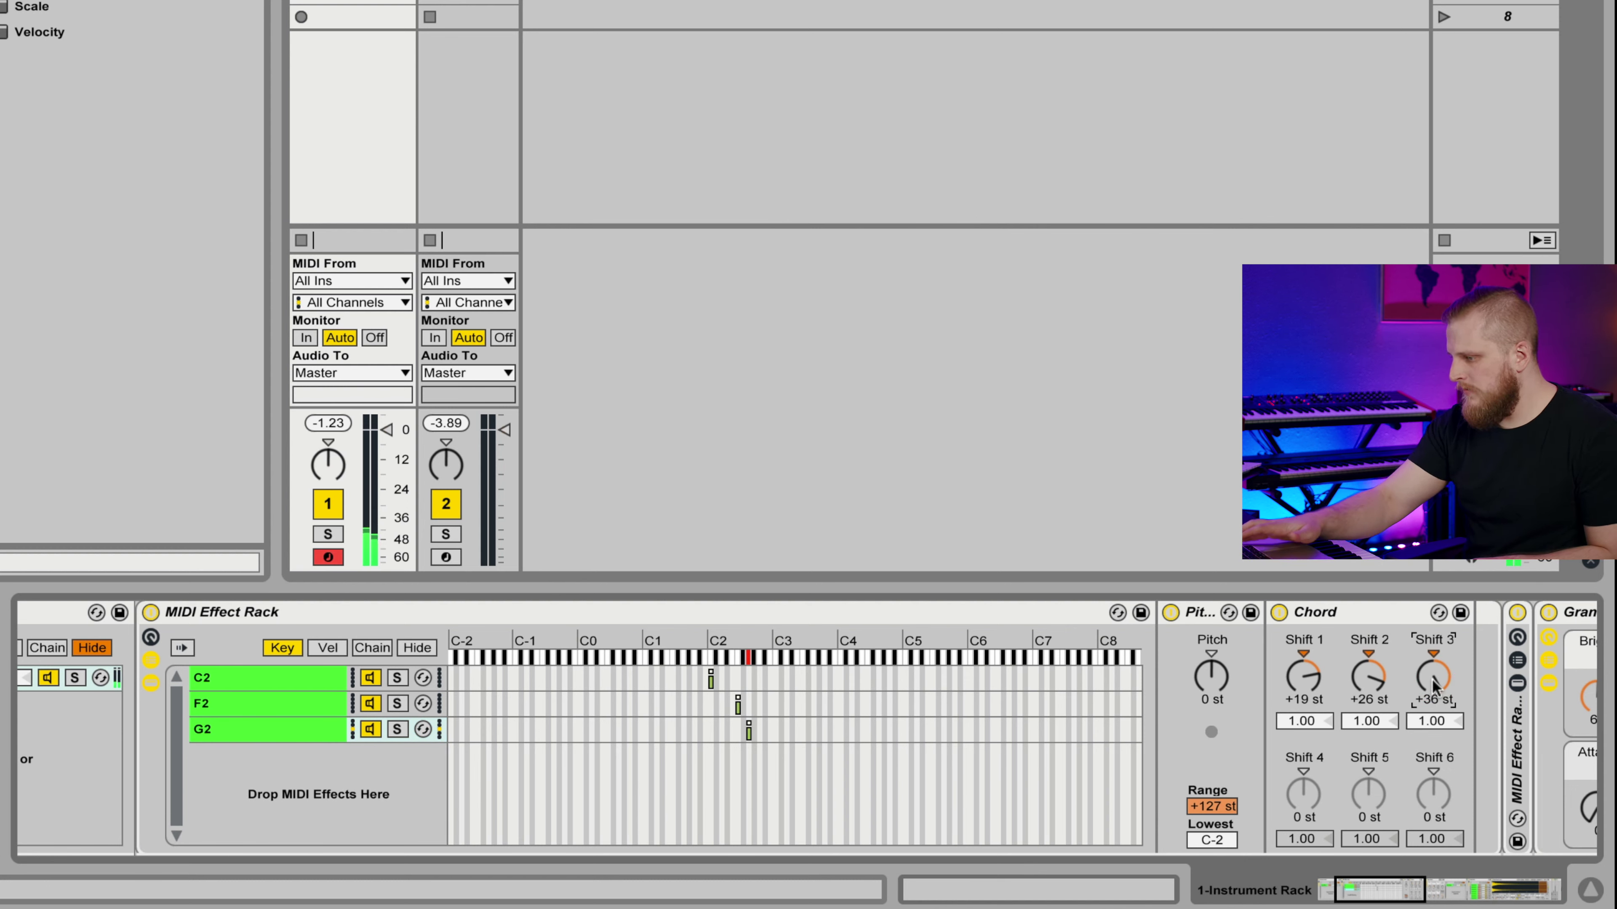
click(1369, 678)
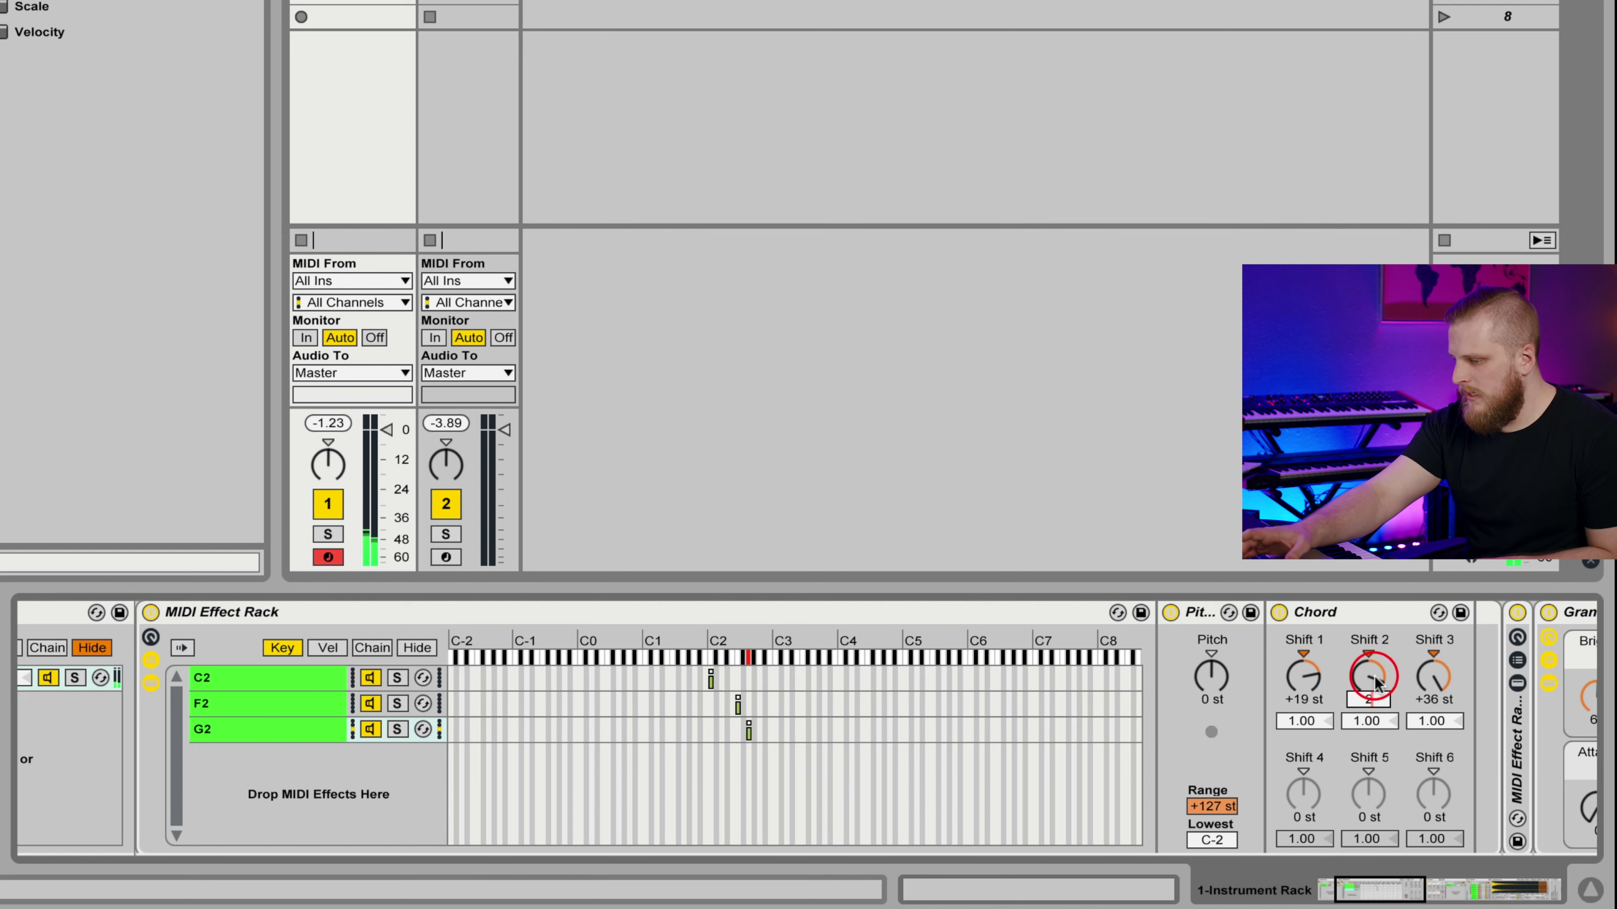
text(24)
key(Return)
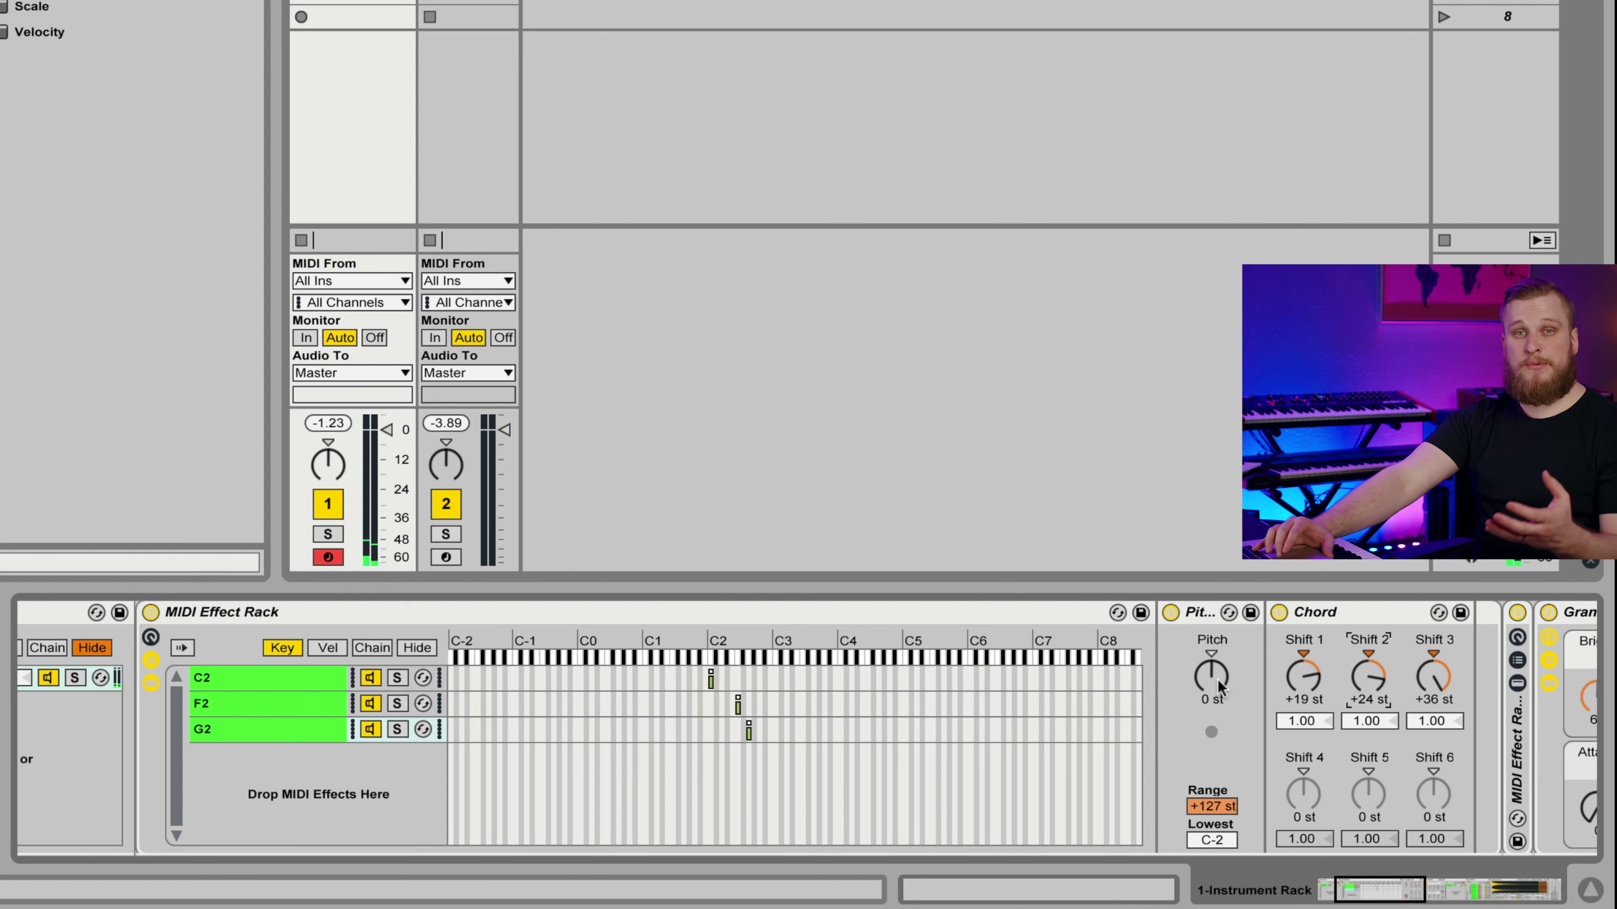
Set the G2 chain's Pitch to -12 st, trying Shift 4 at -12 st before returning it to 0.
click(1220, 688)
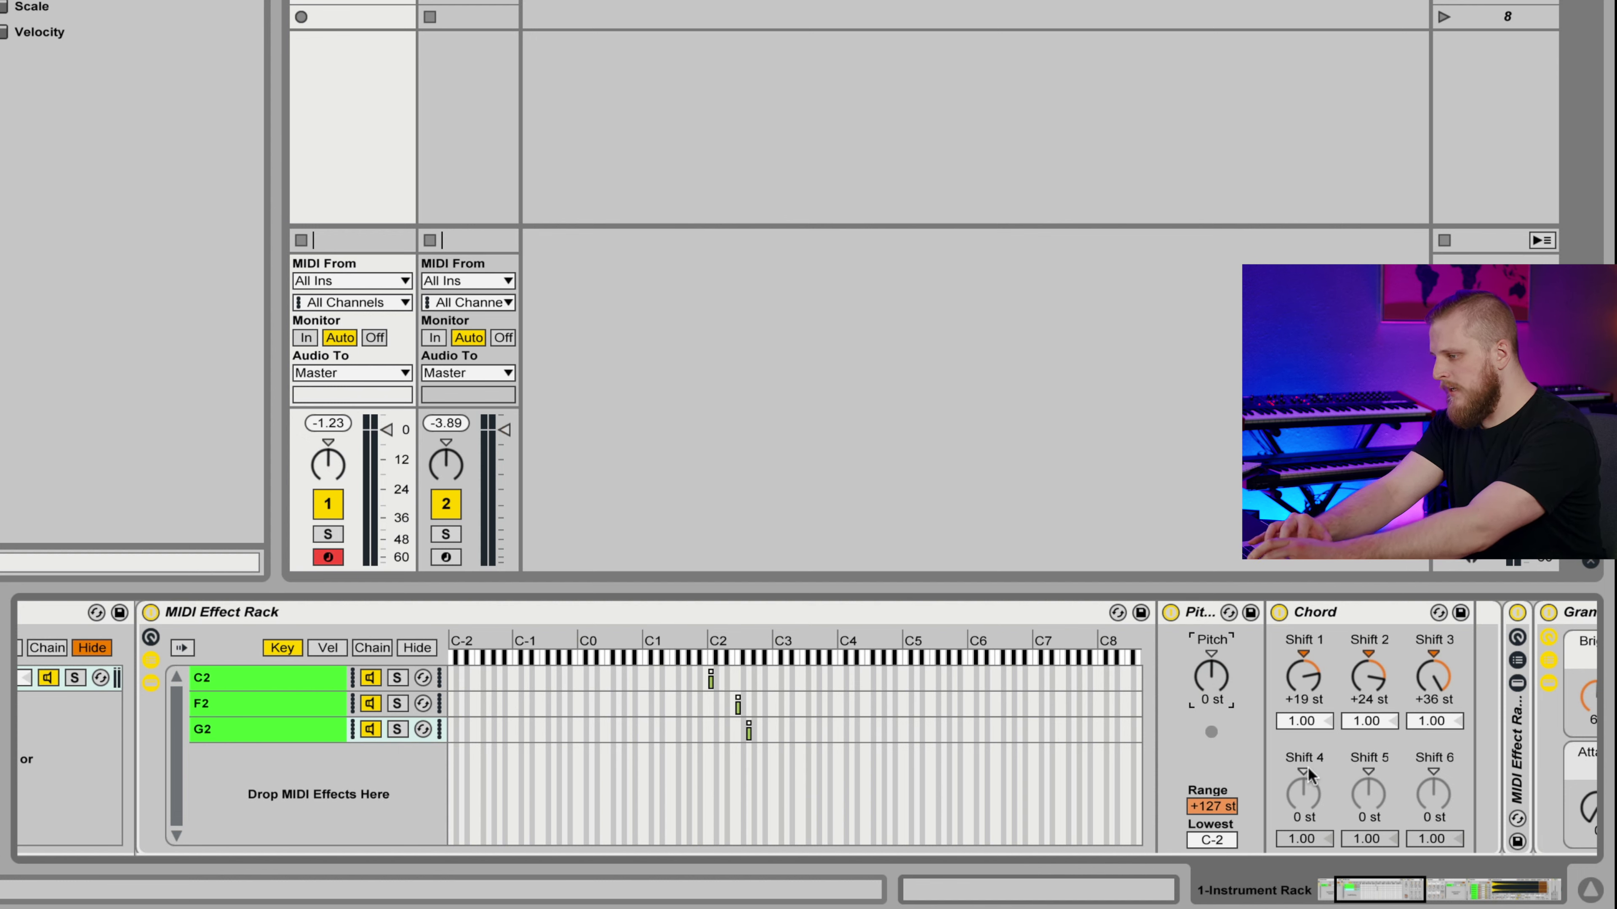
drag(1308, 774, 1316, 795)
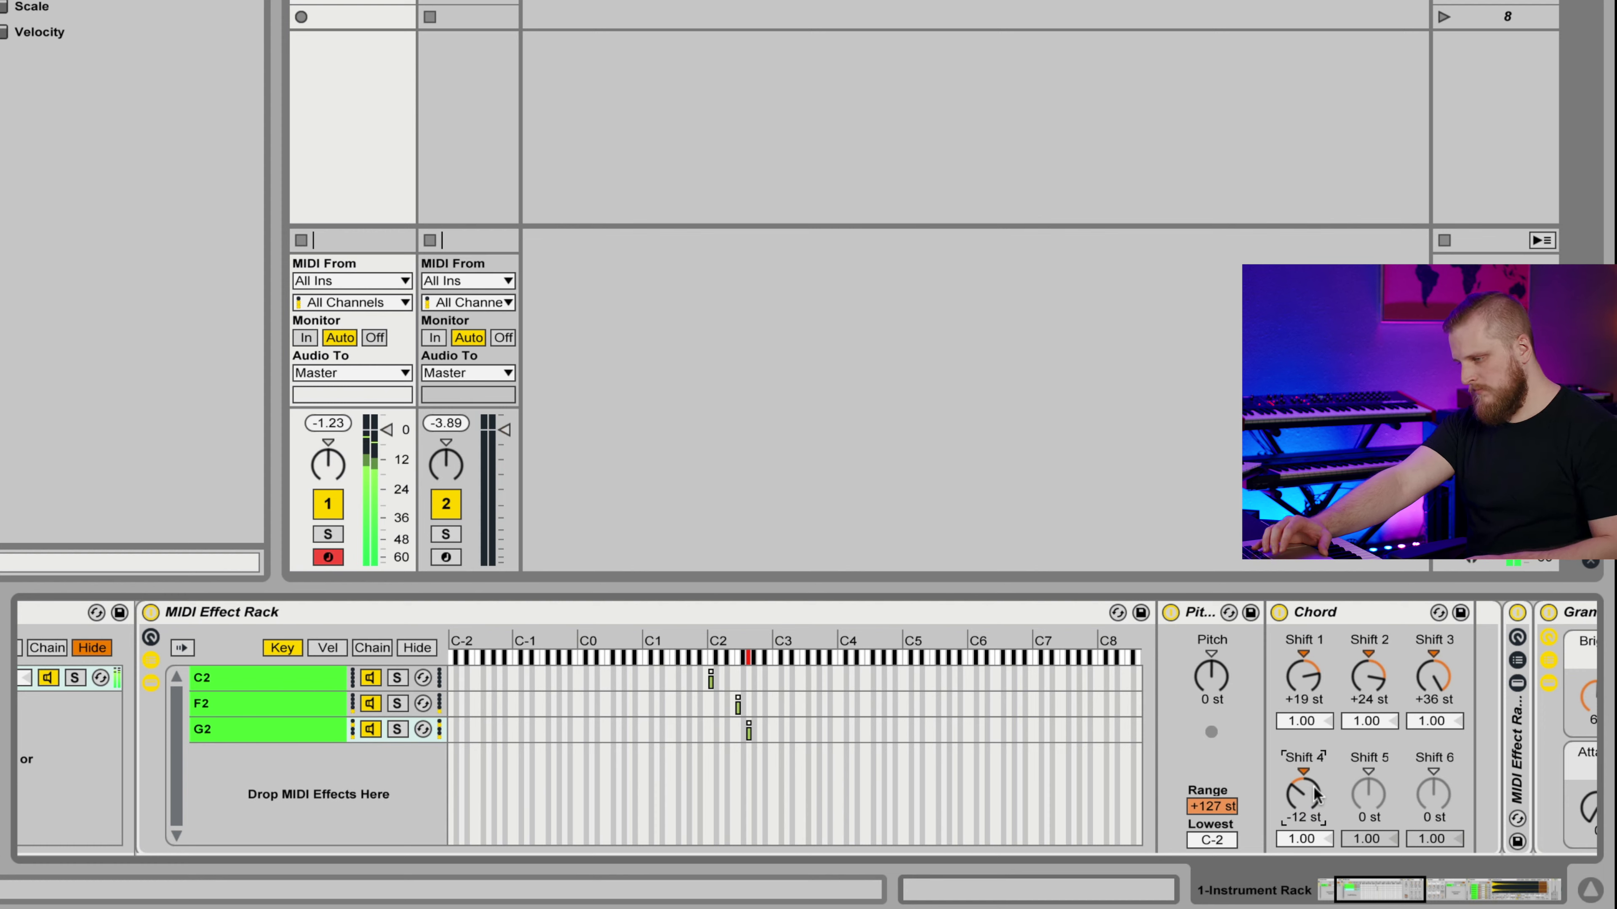
drag(1211, 676, 1210, 701)
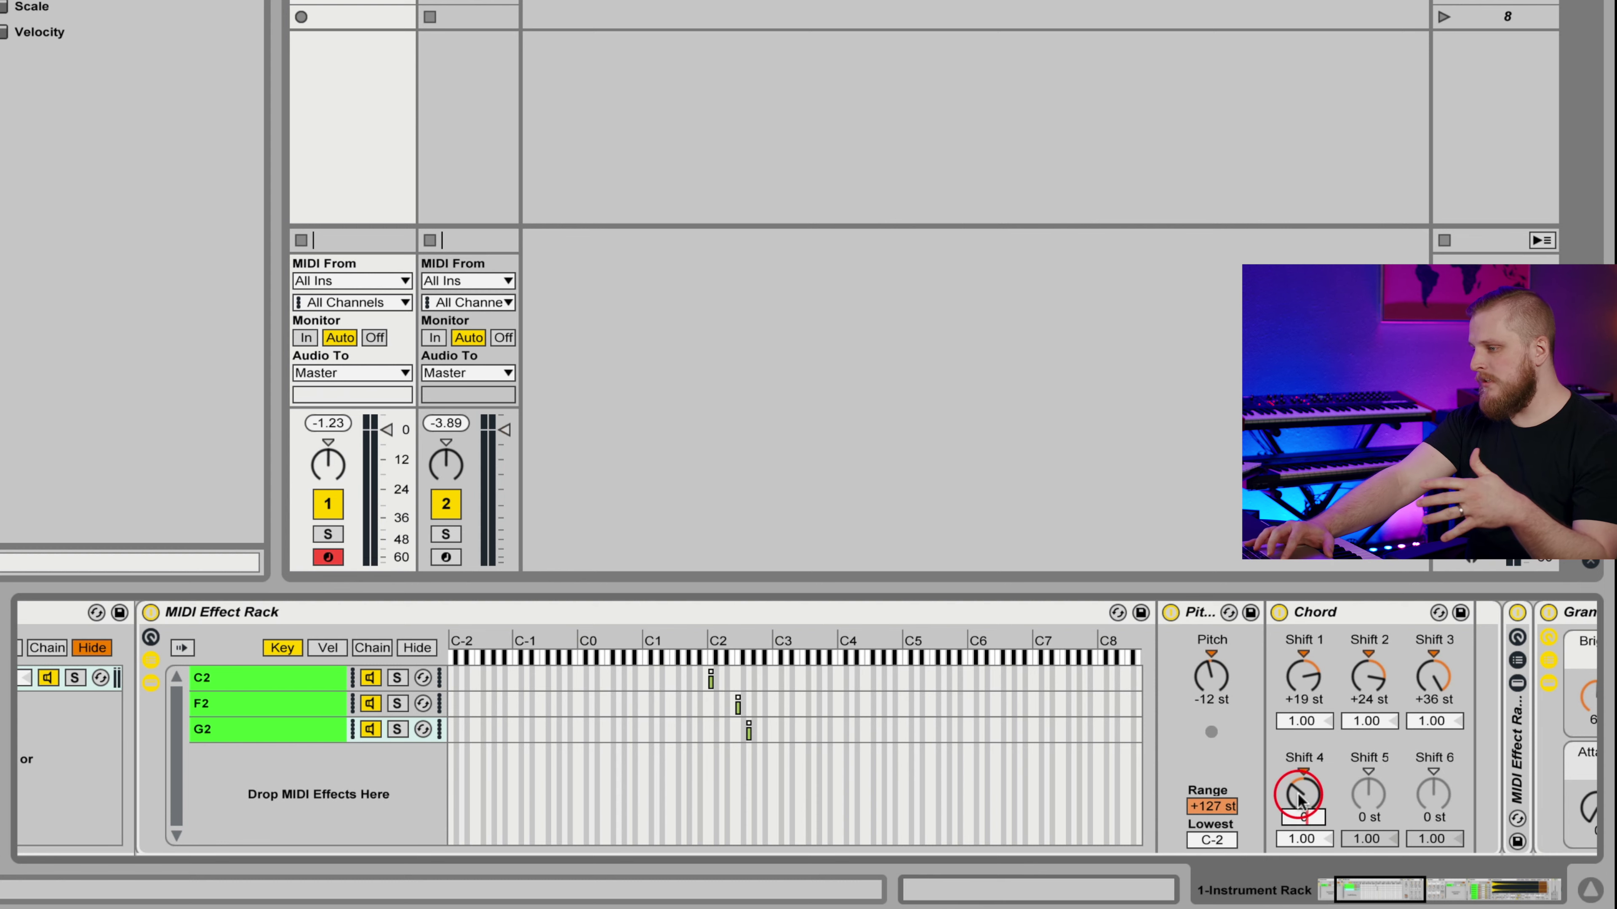
drag(1296, 800, 1296, 788)
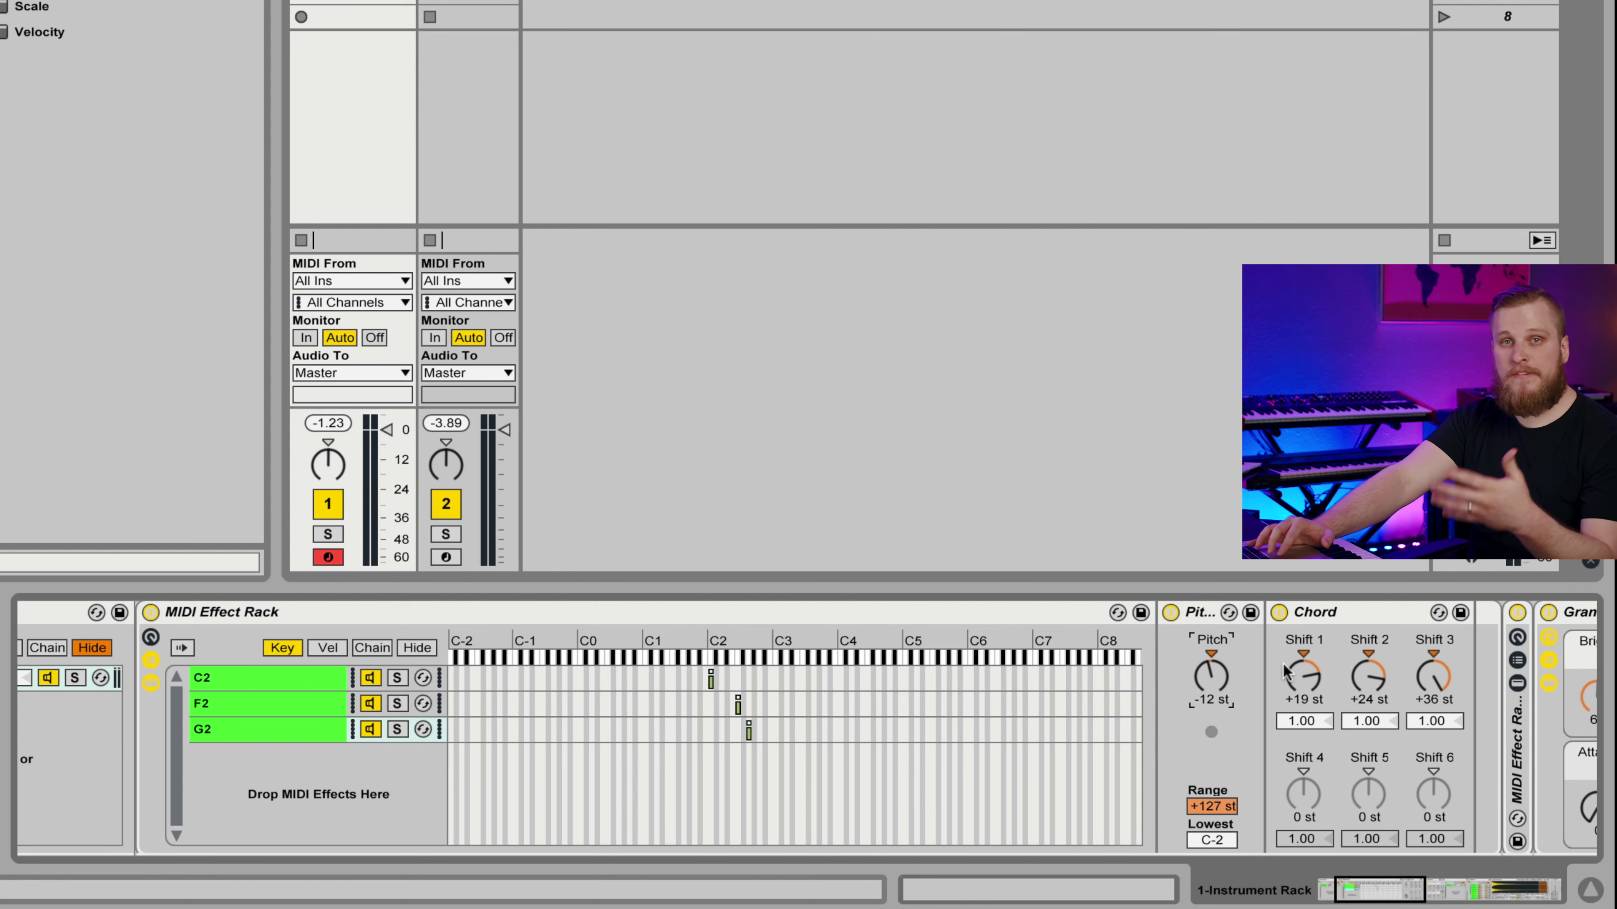
click(1303, 677)
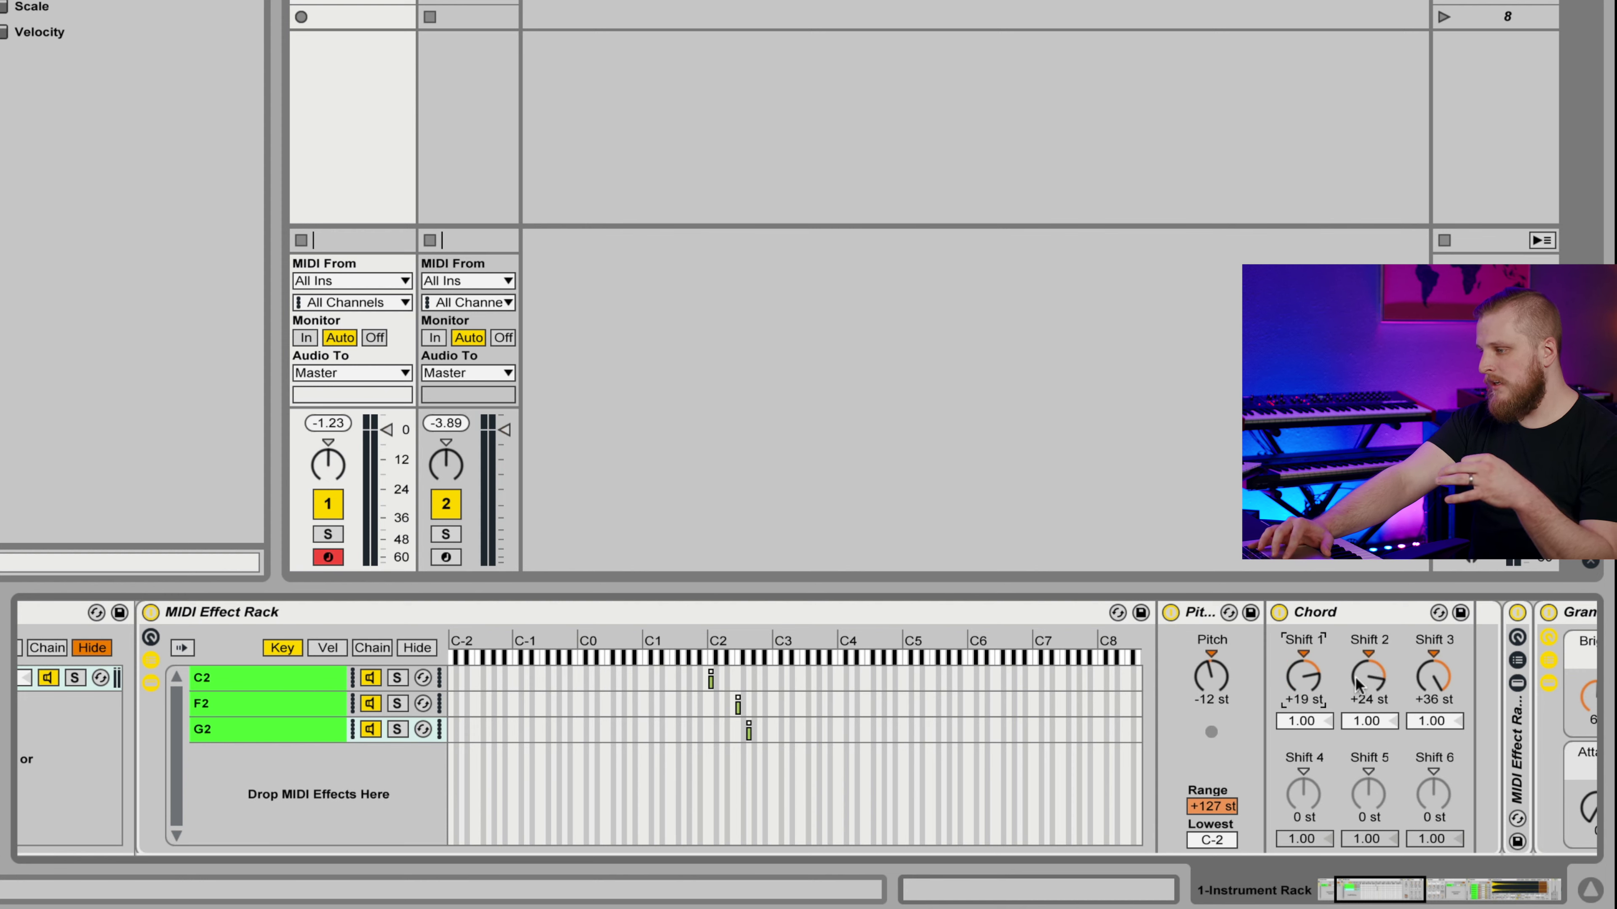
click(1302, 721)
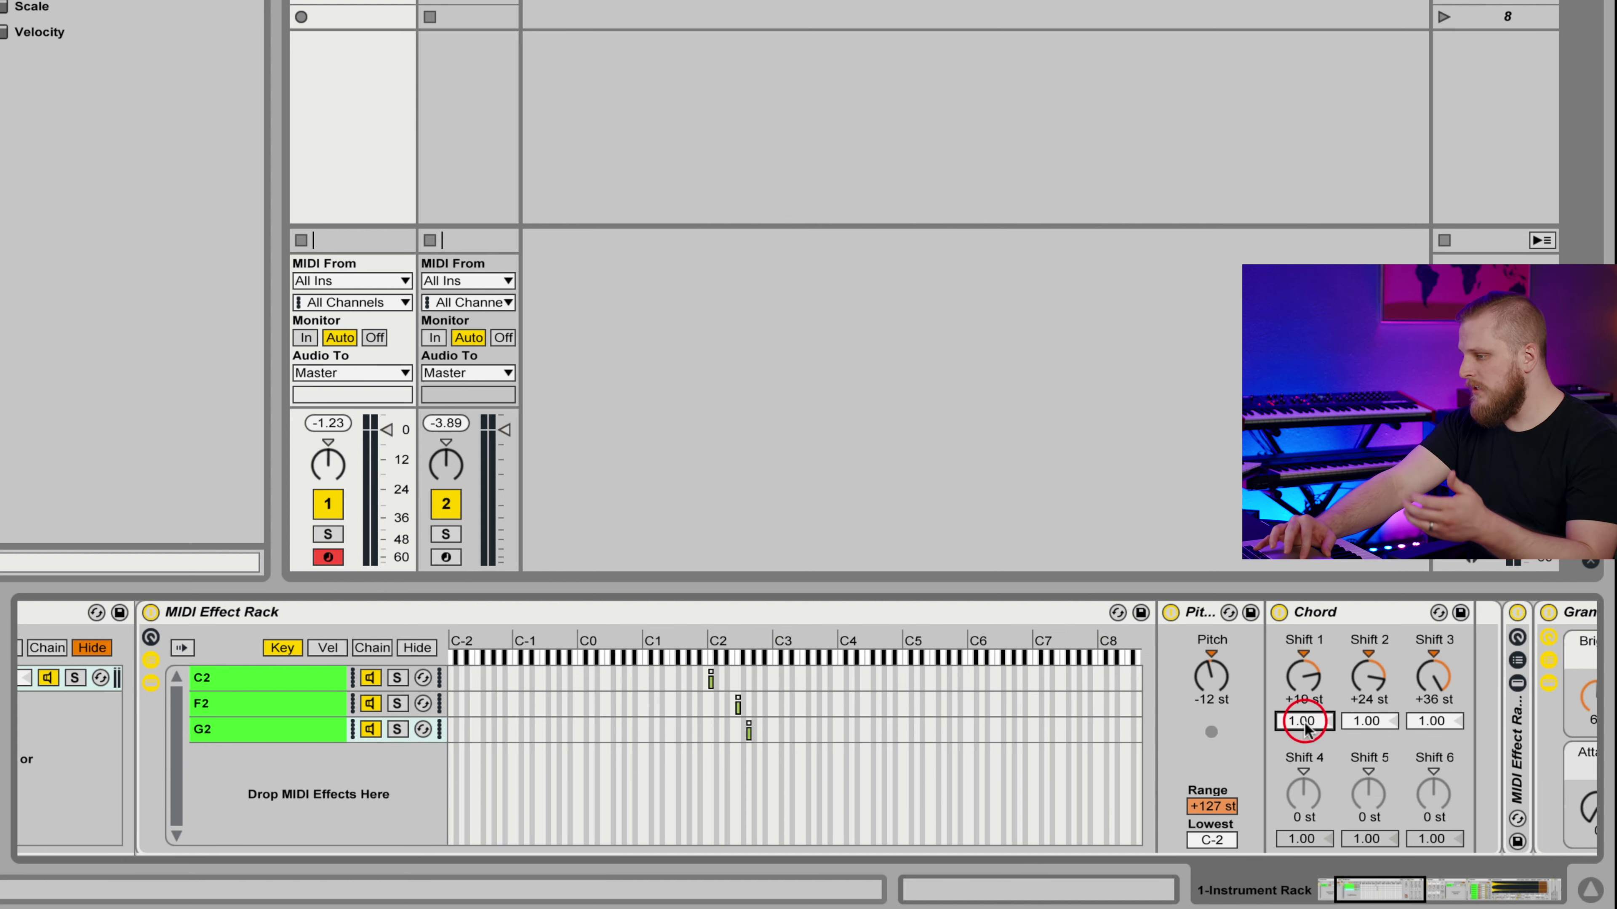
drag(1367, 721, 1369, 758)
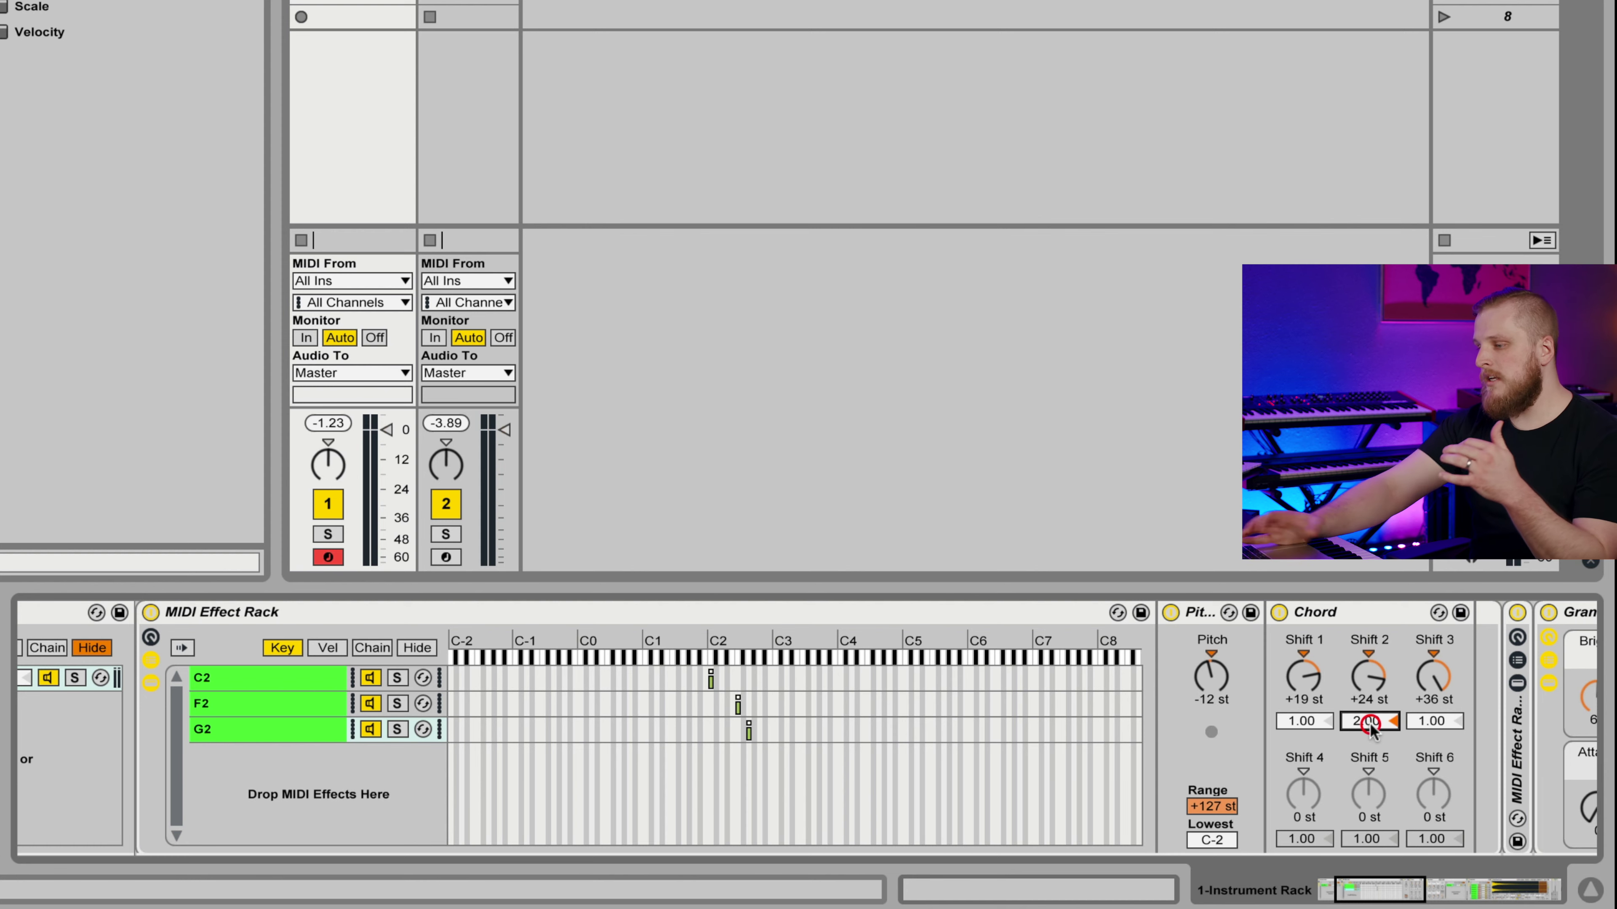
drag(1369, 728, 1368, 758)
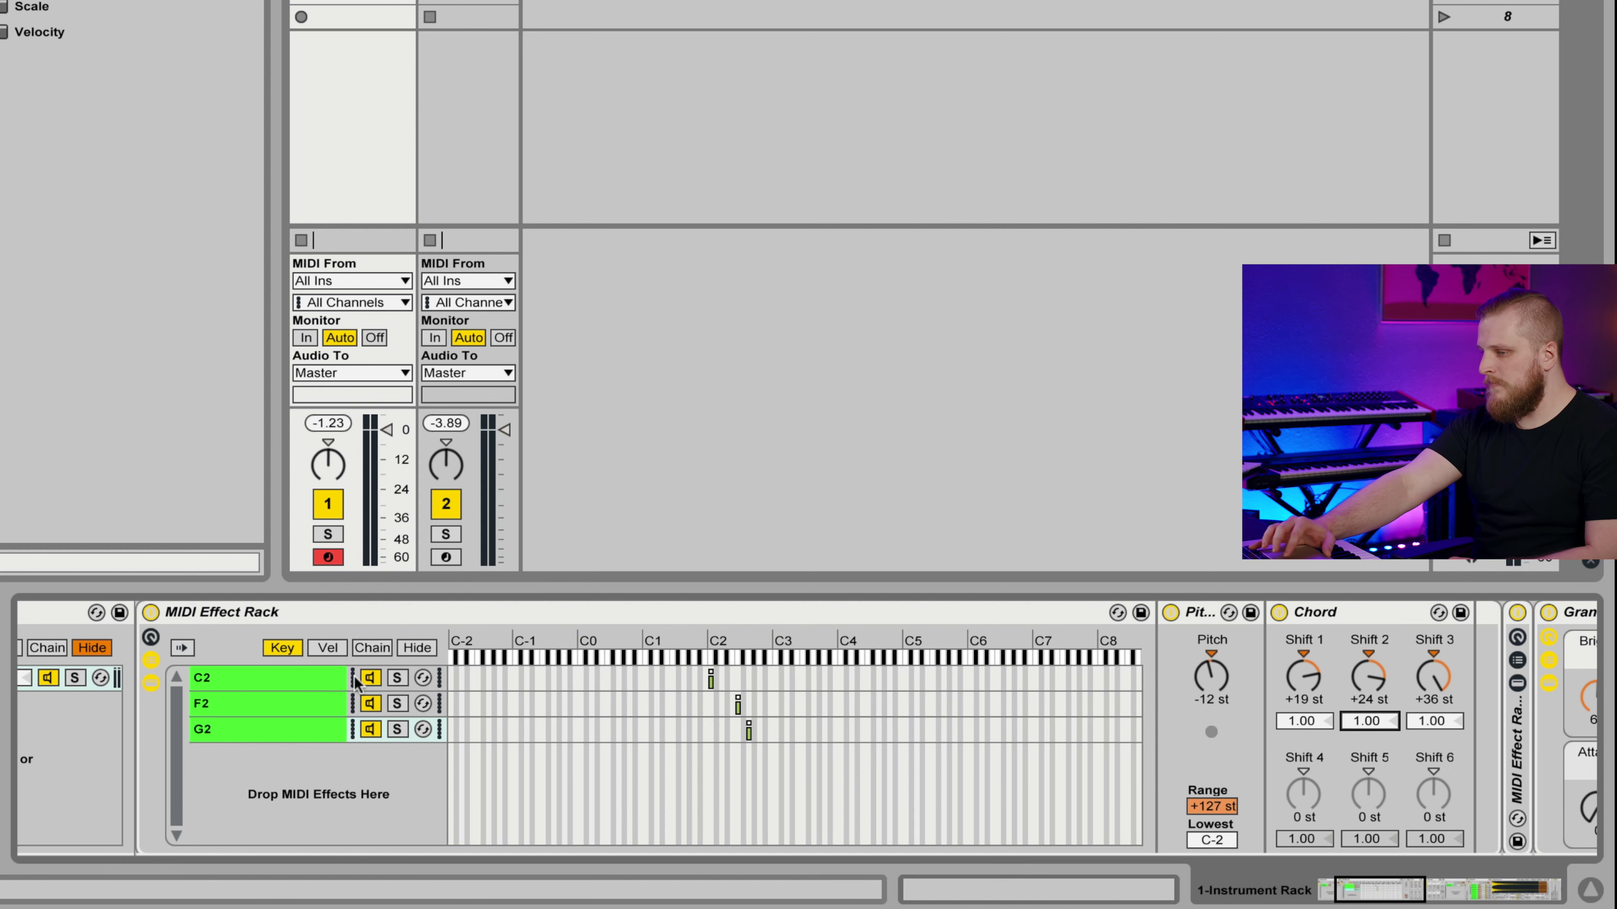
Check the C2 chain, then scroll the F2 chain's Chord Shift 3 from +35 to +24 st.
click(246, 681)
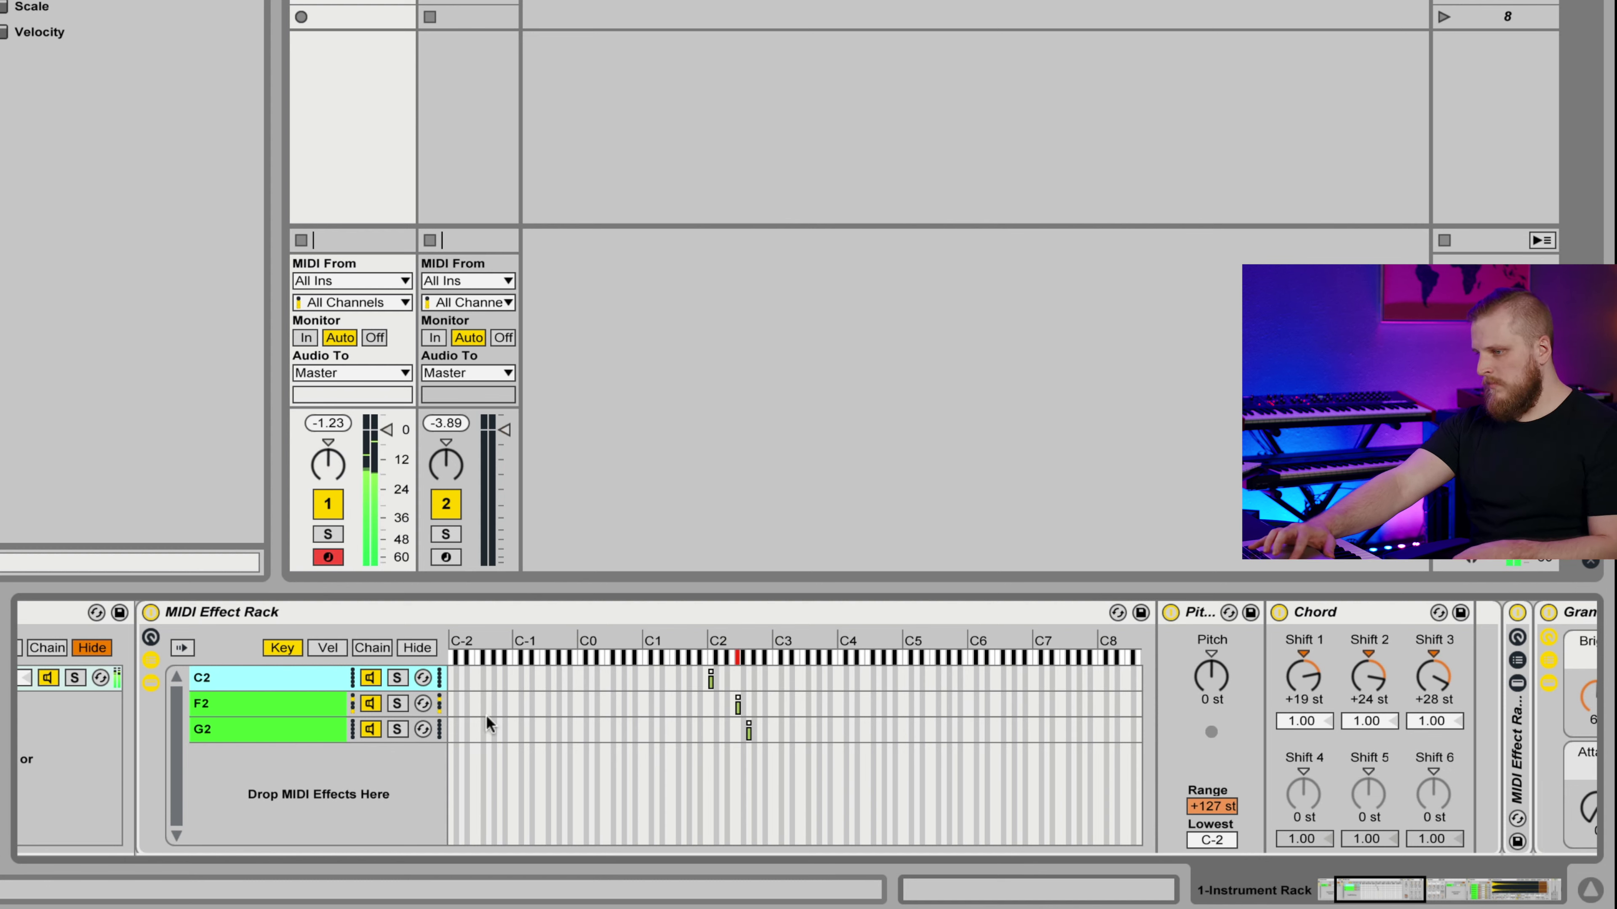
click(264, 707)
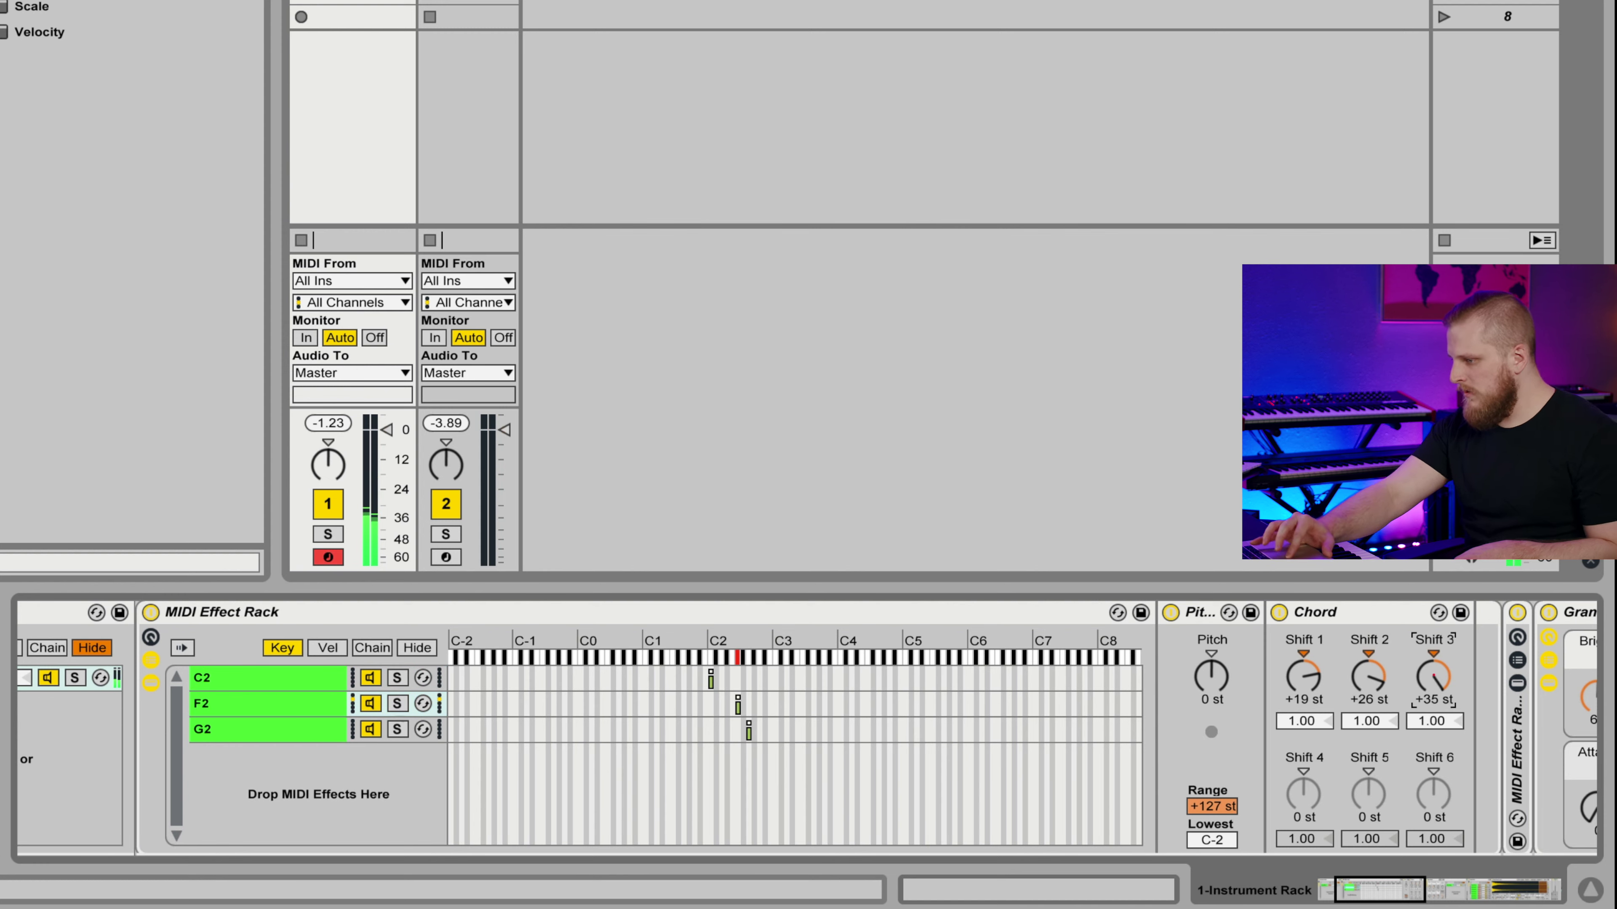
click(1433, 676)
scroll(1433, 676, down, 11)
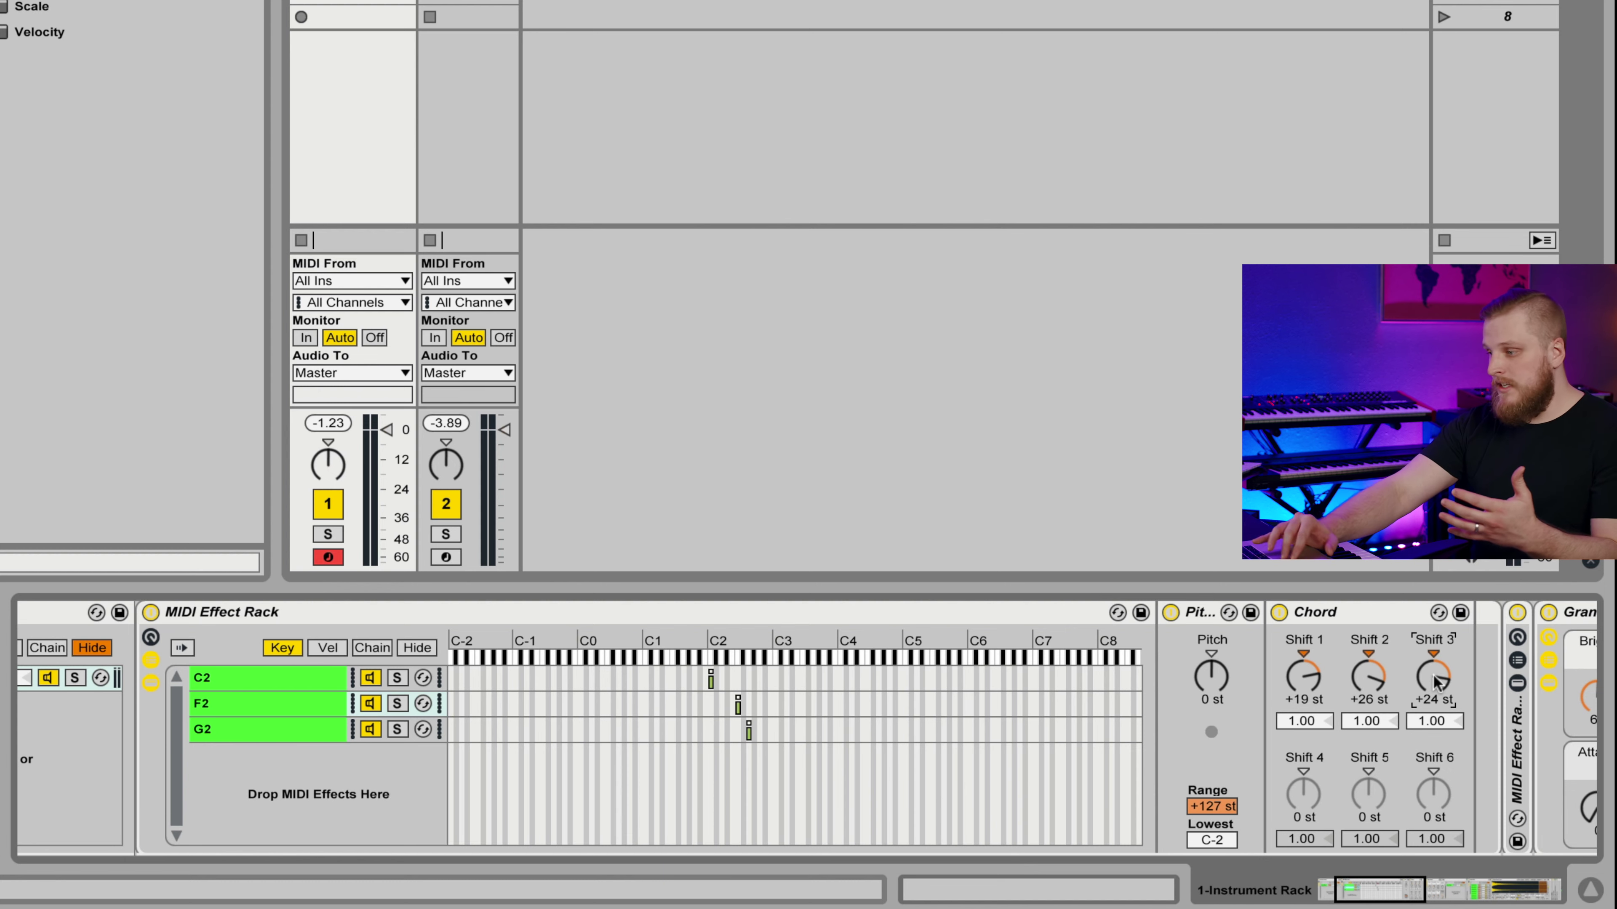
scroll(1432, 673, right, 15)
Show the Grand Piano ff Lower sampler's key-zone map again.
scroll(1585, 668, right, 5)
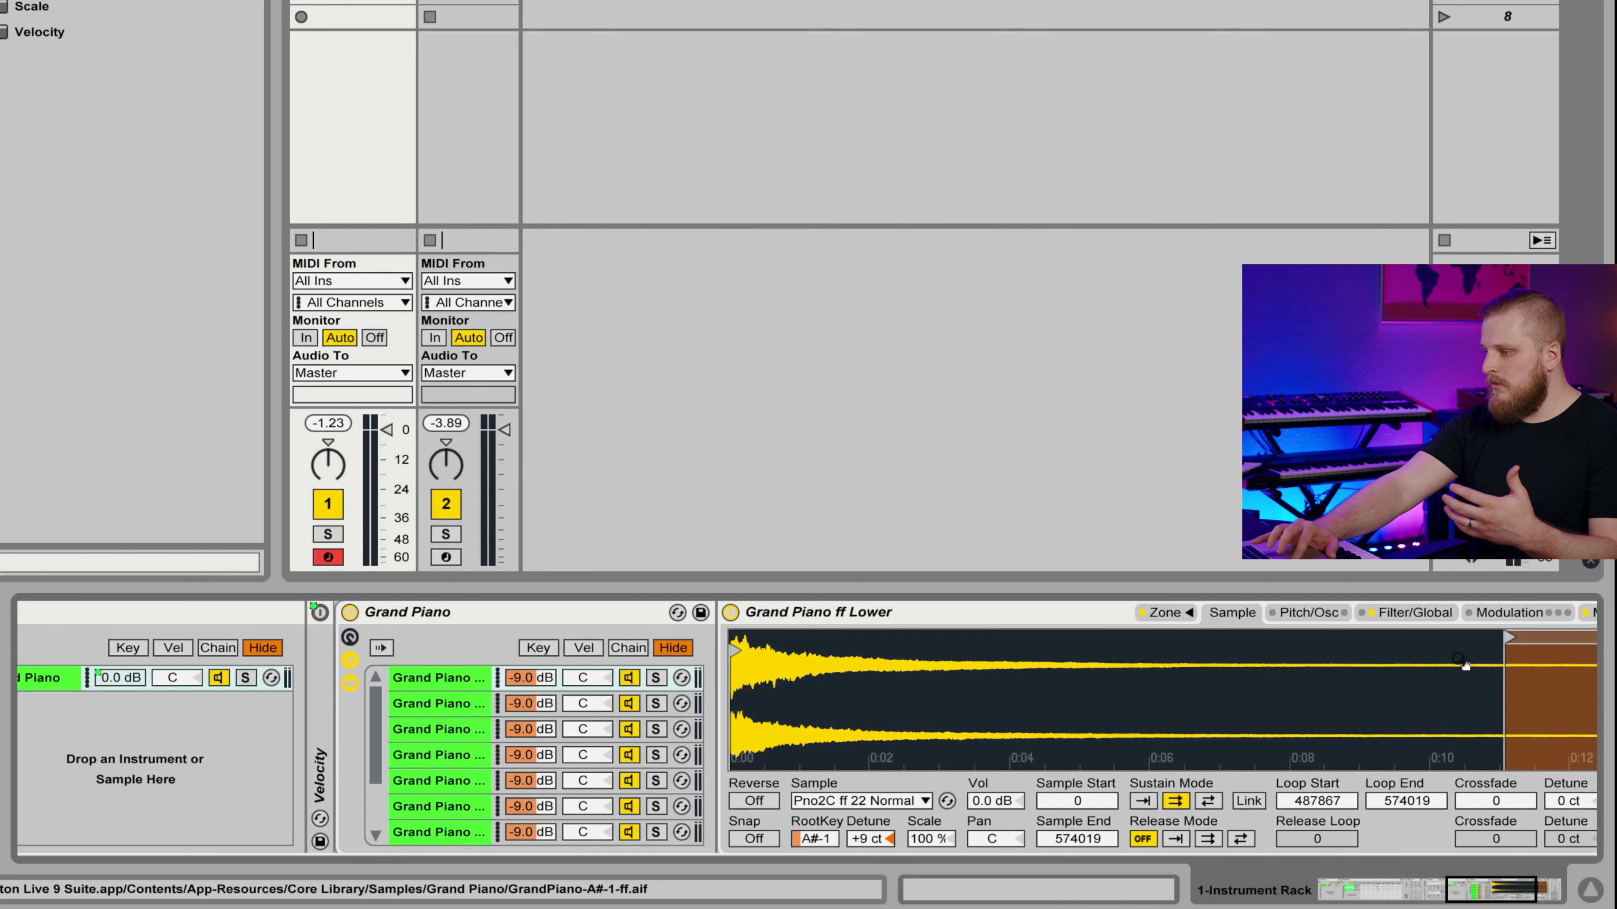
click(1191, 612)
scroll(890, 357, left, 8)
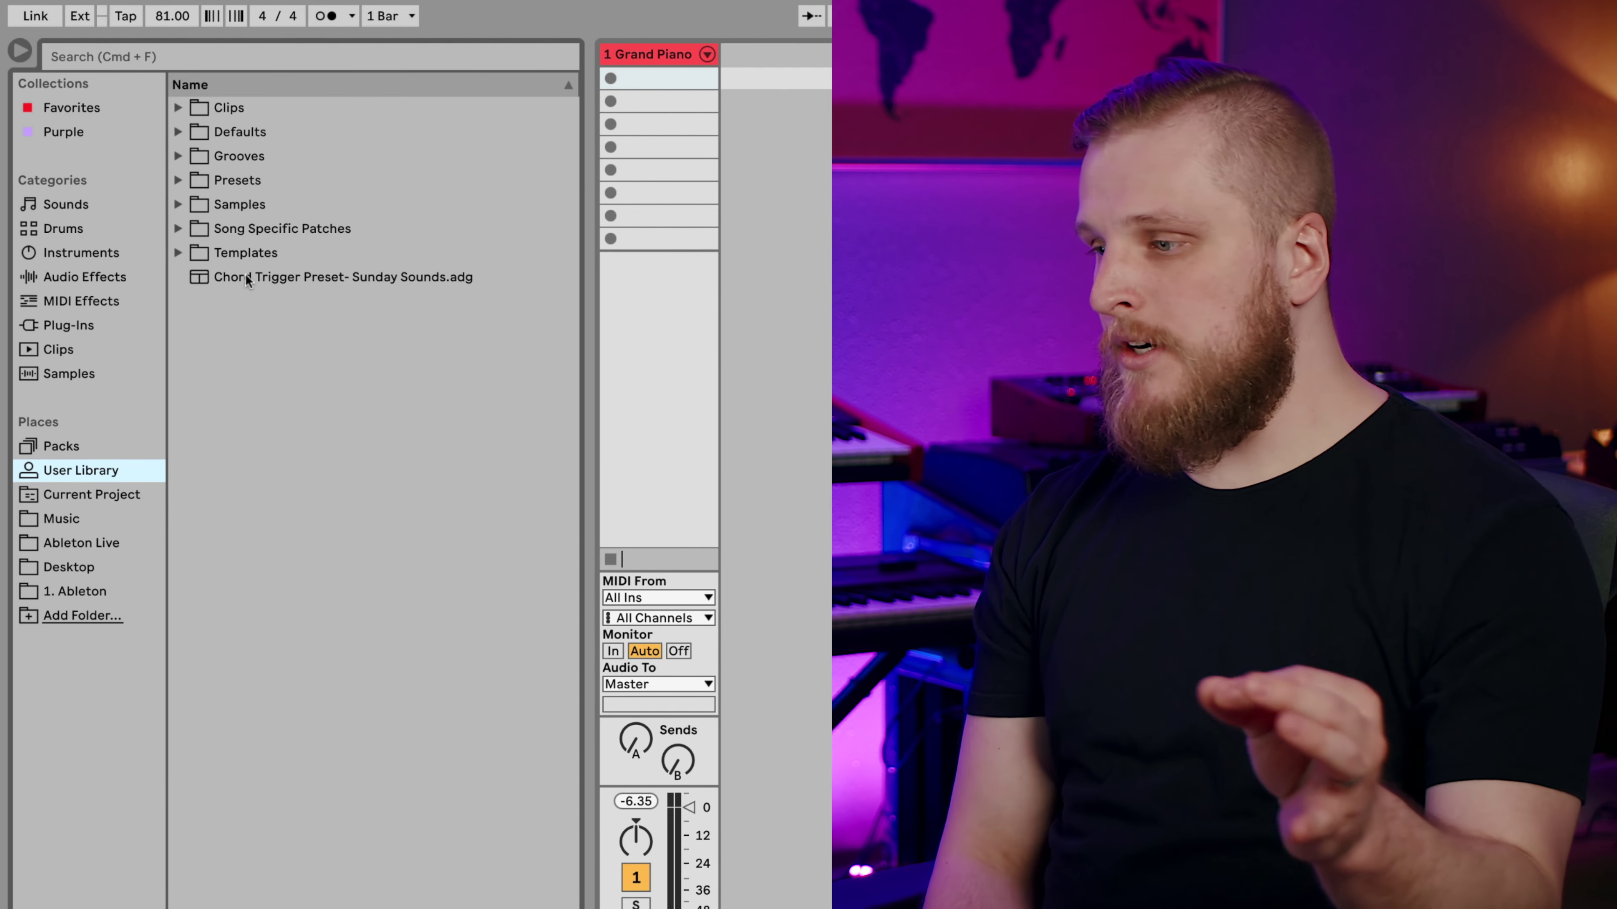
Load Chord Trigger Preset- Sunday Sounds onto the track and show each chain's key range.
click(246, 276)
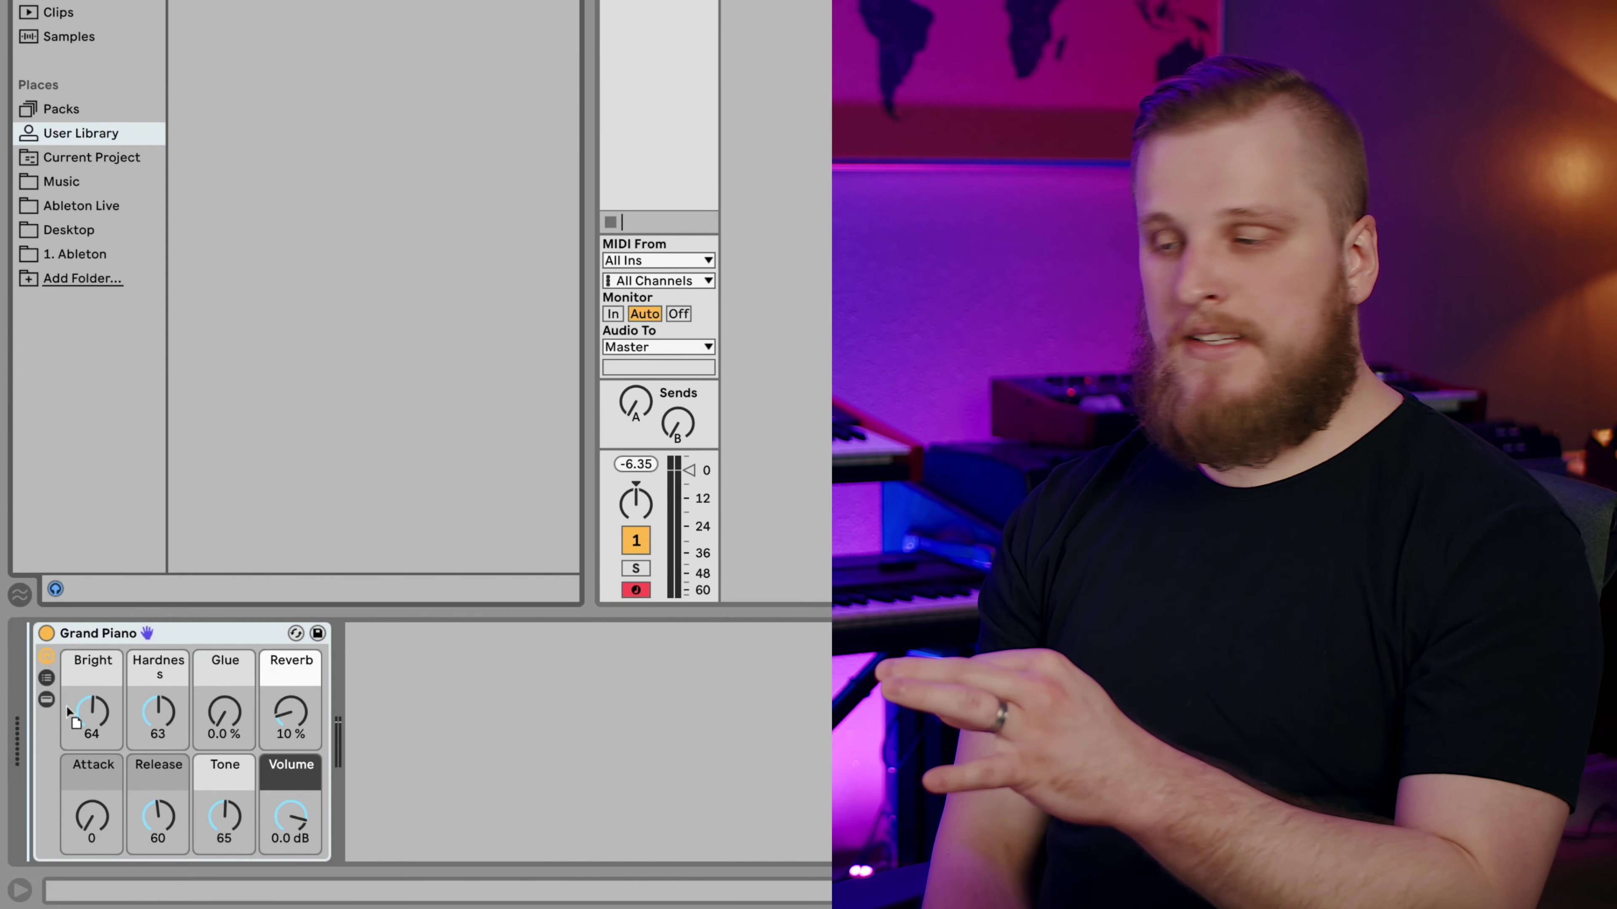
key(Return)
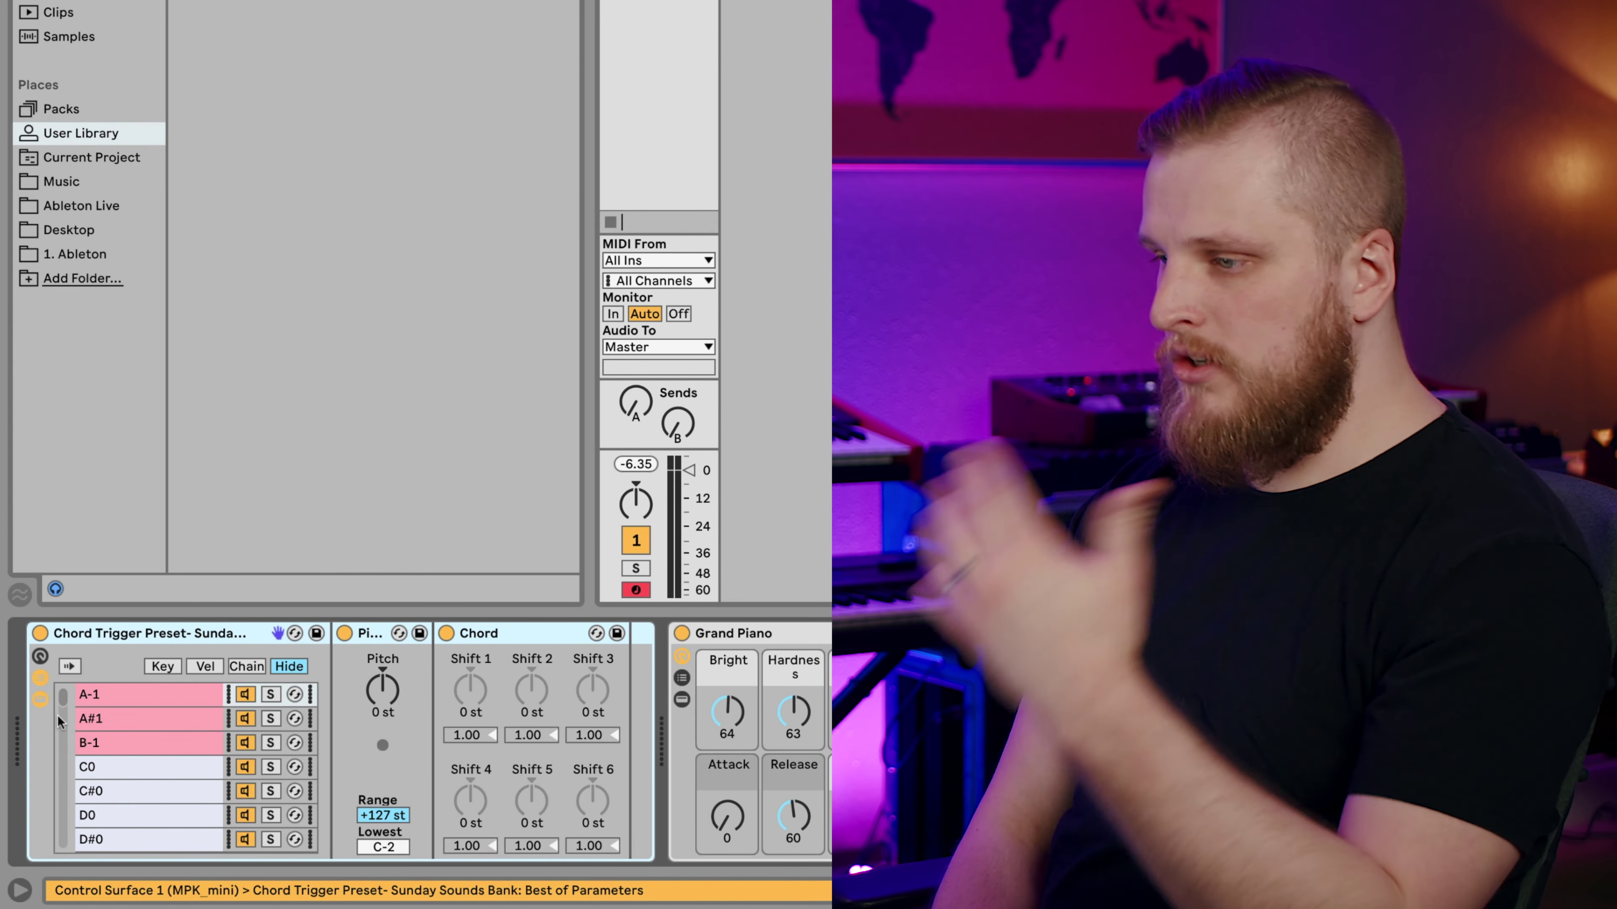
click(40, 699)
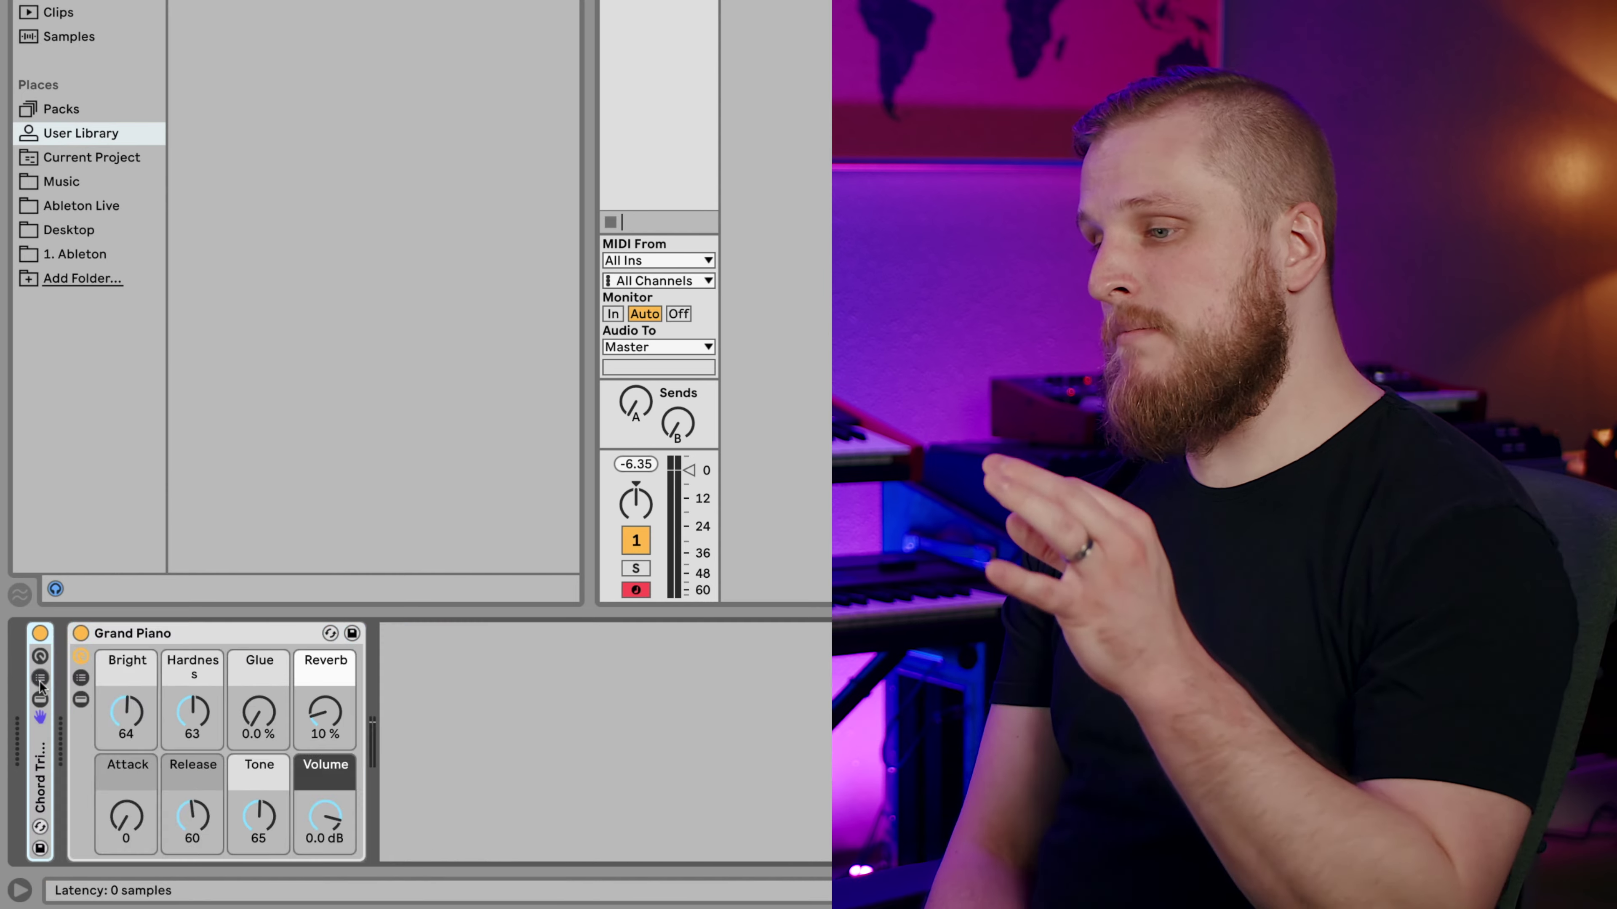
click(40, 677)
click(168, 666)
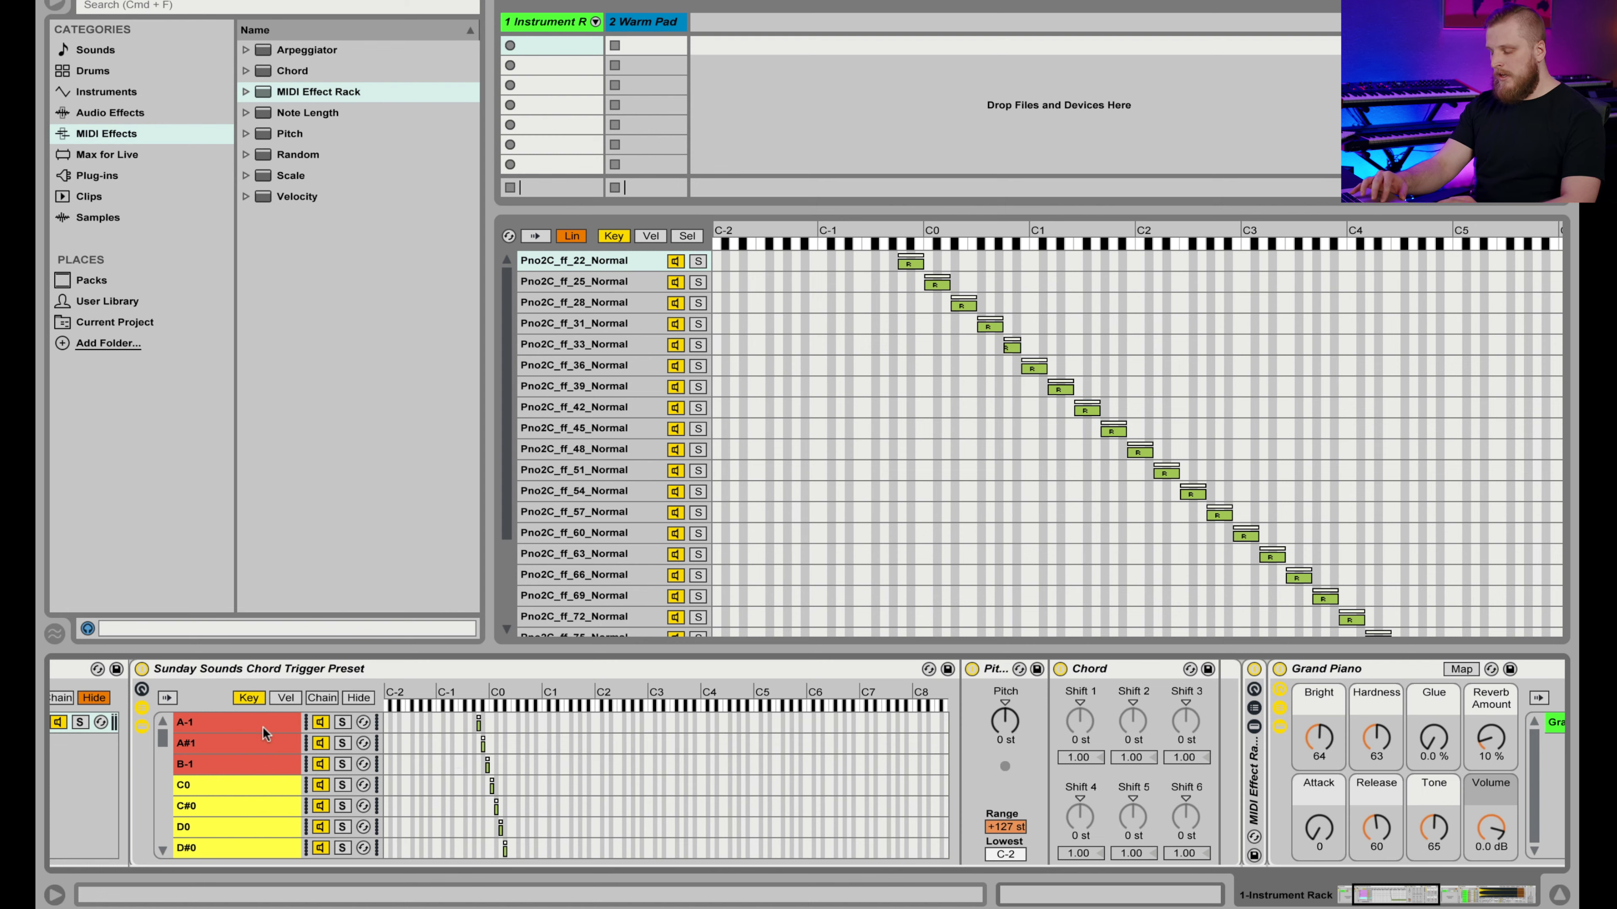
Browse the rack's chains and inspect a chain's Pitch and Chord devices.
scroll(249, 767, down, 1)
scroll(249, 768, down, 2)
scroll(248, 767, up, 3)
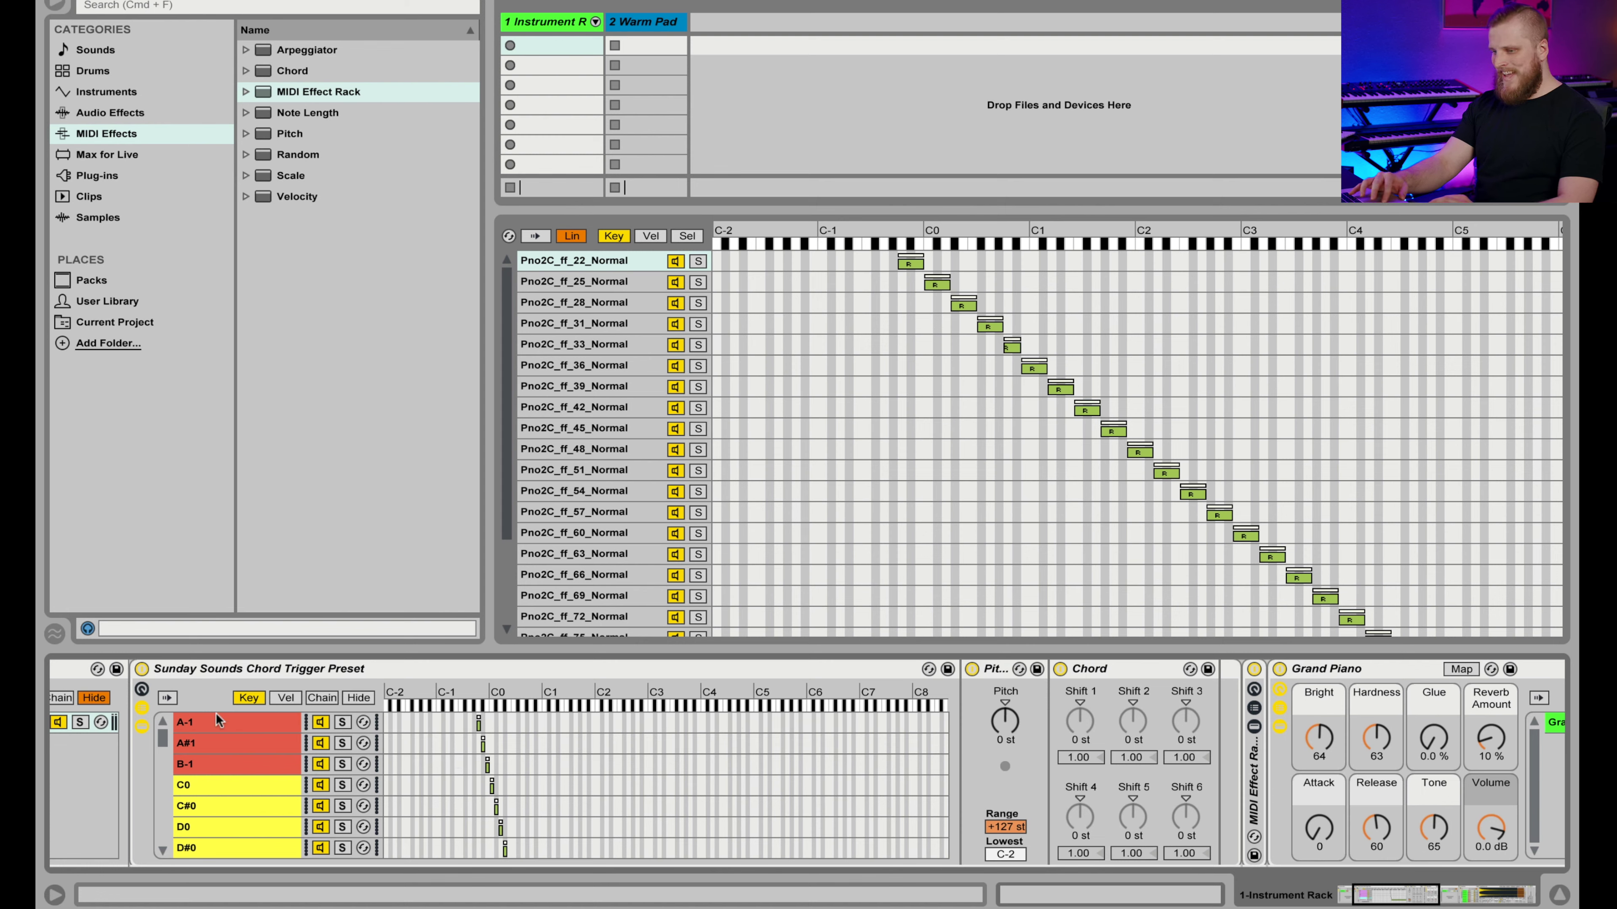
scroll(217, 723, down, 15)
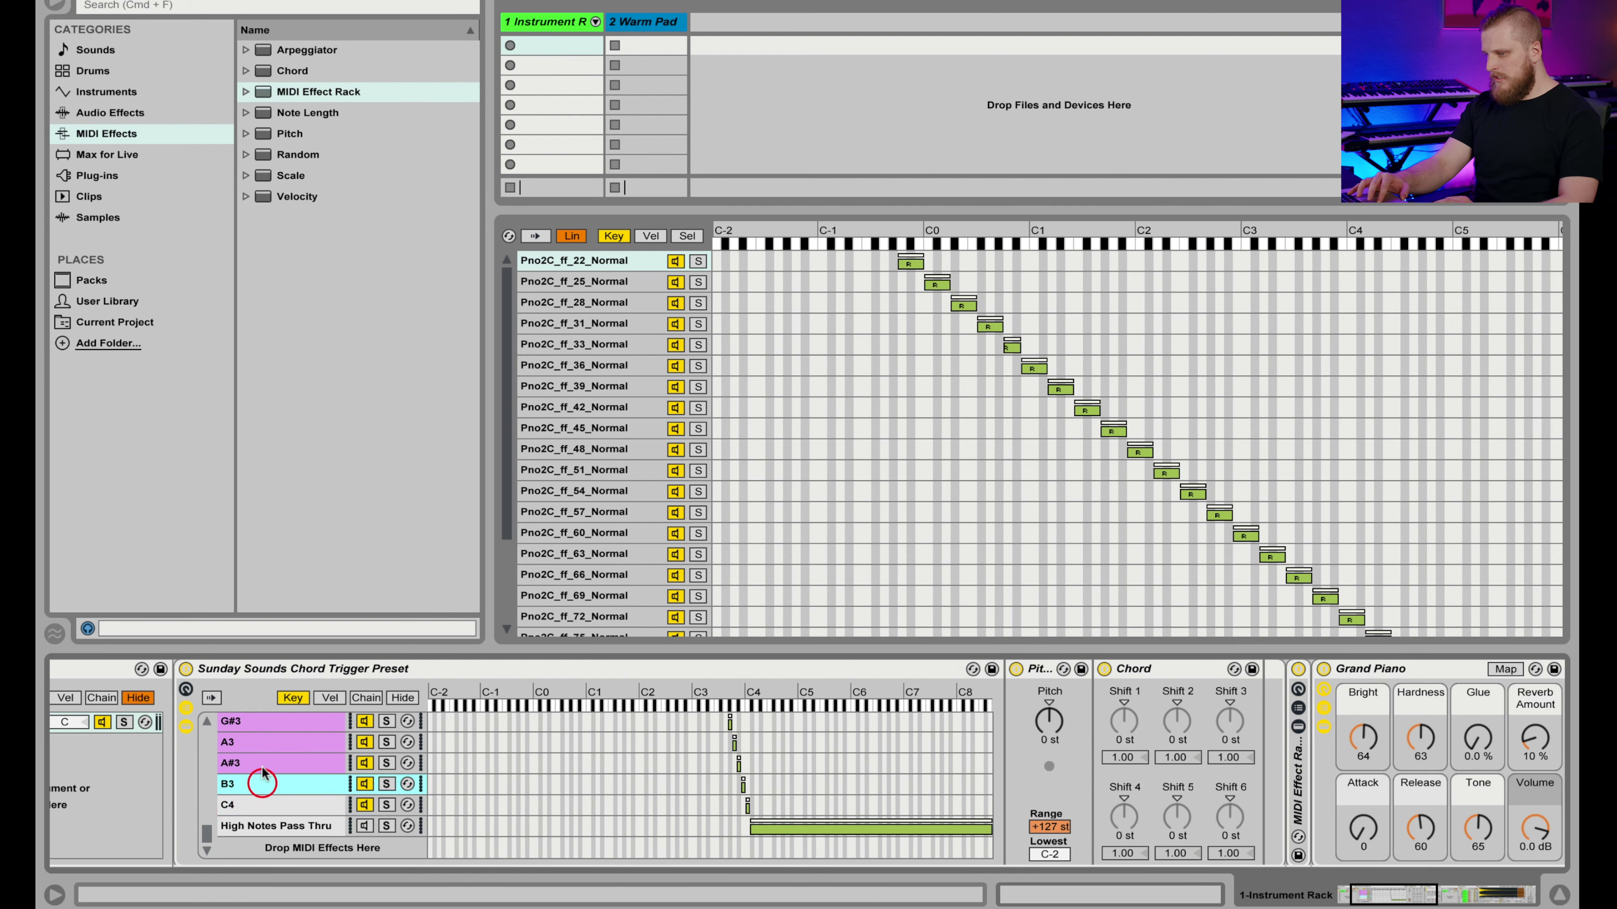
scroll(262, 774, up, 15)
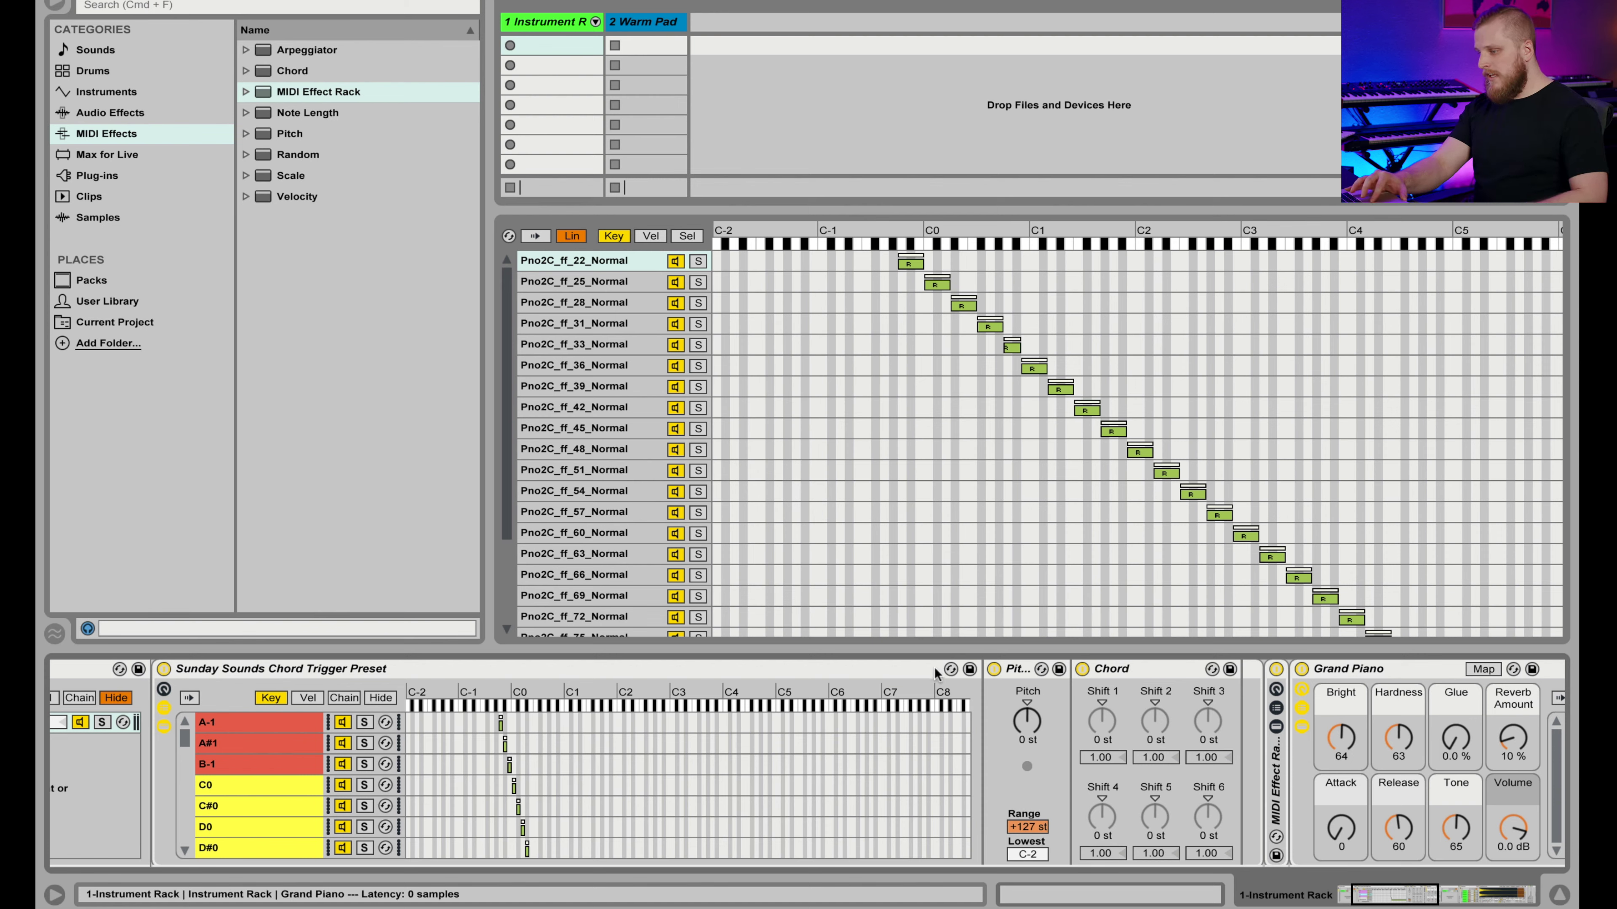
click(1011, 669)
click(1101, 668)
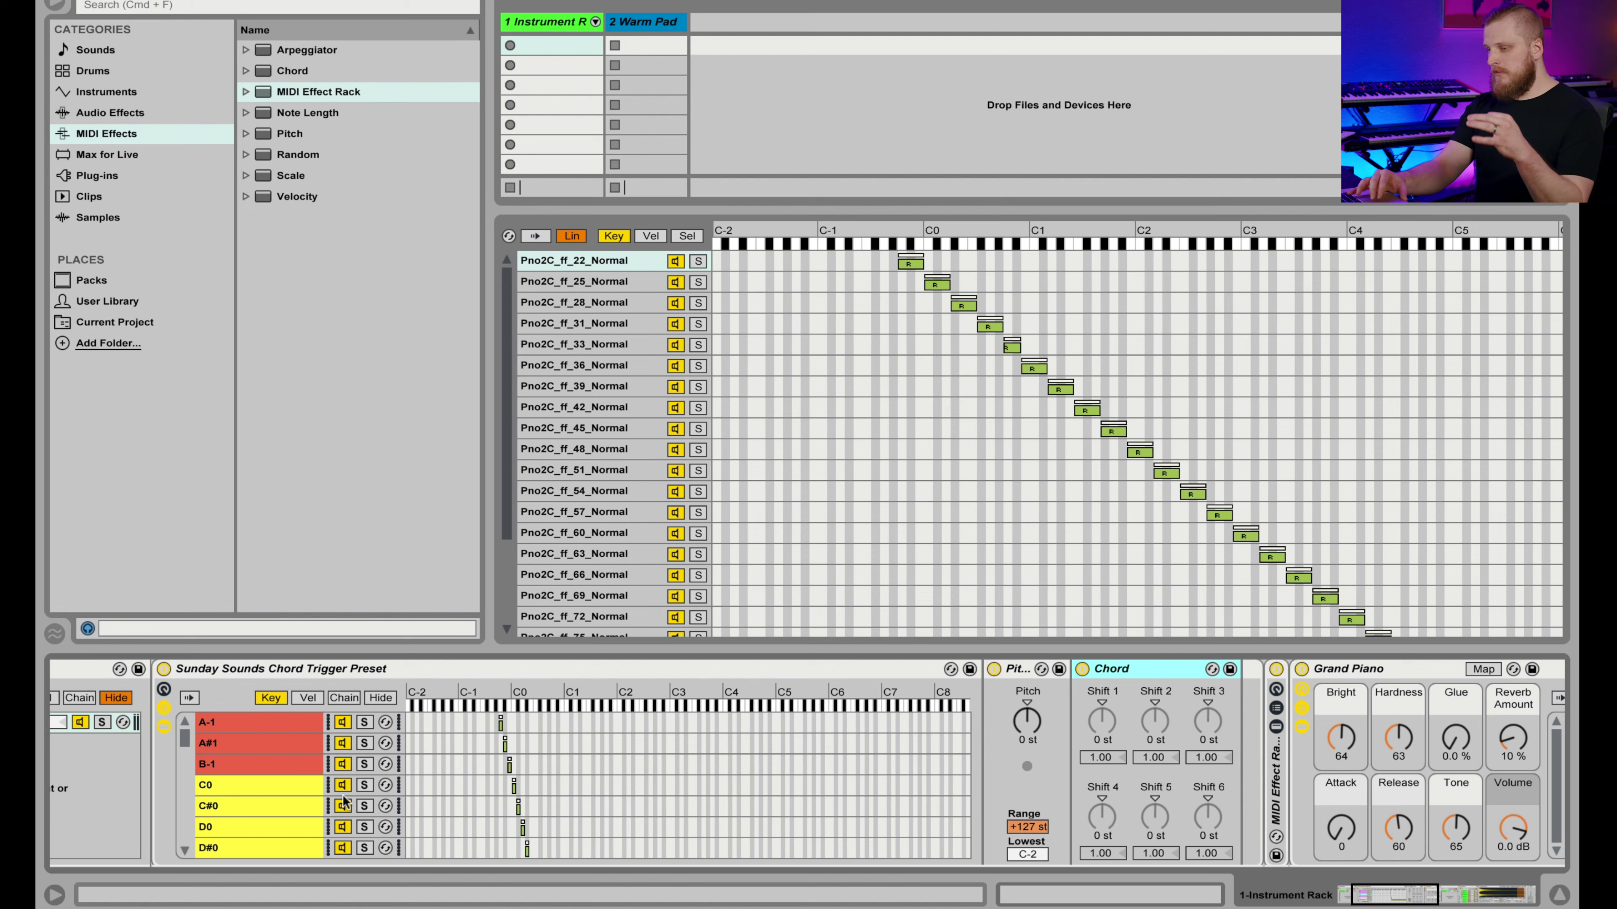
Show the High Notes Pass Thru chain's devices and switch that chain off.
scroll(258, 774, down, 15)
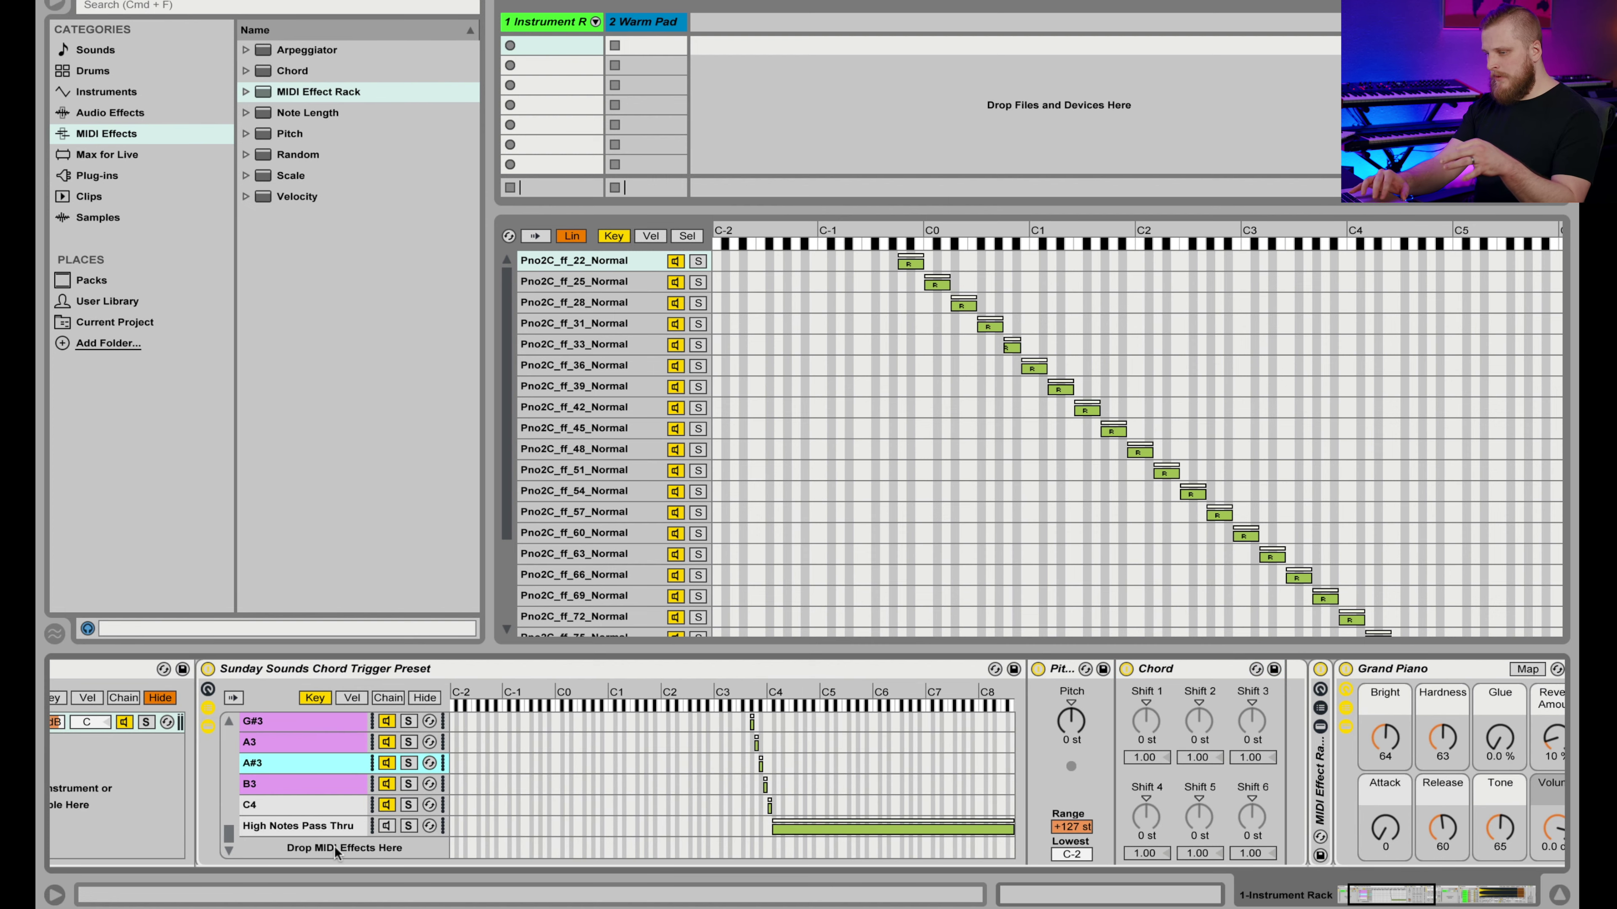
click(308, 828)
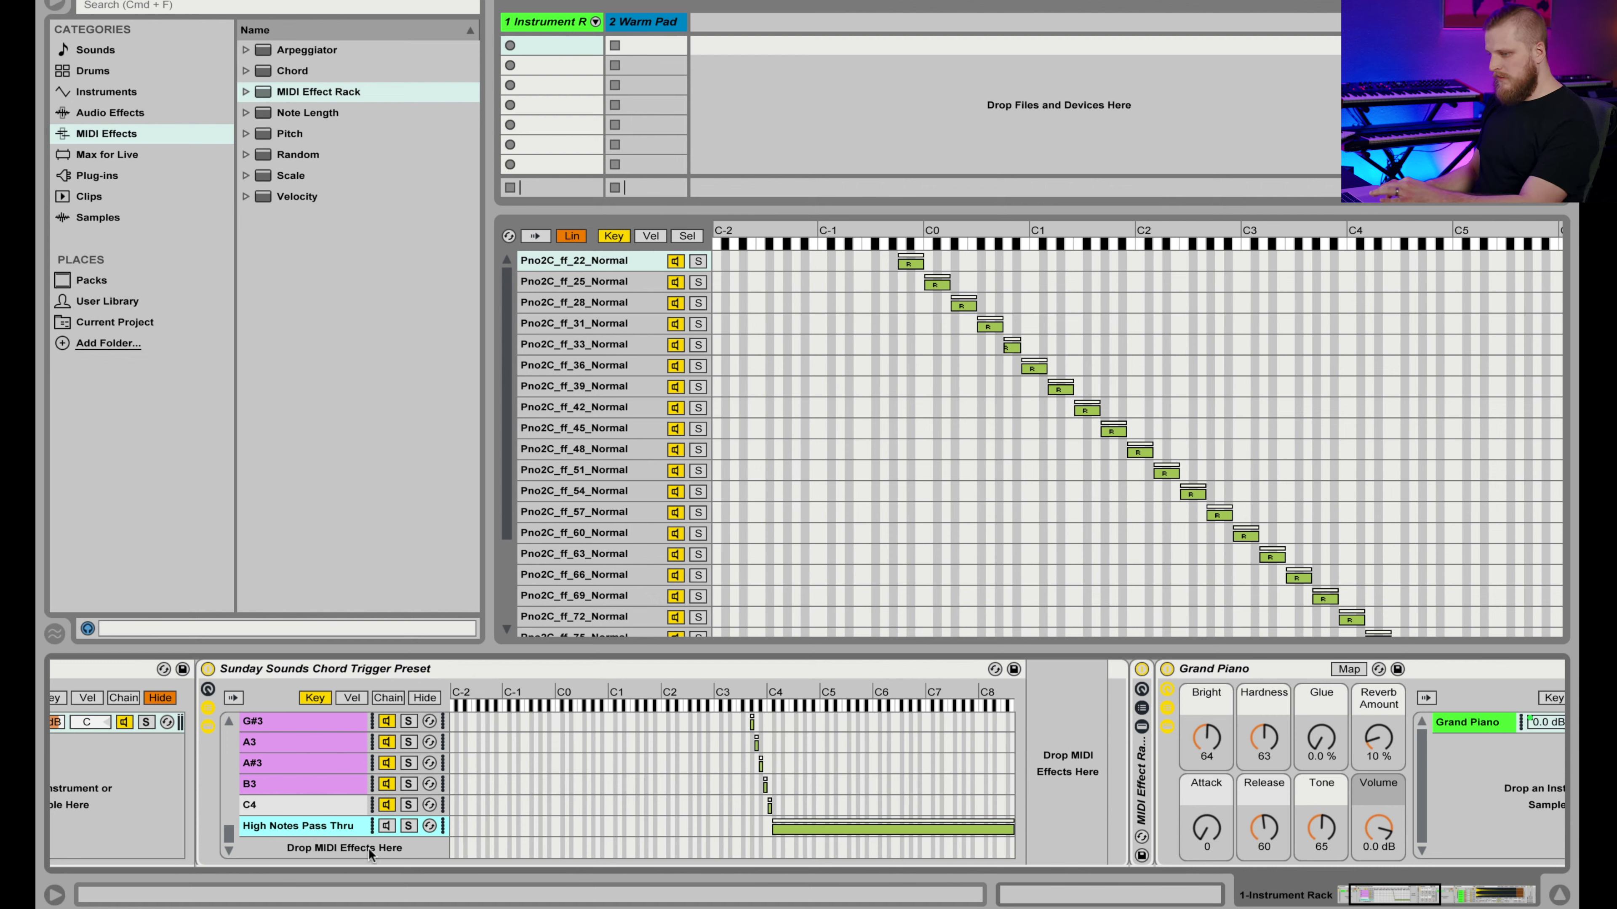
click(379, 832)
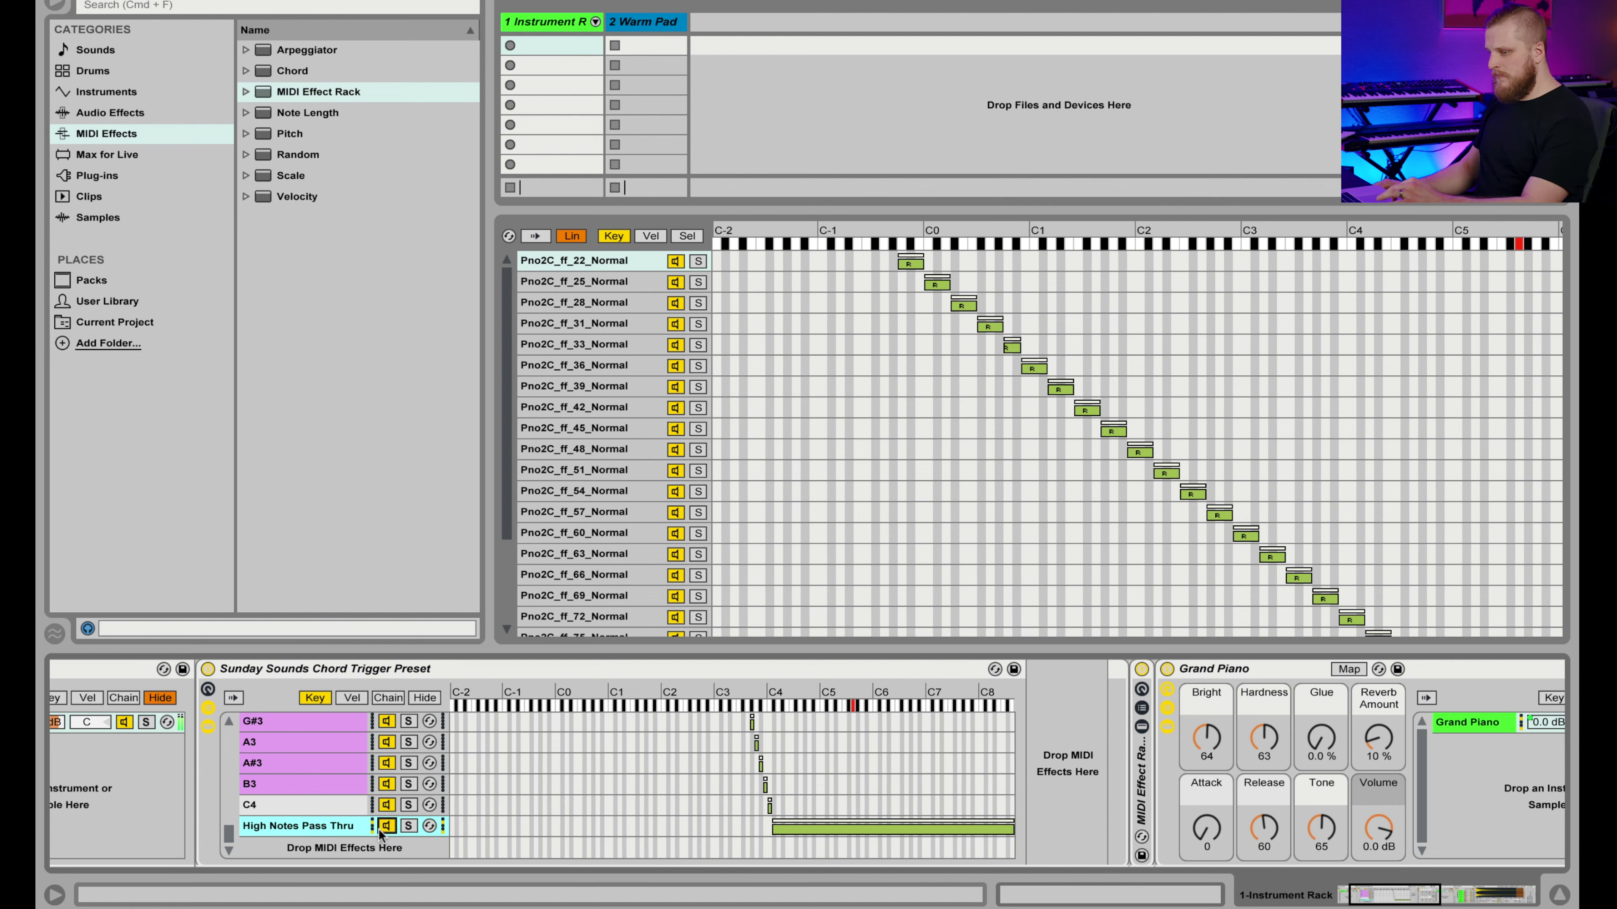
Deactivate the High Notes Pass Thru chain and find the C1 chain in the list.
click(384, 828)
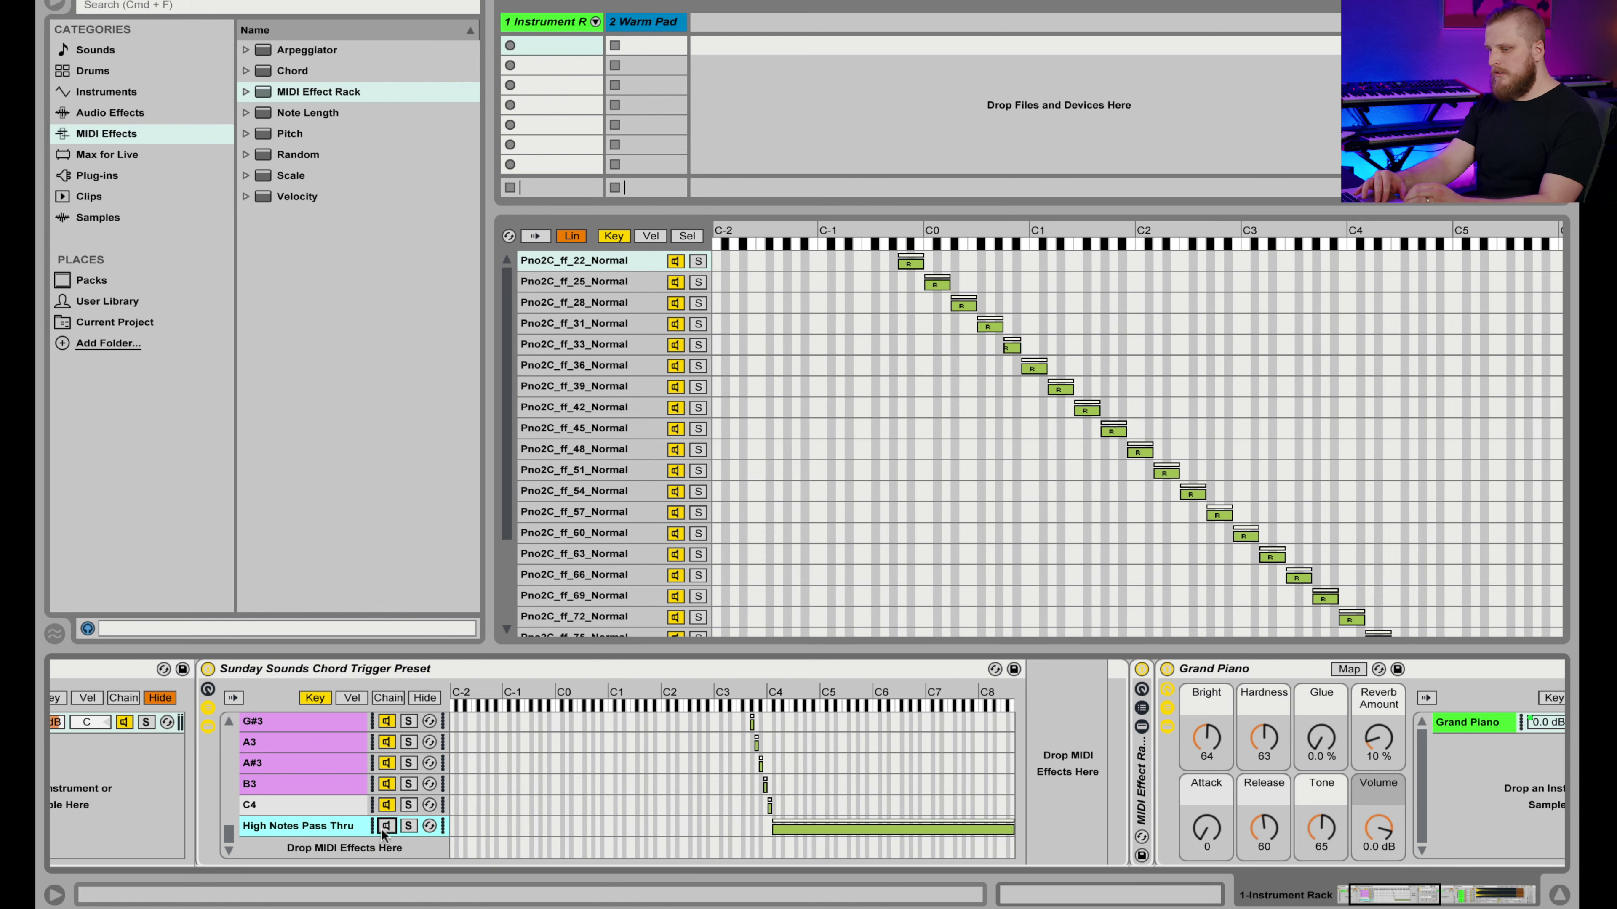
scroll(384, 831, up, 10)
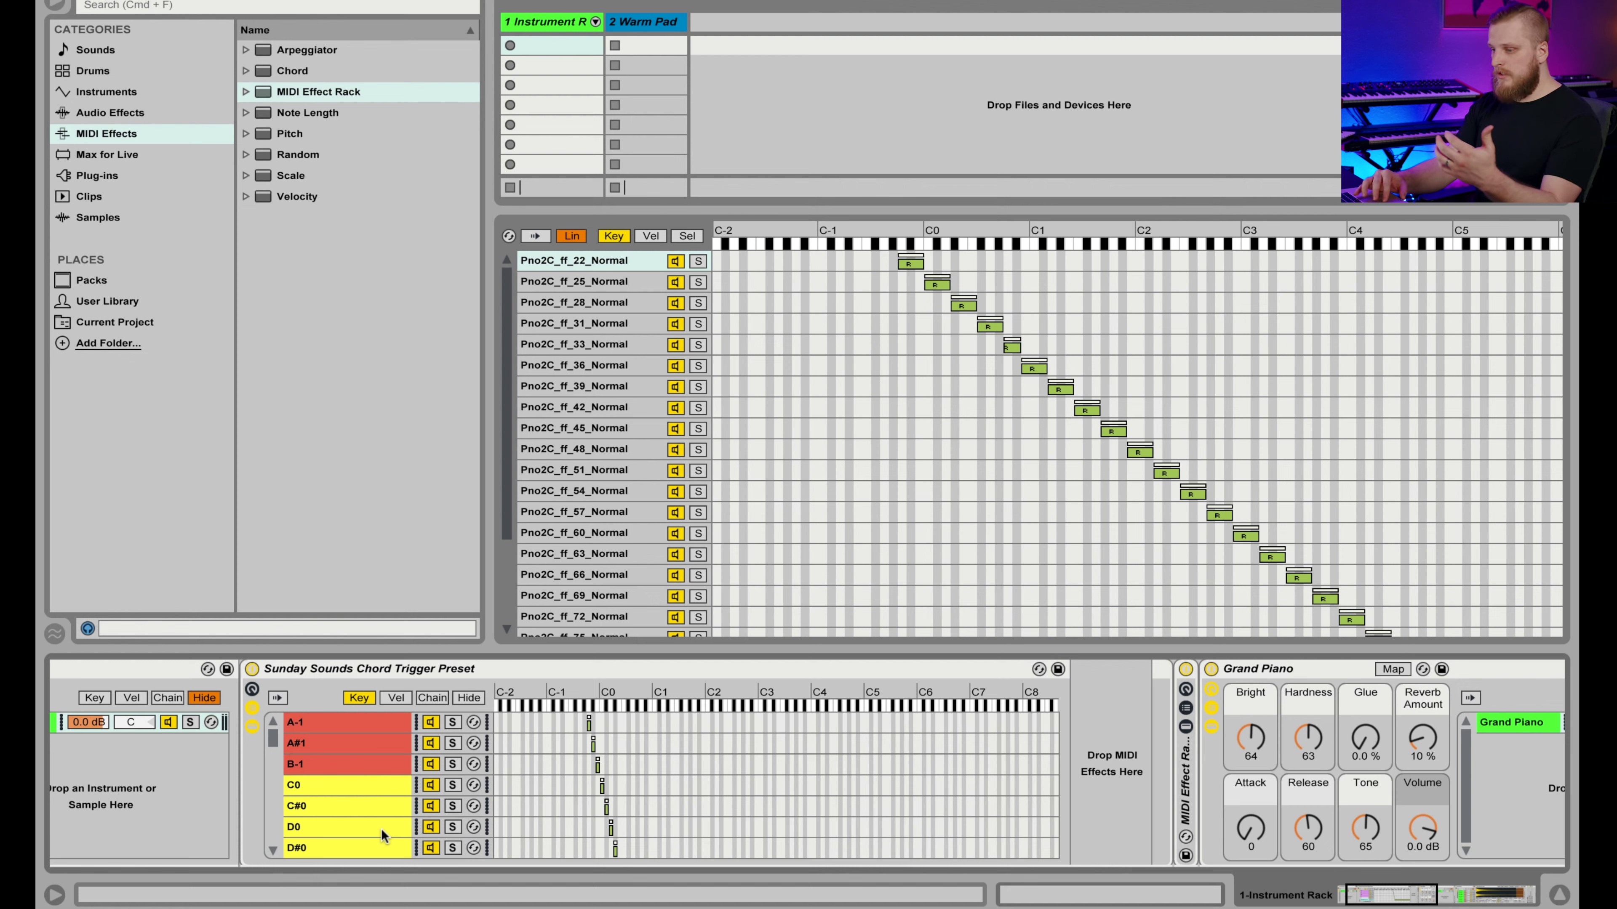
scroll(384, 833, down, 4)
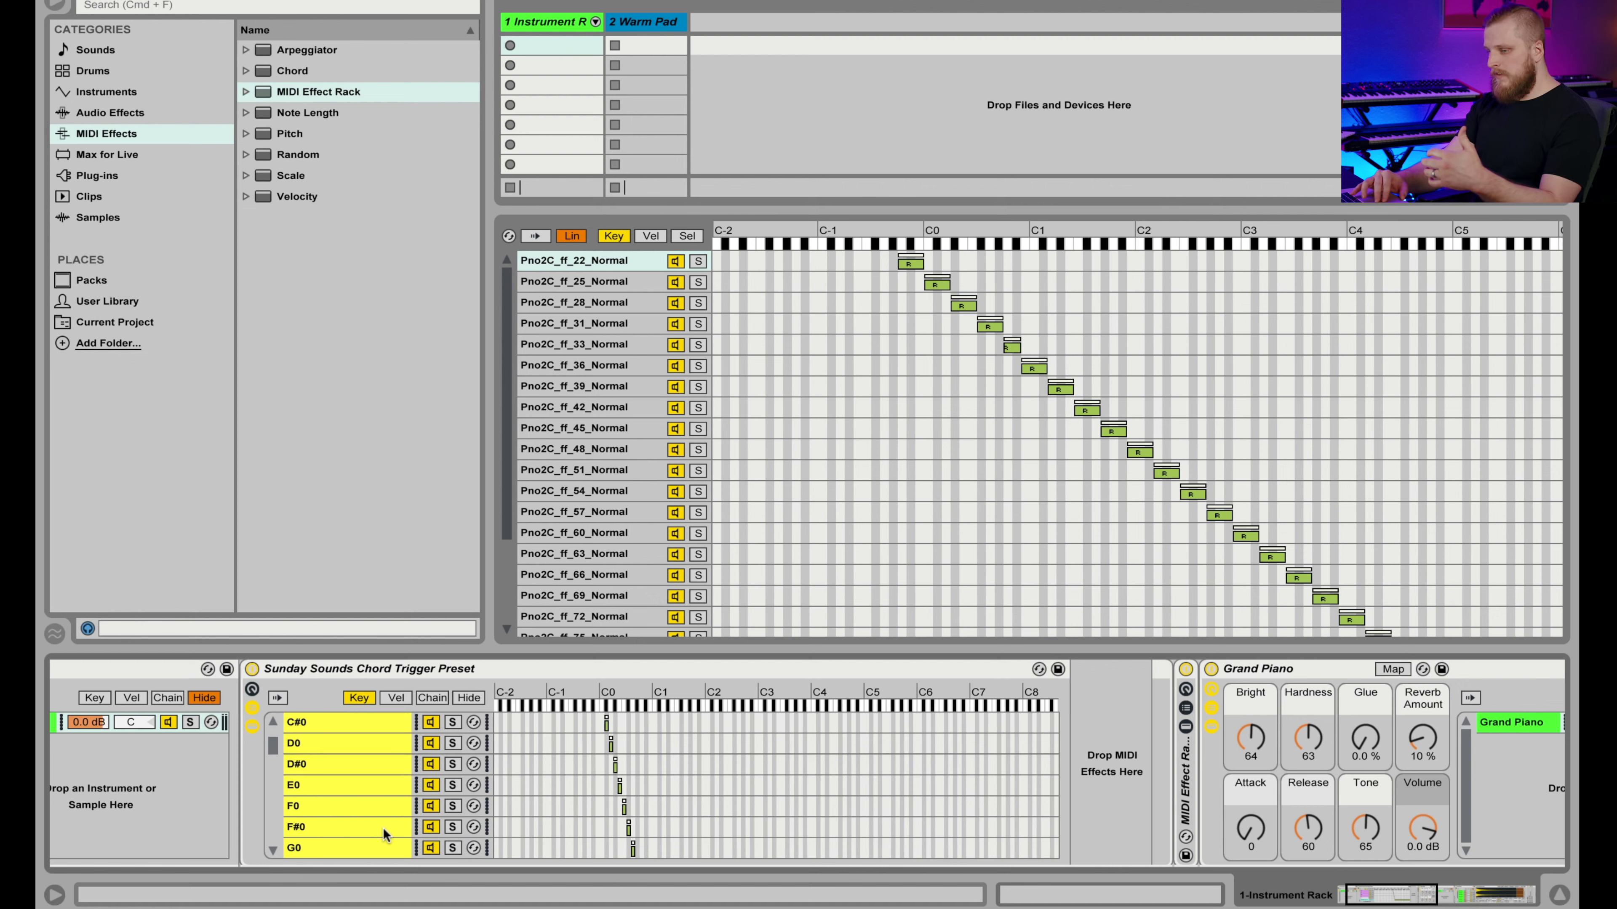
scroll(384, 835, down, 3)
scroll(384, 833, down, 7)
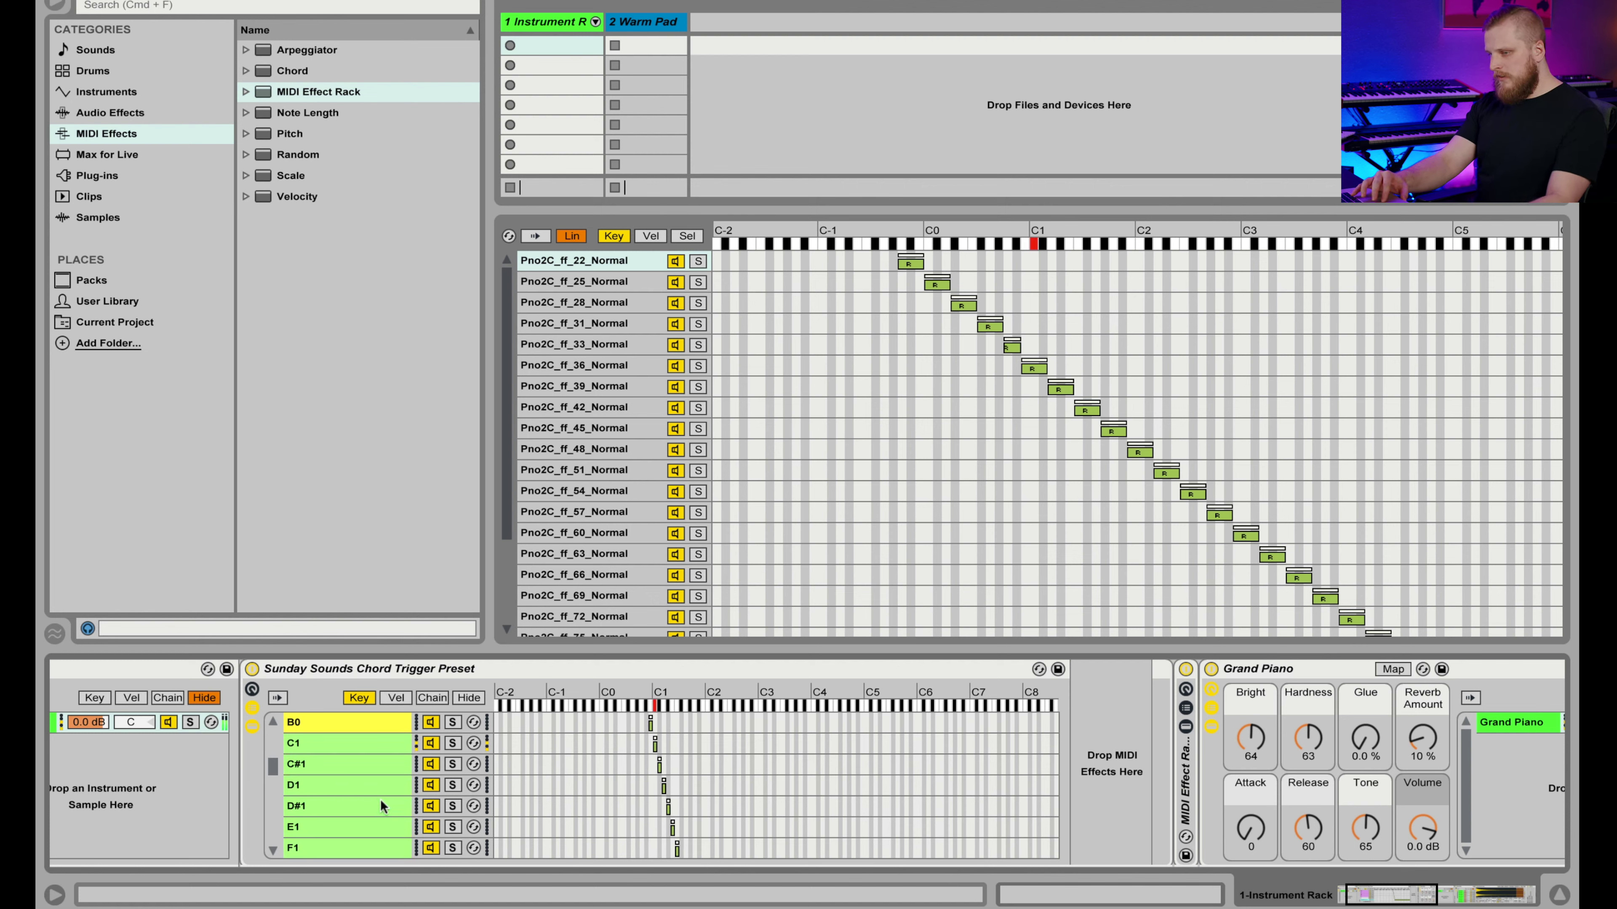
click(360, 751)
Select the chains above B1 and below C1 for removal.
scroll(356, 749, down, 5)
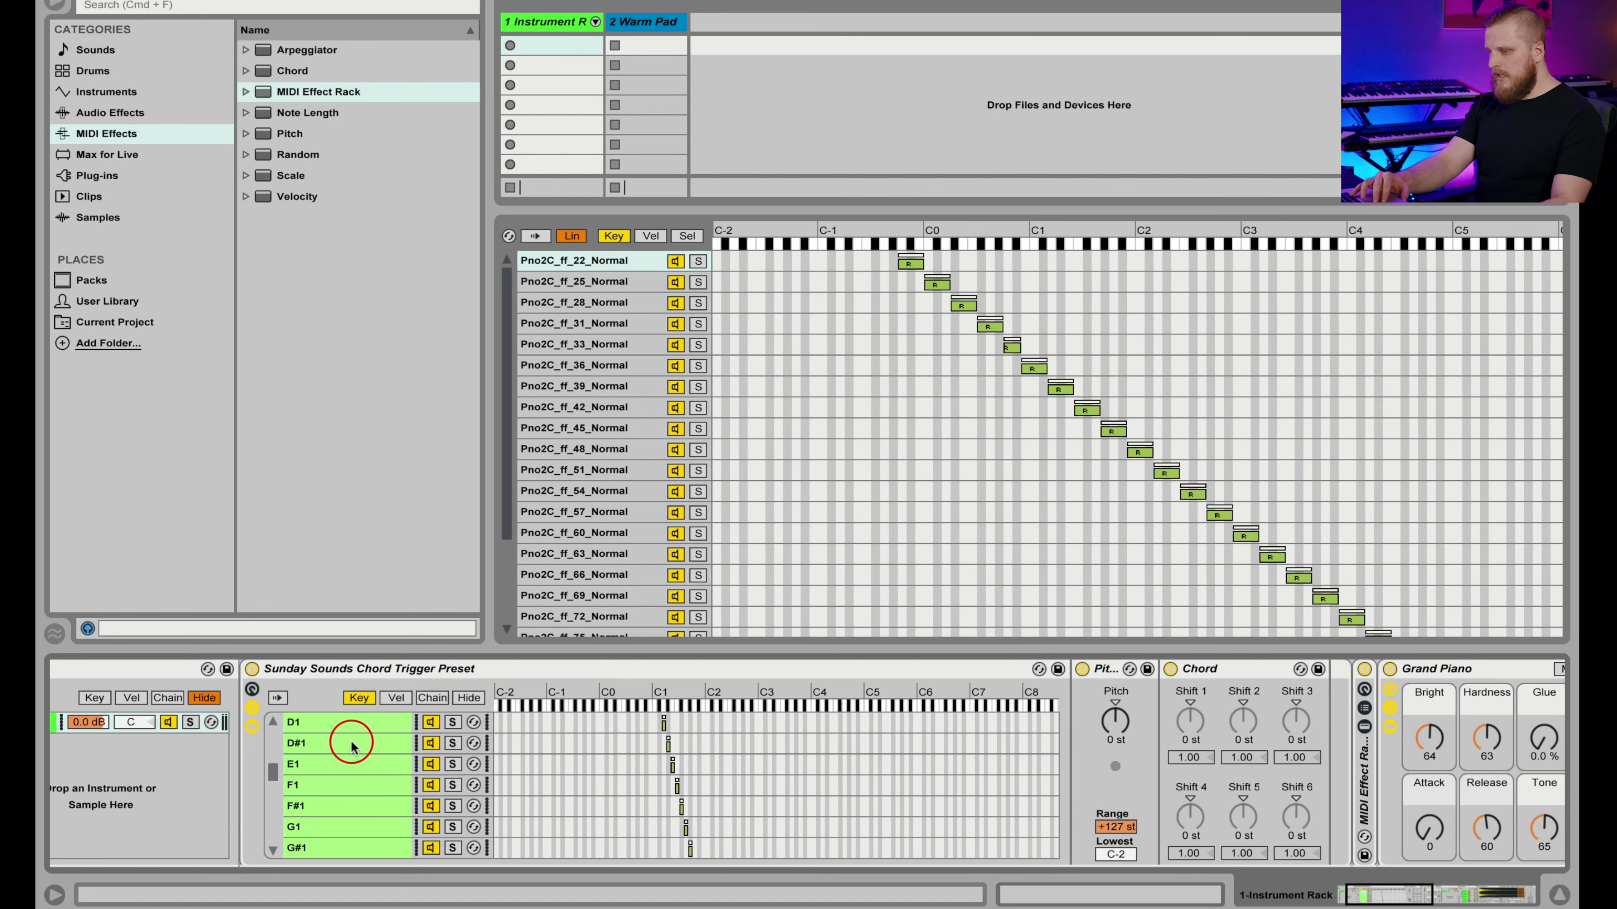
scroll(353, 749, down, 2)
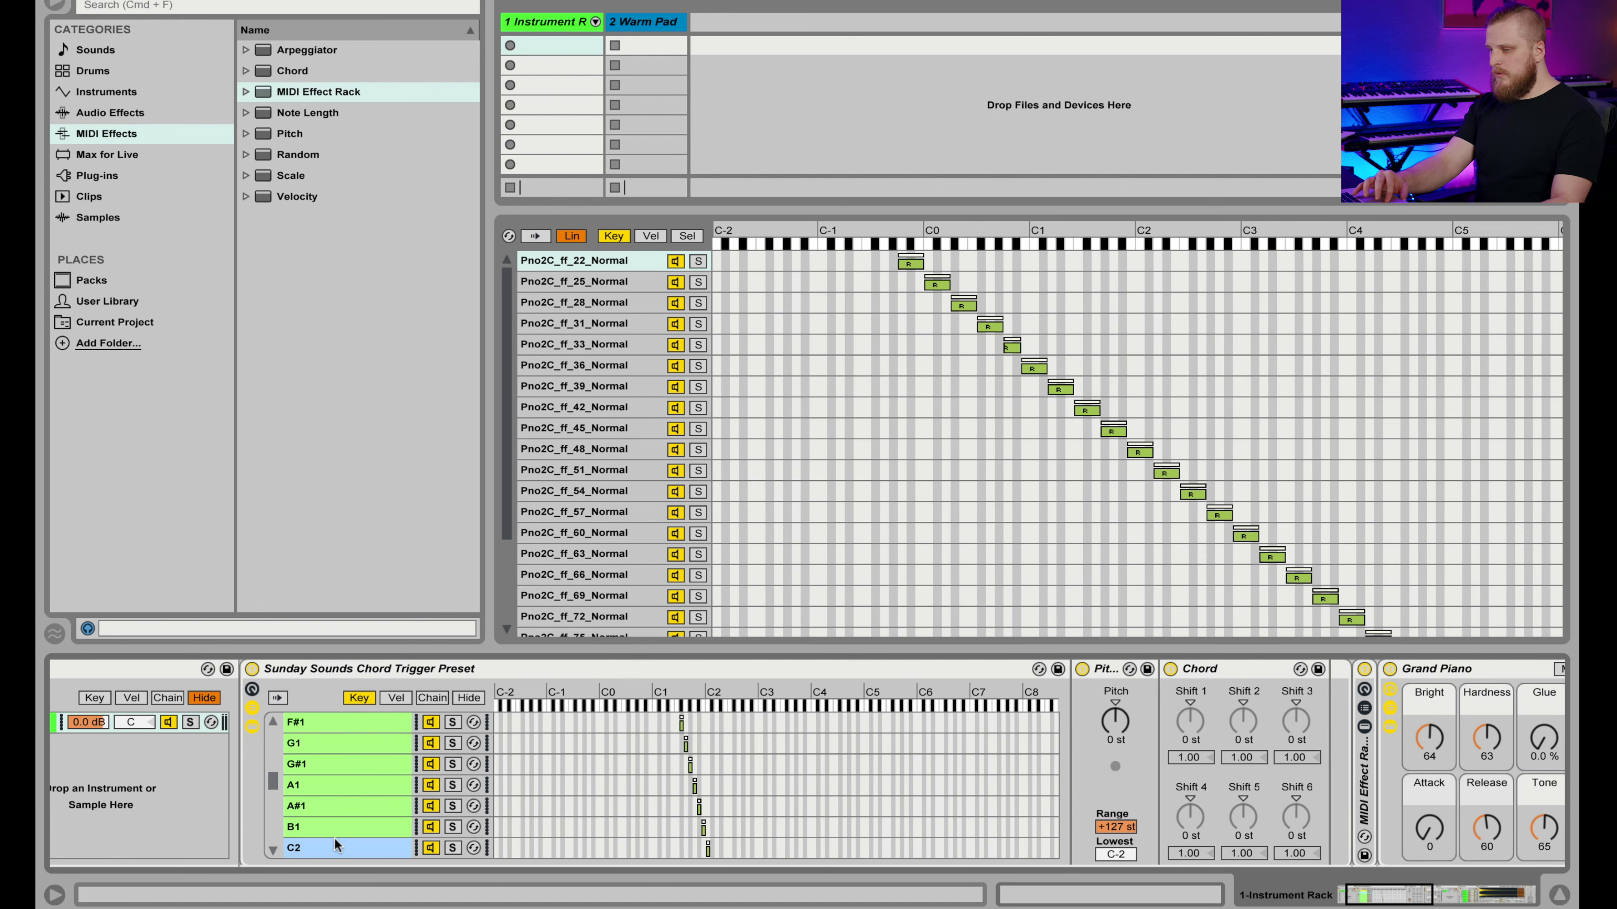
scroll(336, 846, down, 20)
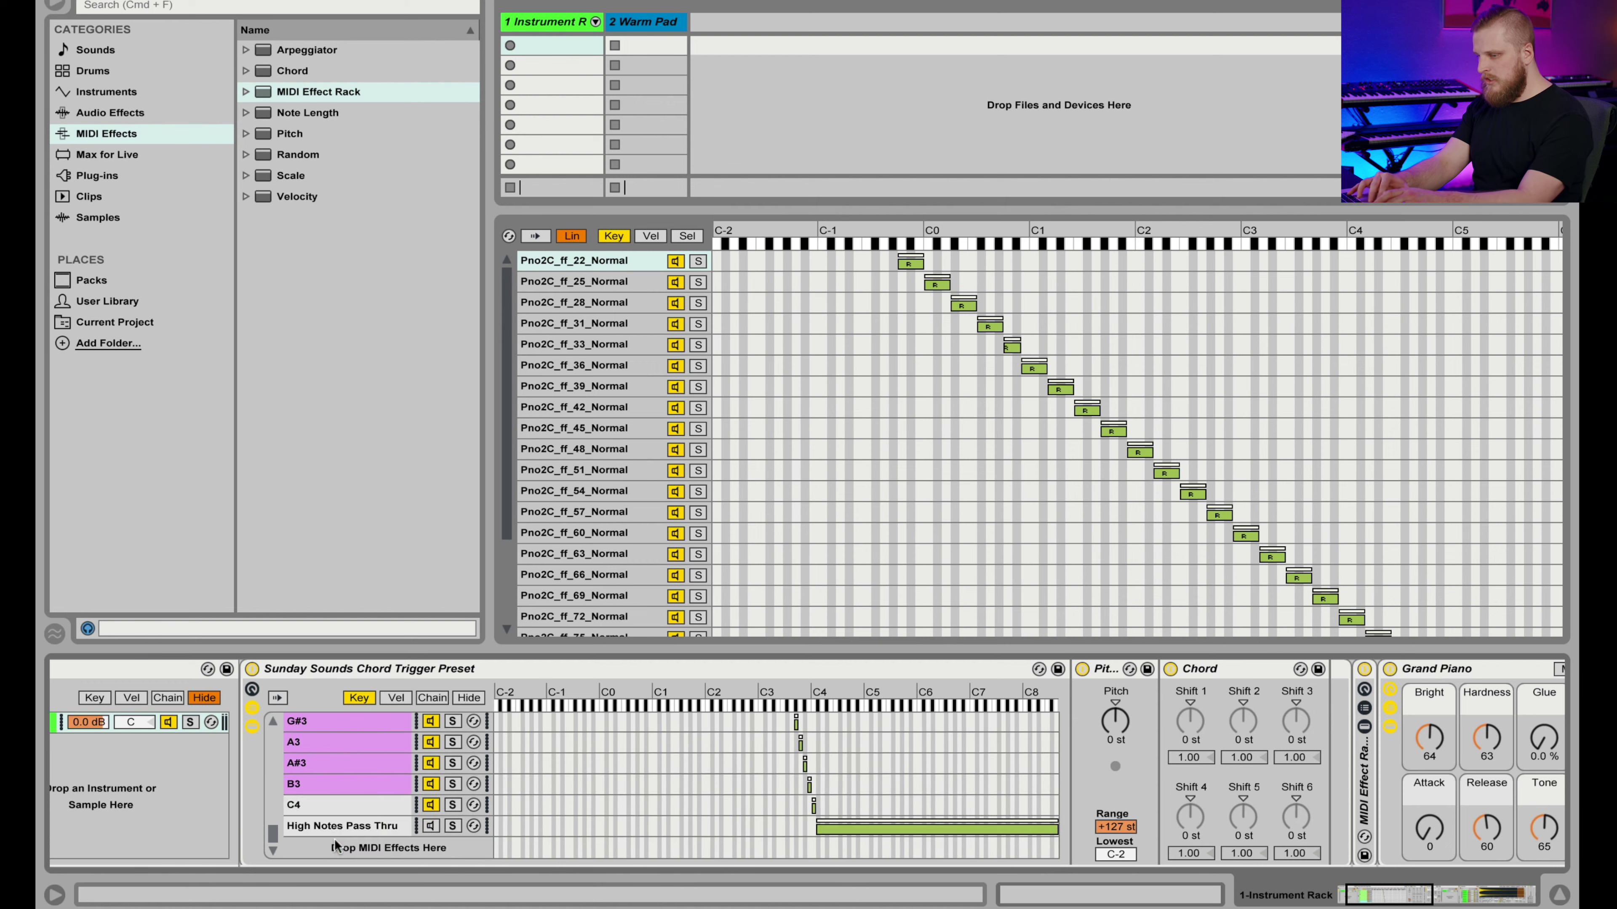
shift+click(342, 826)
scroll(342, 827, up, 20)
click(343, 827)
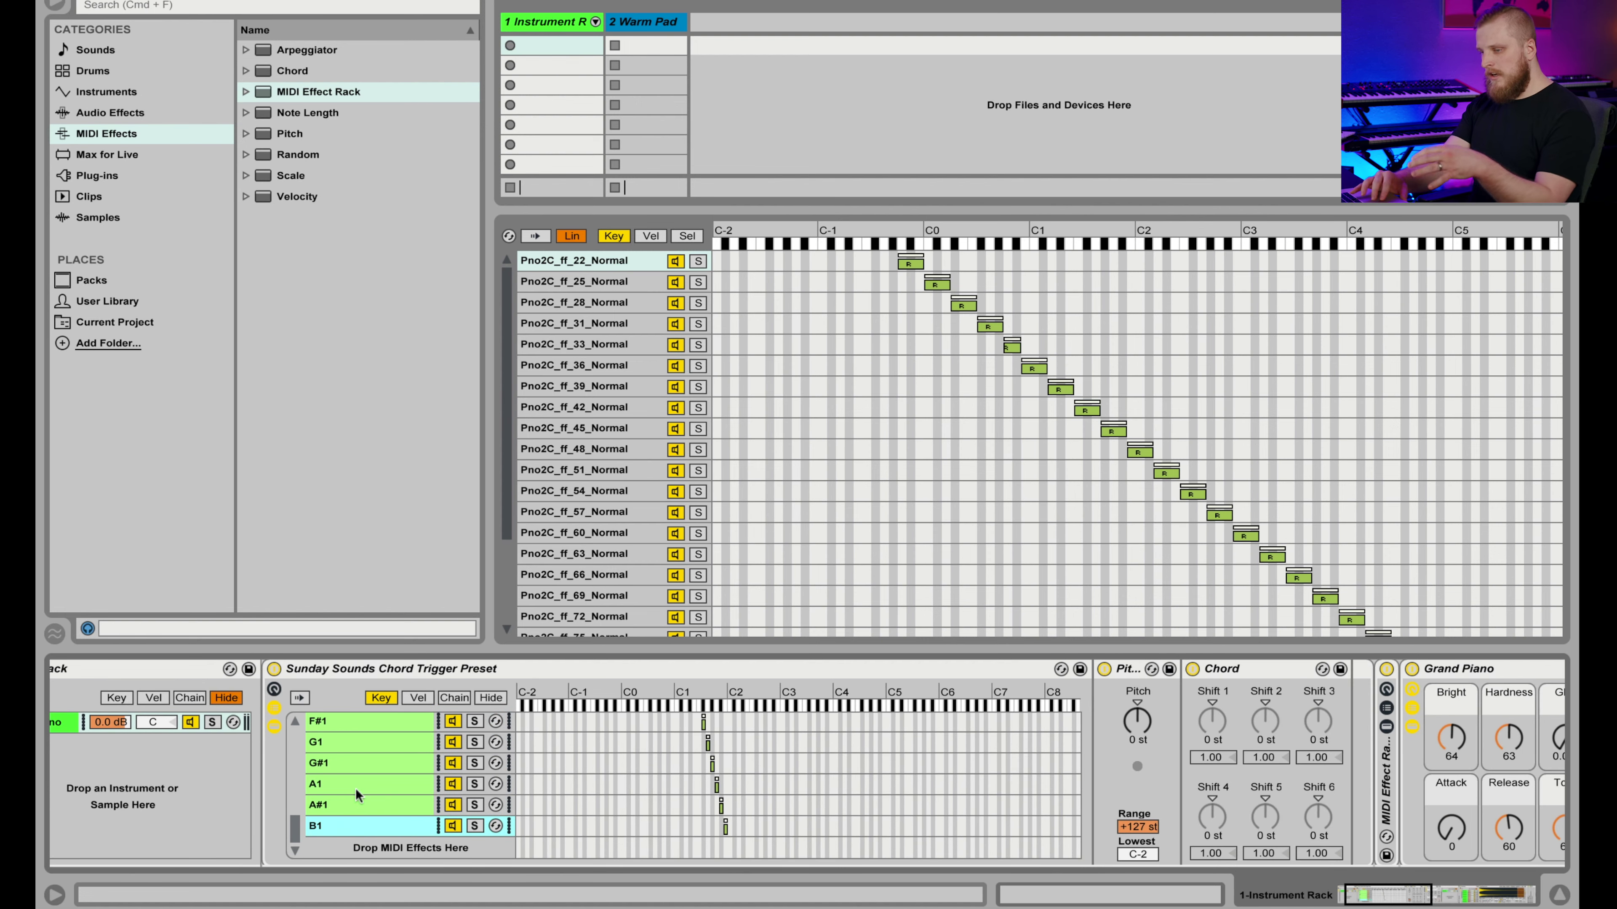
scroll(357, 795, up, 6)
shift+click(339, 844)
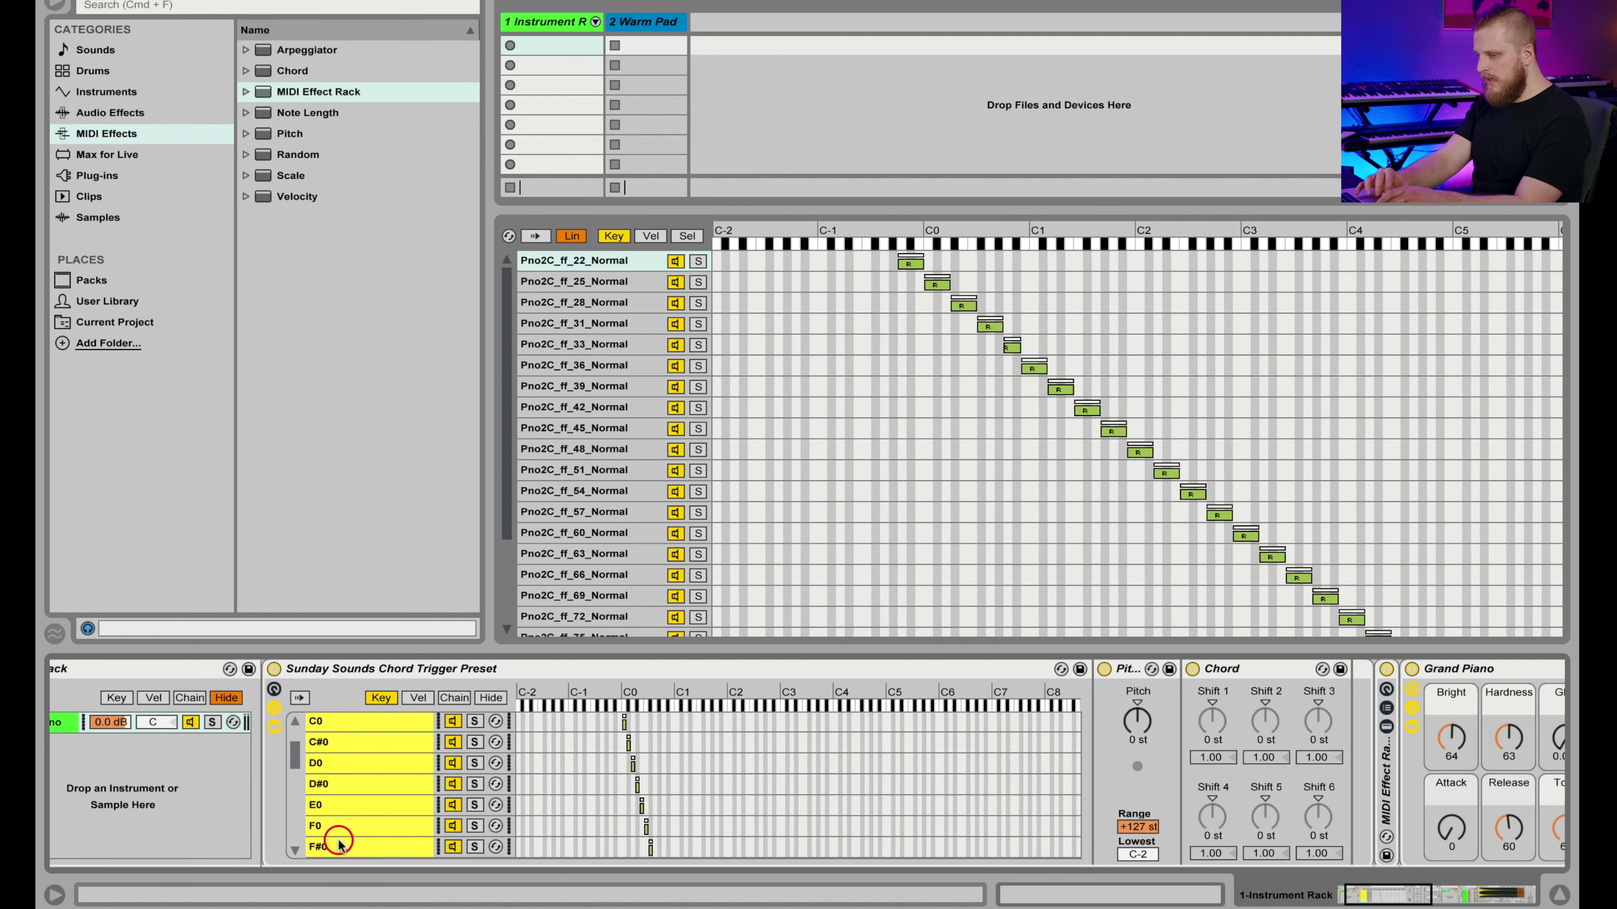
Review the remaining single-key chains and select the C1 chain.
scroll(332, 720, down, 6)
click(332, 718)
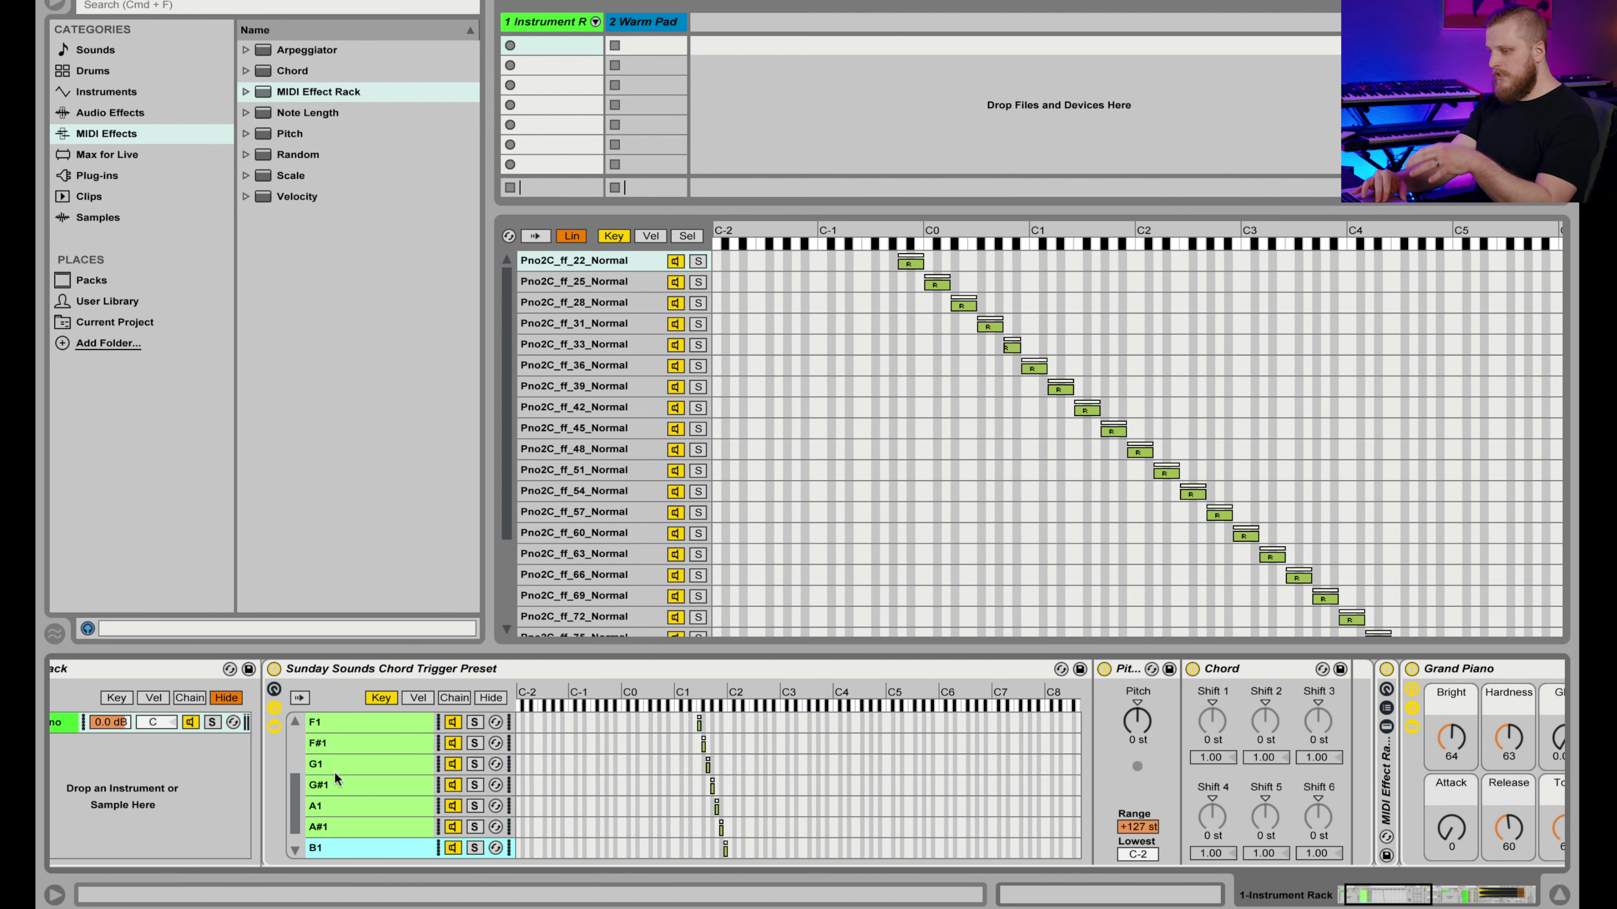
scroll(336, 778, up, 5)
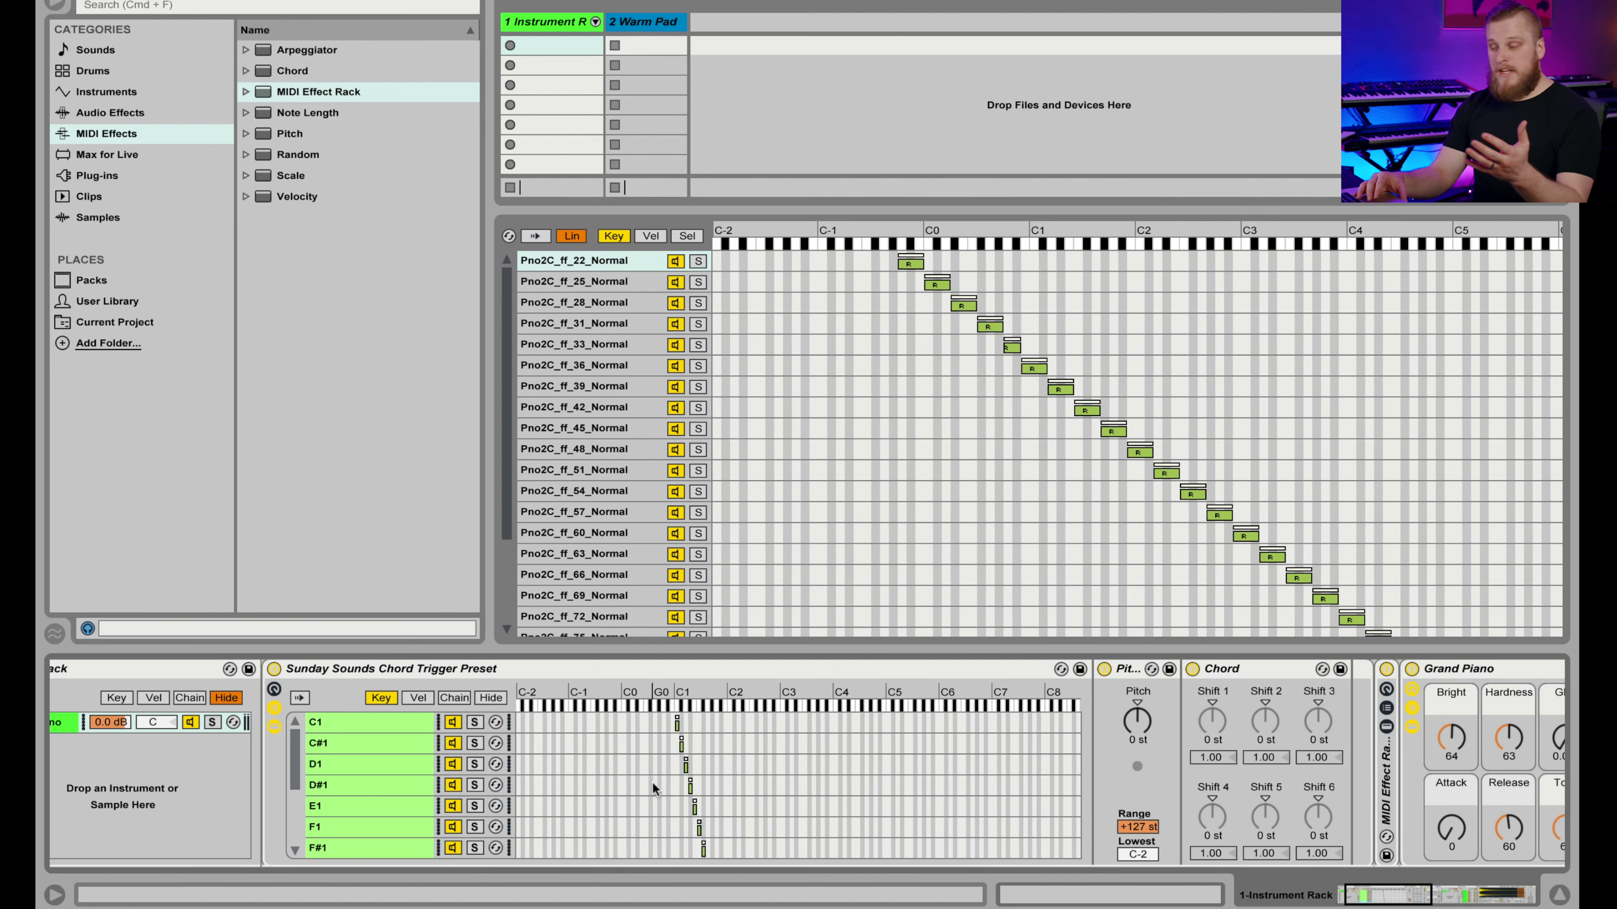
scroll(654, 789, down, 3)
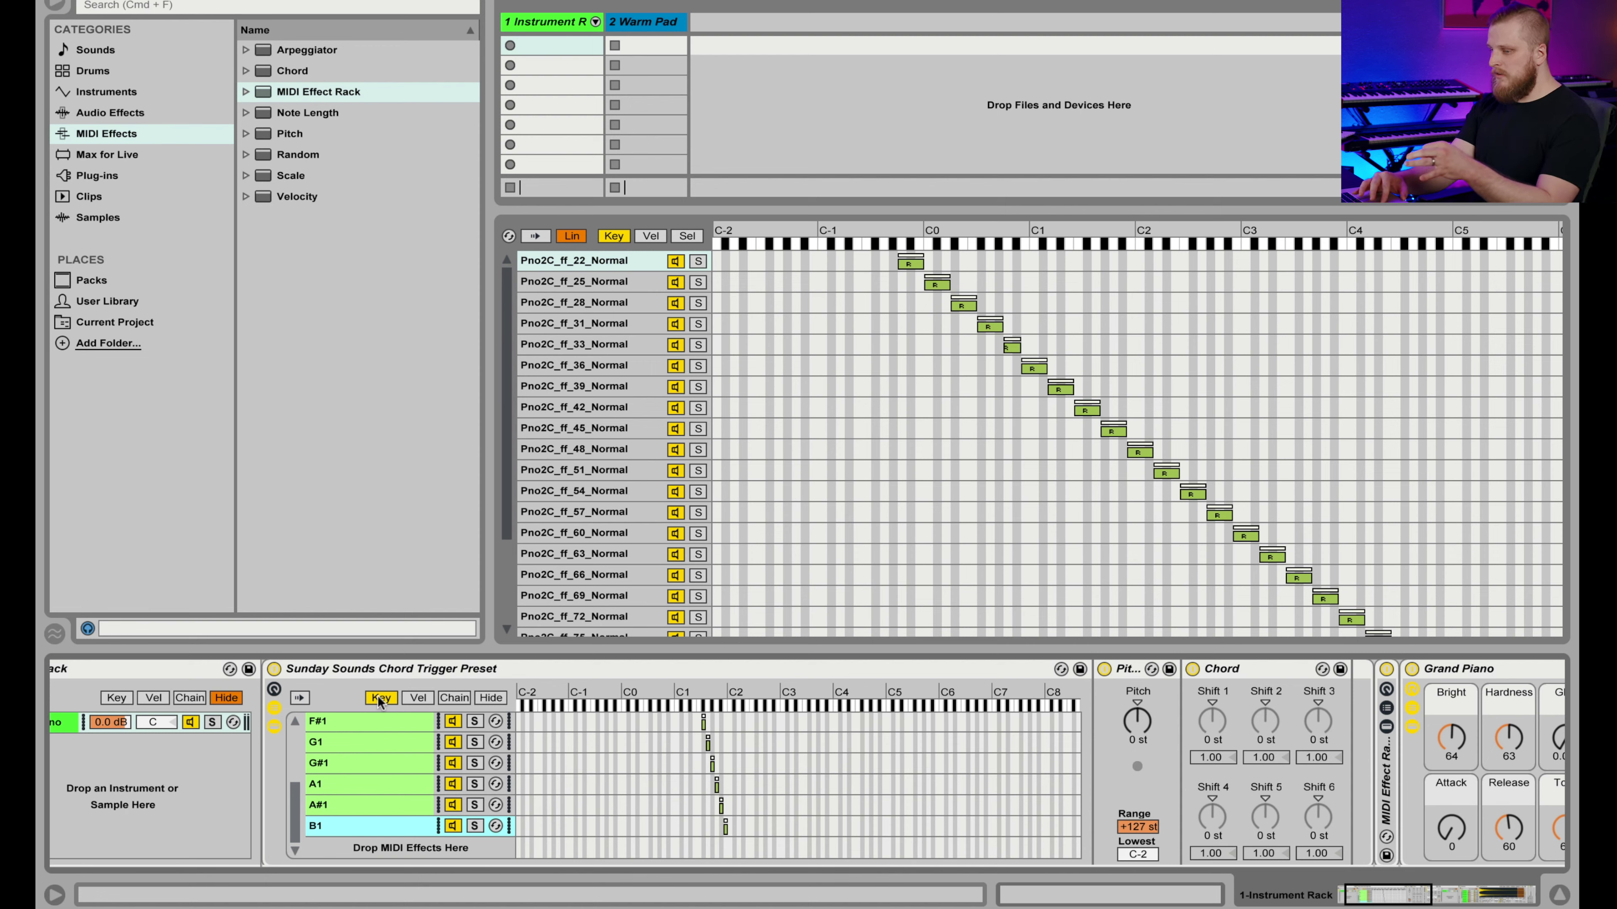
scroll(380, 790, up, 5)
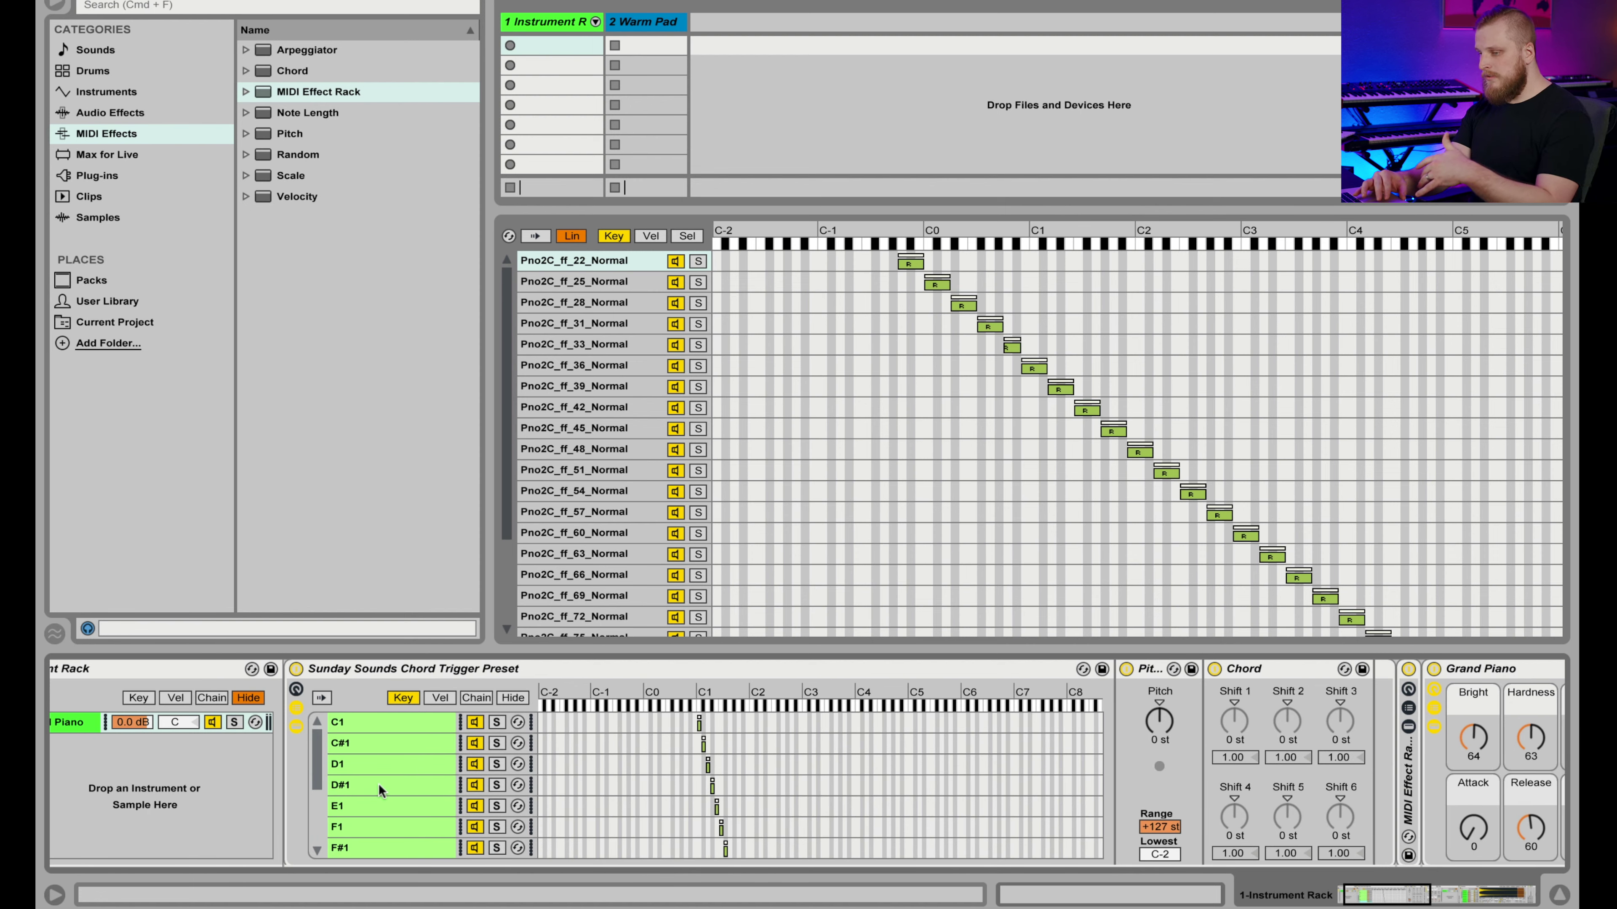
scroll(366, 750, up, 3)
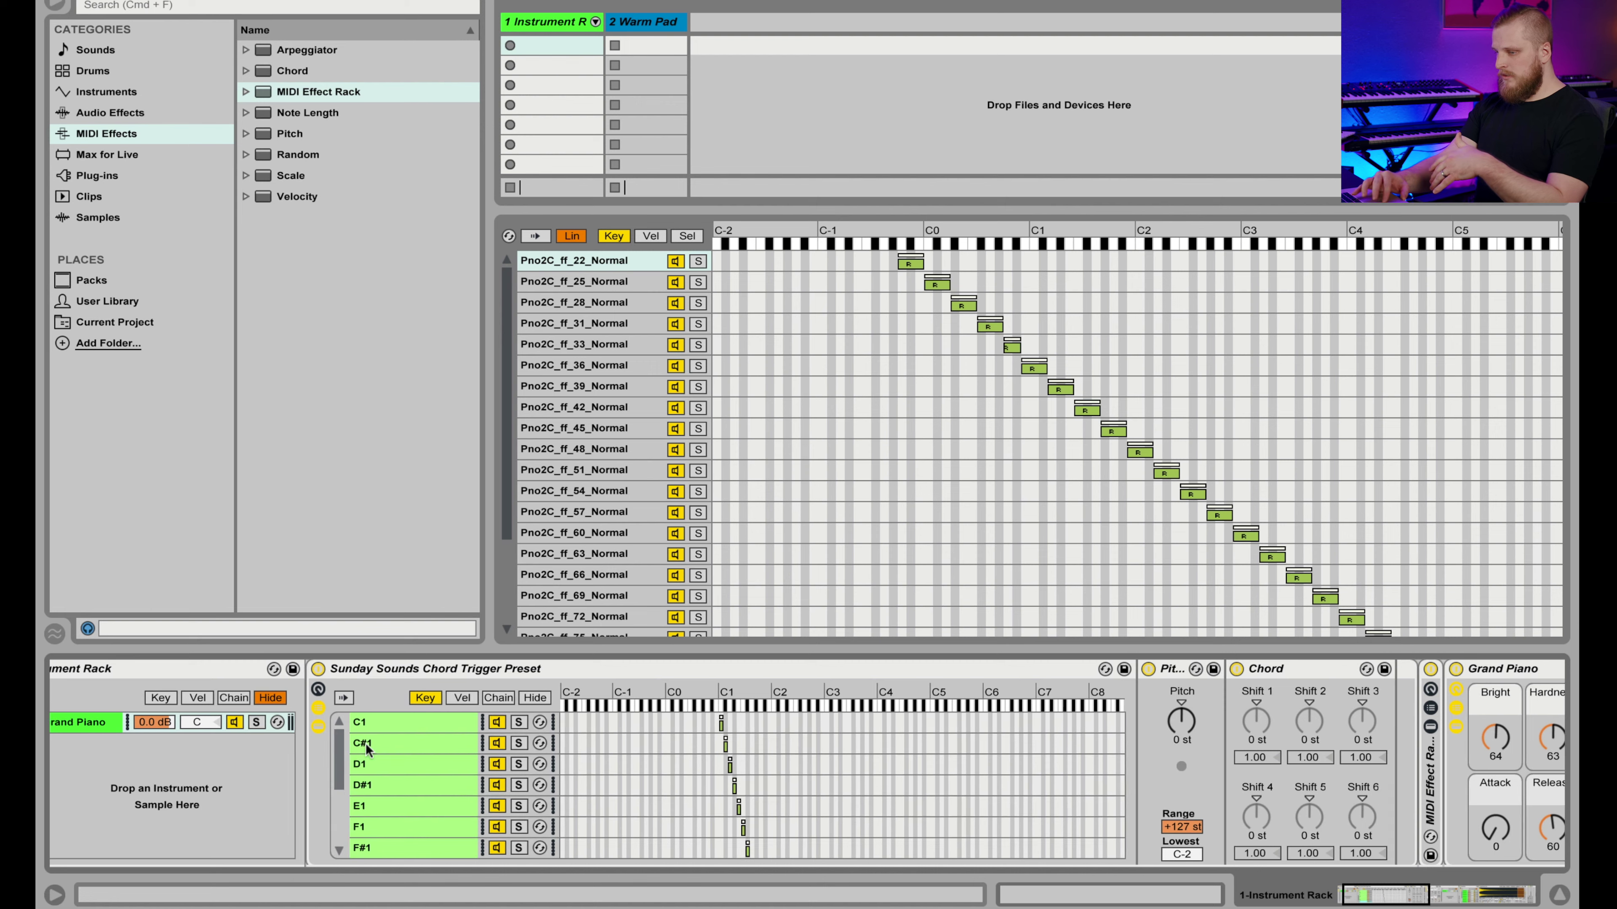
click(391, 728)
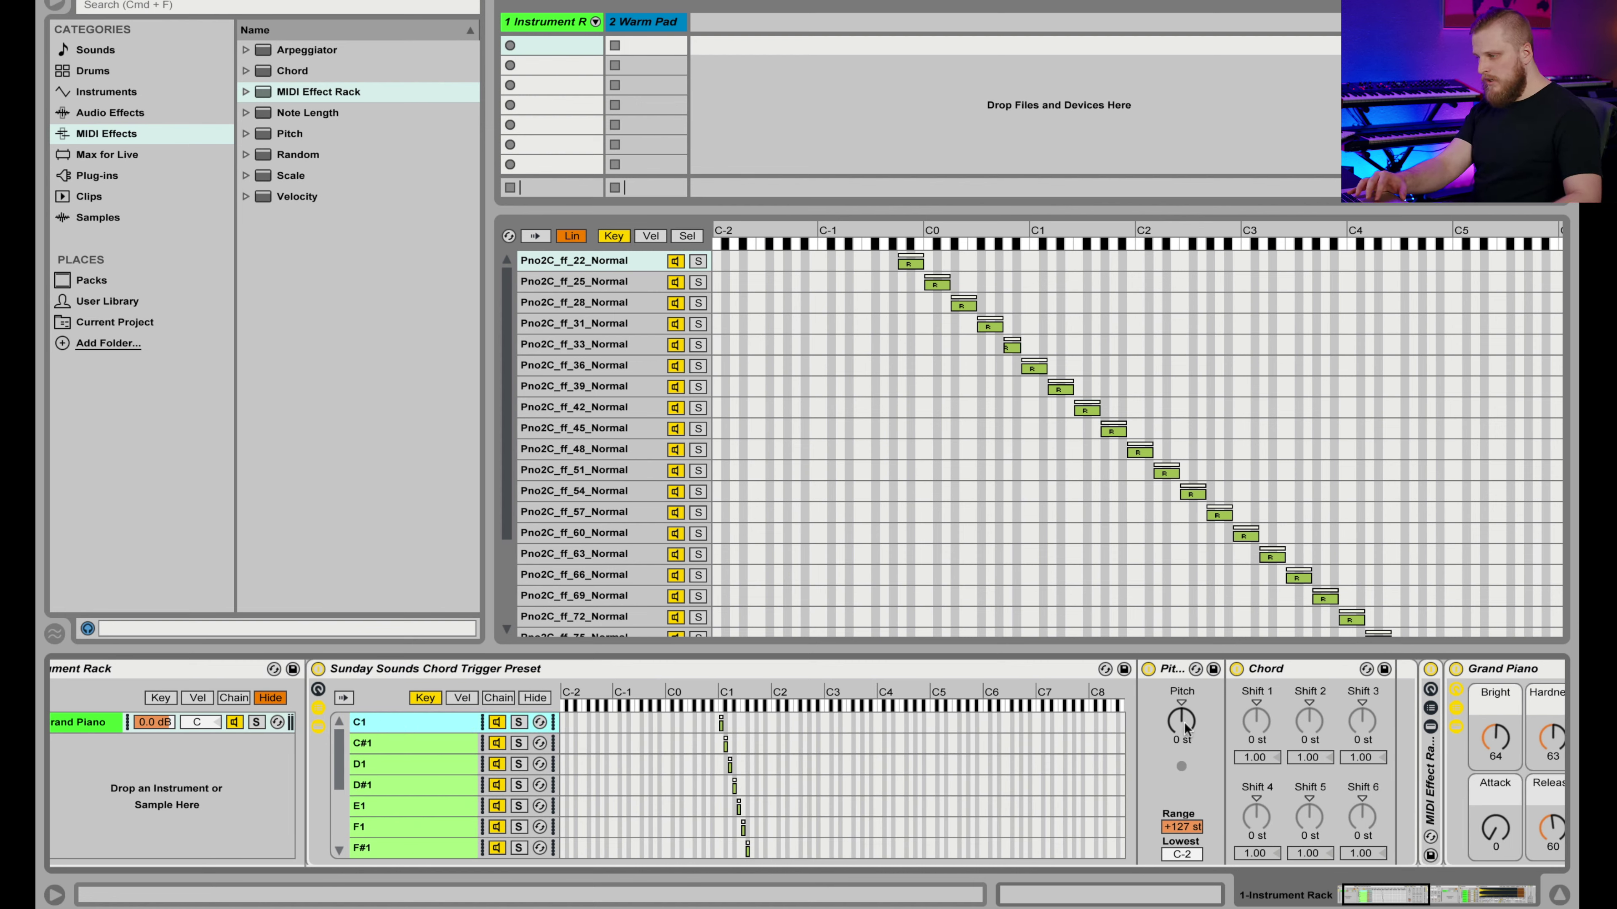
Add a +7 chord shift note to the C1 chord and delete the C#1 chain.
drag(1254, 724, 1253, 706)
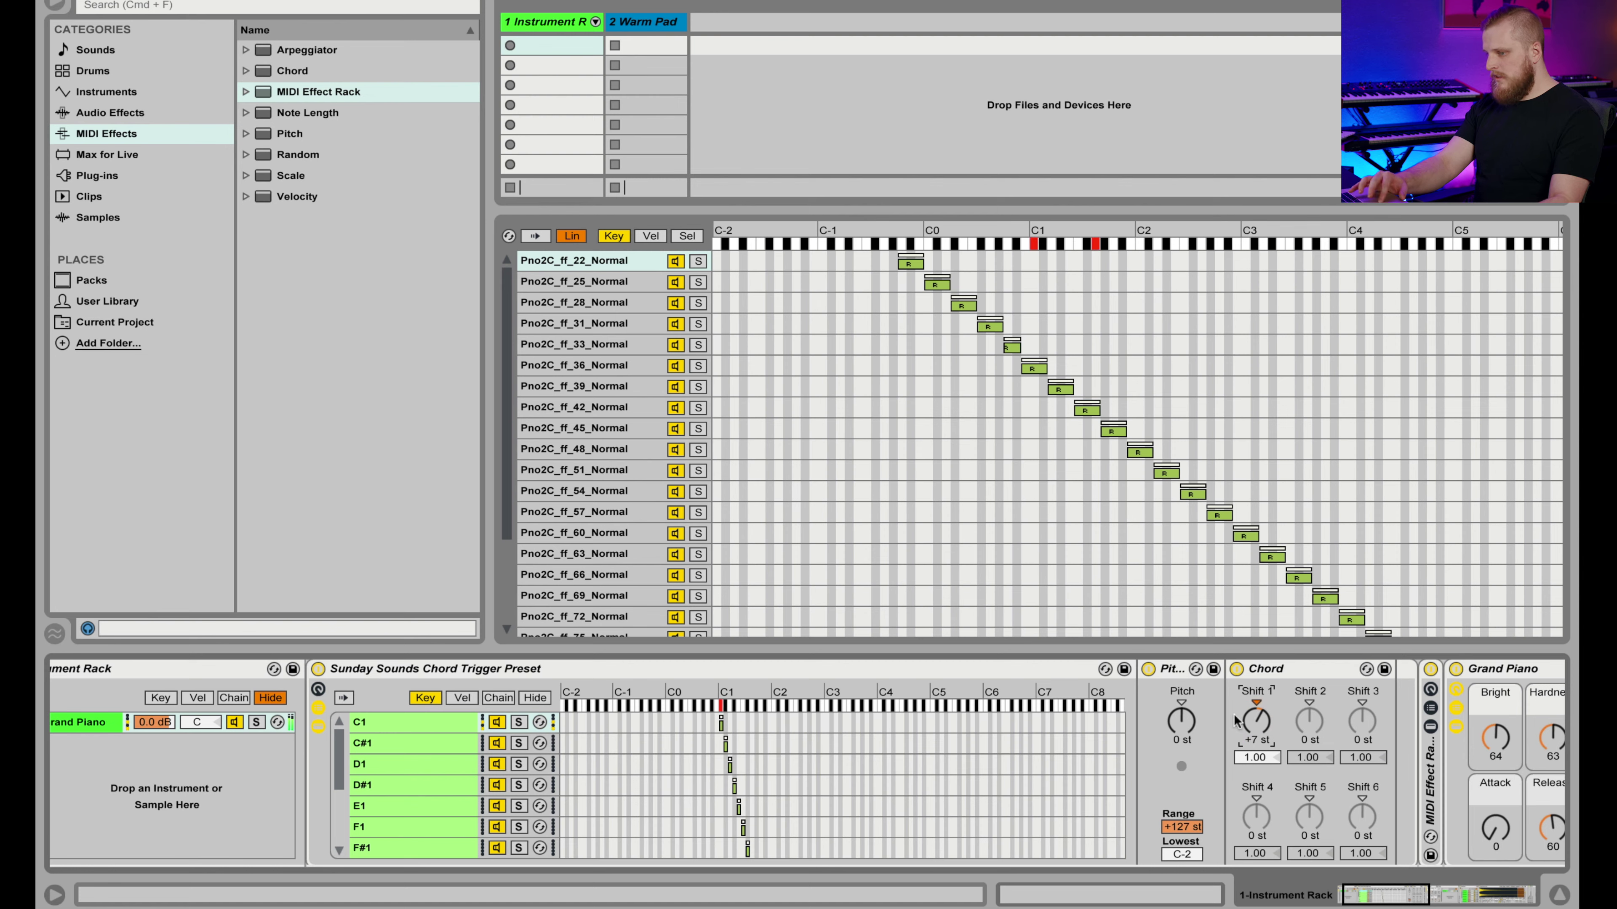
click(424, 745)
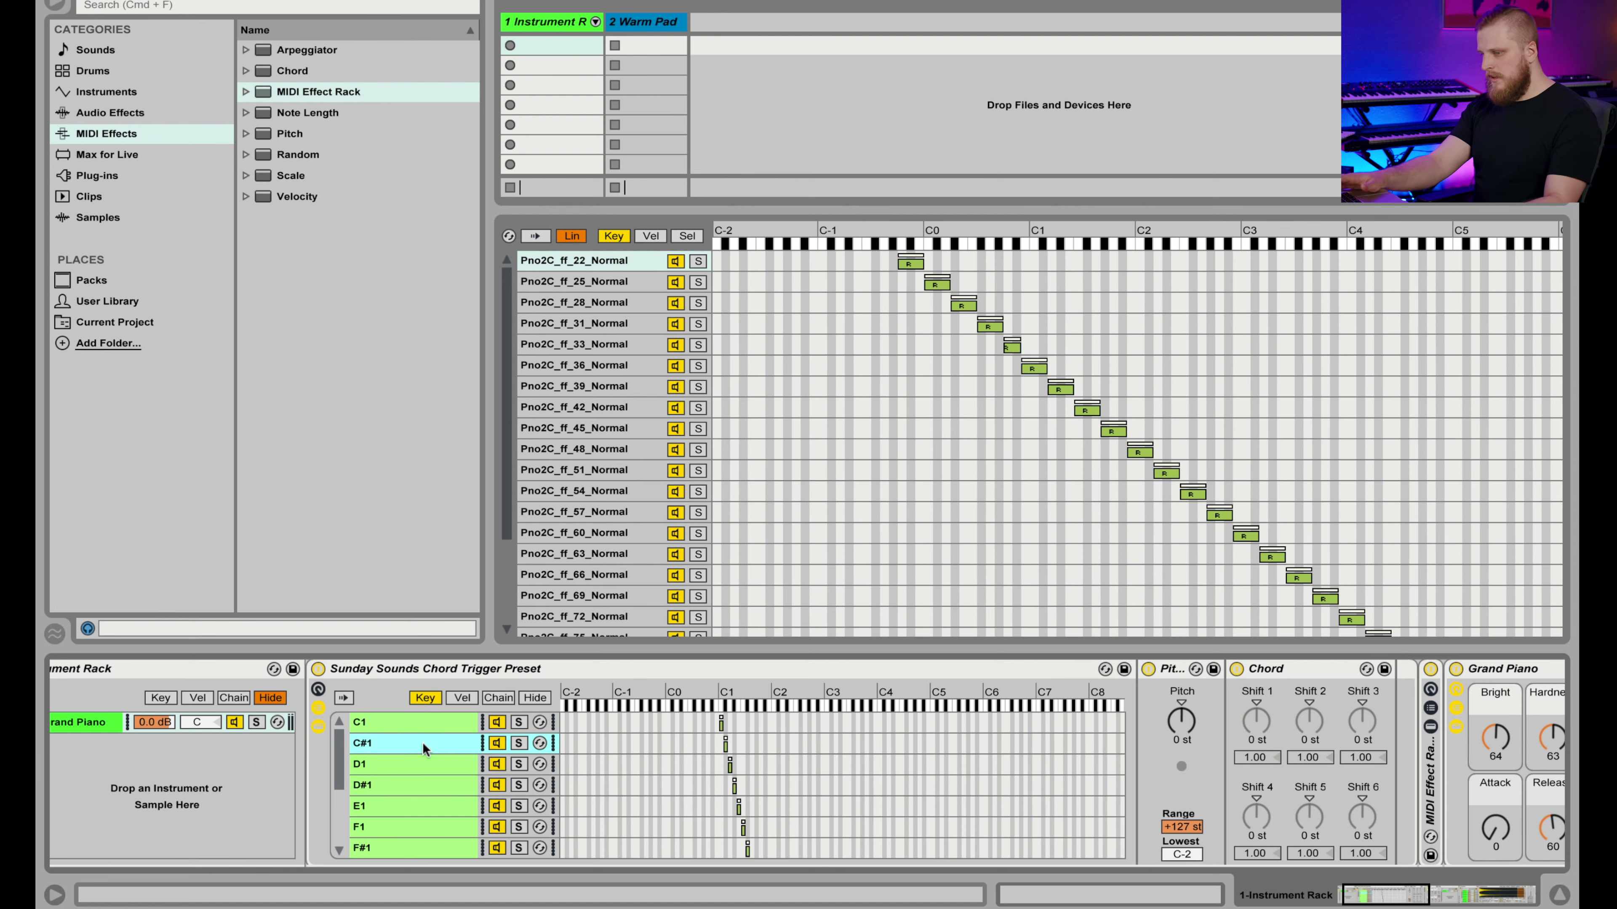
key(Delete)
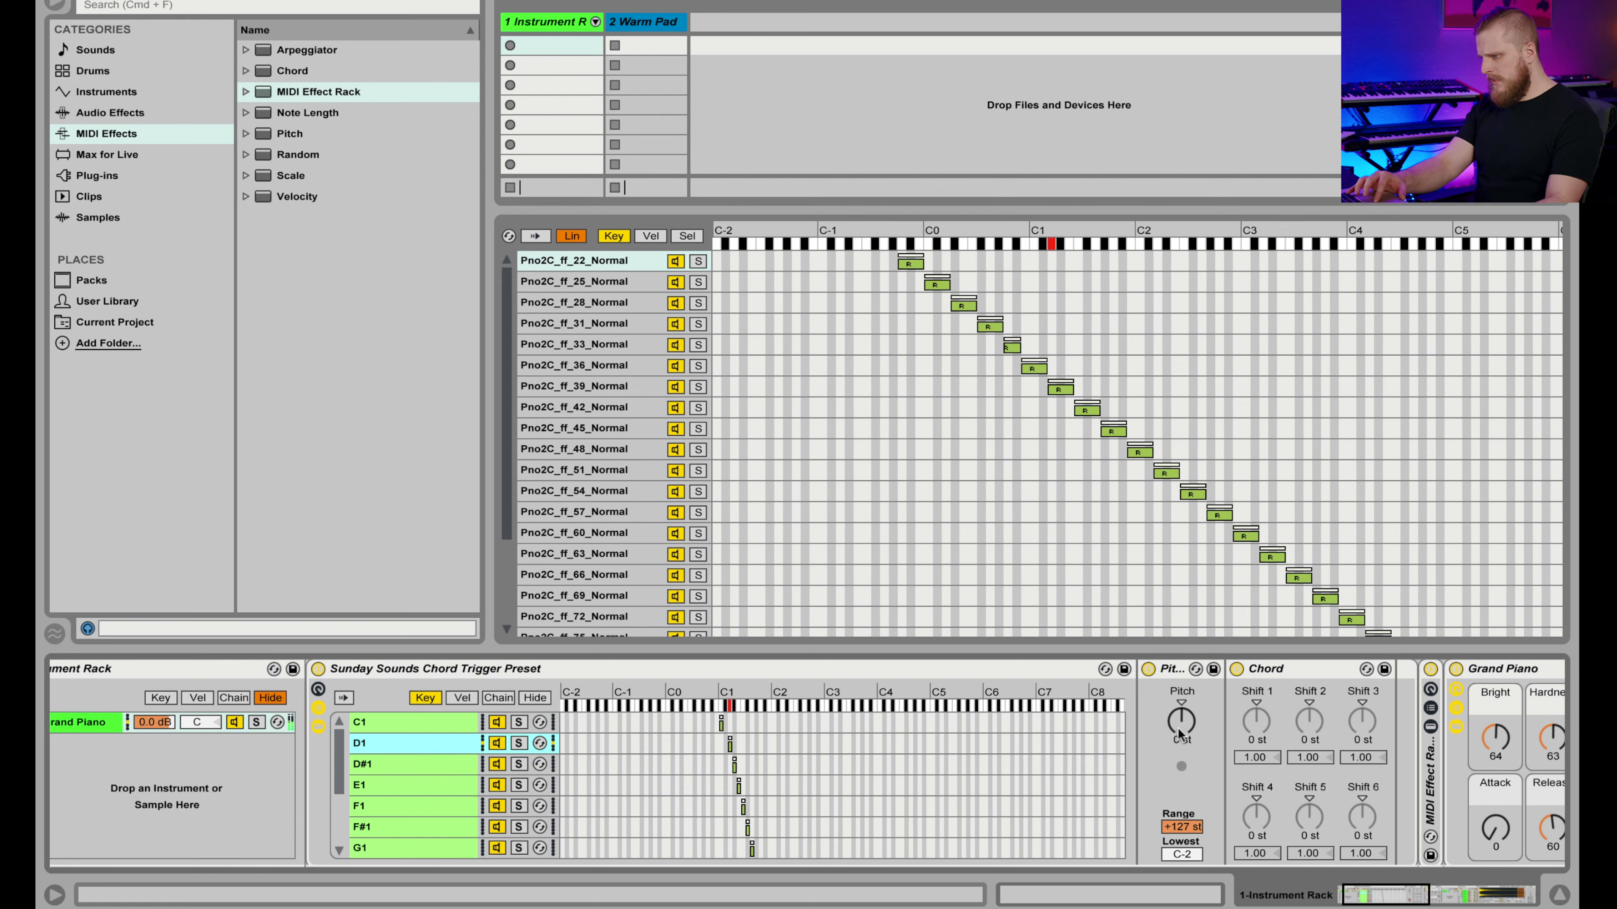
Drop the D1 chain to Pitch -12 with chord shifts +12, +19 and +36.
drag(1179, 733, 1180, 733)
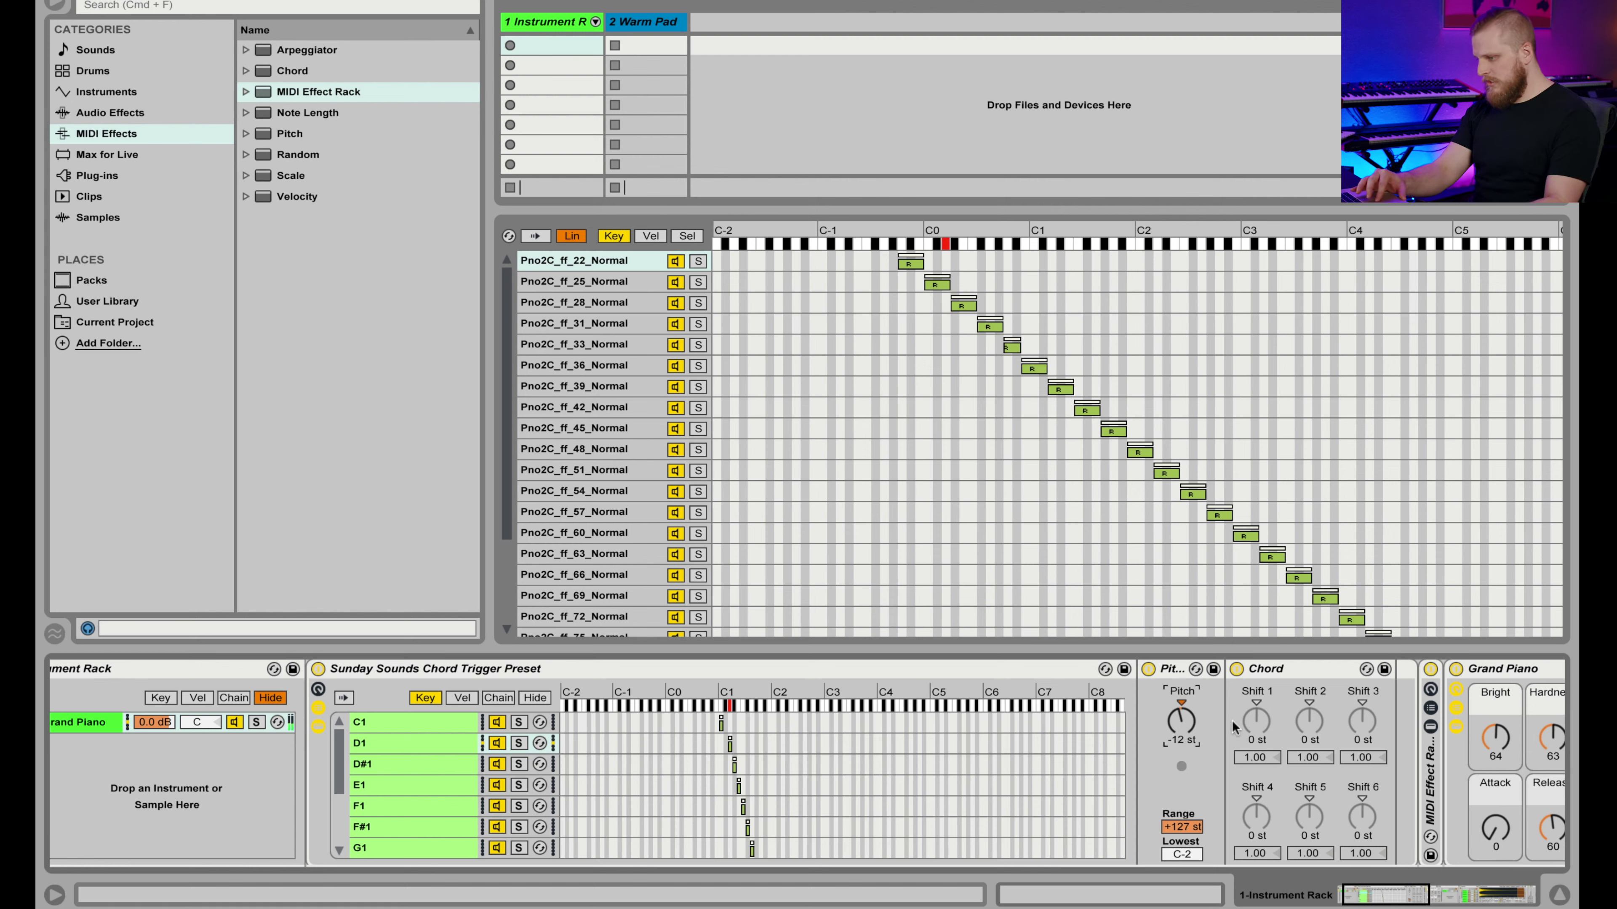
drag(1263, 726, 1292, 723)
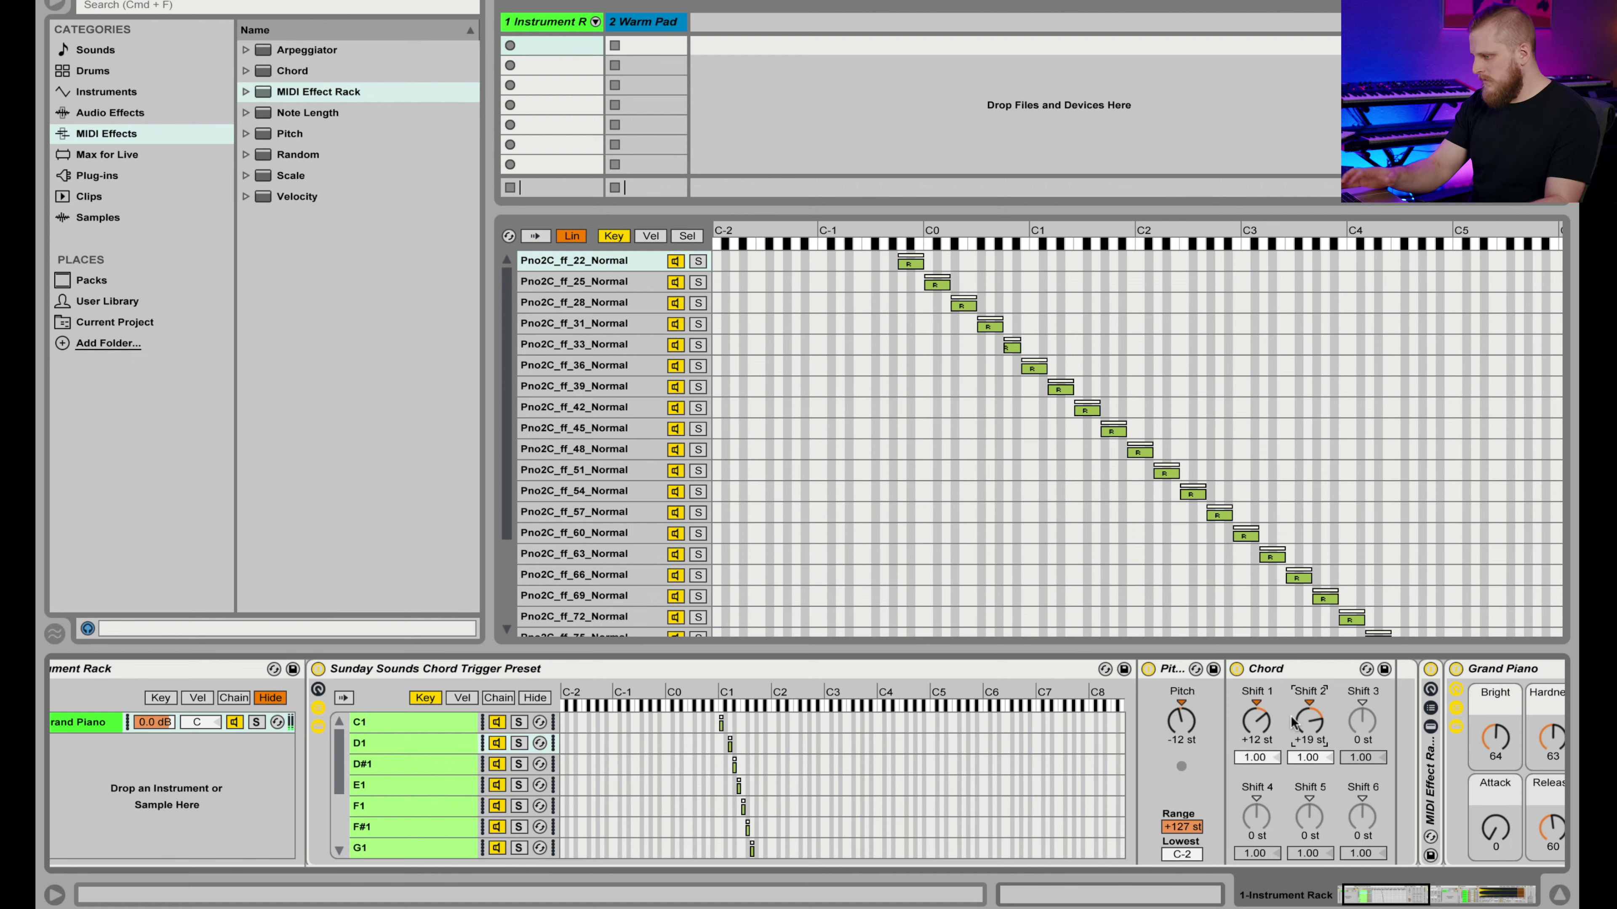
click(1362, 725)
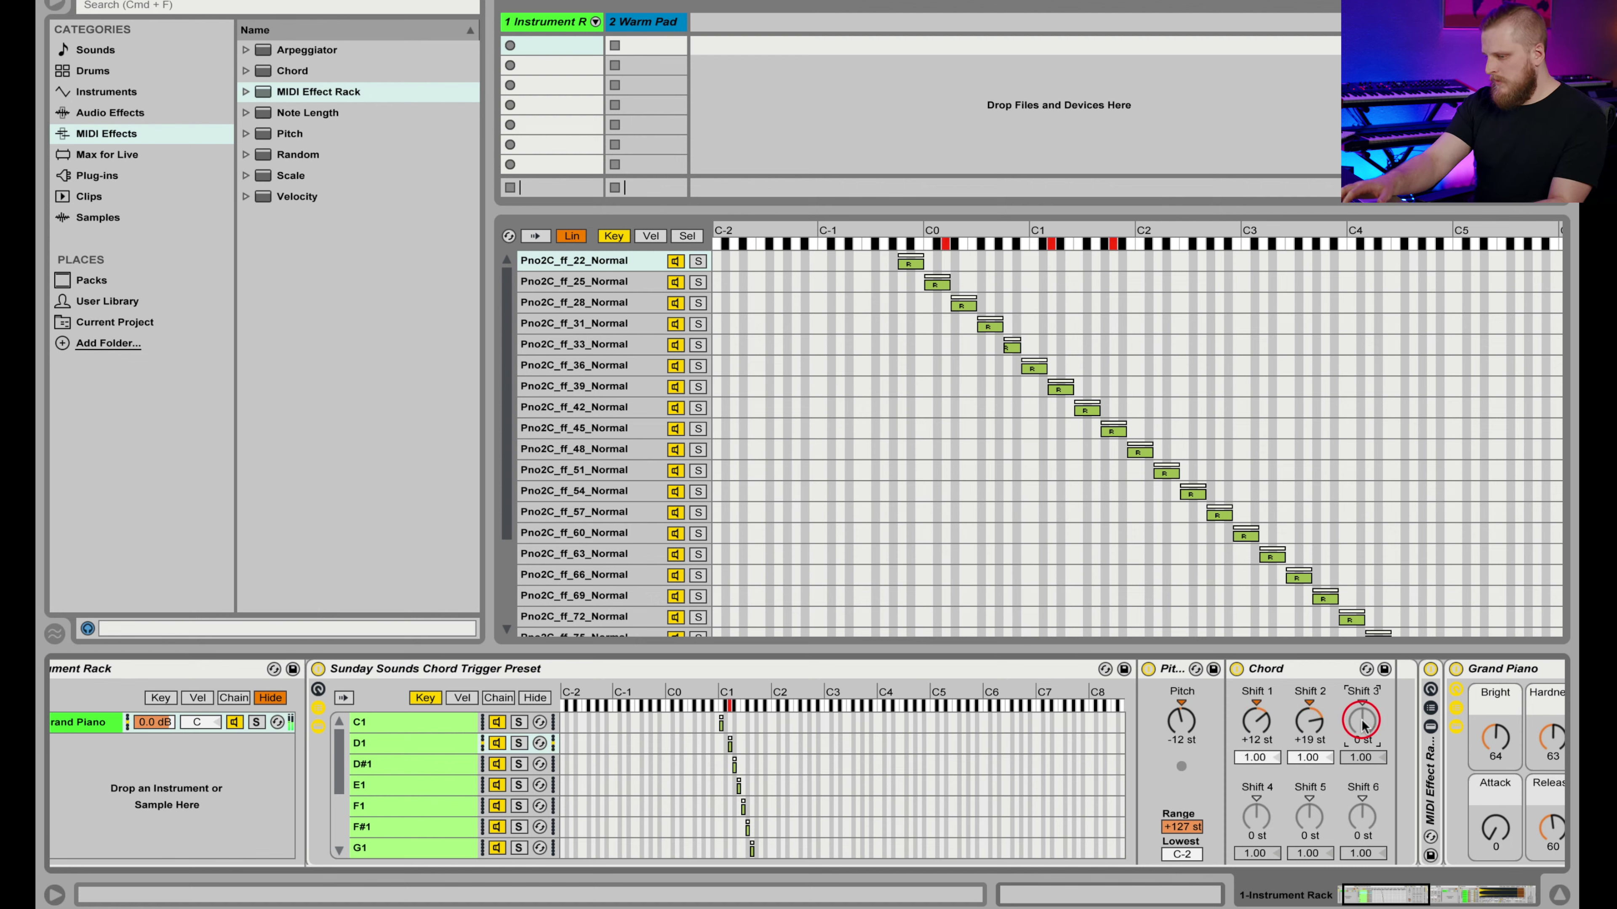
text(36)
key(Return)
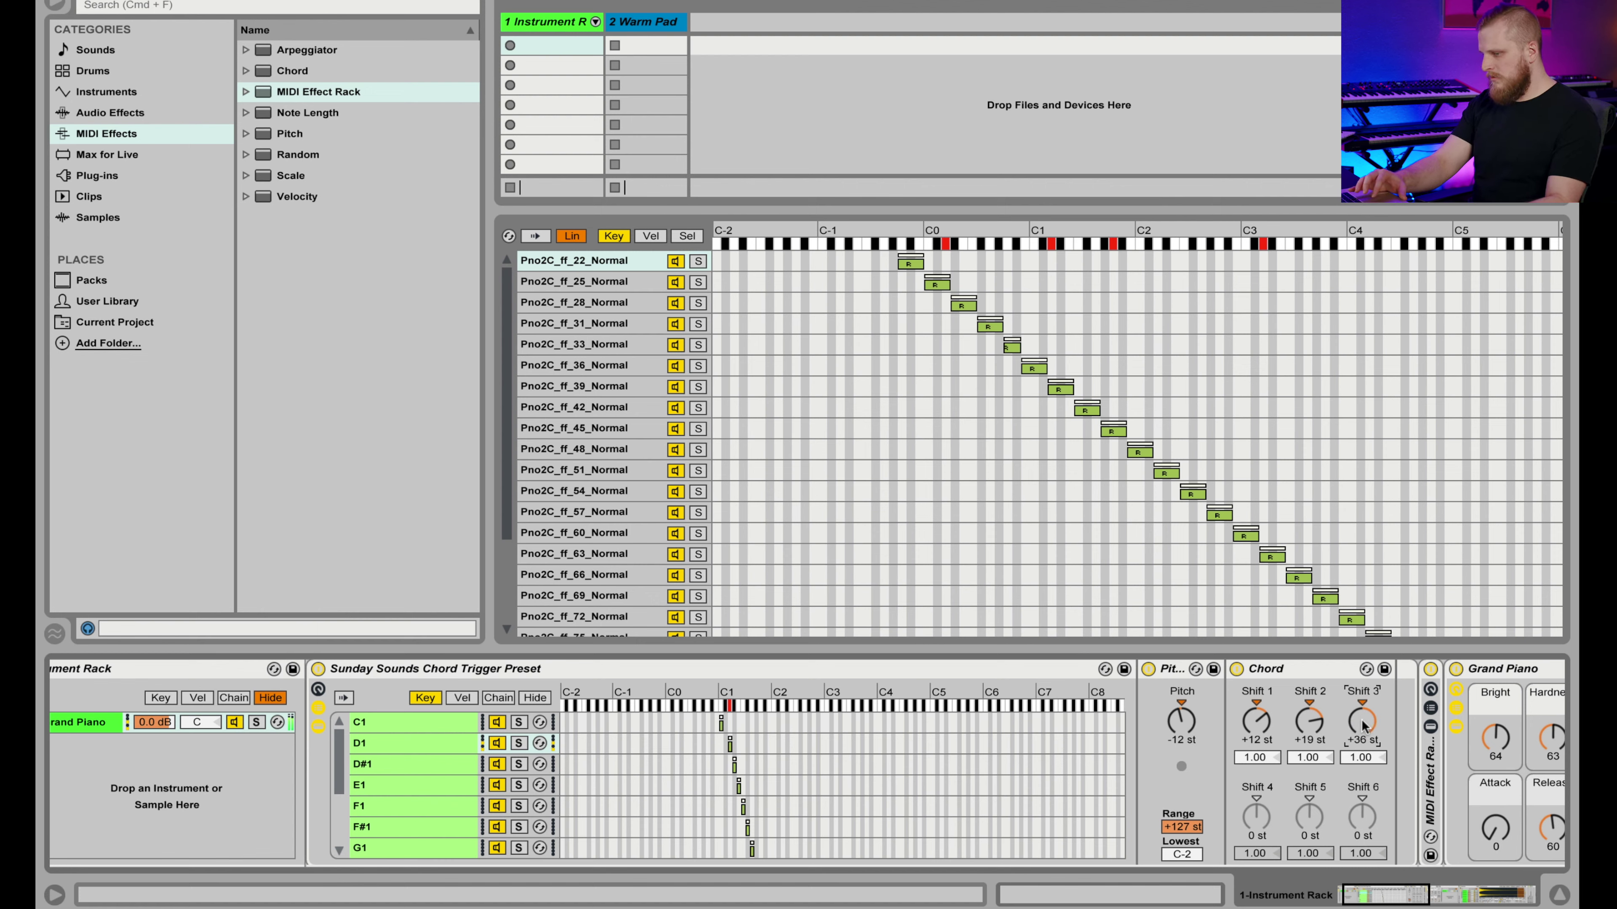
Delete the D#1 and E1 chains.
click(391, 767)
key(Delete)
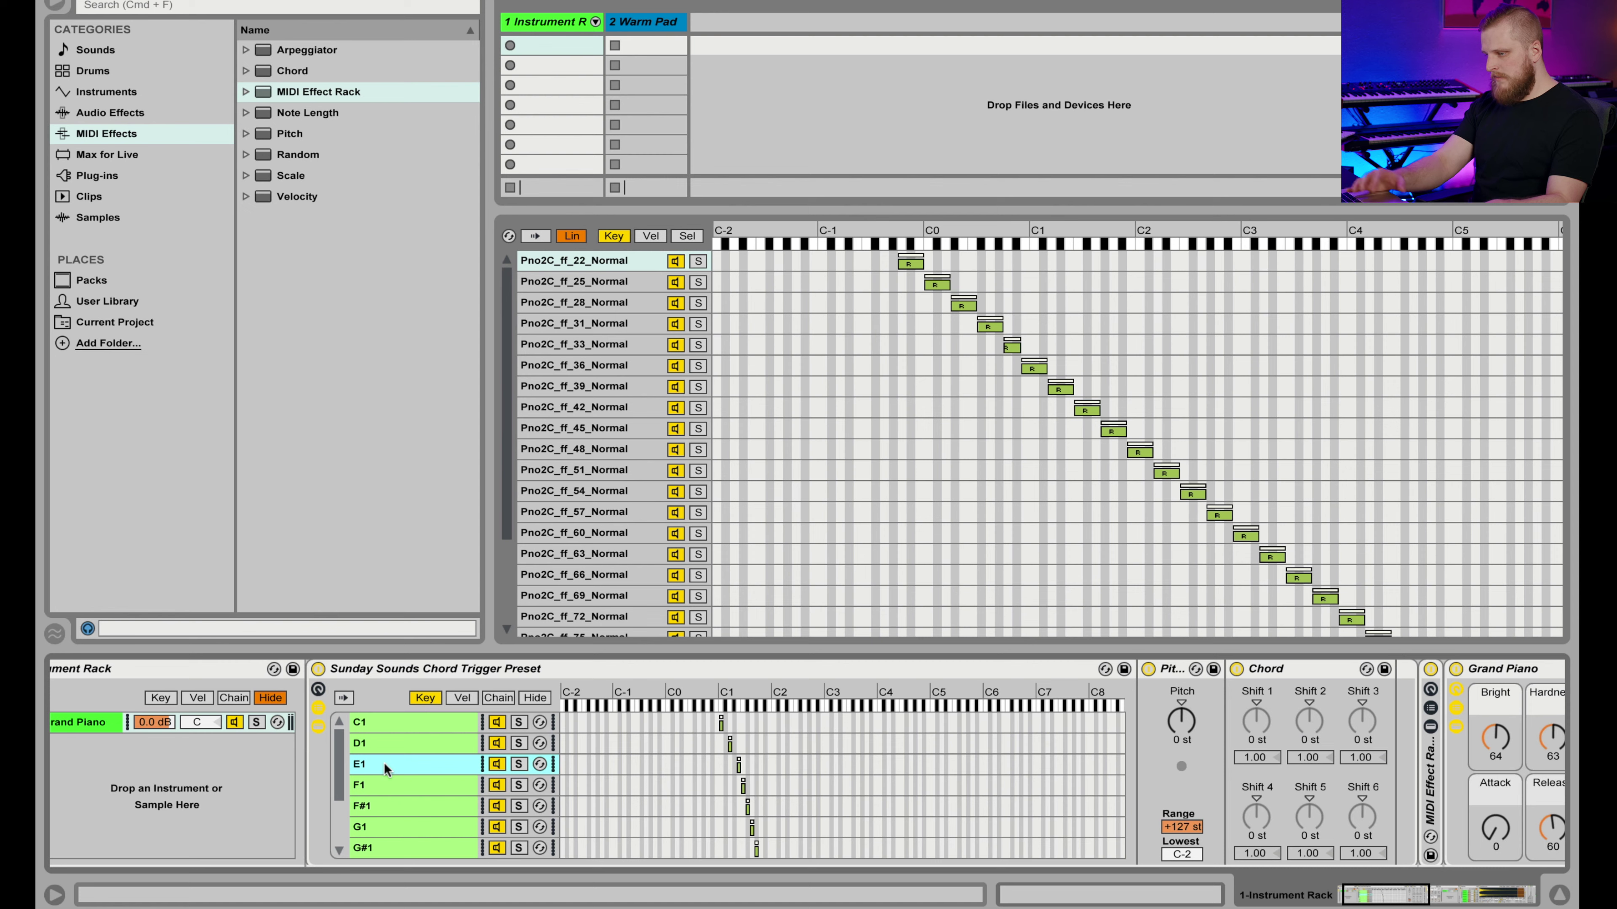
key(Delete)
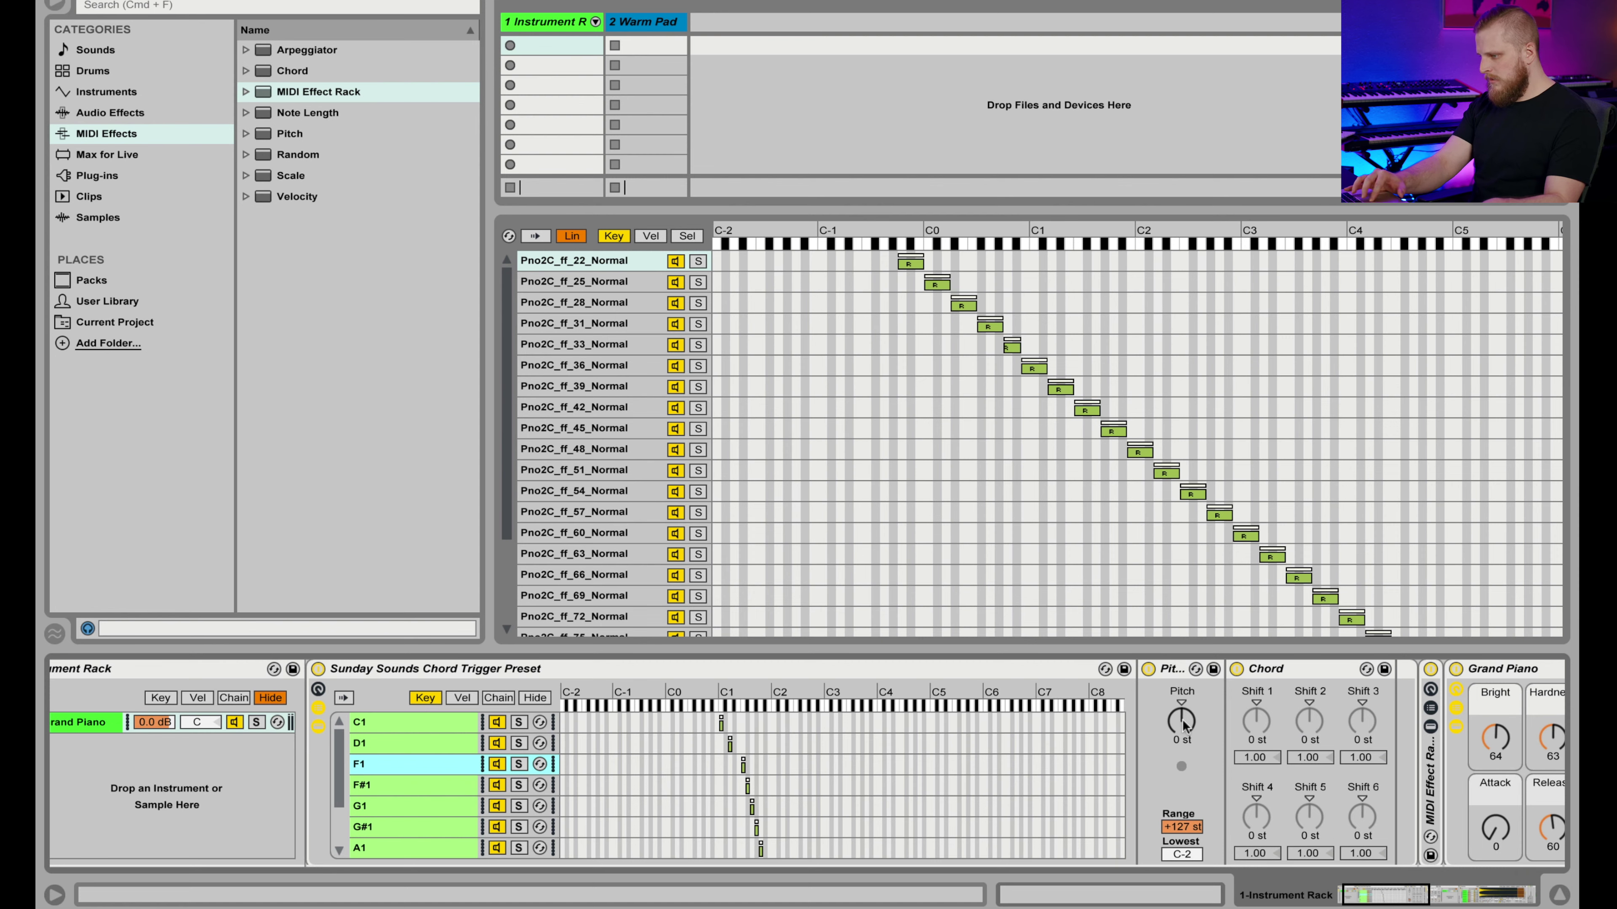
Give F1 chord shifts of +12, +24 and +31, and delete the F#1 chain.
click(1257, 718)
text(12)
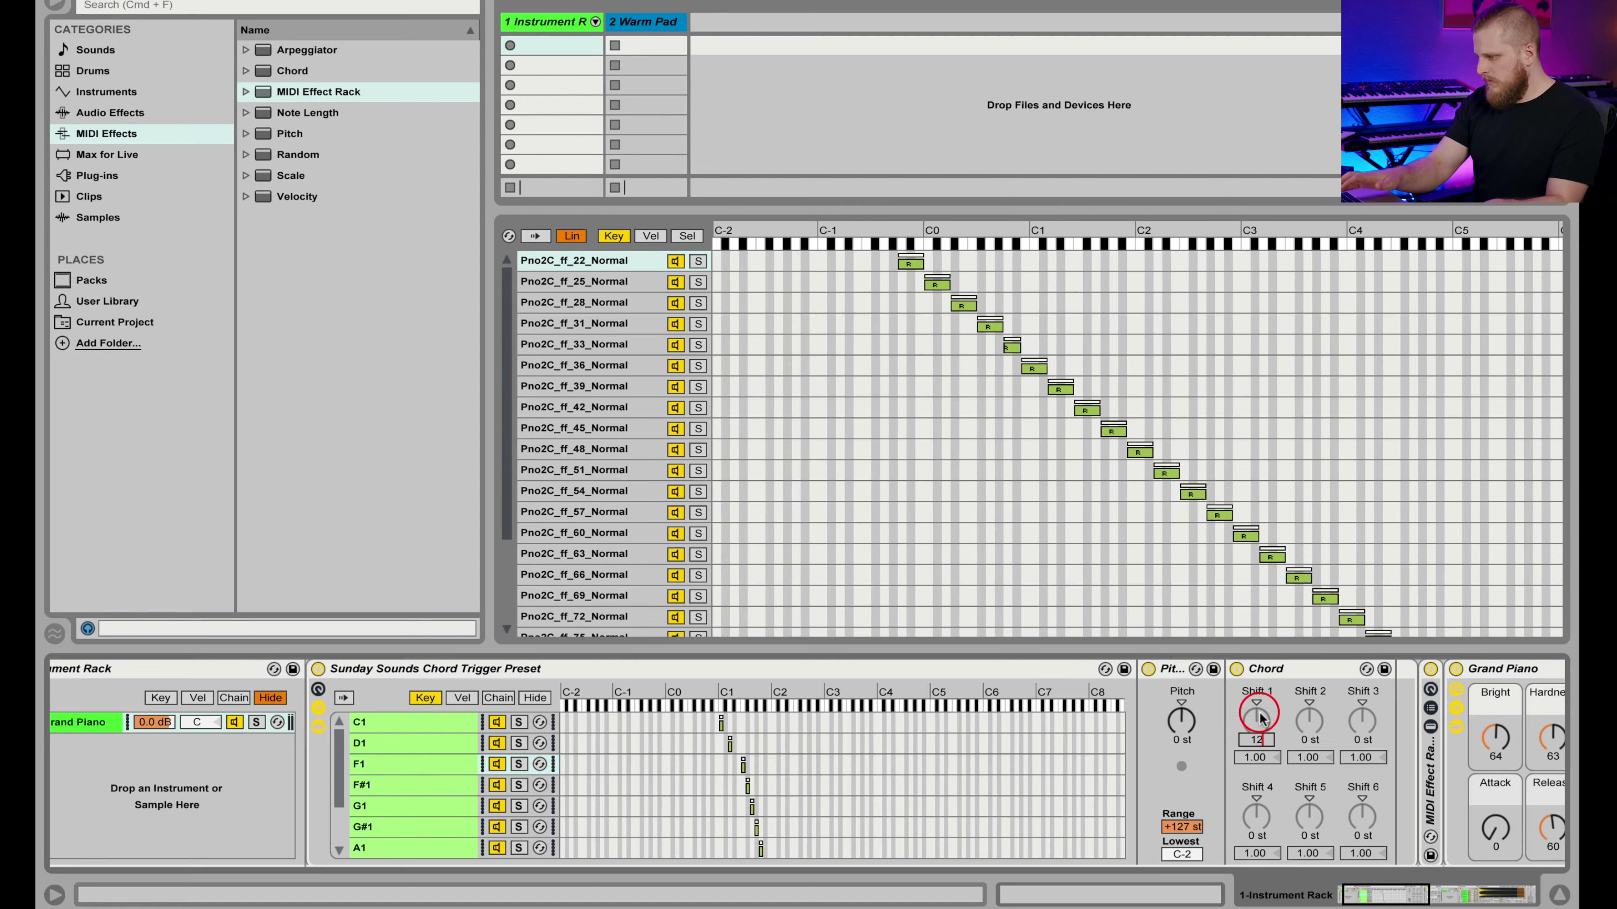
key(Return)
click(1307, 730)
text(24)
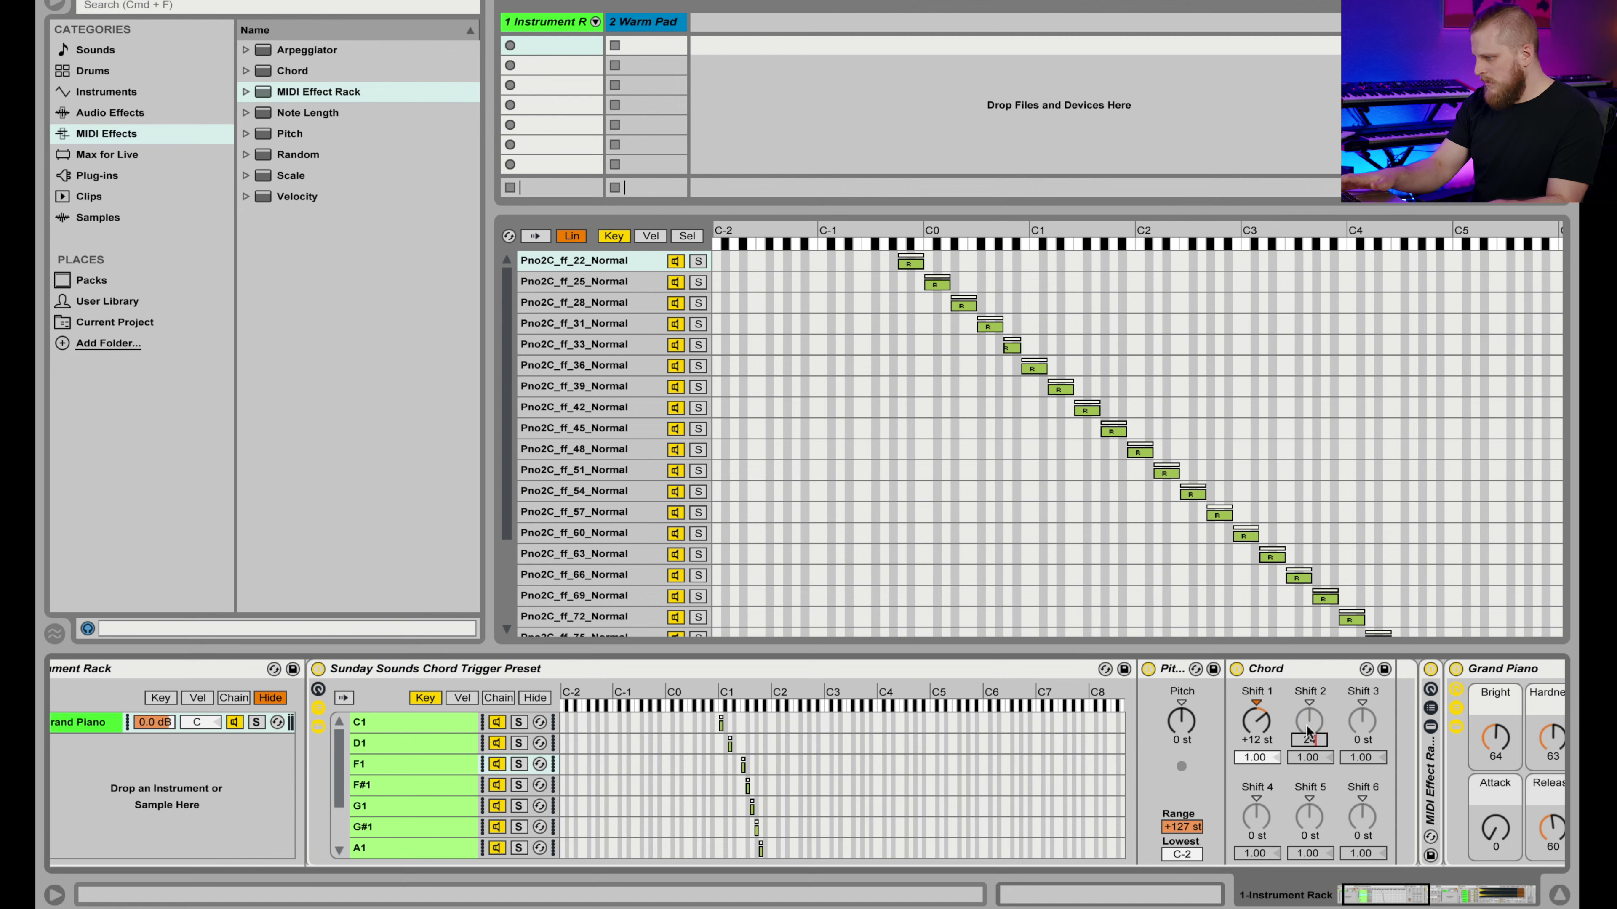
key(Return)
text(31)
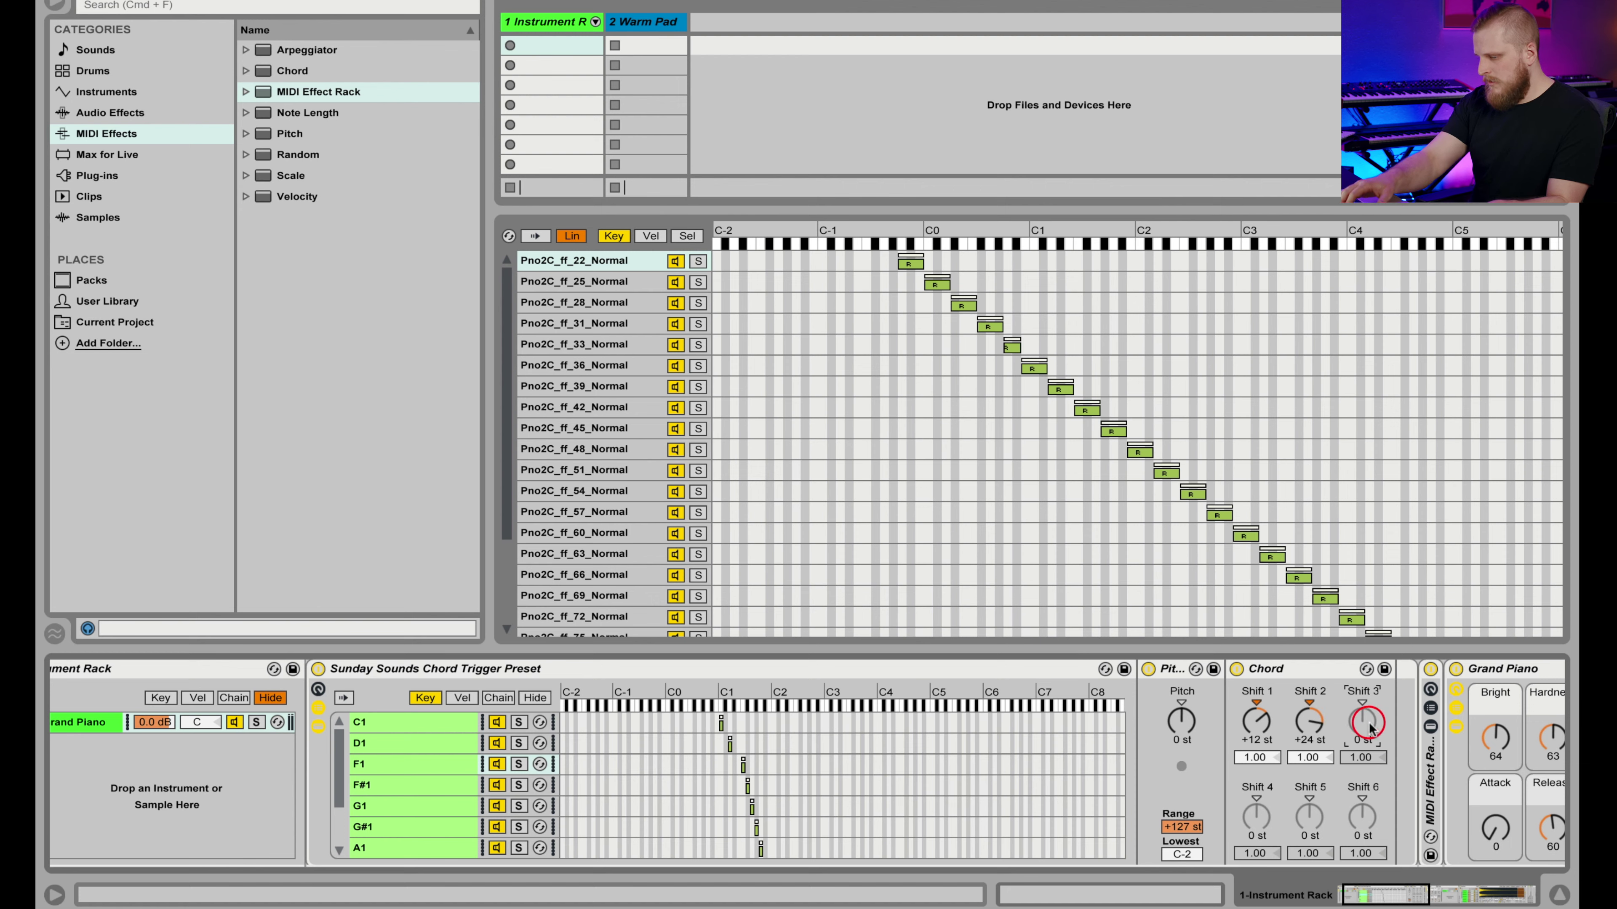
key(Return)
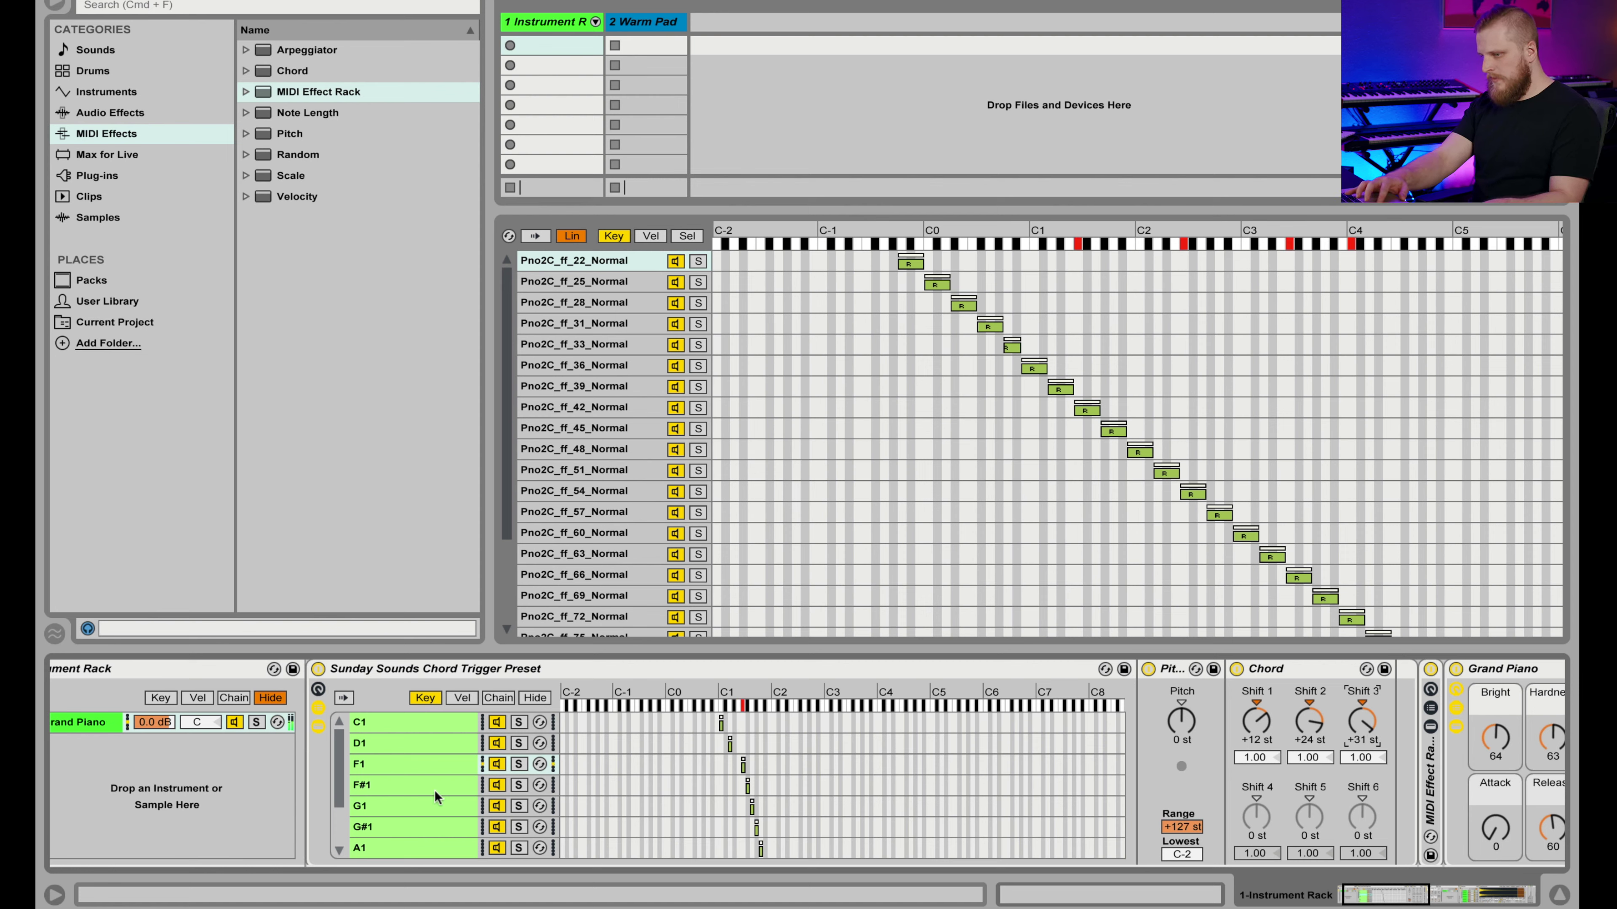
key(Delete)
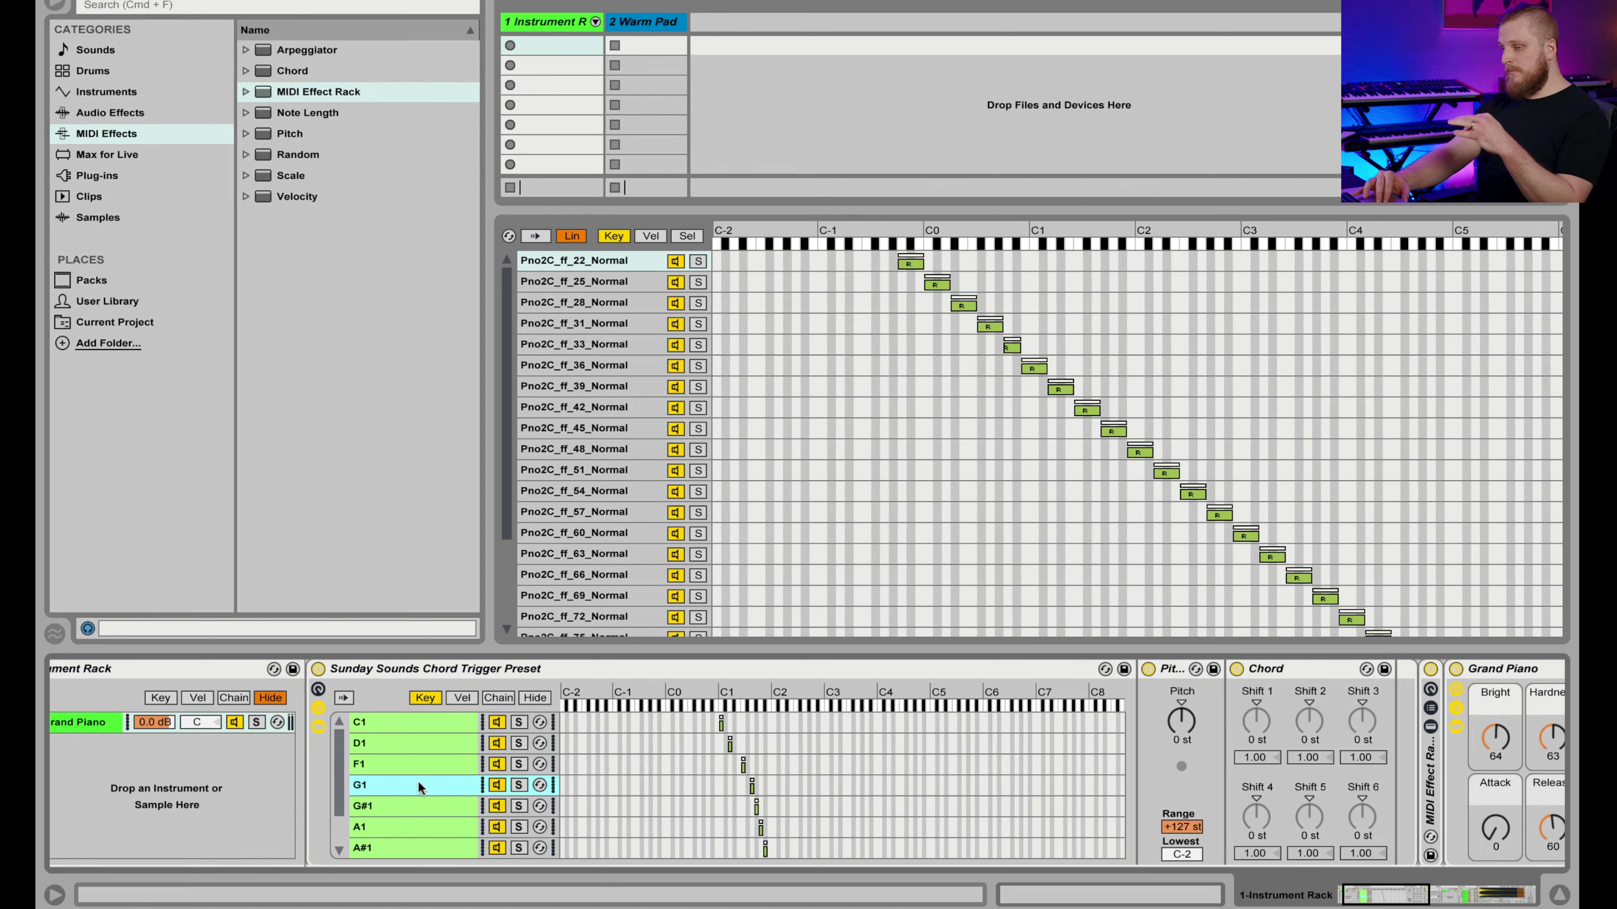